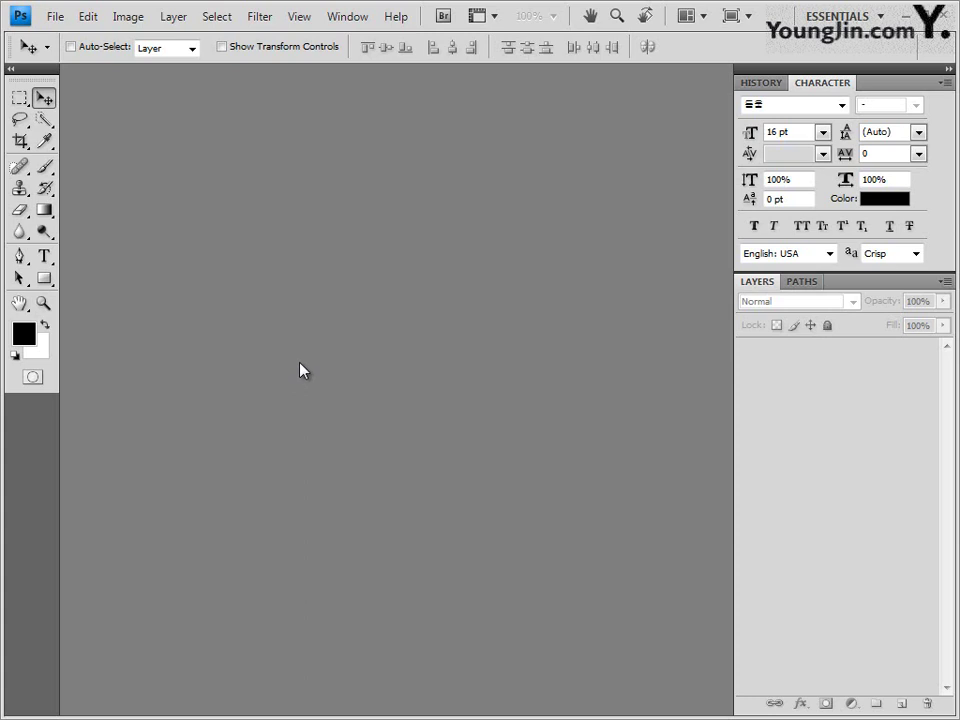
# Create a new white RGB document 400 pixels wide and 500 pixels high at 72 pixels/inch
pyautogui.hotkey('ctrl', 'n')
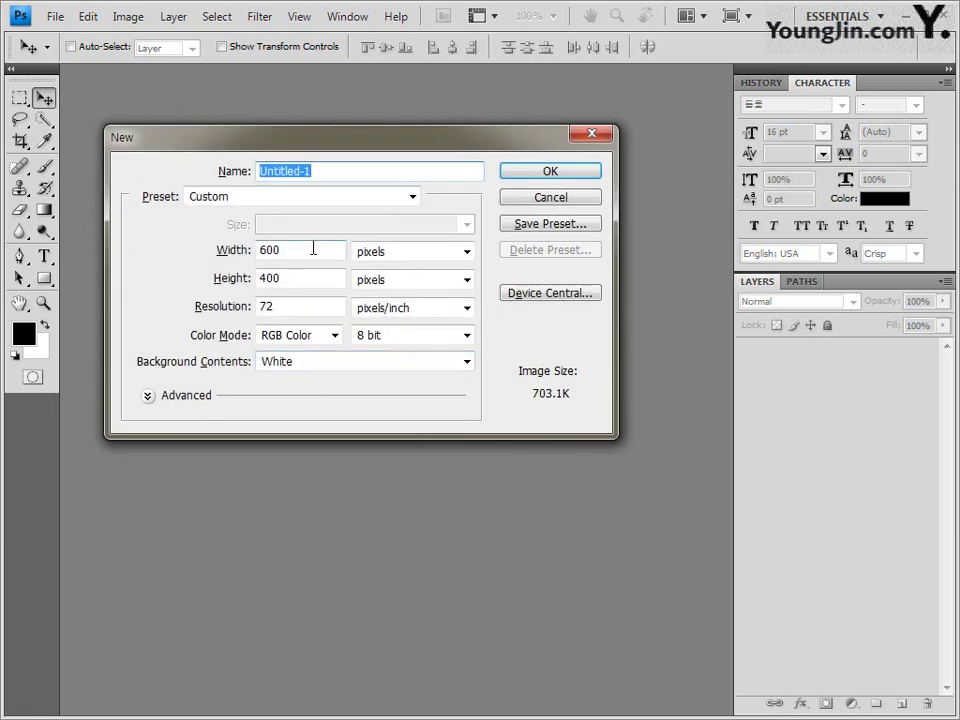
pyautogui.press('Tab')
pyautogui.write('400')
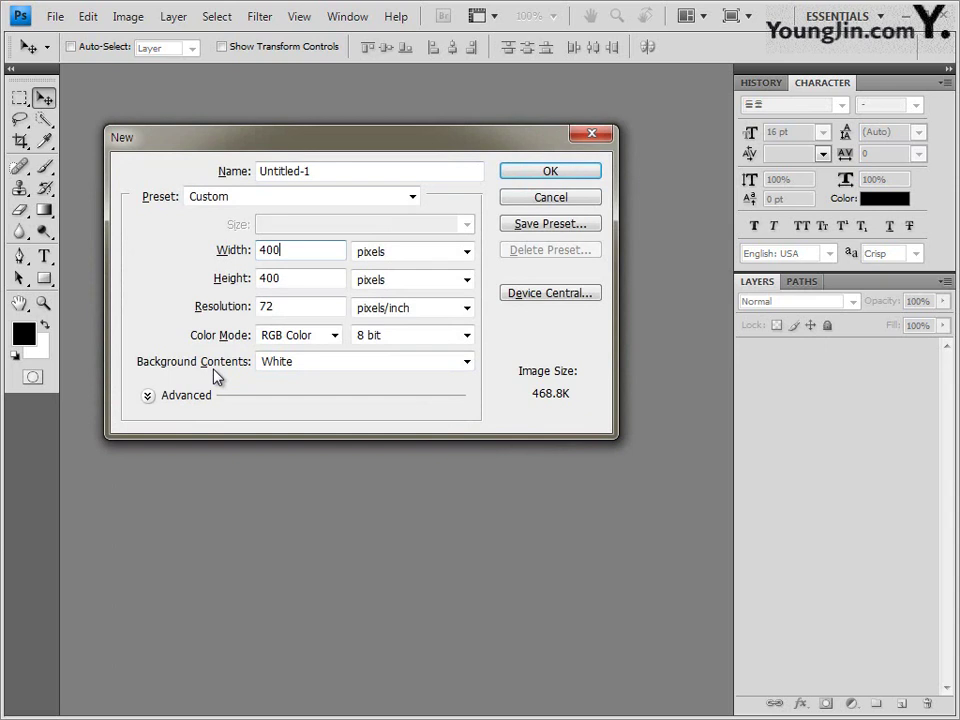
pyautogui.press('Tab')
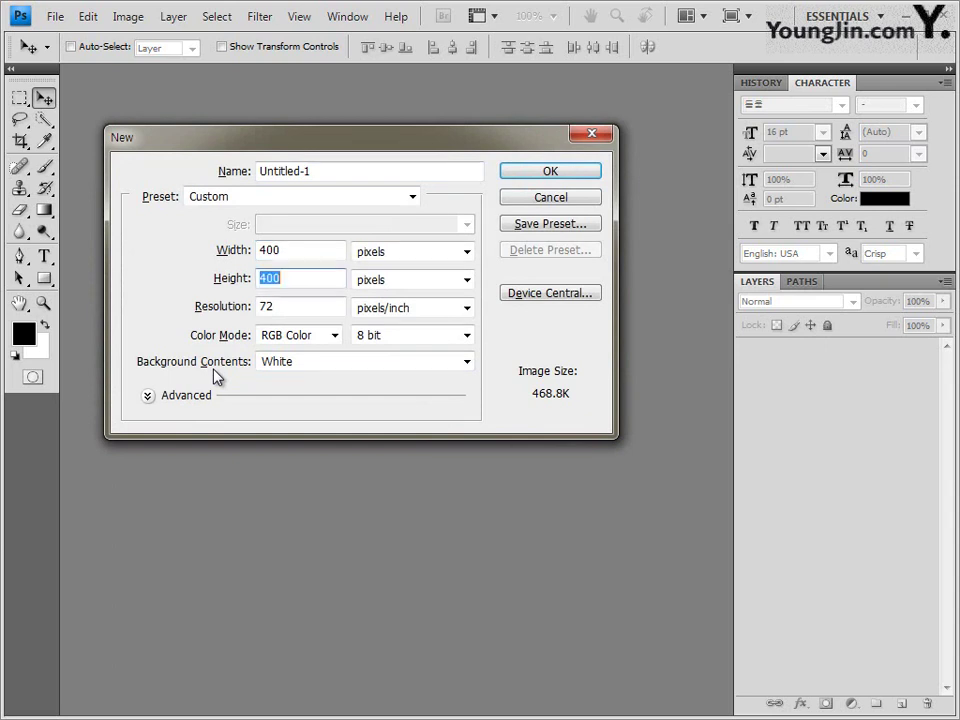
pyautogui.write('500')
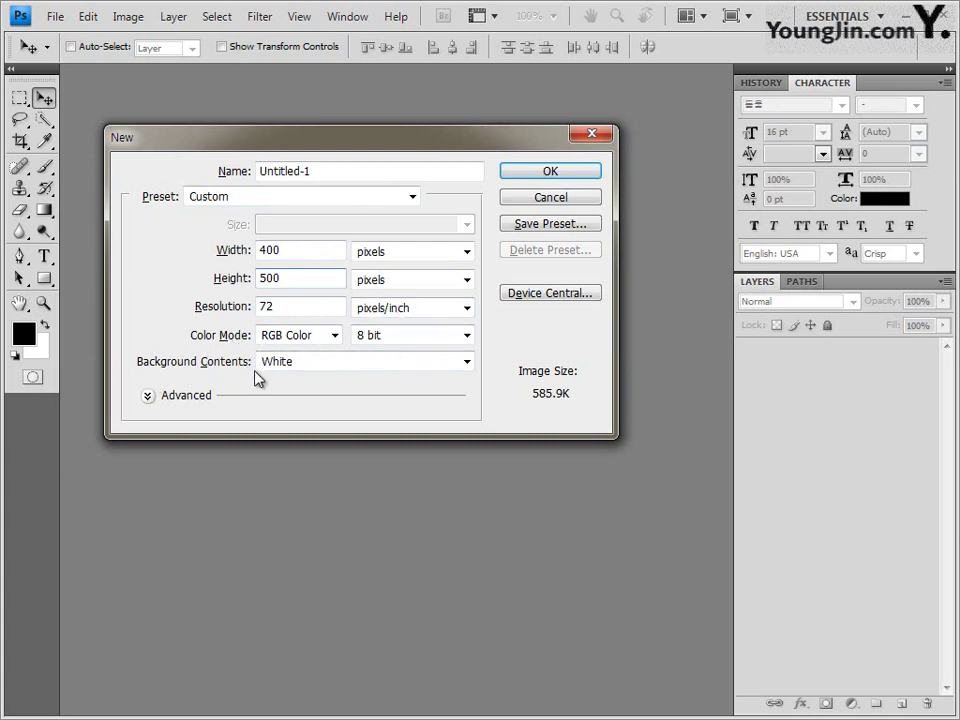
pyautogui.click(579, 180)
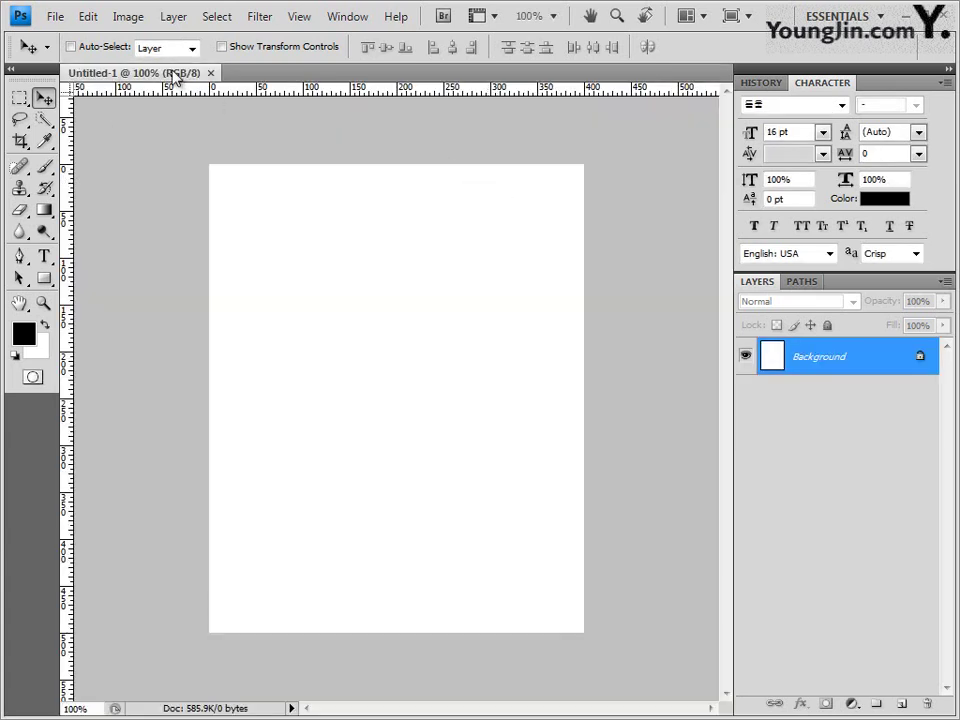
# Float the document window and lay horizontal and vertical guides every 100 pixels across the canvas
pyautogui.moveTo(175, 78); pyautogui.dragTo(227, 131)
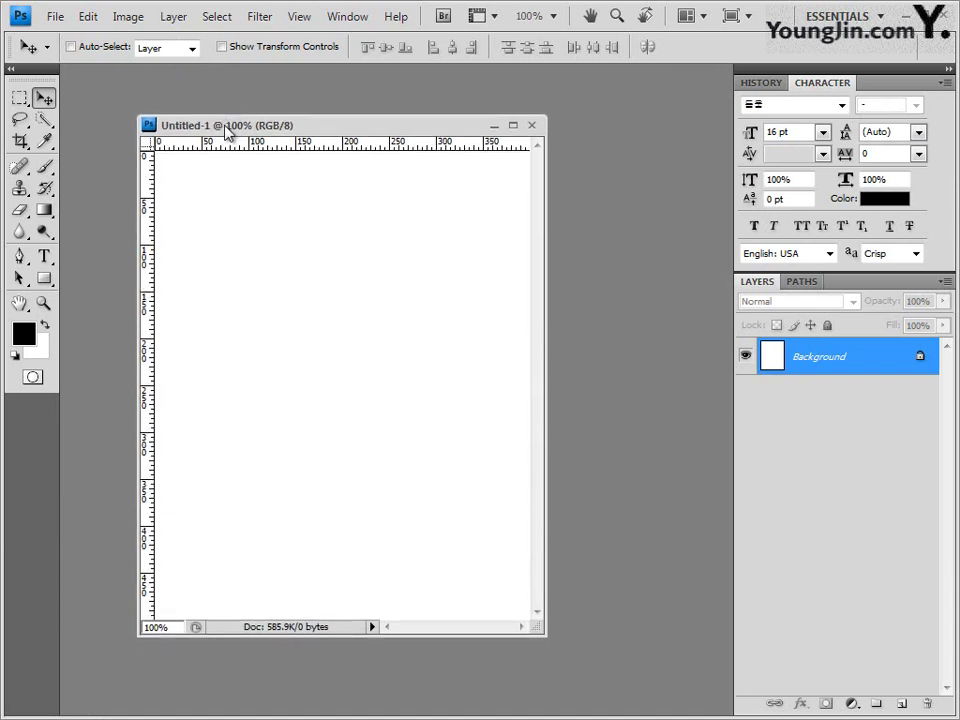
pyautogui.rightClick(231, 148)
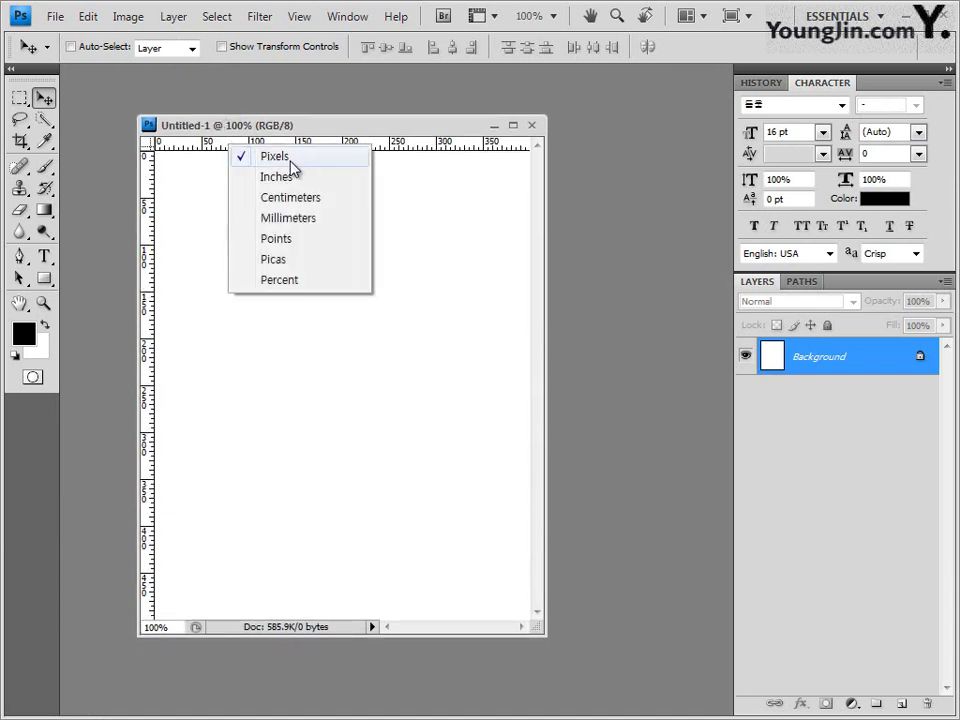
pyautogui.click(222, 146)
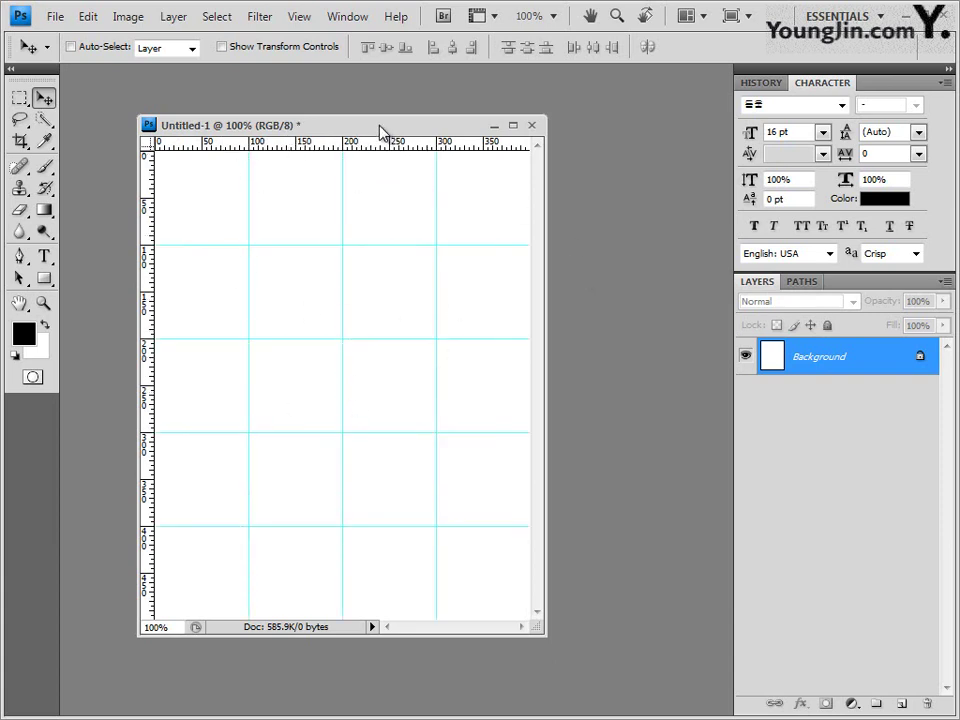
# Save the document in the GTQ folder as a Photoshop file named 1
pyautogui.moveTo(386, 128); pyautogui.dragTo(365, 122)
pyautogui.click(52, 16)
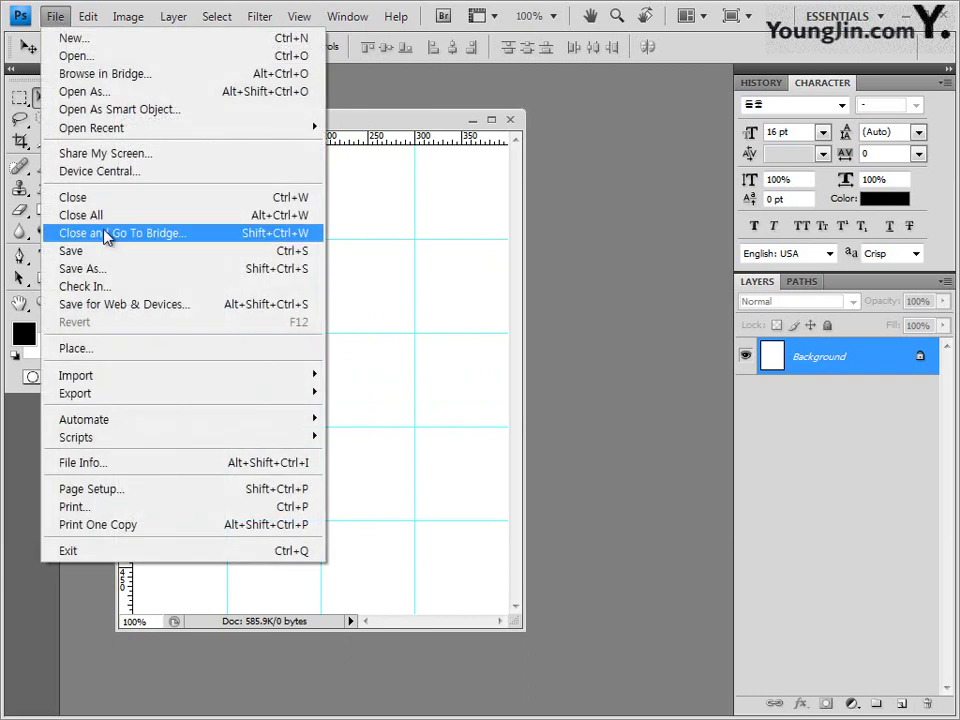
pyautogui.click(108, 253)
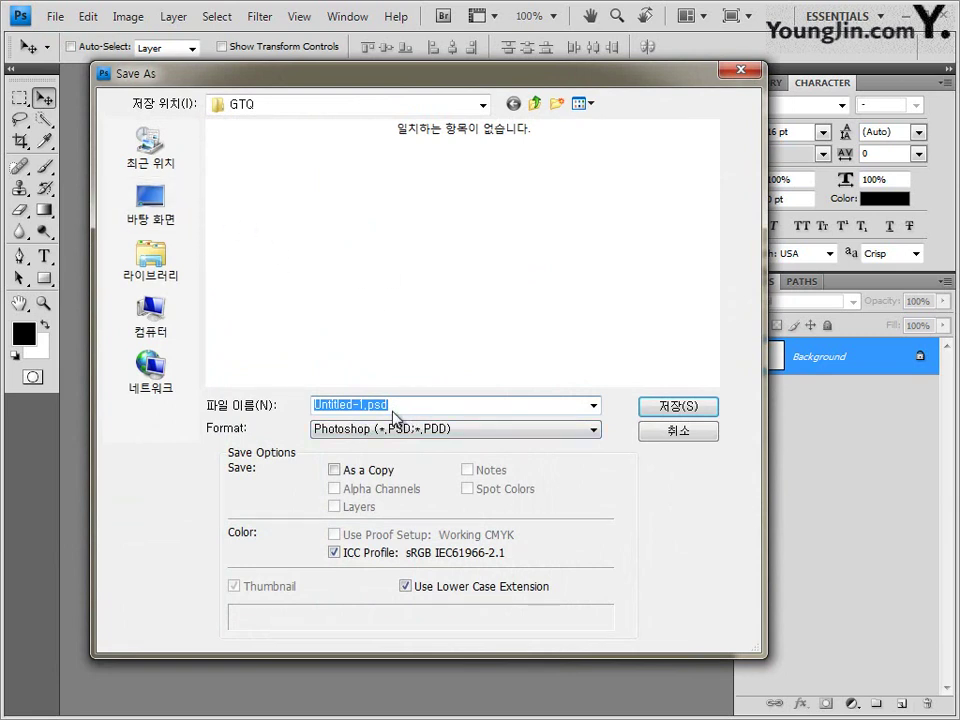
pyautogui.write('1')
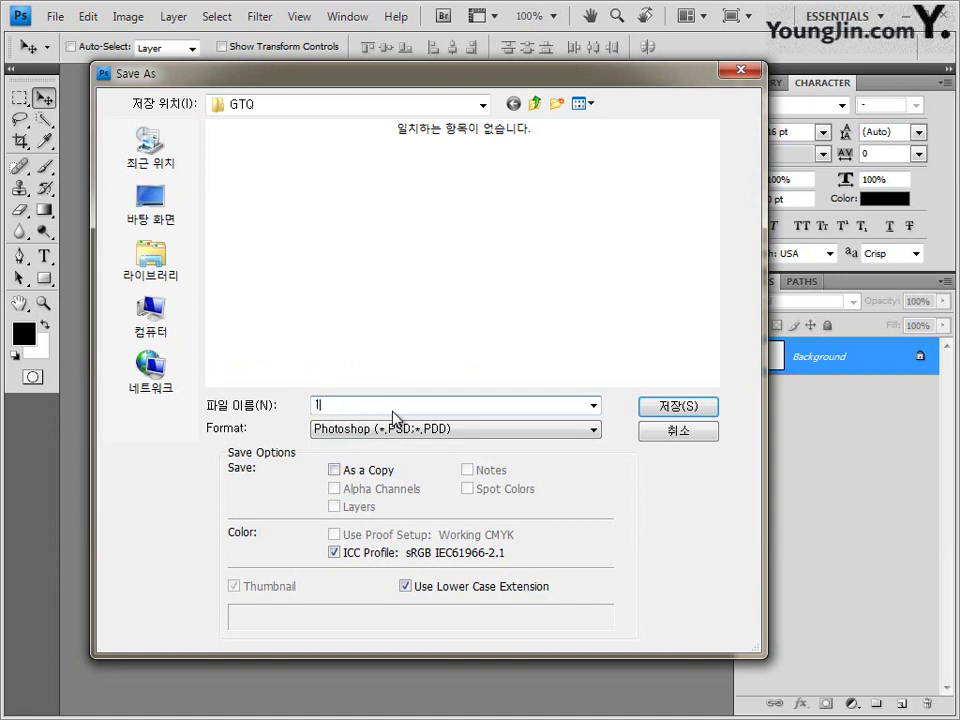
pyautogui.click(670, 407)
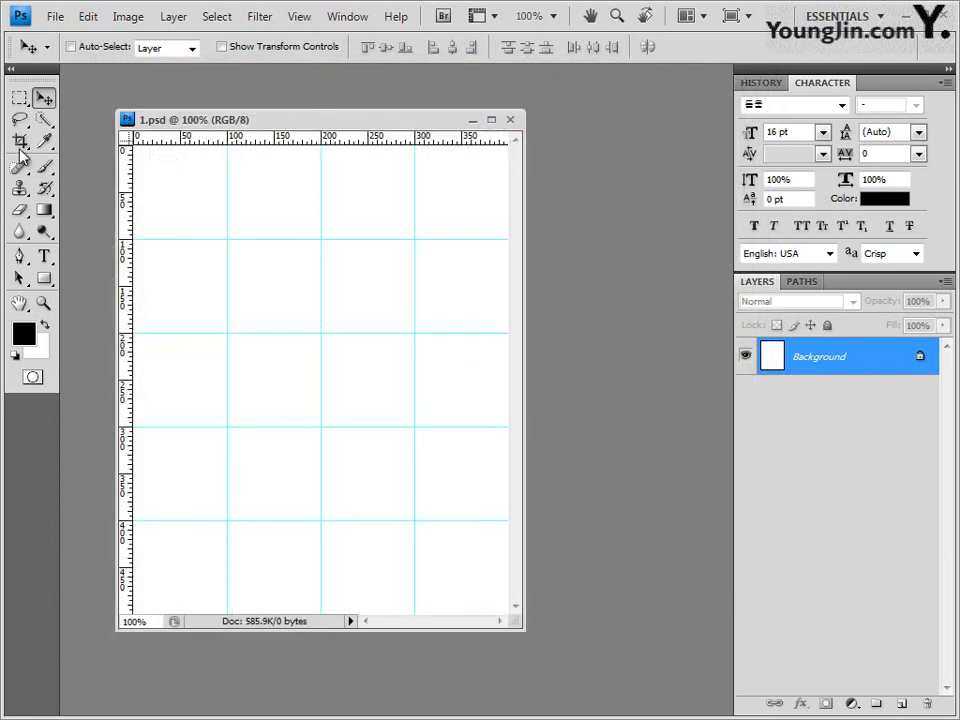
# Open the gate photo 1급-1.jpg from the 기출문제02 folder in Photoshop and float it in its own window
pyautogui.moveTo(294, 123); pyautogui.dragTo(335, 127)
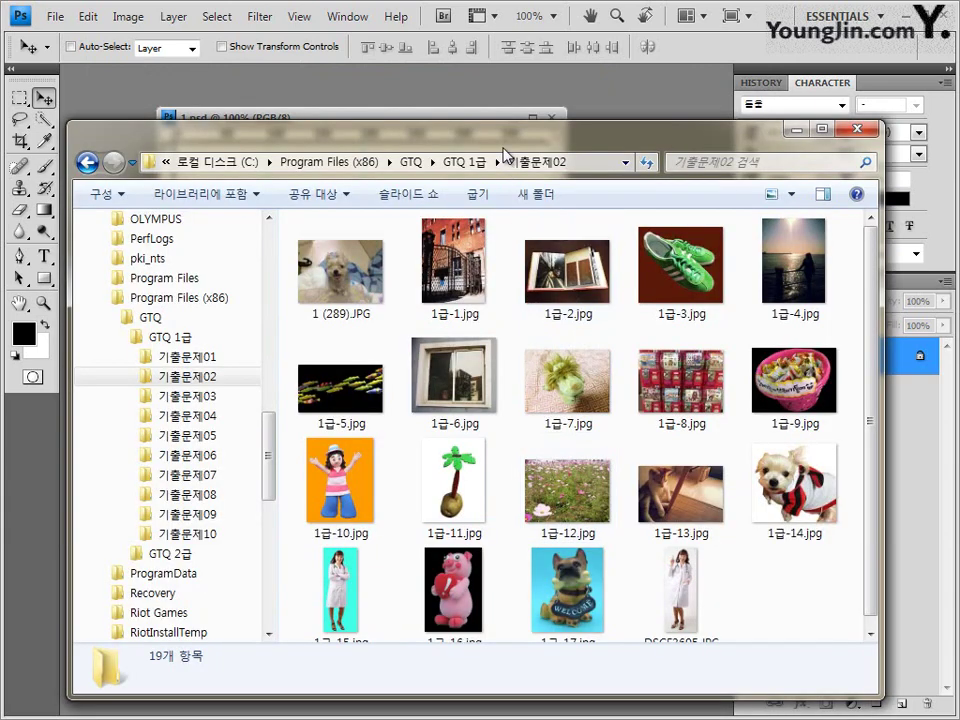
pyautogui.moveTo(503, 155); pyautogui.dragTo(519, 117)
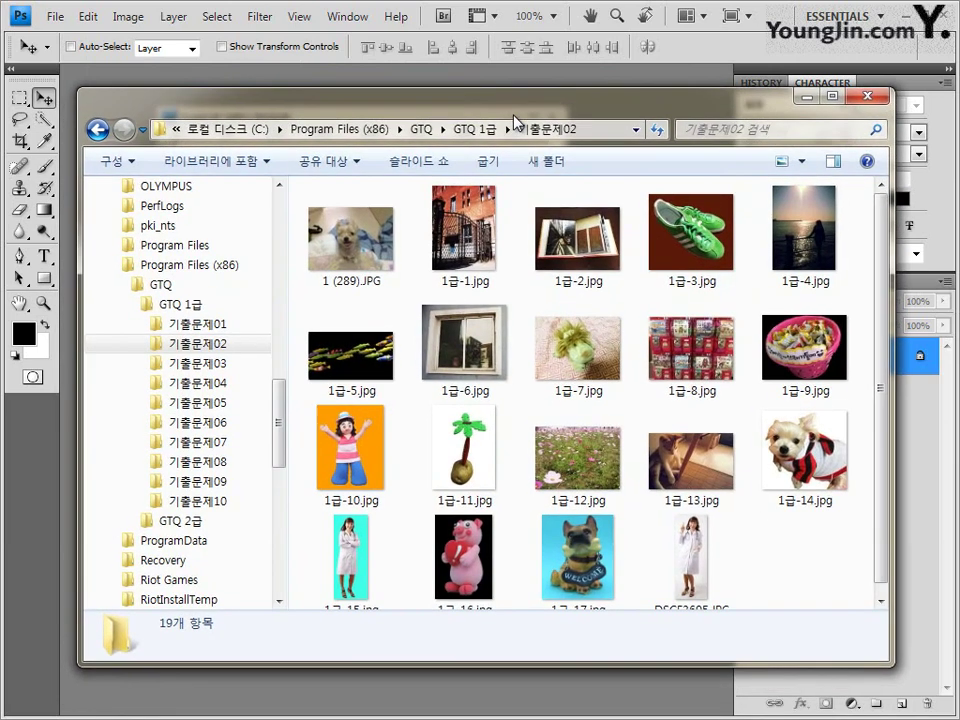
pyautogui.click(597, 129)
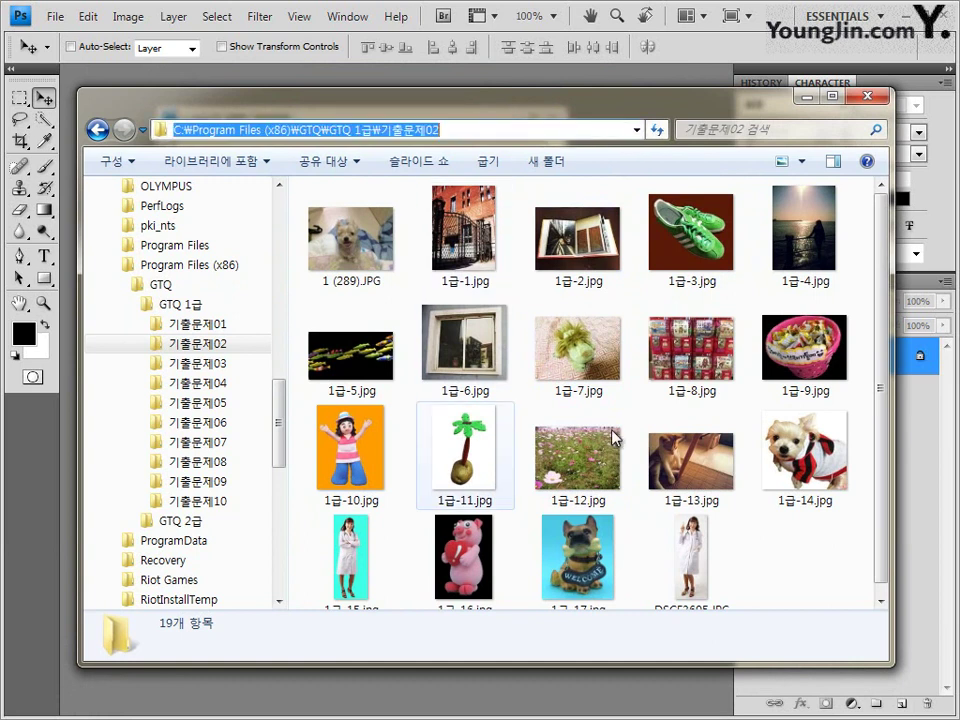
pyautogui.click(786, 548)
pyautogui.moveTo(414, 109); pyautogui.dragTo(413, 161)
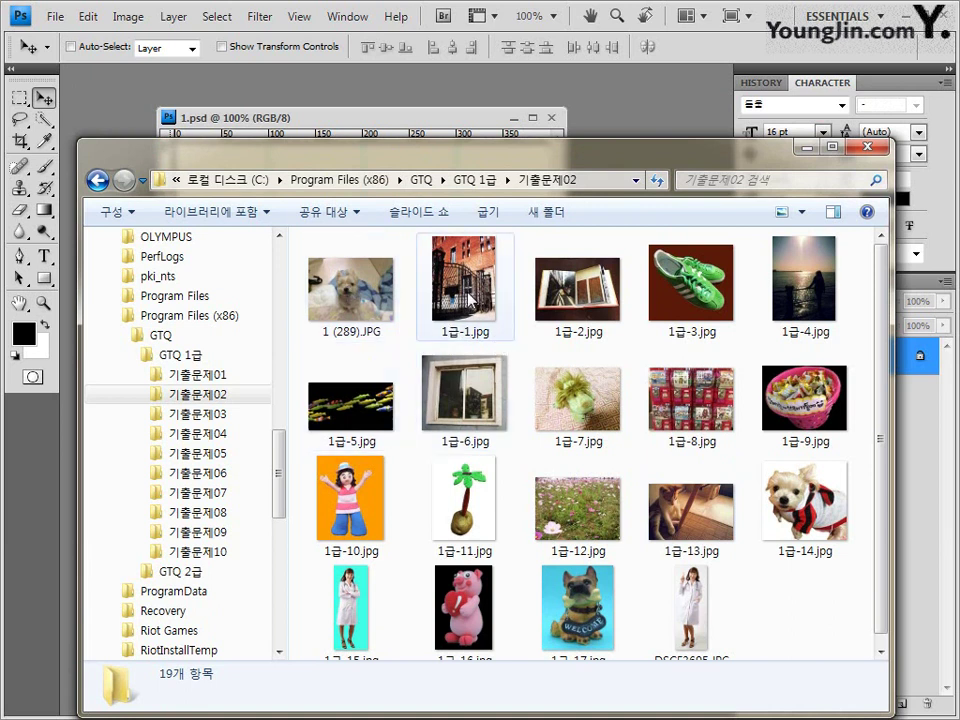
pyautogui.moveTo(470, 298); pyautogui.dragTo(650, 116)
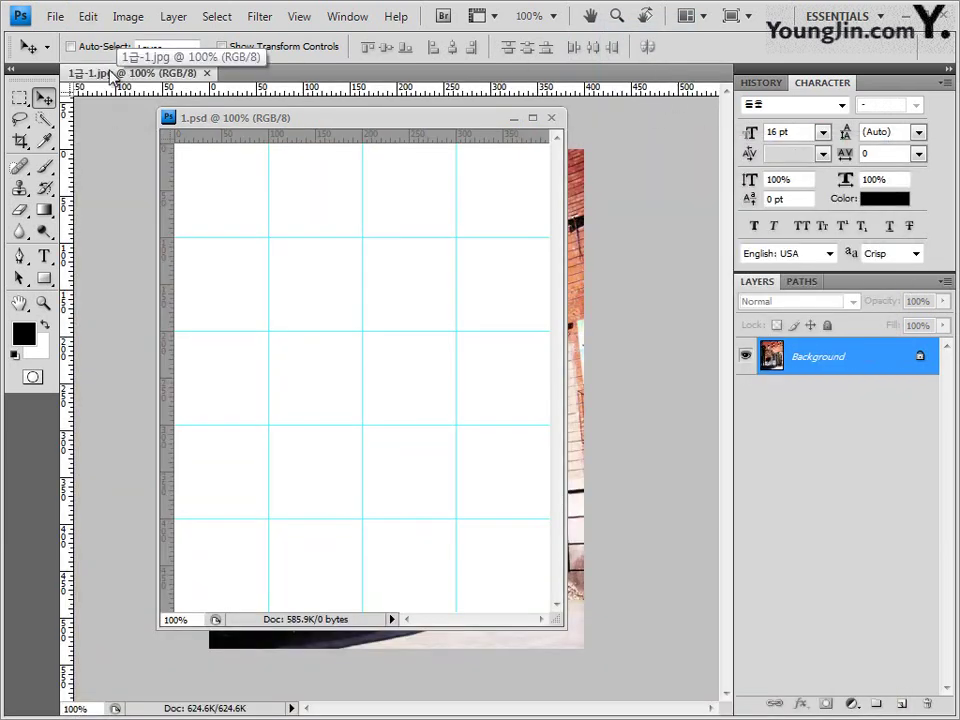
pyautogui.moveTo(112, 76); pyautogui.dragTo(246, 174)
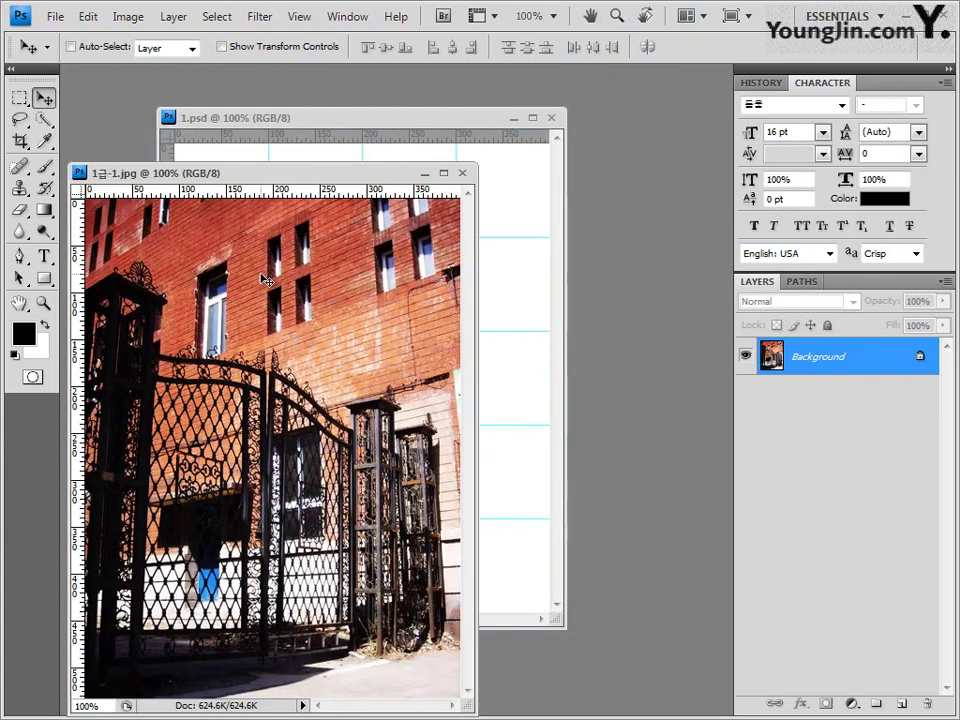
# Copy the entire gate photo, close its file, and paste it into 1.psd as a new layer
pyautogui.hotkey('ctrl', 'a')
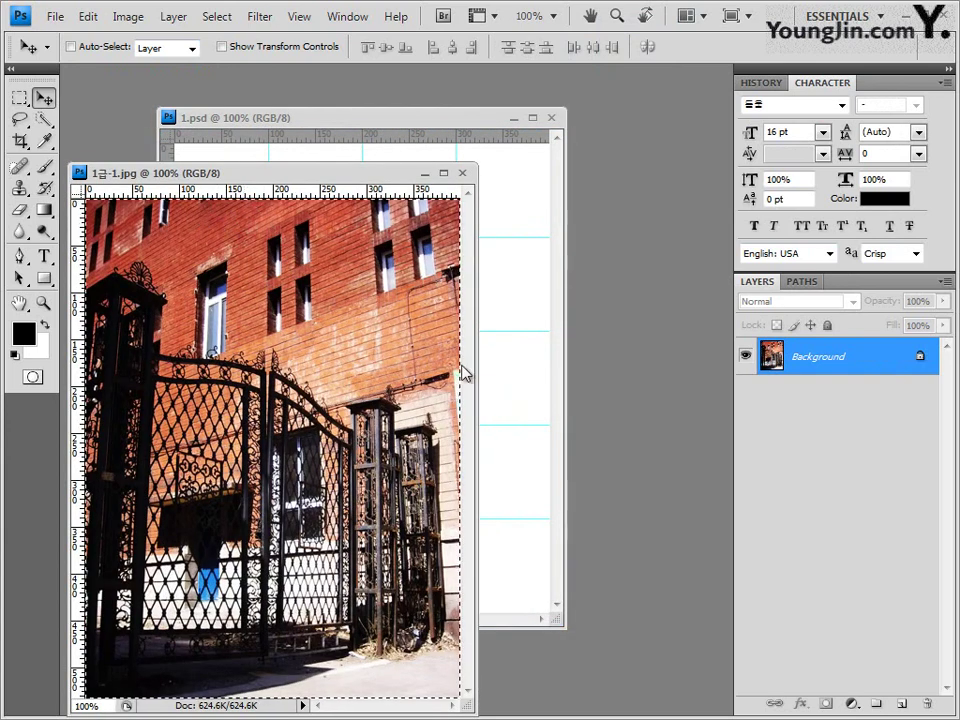
pyautogui.click(462, 173)
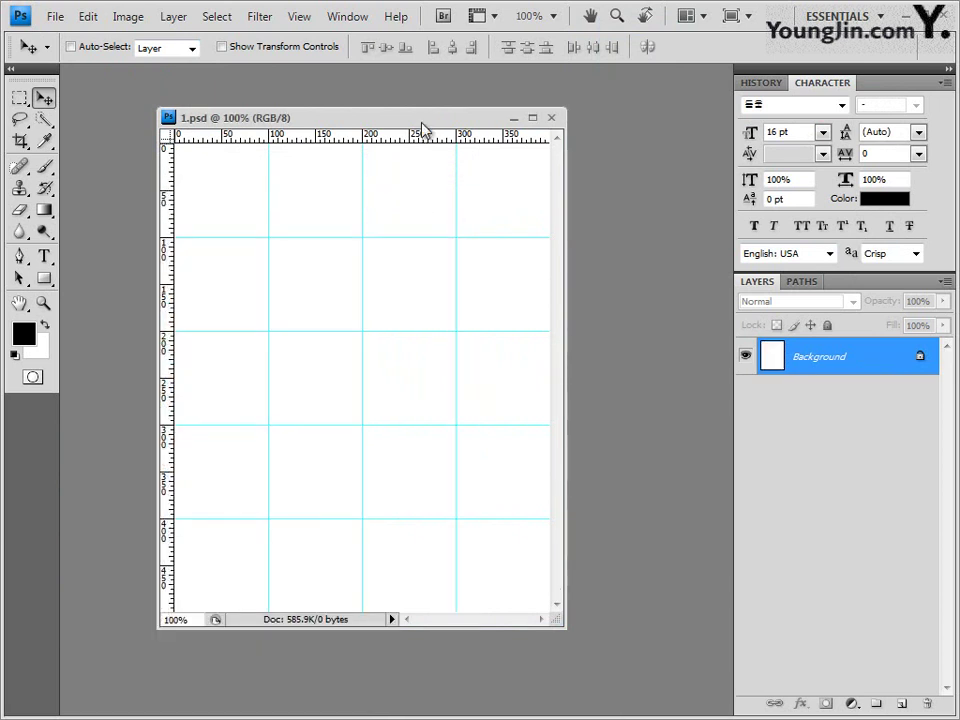
pyautogui.hotkey('ctrl', 'v')
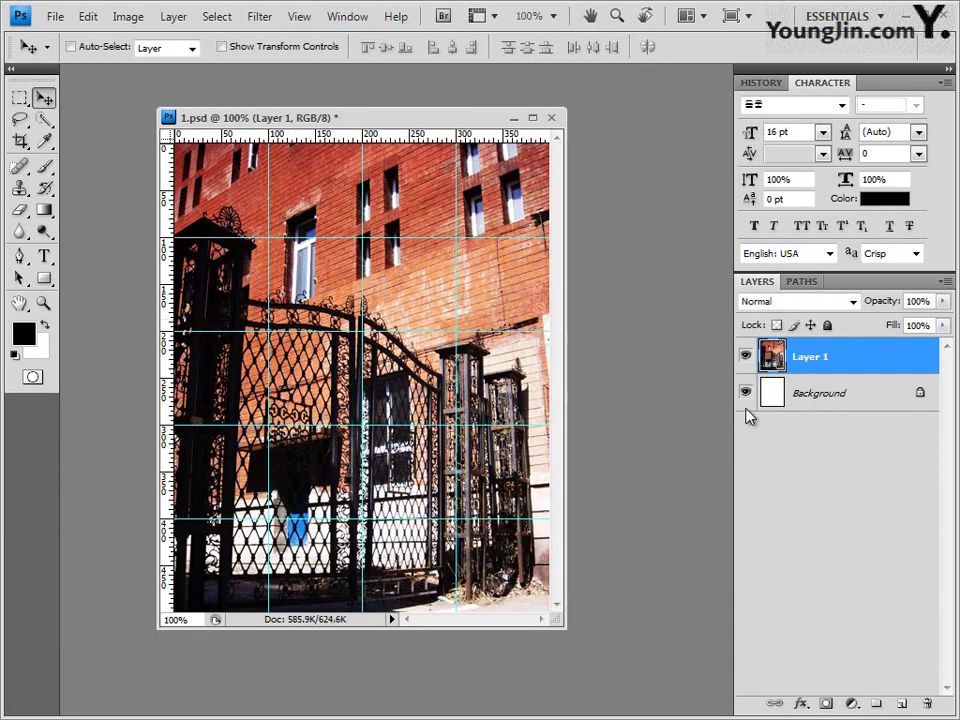
pyautogui.click(827, 400)
pyautogui.click(843, 366)
pyautogui.click(350, 17)
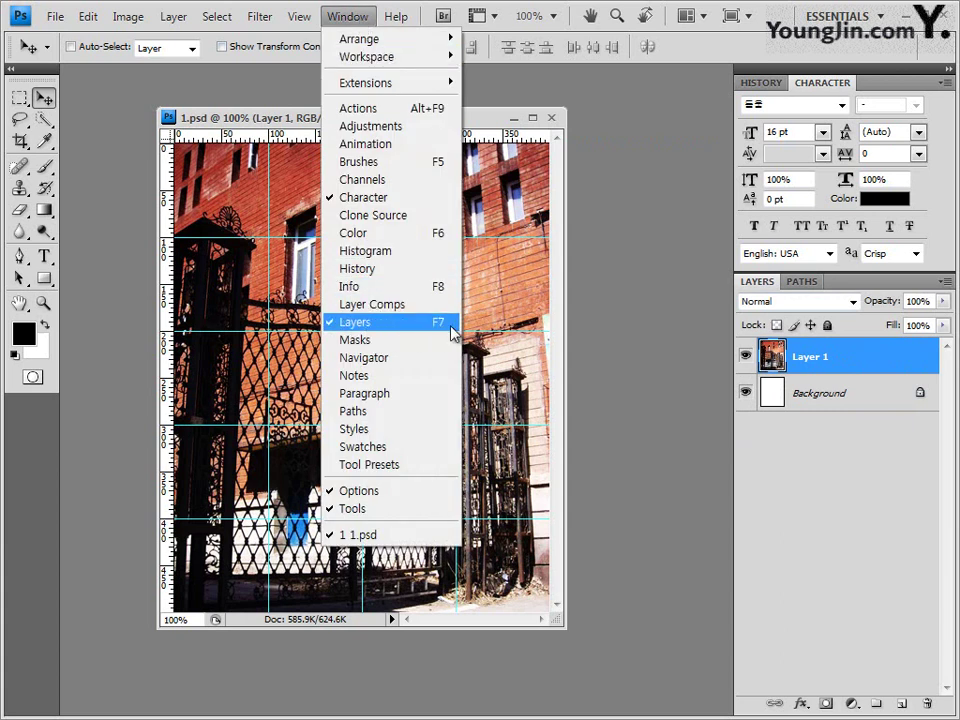
pyautogui.click(837, 377)
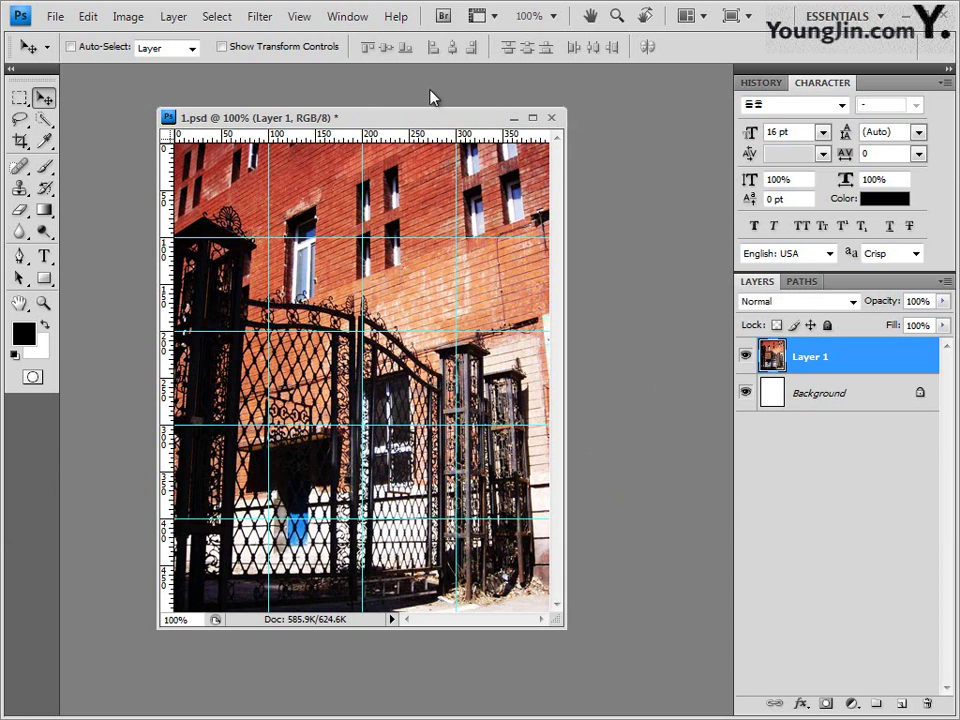
# Apply the Paint Daubs filter to Layer 1 with brush size 8, sharpness 7 and the Simple brush type
pyautogui.click(258, 17)
pyautogui.press('Right')
pyautogui.moveTo(256, 20)
pyautogui.moveTo(340, 155)
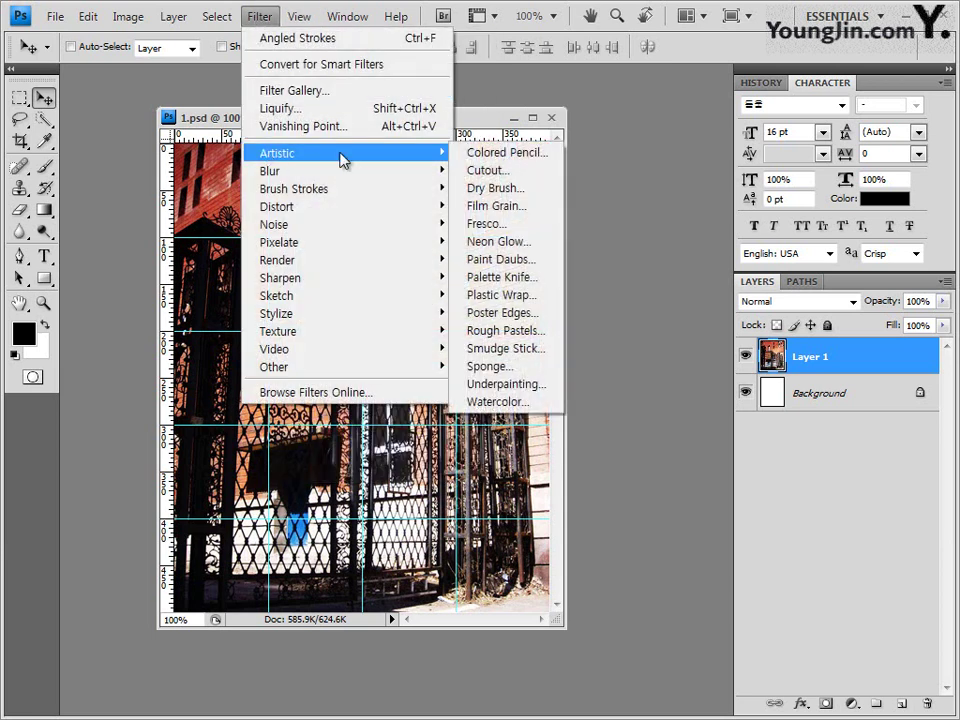
pyautogui.click(526, 262)
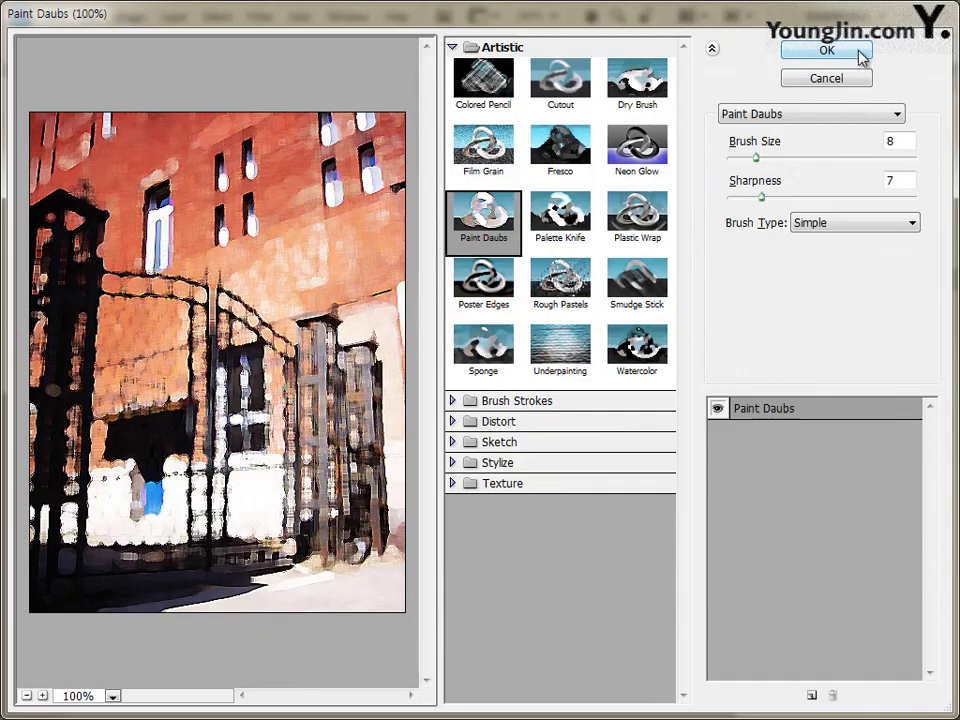
pyautogui.click(858, 56)
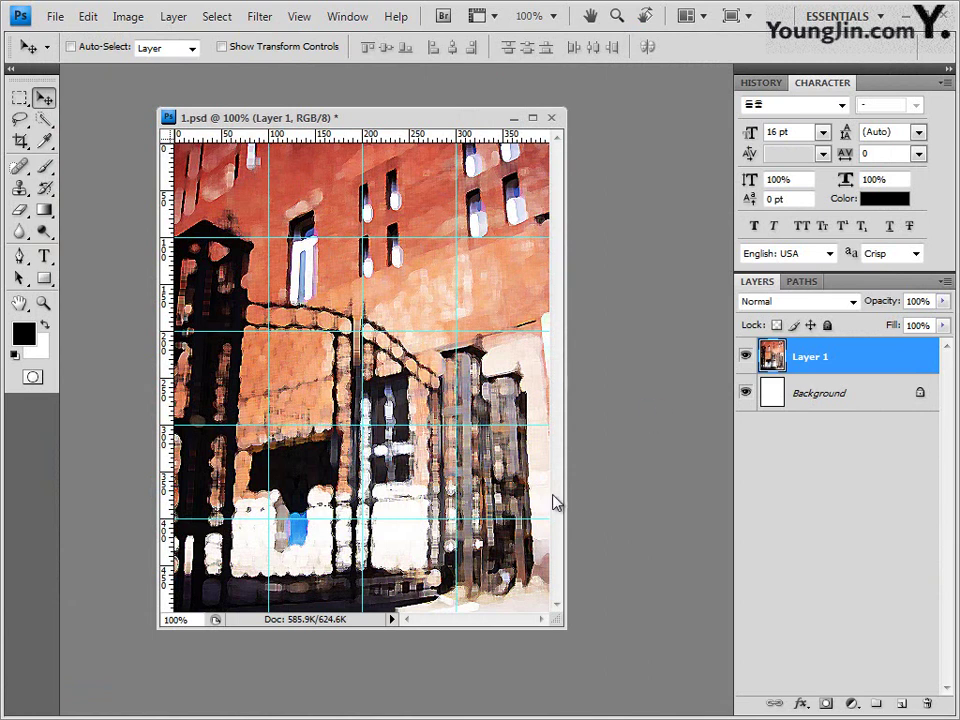
# Activate the Pen tool and set its shape layer style to none
pyautogui.click(21, 258)
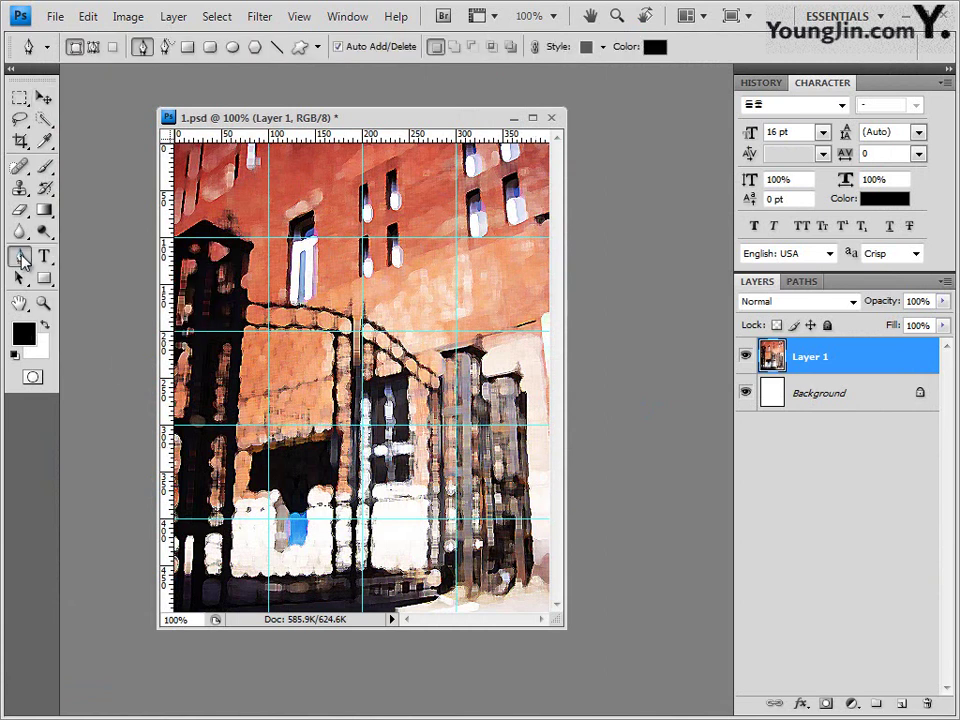
pyautogui.moveTo(20, 257); pyautogui.dragTo(70, 262)
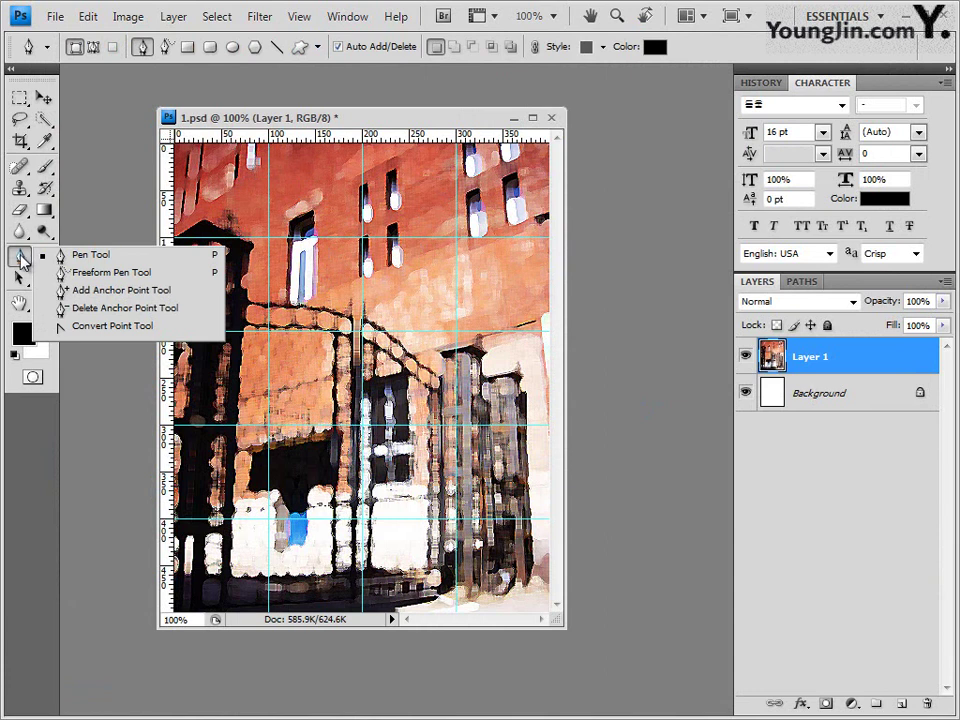
pyautogui.click(18, 257)
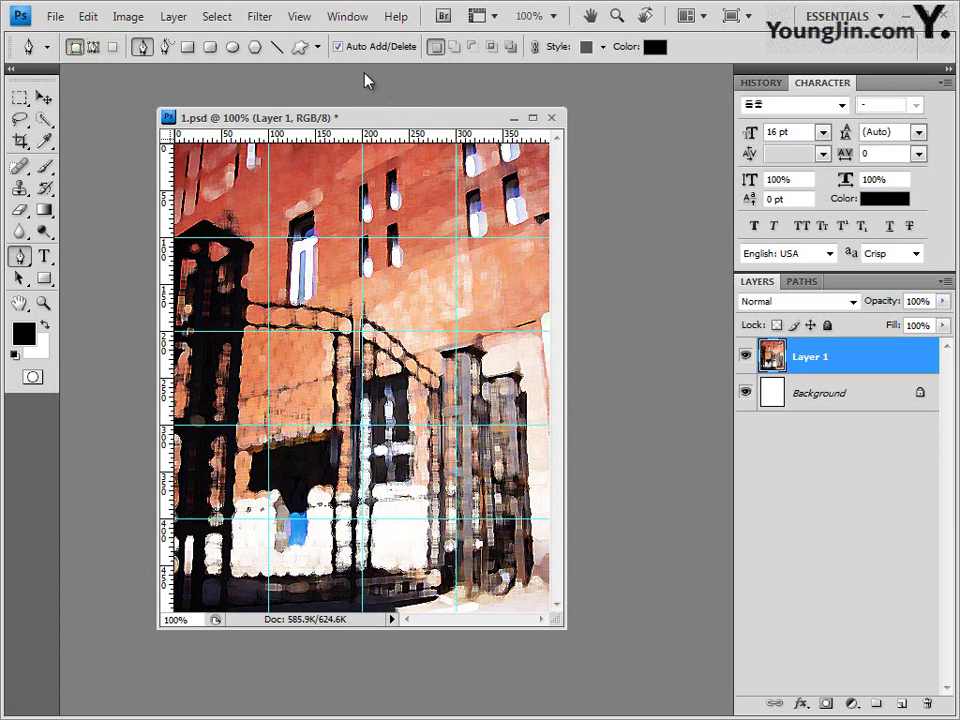
pyautogui.click(603, 47)
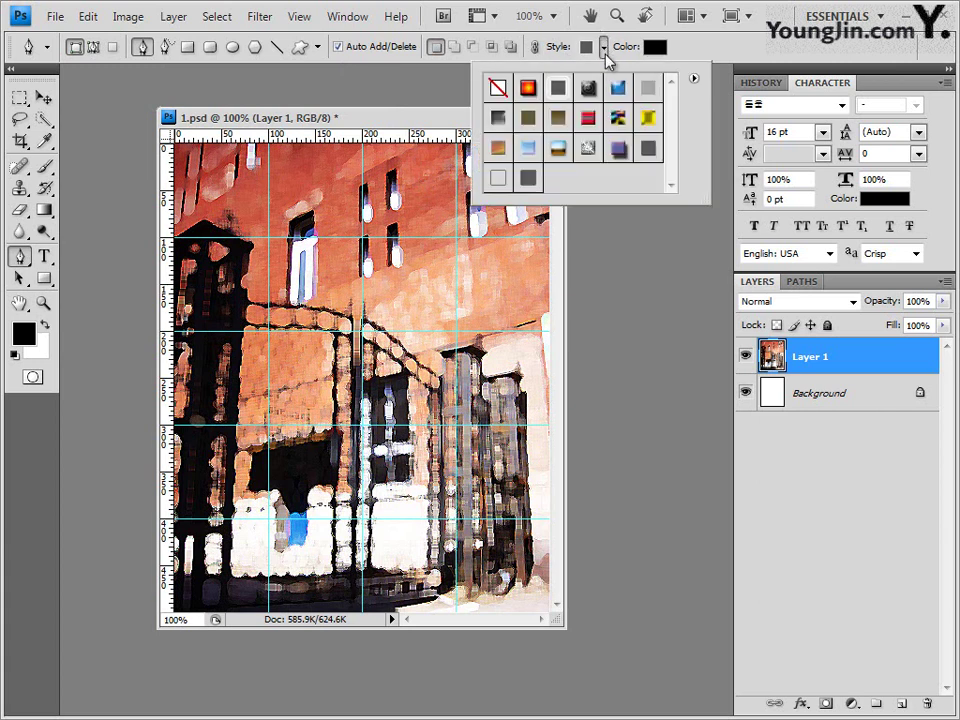
pyautogui.click(500, 90)
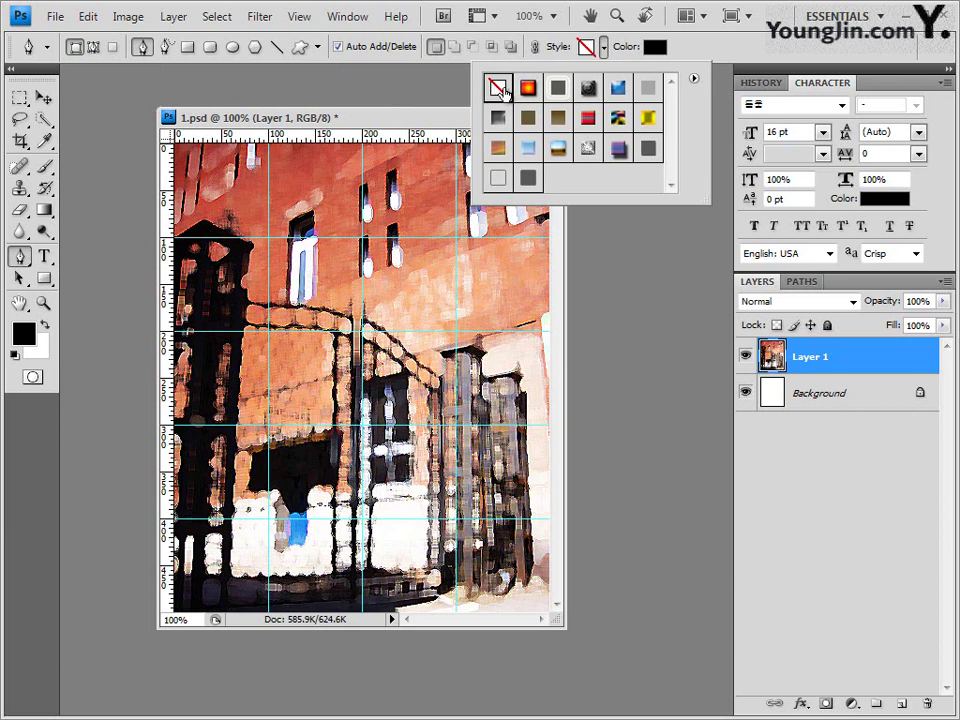
pyautogui.click(698, 55)
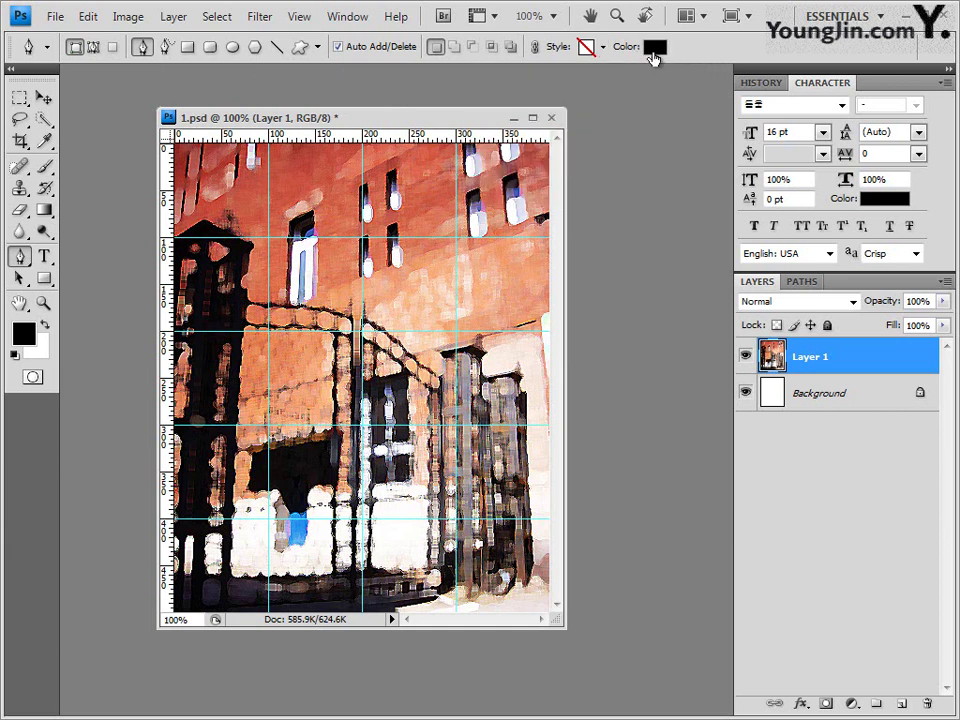
# Set the Pen tool's shape color to white (ffffff)
pyautogui.click(655, 48)
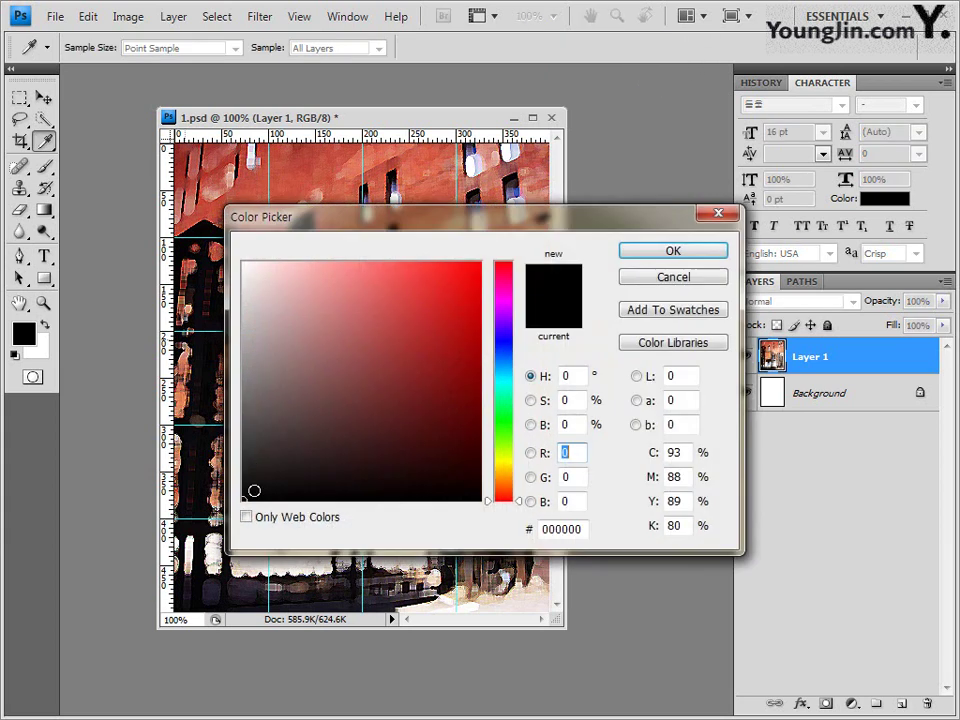
pyautogui.moveTo(428, 222); pyautogui.dragTo(453, 258)
pyautogui.click(276, 304)
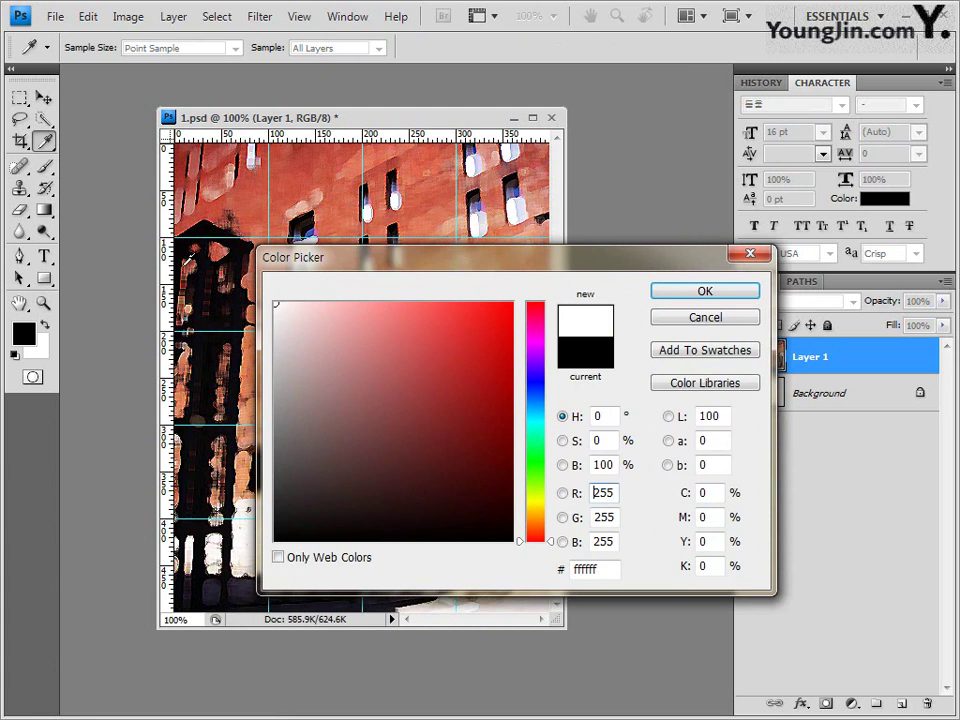
pyautogui.click(610, 572)
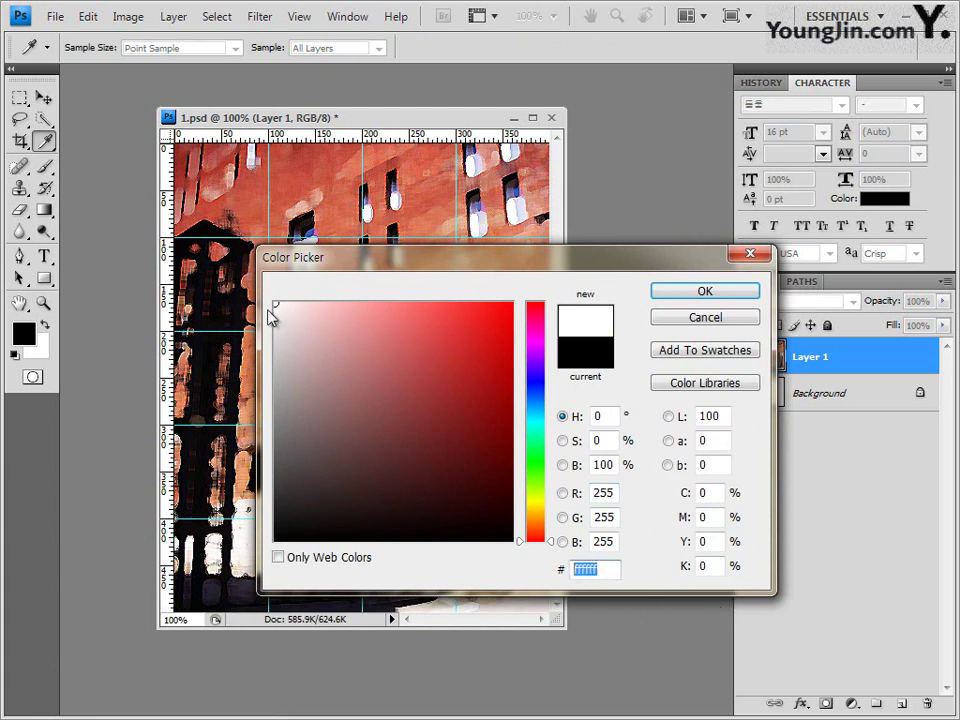
pyautogui.click(748, 294)
pyautogui.press('p')
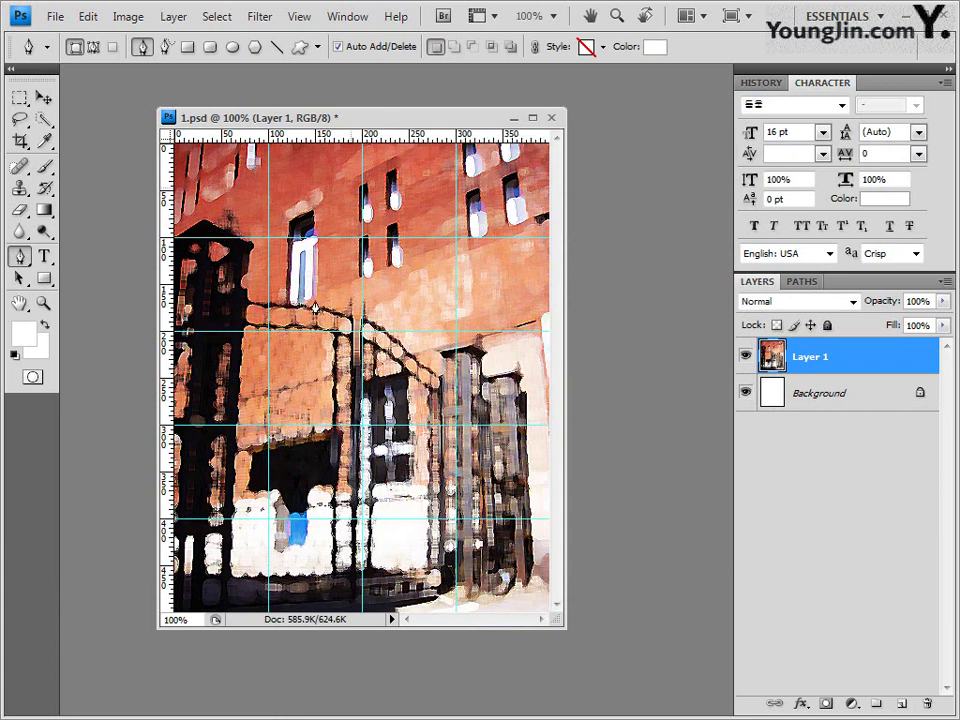
# Draw a white open-book shape with curved top and bottom edges, about 220 pixels wide and 130 pixels high, over the upper middle of the photo
pyautogui.click(297, 243)
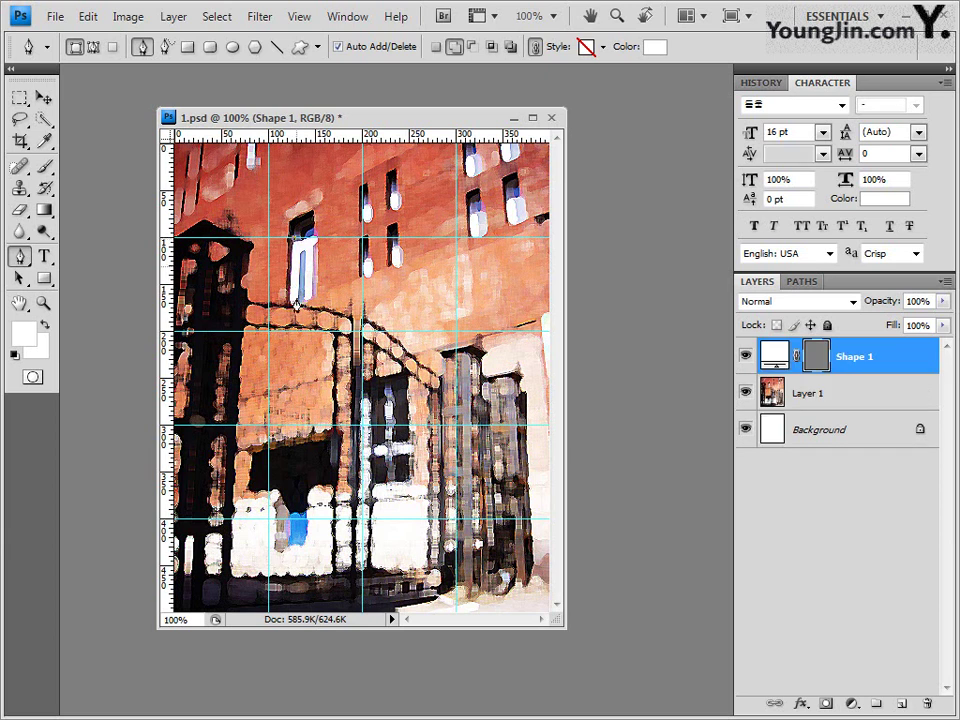
pyautogui.click(294, 356)
pyautogui.moveTo(391, 346); pyautogui.dragTo(479, 384)
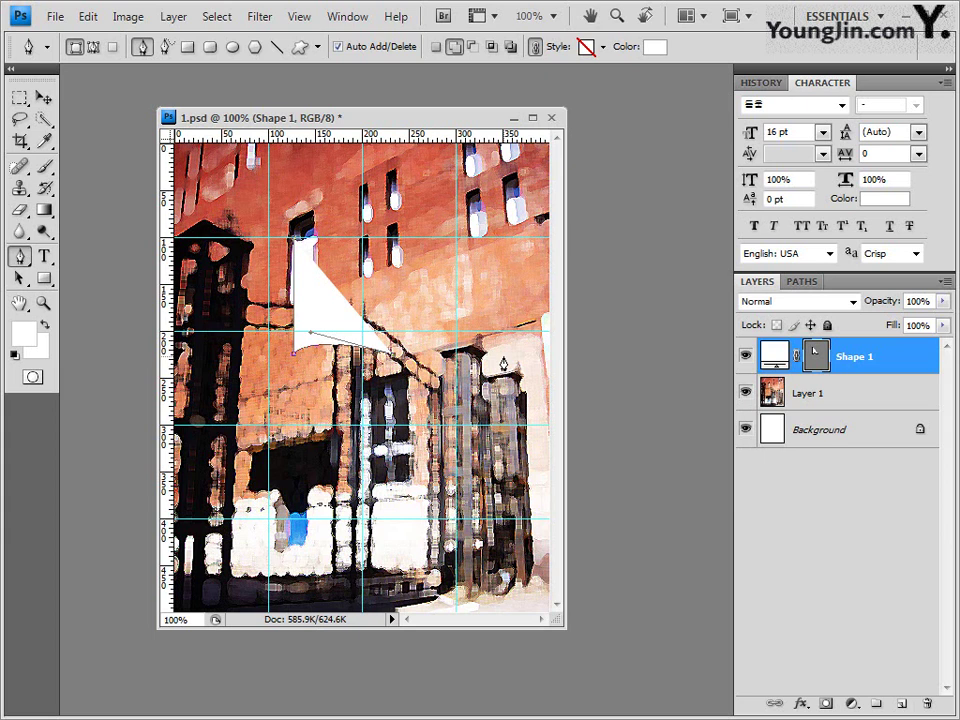
pyautogui.moveTo(504, 357); pyautogui.dragTo(592, 395)
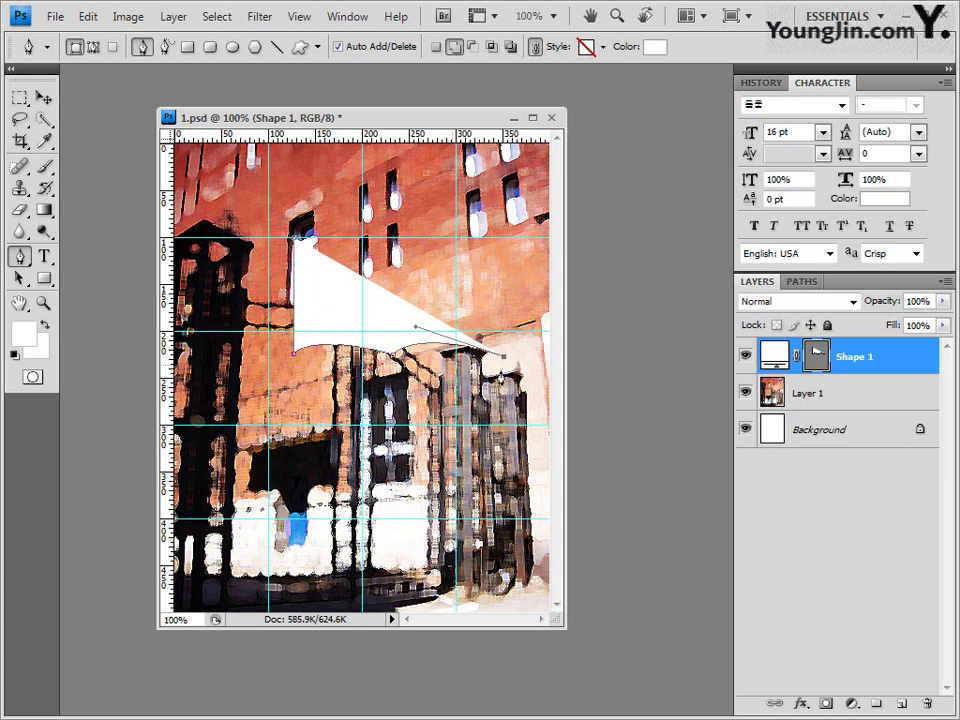
pyautogui.click(502, 242)
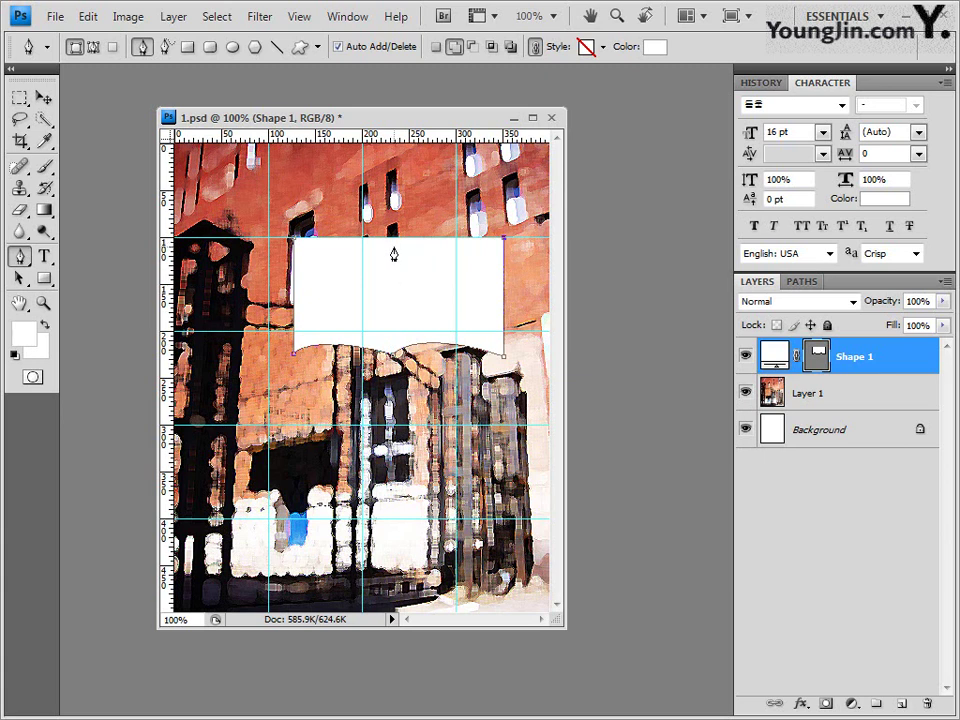
pyautogui.click(394, 252)
pyautogui.moveTo(394, 258); pyautogui.dragTo(362, 285)
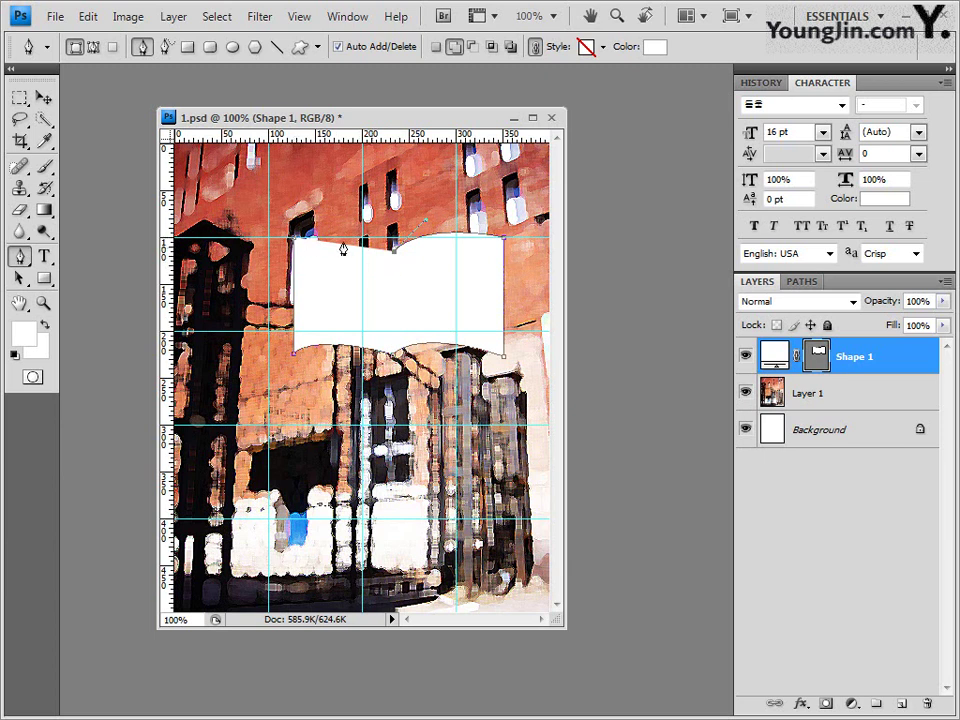
pyautogui.keyDown('ctrl'); pyautogui.click(295, 242); pyautogui.keyUp('ctrl')
pyautogui.keyDown('ctrl'); pyautogui.click(218, 248); pyautogui.keyUp('ctrl')
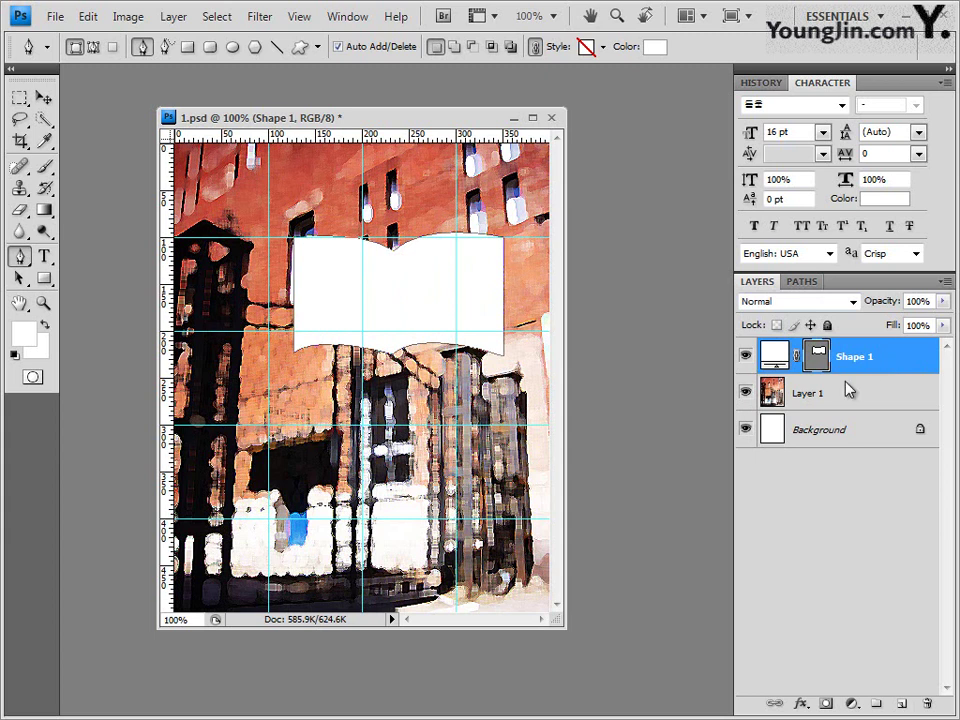
# Save the Shape 1 vector mask as a path named 책 and leave the path deselected
pyautogui.click(802, 283)
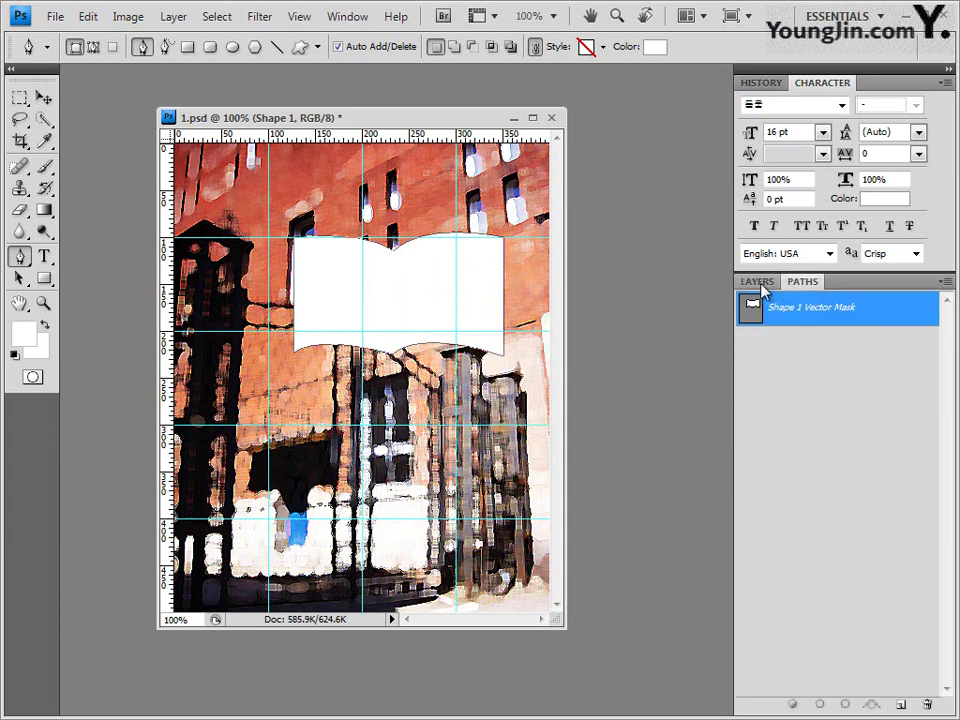
pyautogui.click(763, 284)
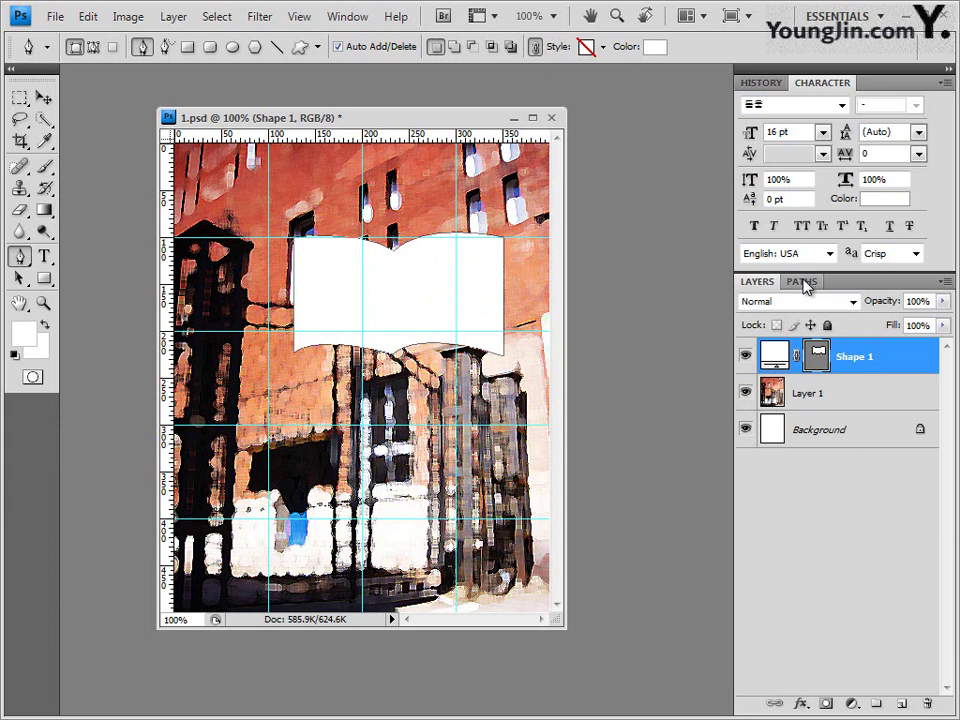
pyautogui.click(352, 16)
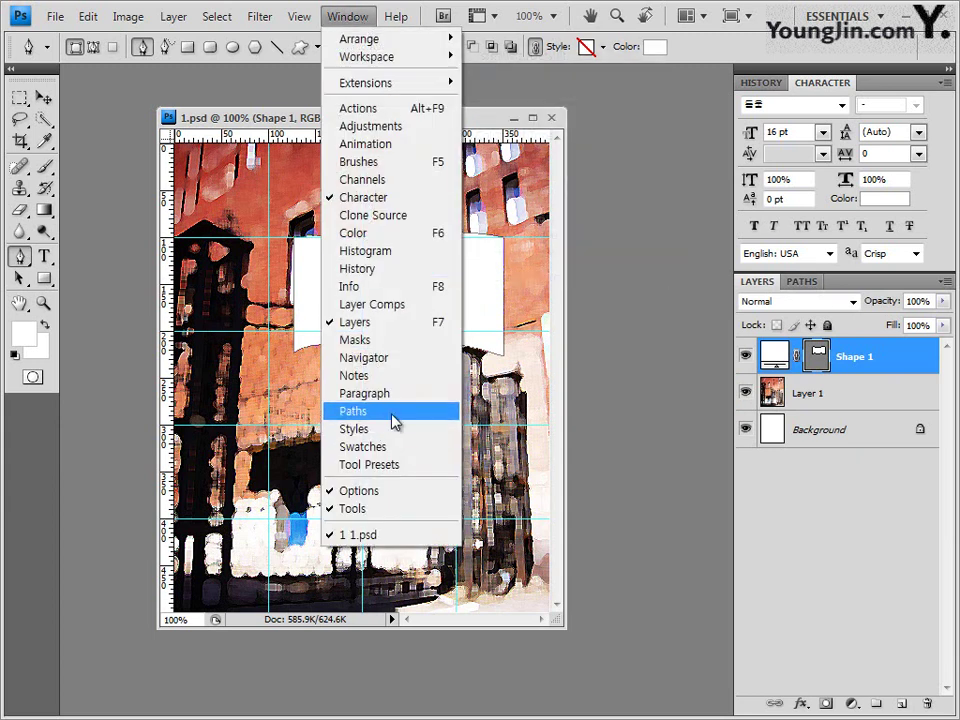
pyautogui.click(378, 412)
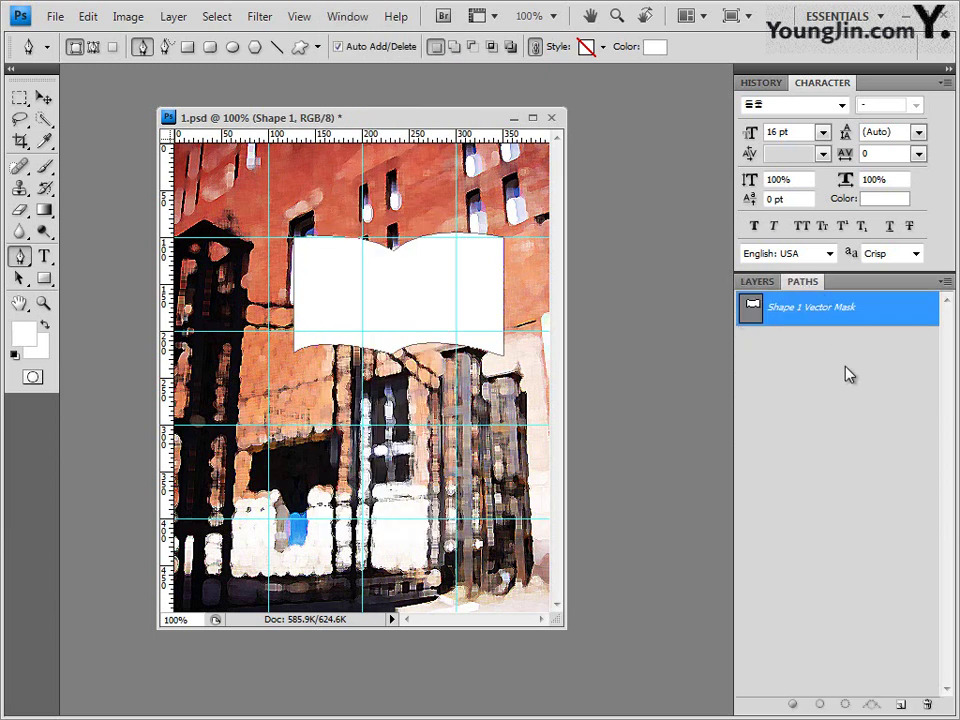
pyautogui.doubleClick(793, 306)
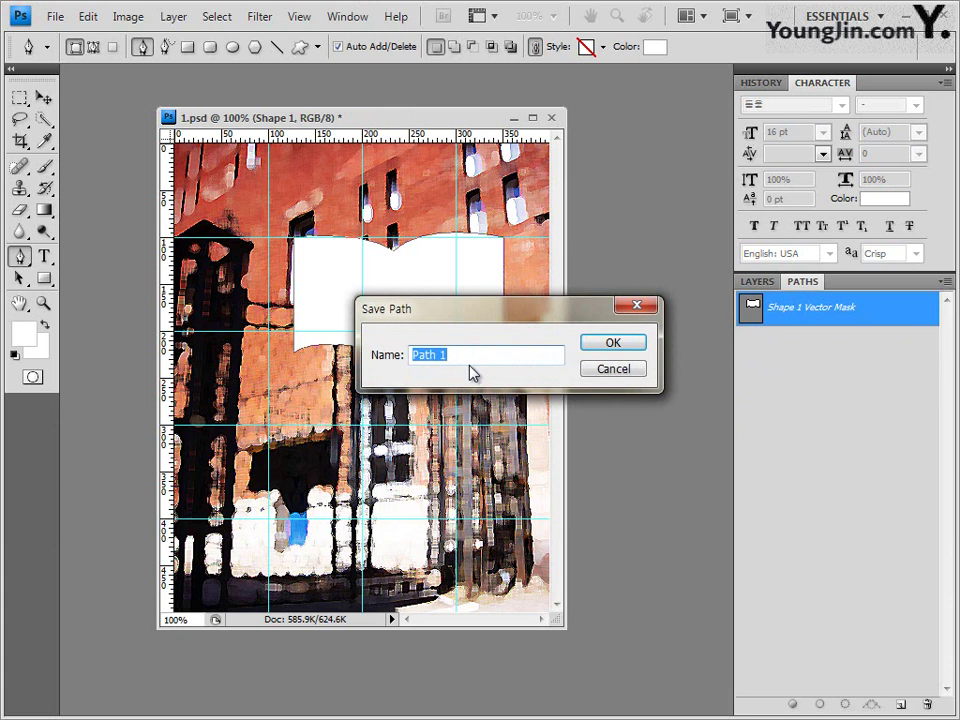
pyautogui.write('책')
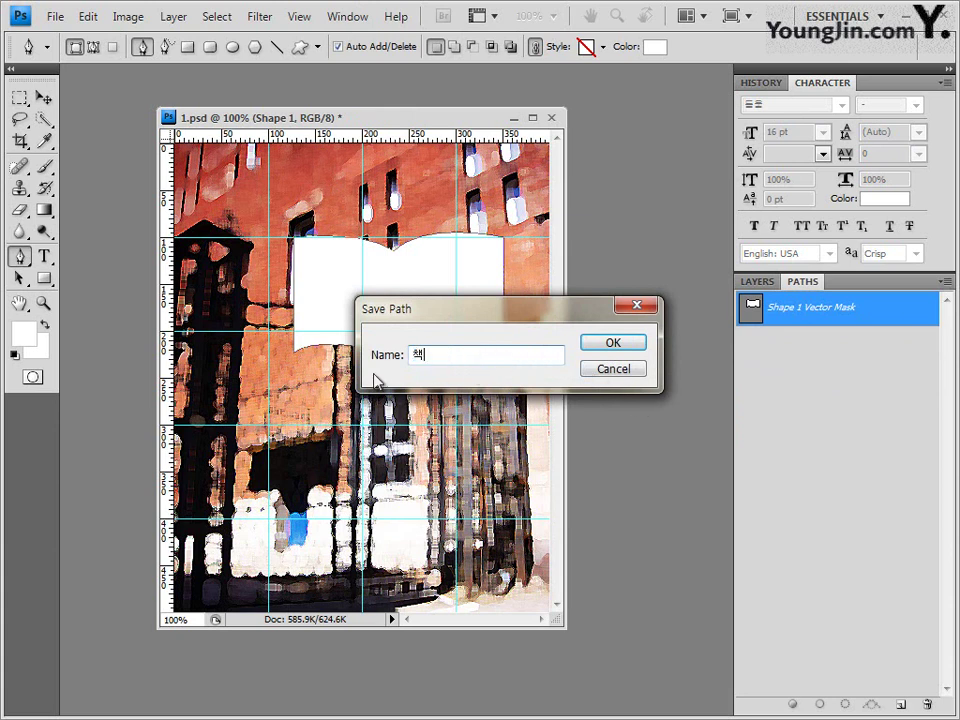
pyautogui.click(636, 350)
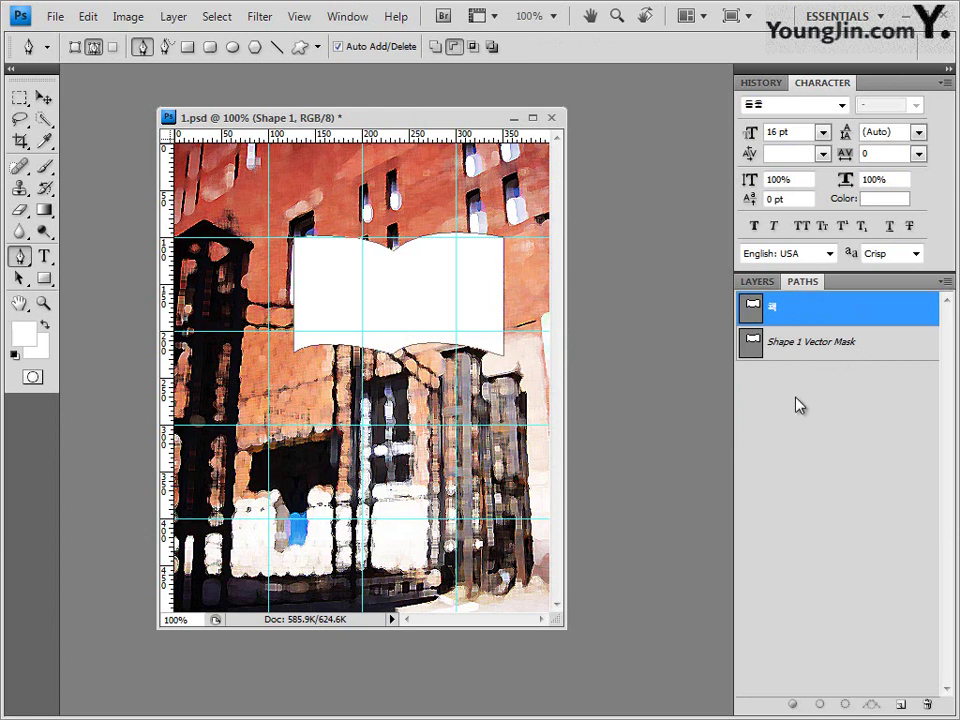
pyautogui.click(833, 424)
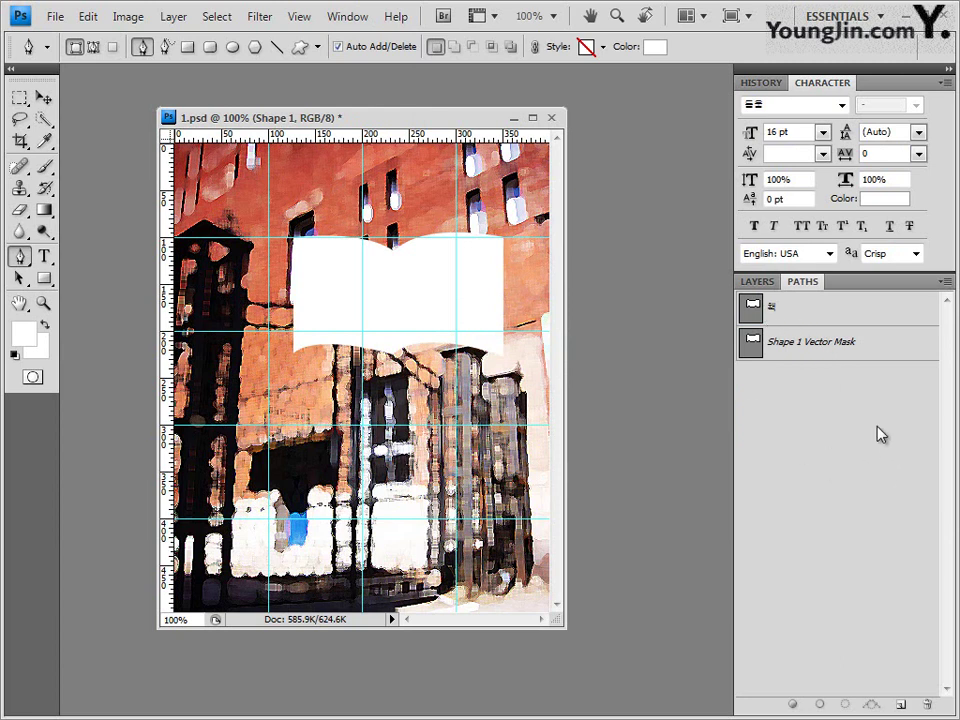
pyautogui.click(800, 308)
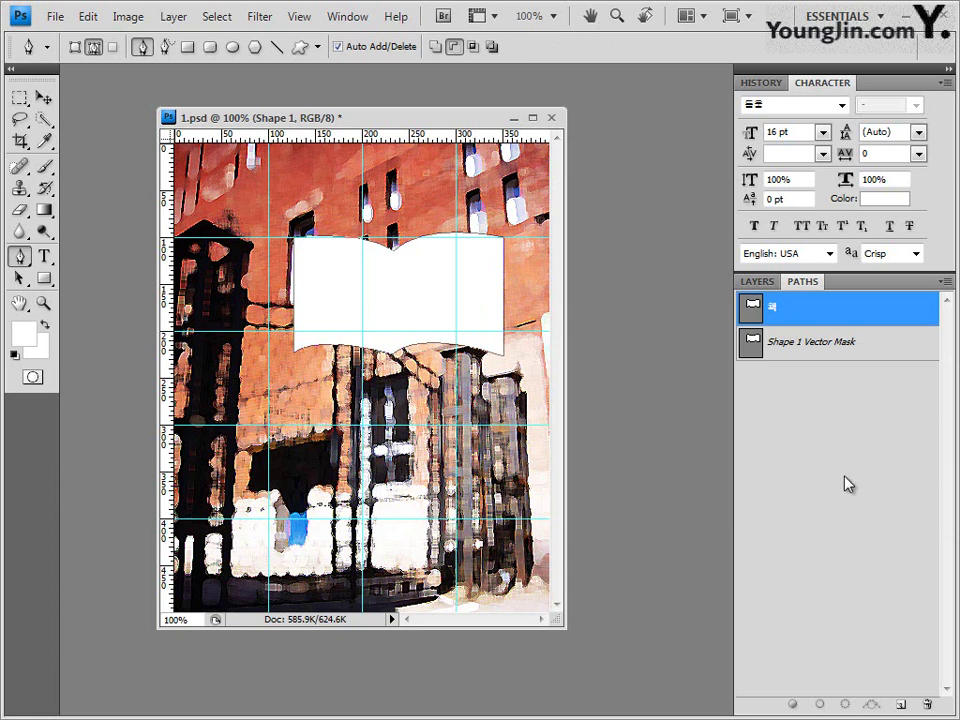
pyautogui.click(818, 403)
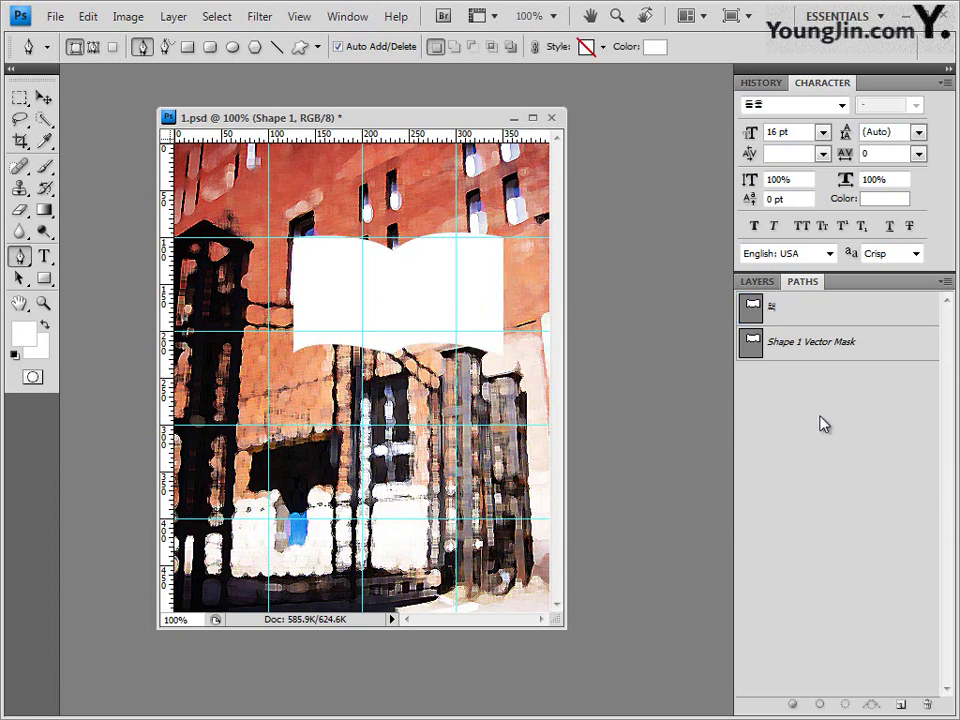
# Transform the Shape 1 book with a -13.8° rotation, 99.1% width and 103.5% height
pyautogui.click(758, 285)
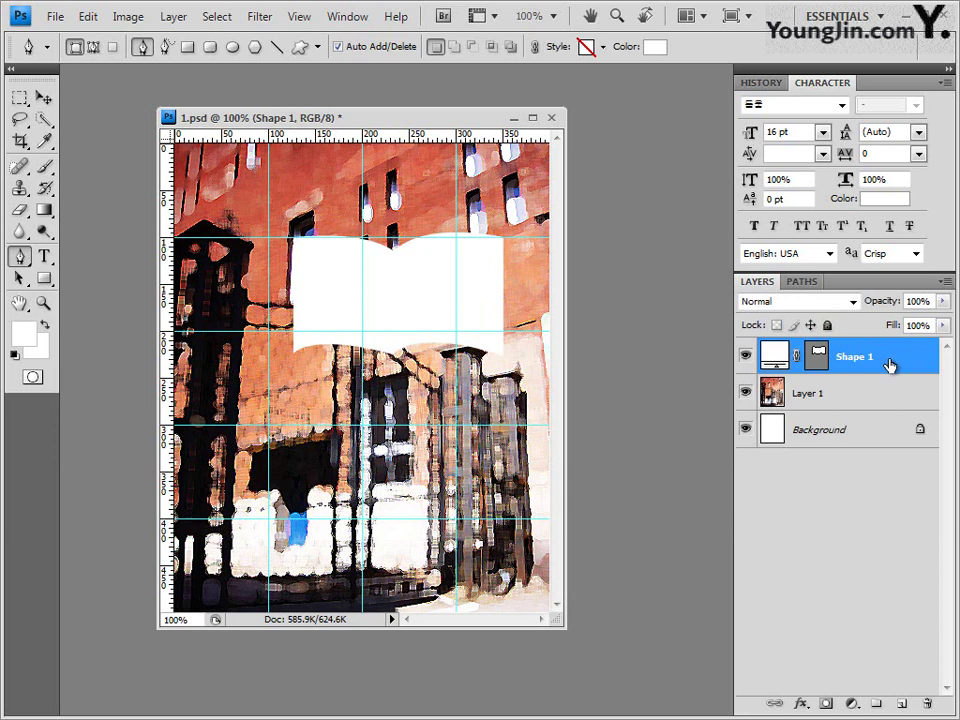
pyautogui.hotkey('ctrl', 't')
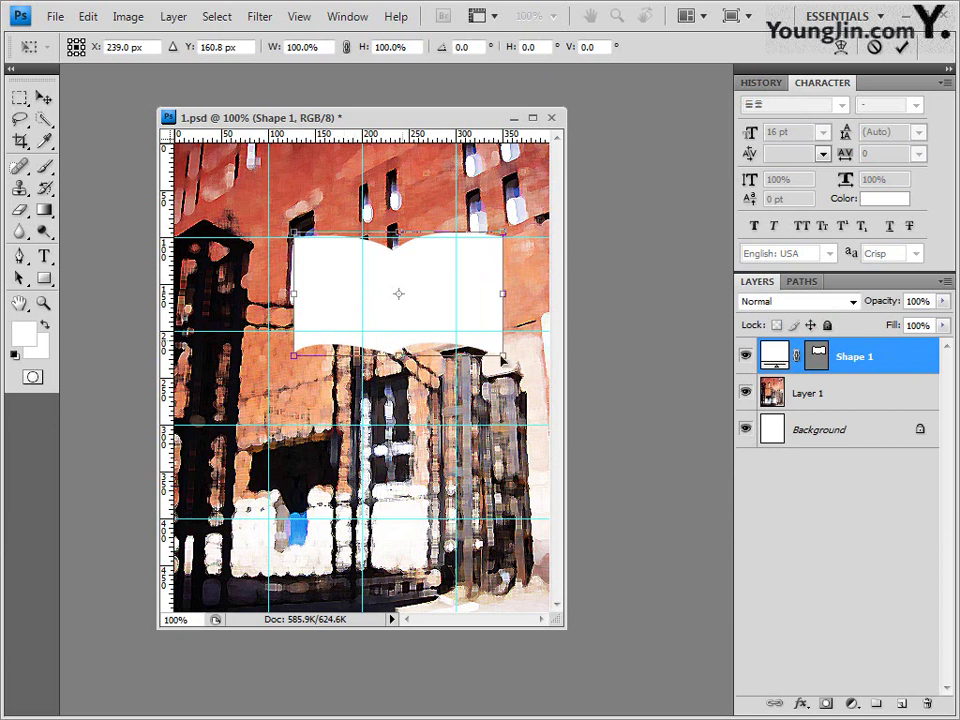
pyautogui.moveTo(503, 358); pyautogui.dragTo(520, 345)
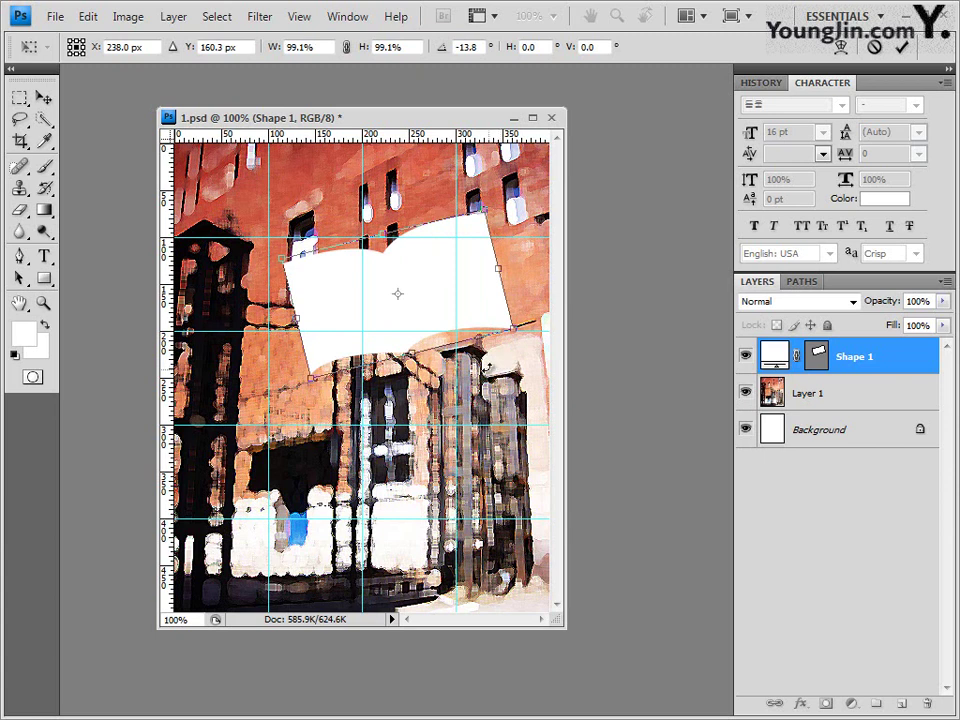
pyautogui.moveTo(408, 350); pyautogui.dragTo(410, 356)
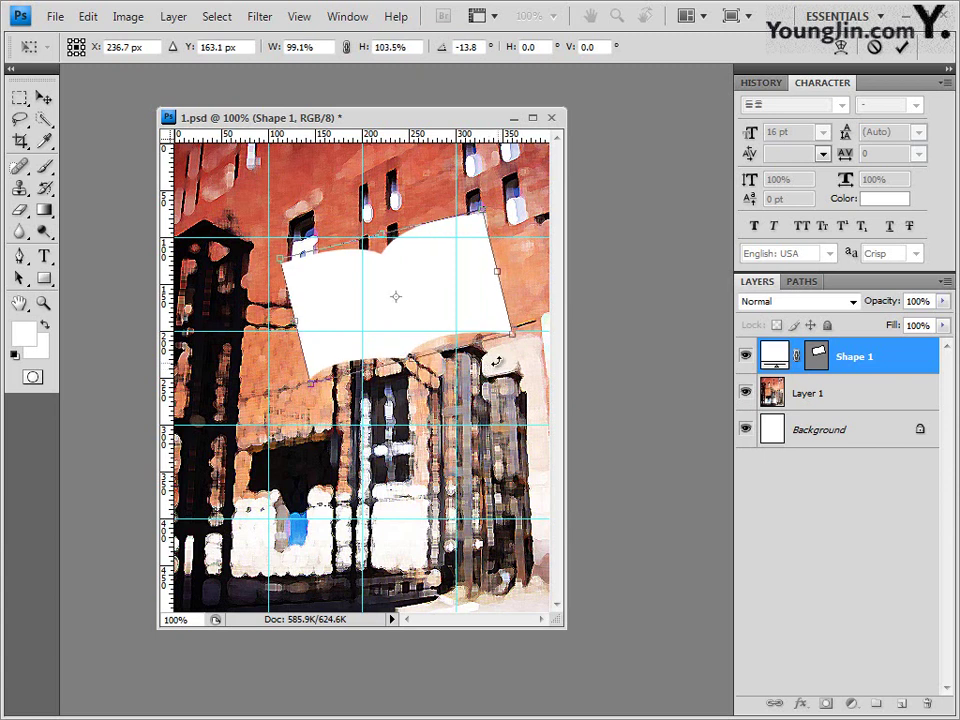
pyautogui.press('Return')
pyautogui.press('p')
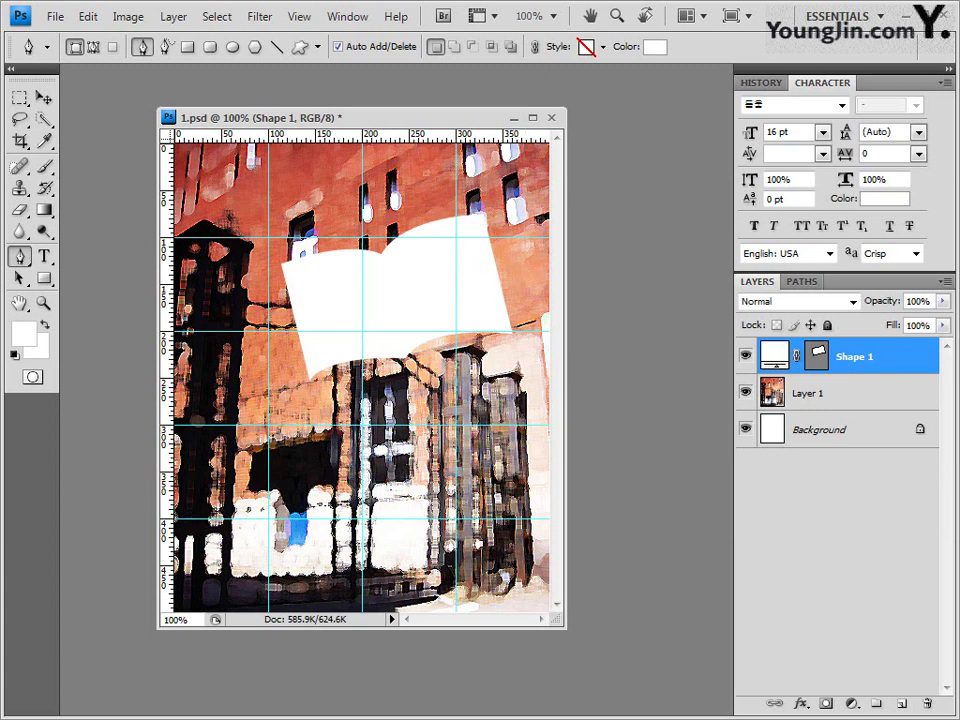
# Open the book photo 1급-2.jpg from the 기출문제02 folder in Photoshop and float it in its own window
pyautogui.hotkey('alt', 'Tab')
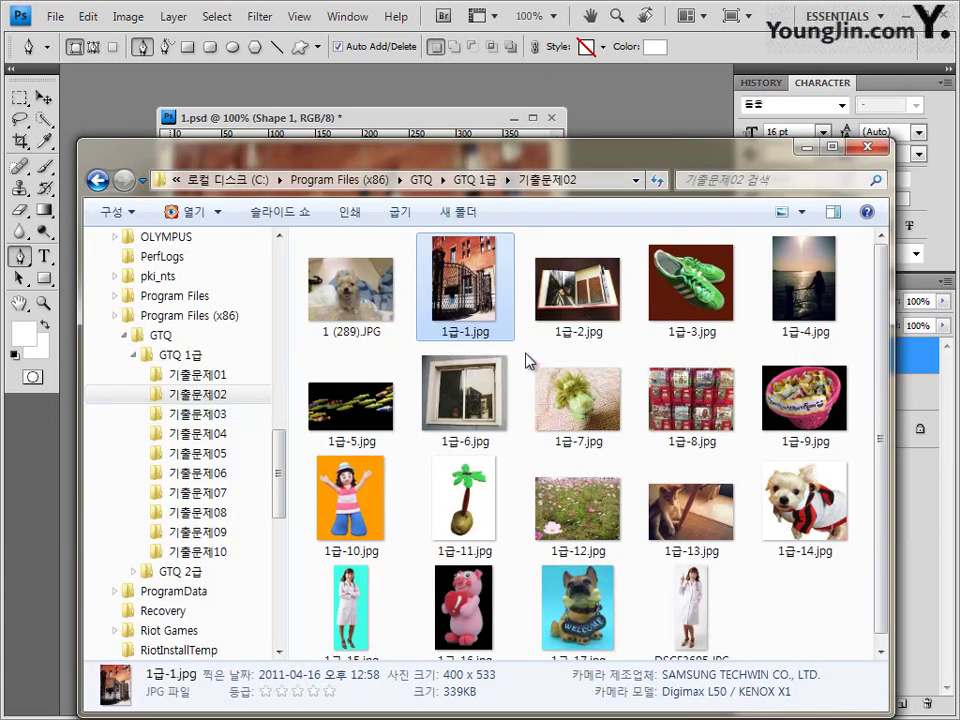
pyautogui.moveTo(578, 290); pyautogui.dragTo(630, 167)
pyautogui.moveTo(107, 58); pyautogui.dragTo(135, 167)
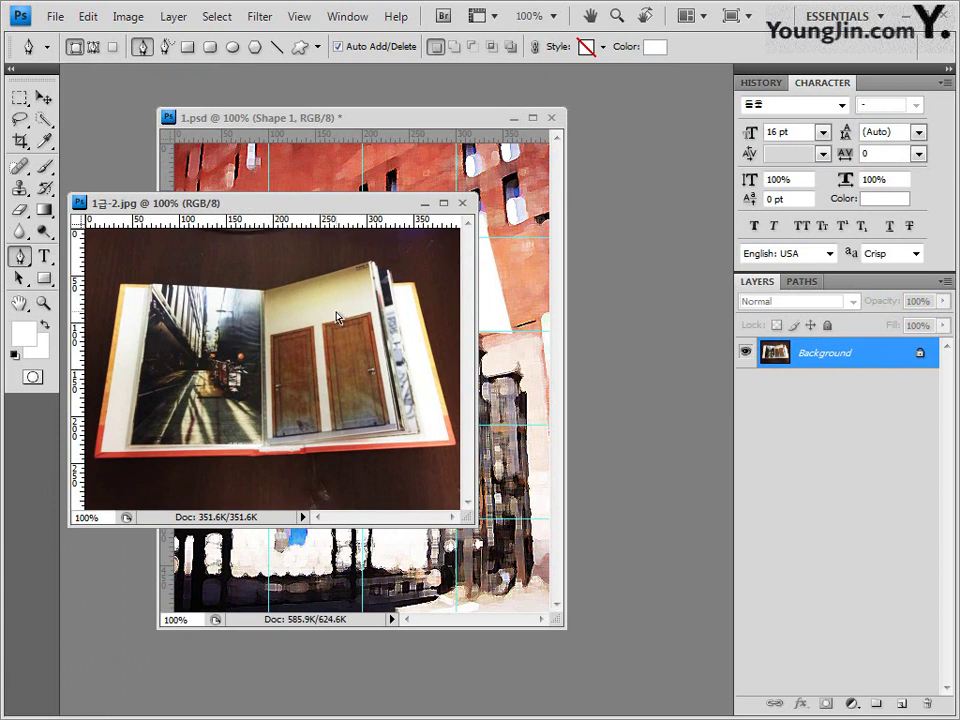
# Copy the entire book photo, close its file, and paste it into 1.psd as a new layer above Shape 1
pyautogui.hotkey('ctrl', 'a')
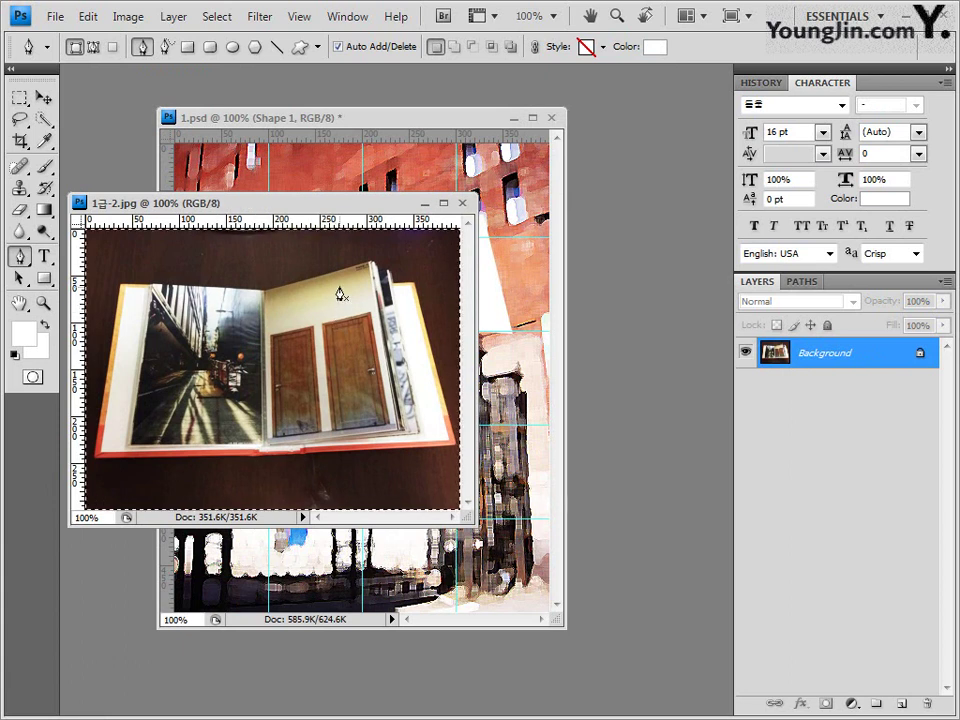
pyautogui.click(462, 203)
pyautogui.click(45, 98)
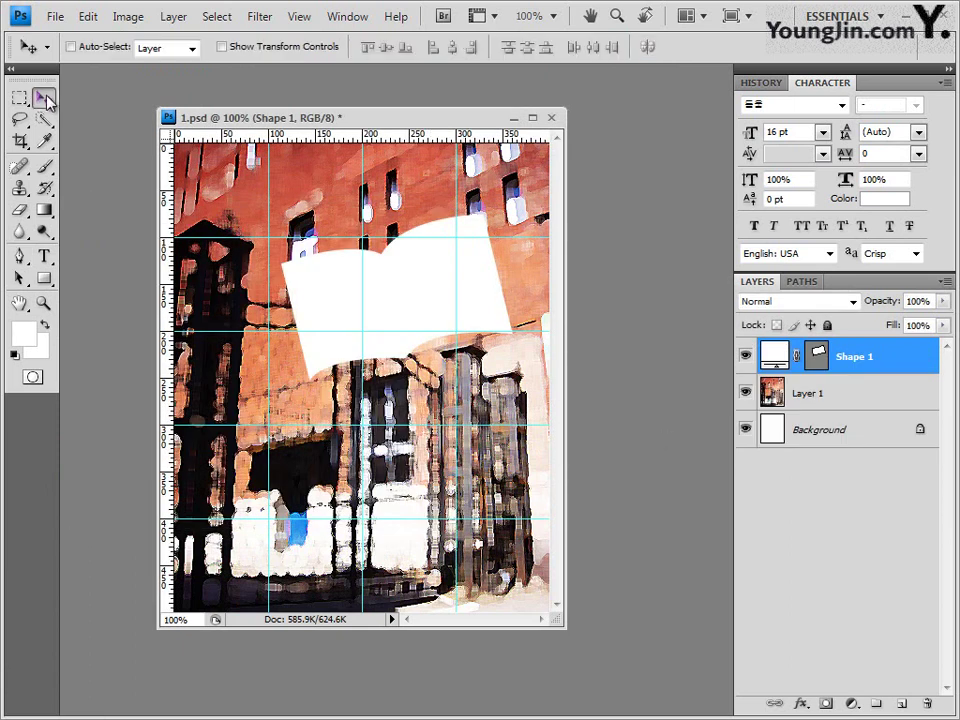
pyautogui.hotkey('ctrl', 'v')
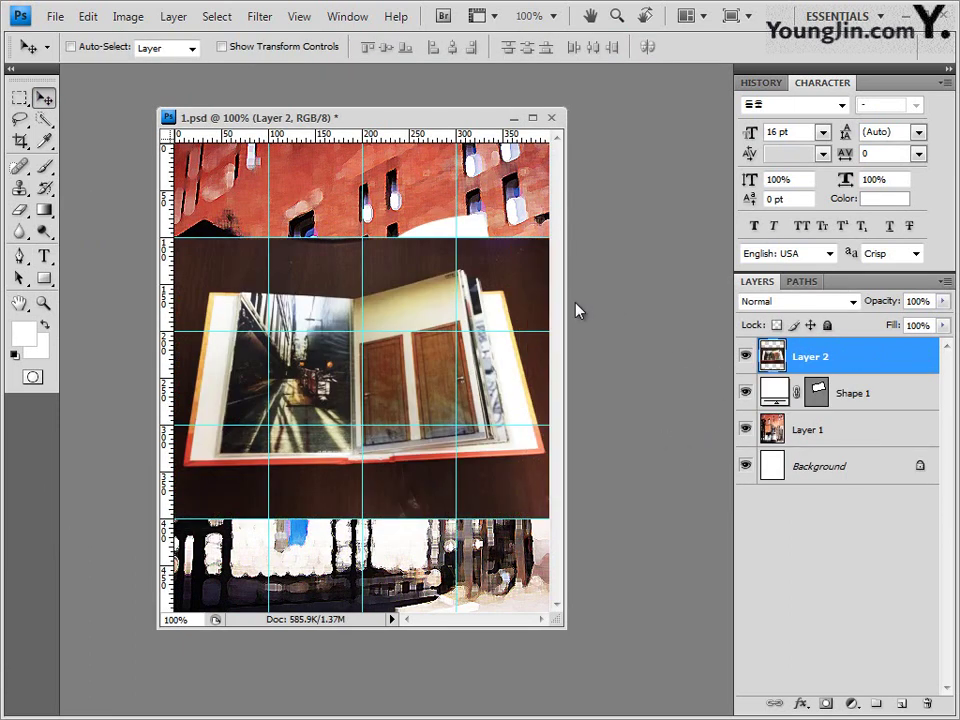
# Move Layer 2 up about 50 pixels over the book shape and clip it to Shape 1
pyautogui.moveTo(485, 410); pyautogui.dragTo(484, 364)
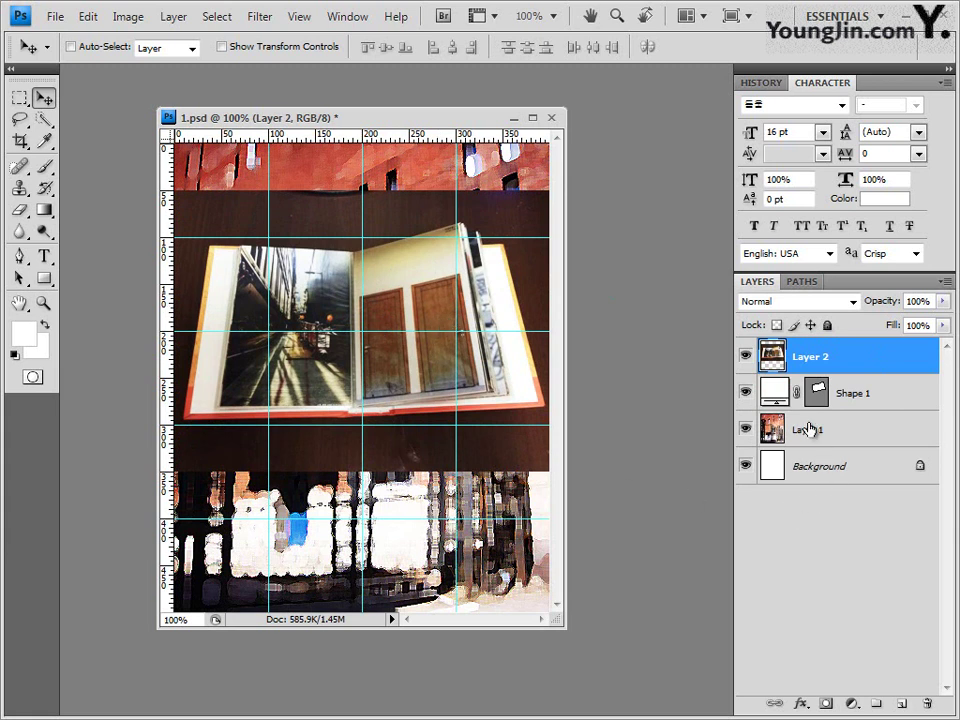
pyautogui.keyDown('alt'); pyautogui.click(865, 374); pyautogui.keyUp('alt')
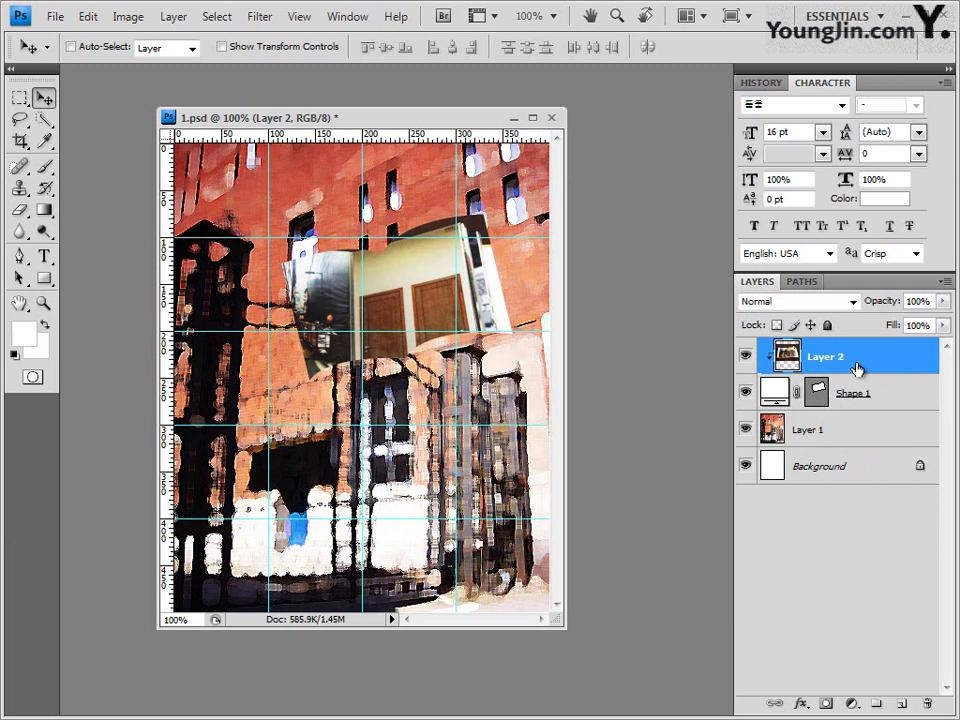
# Scale Layer 2 proportionally to about 65.5% and center it near X 245, Y 159 px over the book shape
pyautogui.hotkey('ctrl', 't')
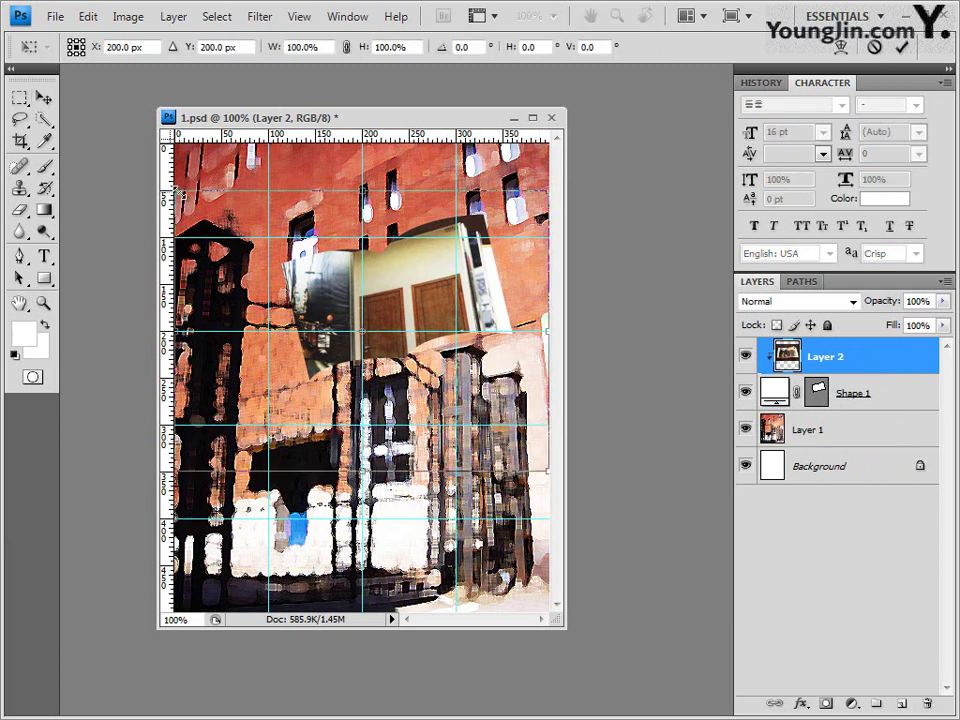
pyautogui.moveTo(182, 191); pyautogui.dragTo(270, 262)
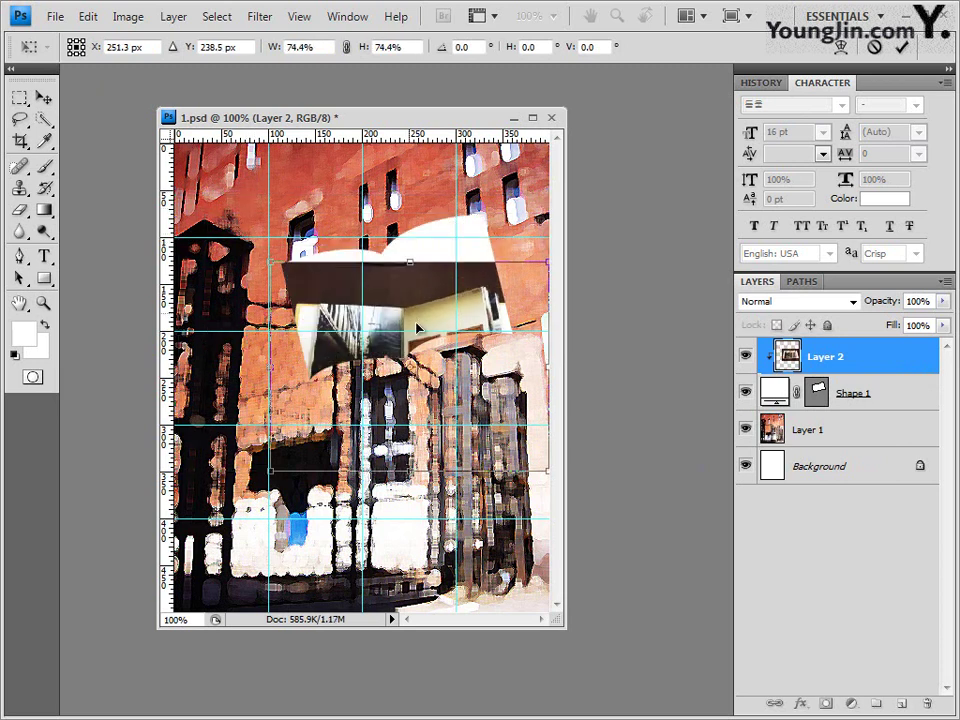
pyautogui.moveTo(424, 308); pyautogui.dragTo(424, 239)
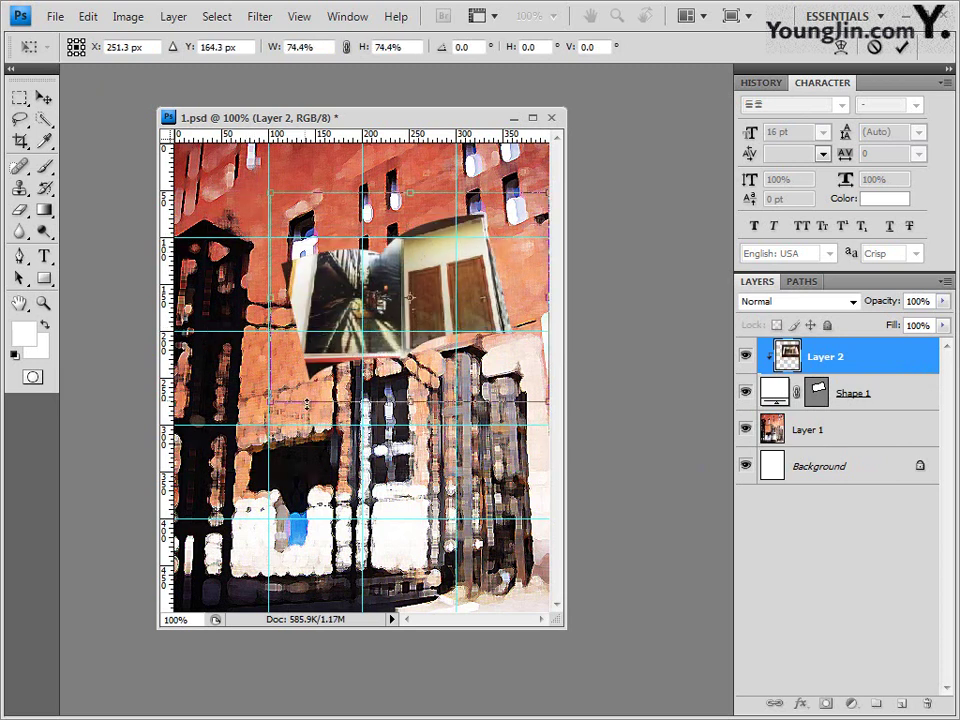
pyautogui.moveTo(270, 399); pyautogui.dragTo(287, 389)
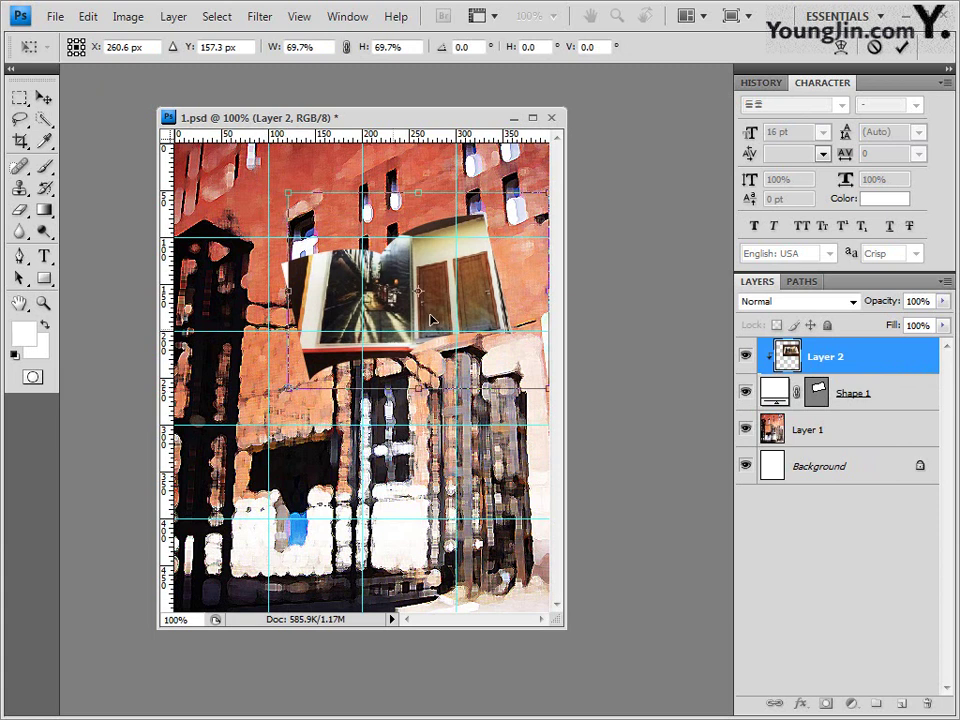
pyautogui.moveTo(412, 318); pyautogui.dragTo(403, 317)
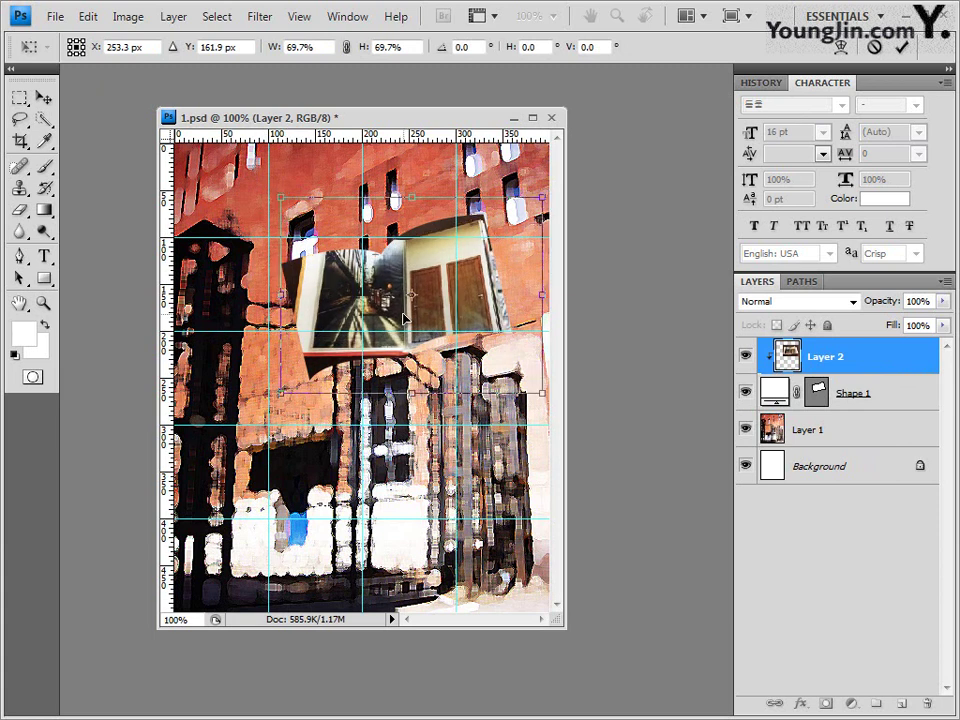
pyautogui.moveTo(542, 393); pyautogui.dragTo(535, 381)
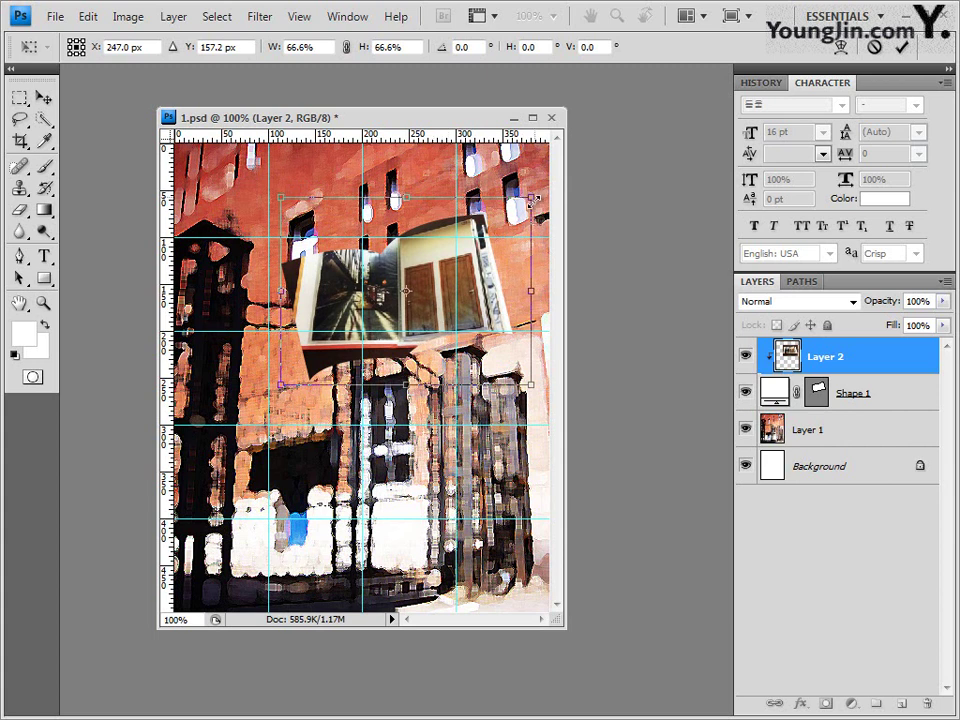
pyautogui.moveTo(532, 199); pyautogui.dragTo(526, 200)
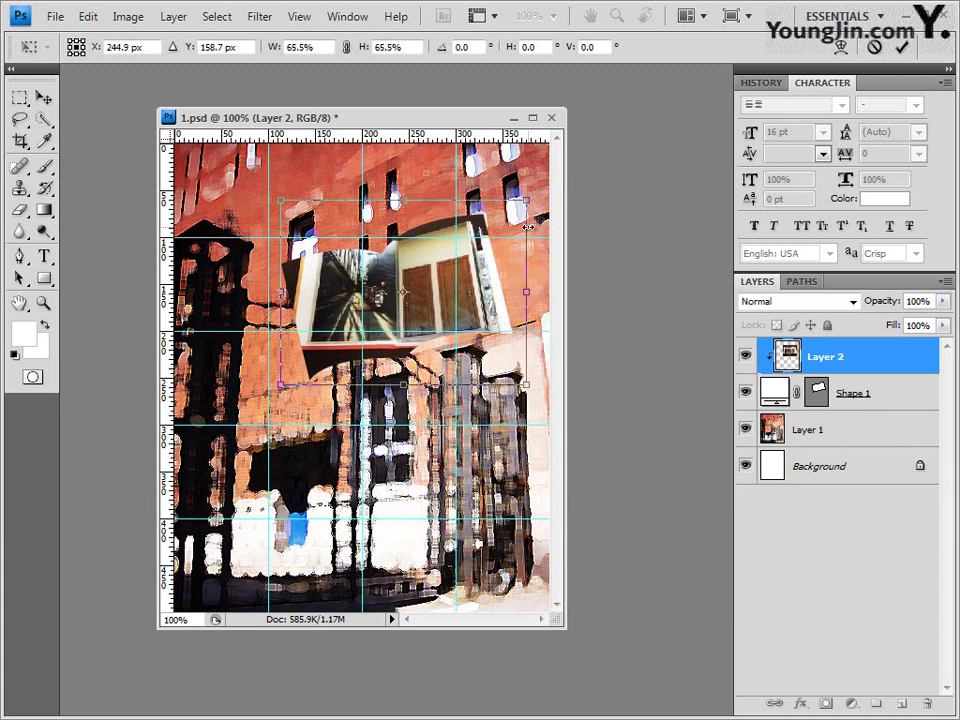
pyautogui.press('Return')
# Stretch Layer 2 upward to about 106.6% height, keeping its width at 100%
pyautogui.hotkey('ctrl', 't')
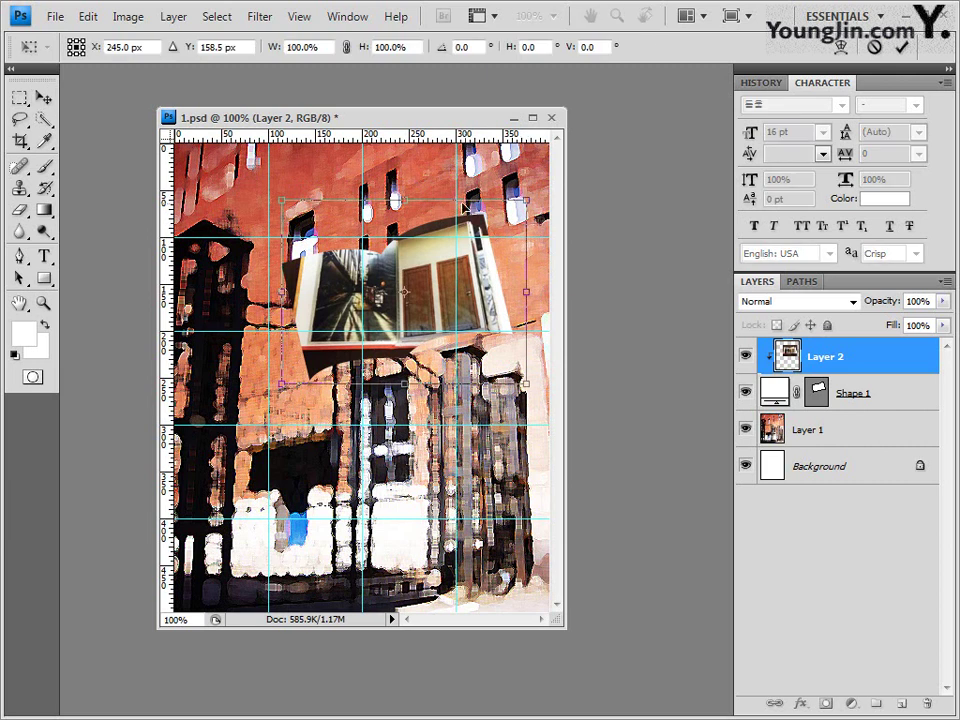
pyautogui.moveTo(397, 201); pyautogui.dragTo(404, 188)
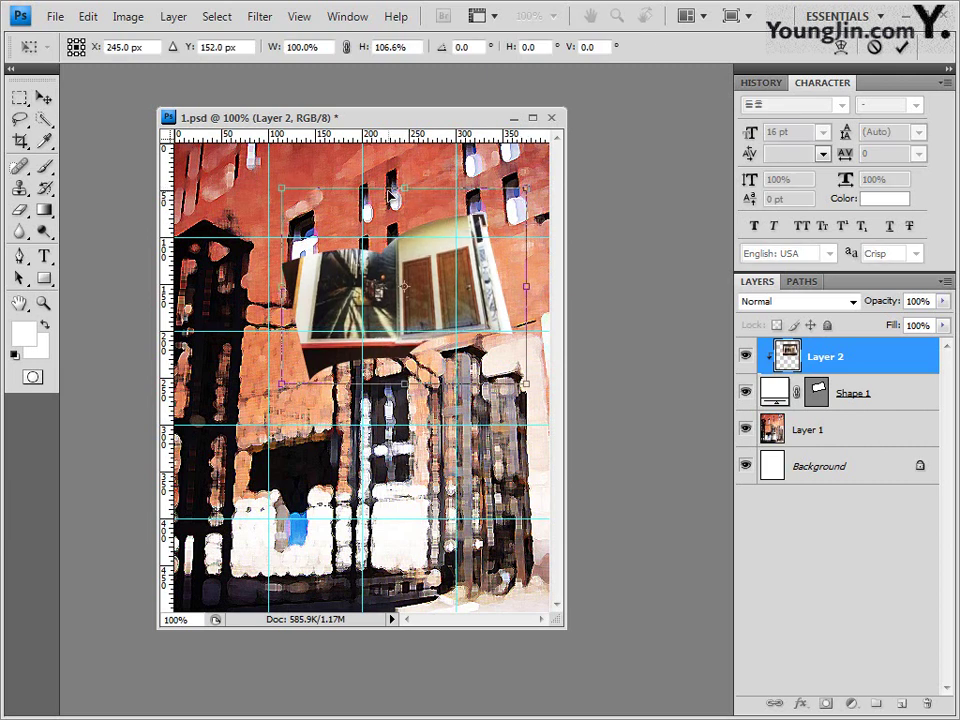
pyautogui.press('Return')
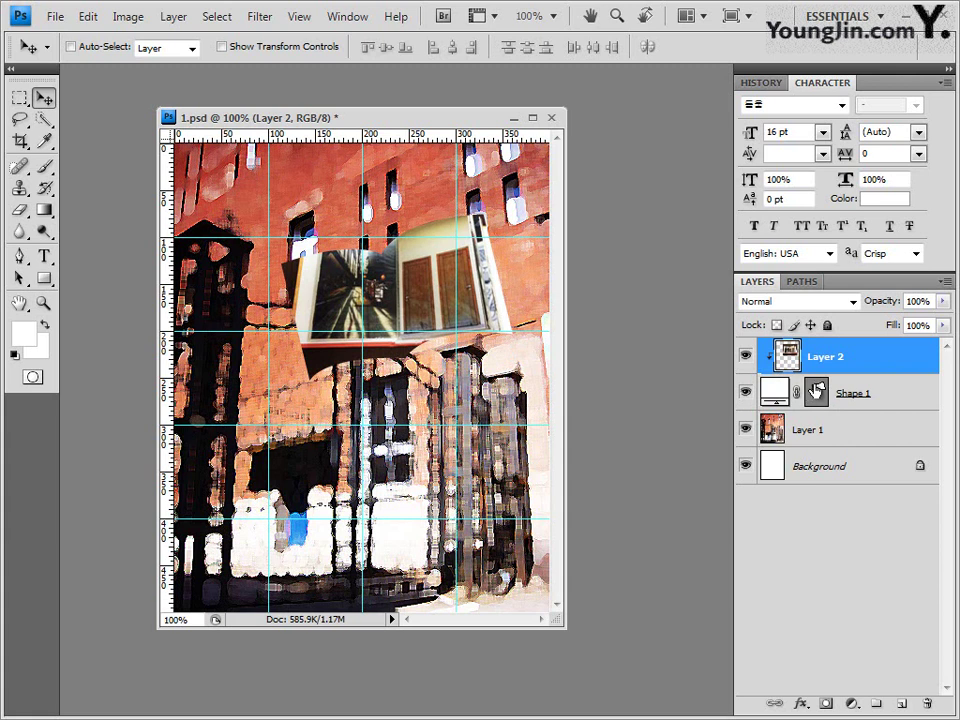
# Add a 3 px outside Stroke layer style to Shape 1 with a gradient fill type
pyautogui.click(872, 394)
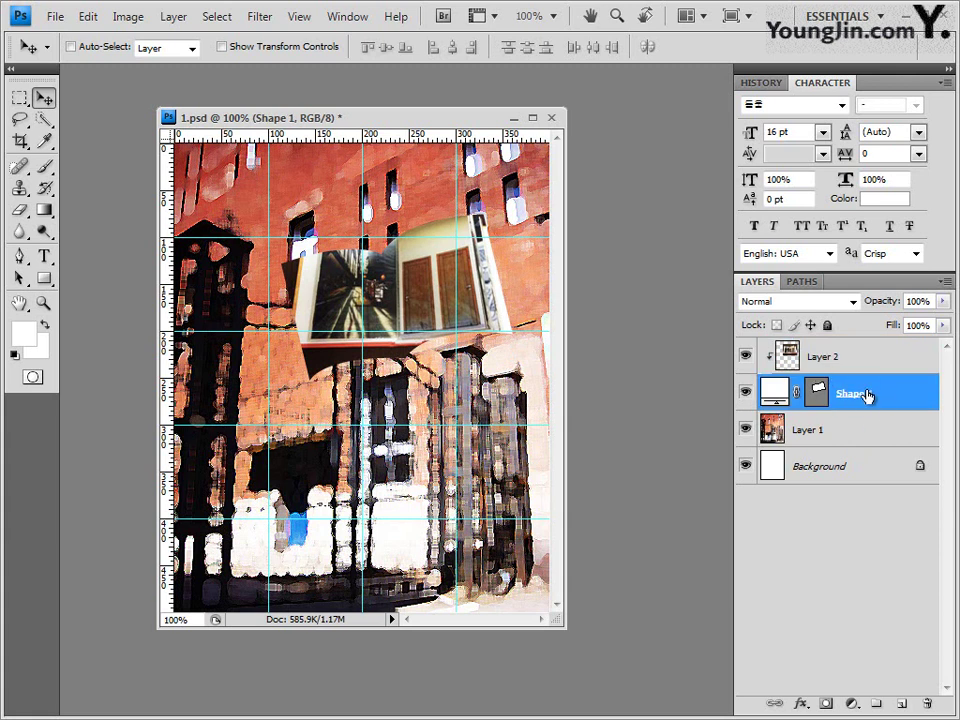
pyautogui.click(805, 702)
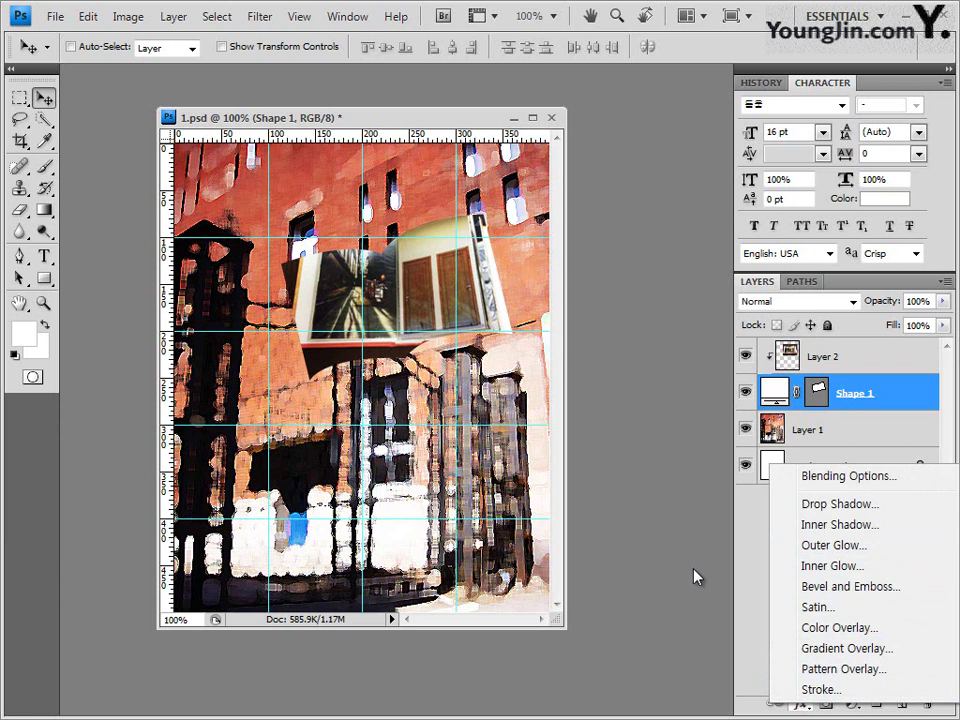
pyautogui.click(812, 689)
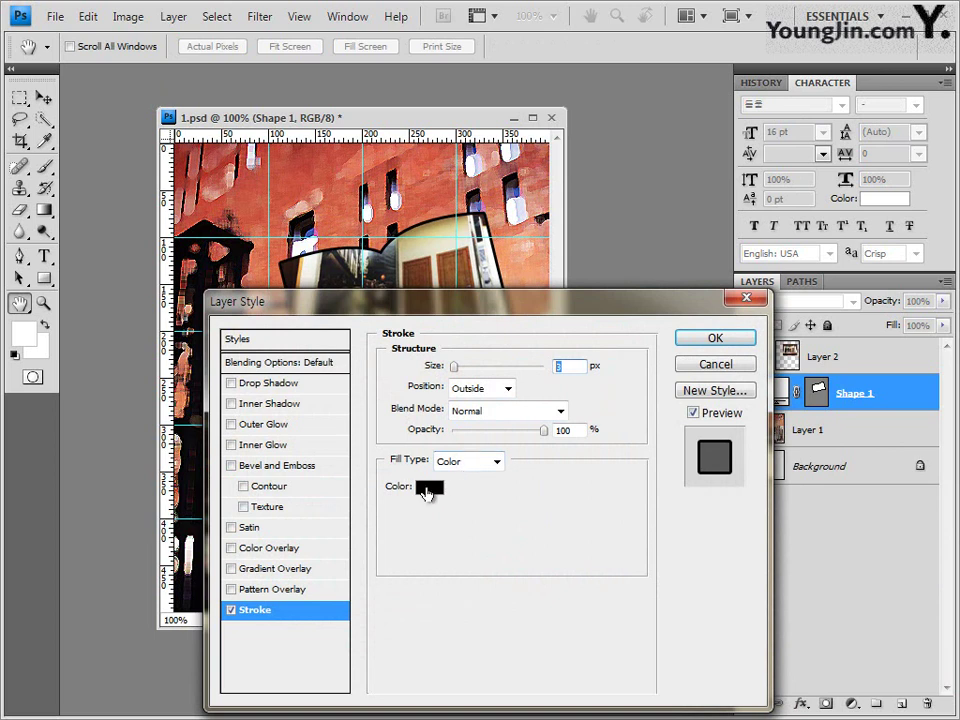
pyautogui.click(427, 489)
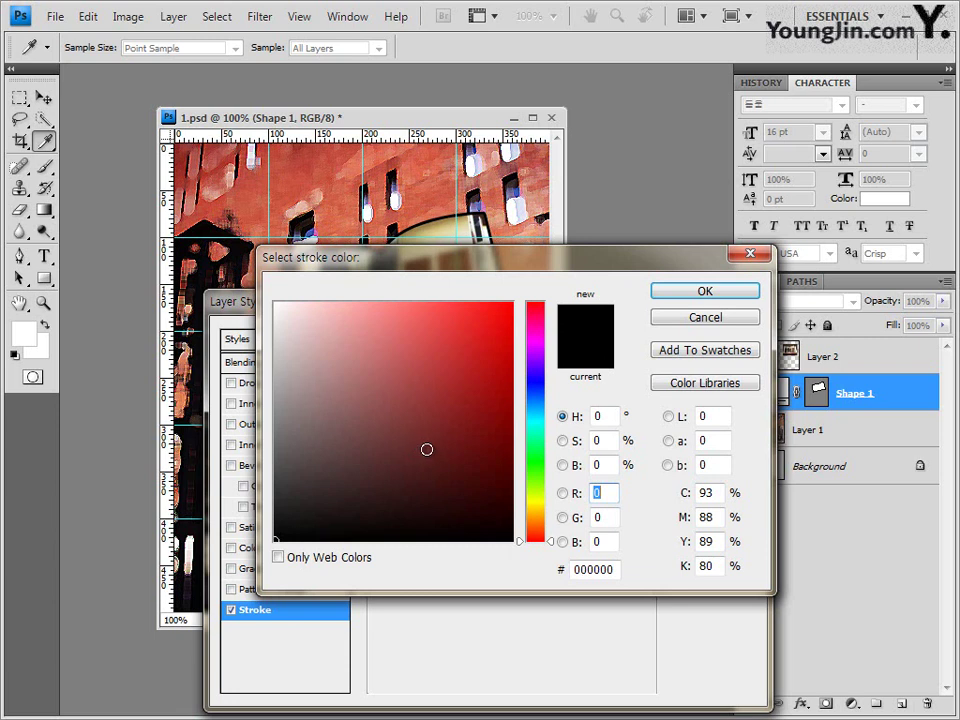
pyautogui.click(737, 320)
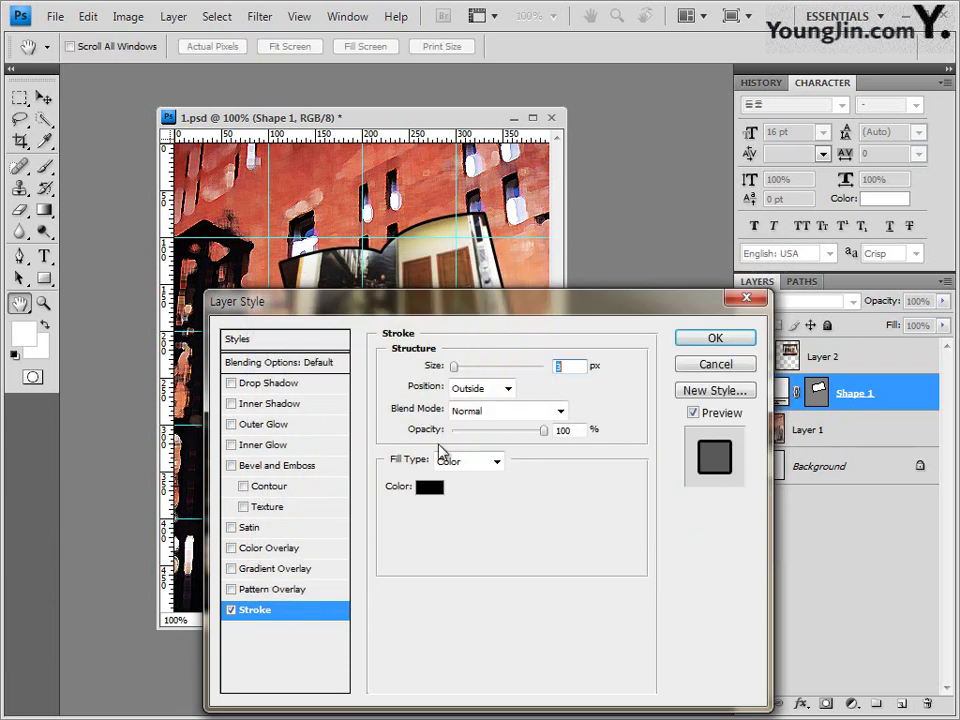
pyautogui.click(494, 462)
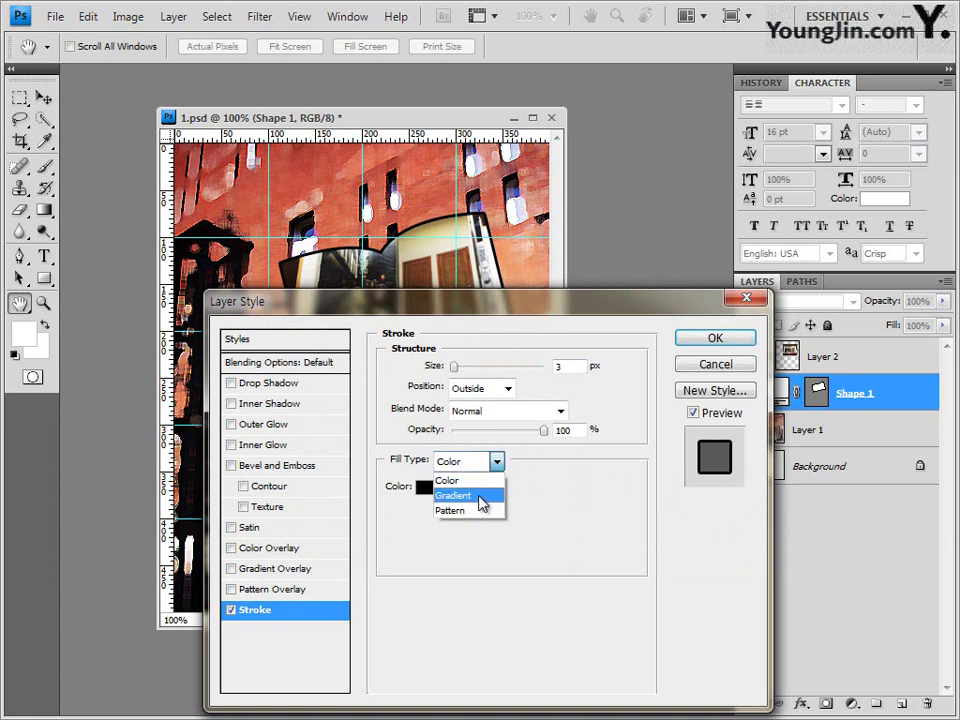
pyautogui.click(486, 496)
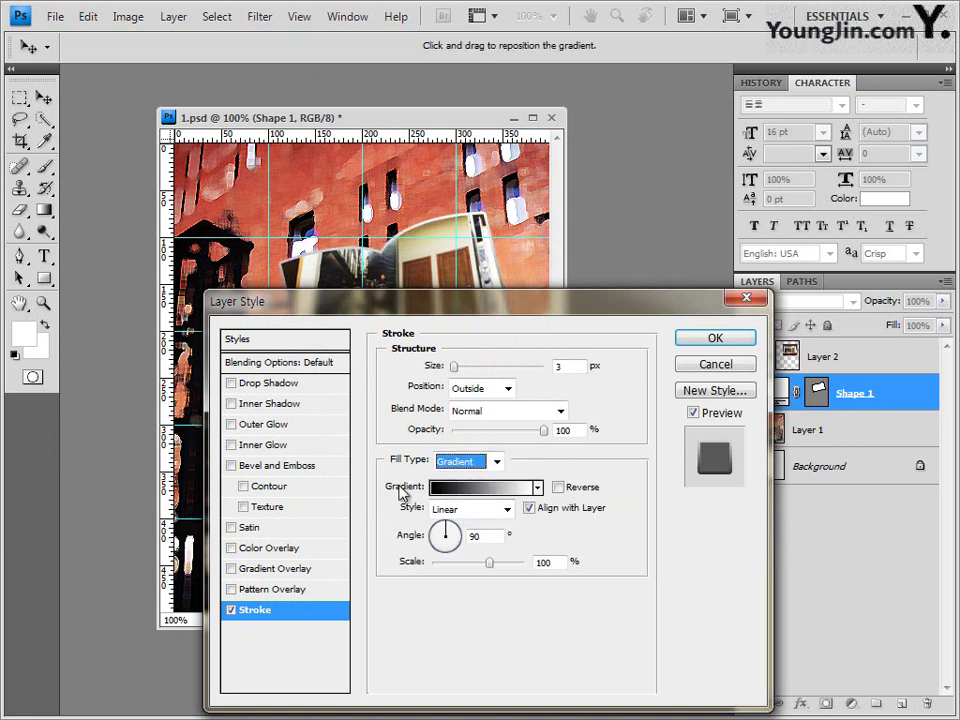
# Edit the stroke's gradient starting from the black-to-white preset and set its start color stop to #ff6e02
pyautogui.click(490, 494)
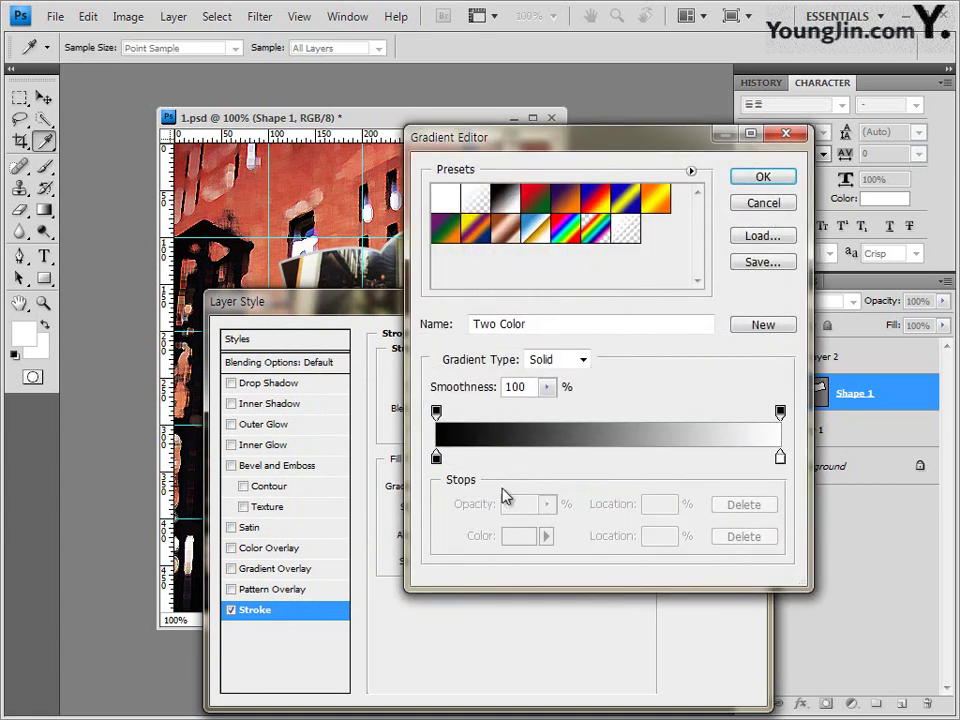
pyautogui.moveTo(548, 147); pyautogui.dragTo(524, 149)
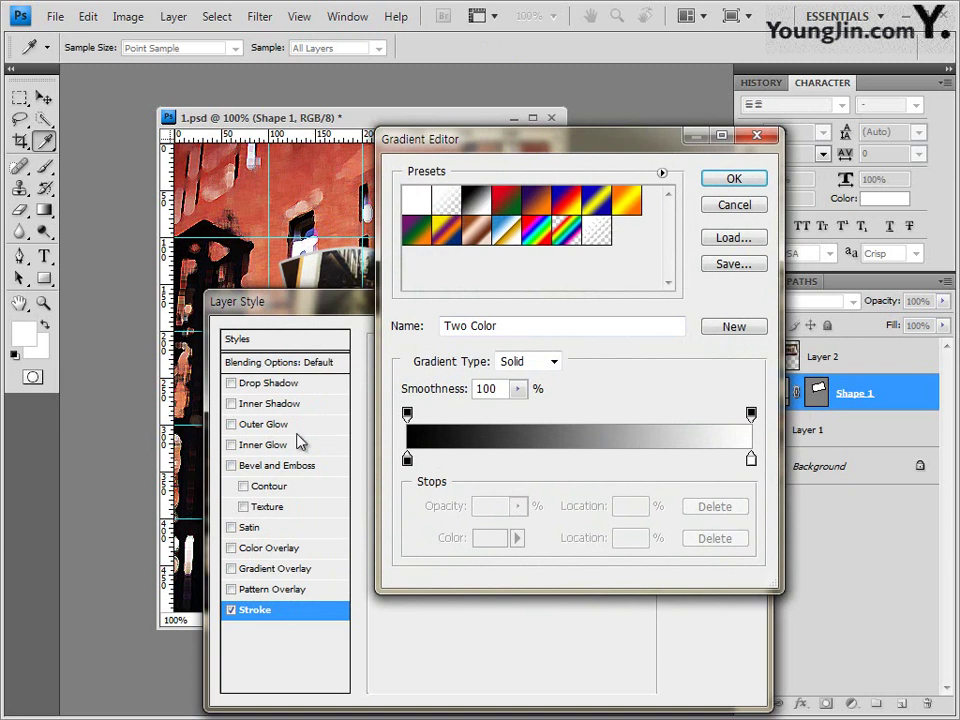
pyautogui.click(478, 204)
pyautogui.doubleClick(407, 460)
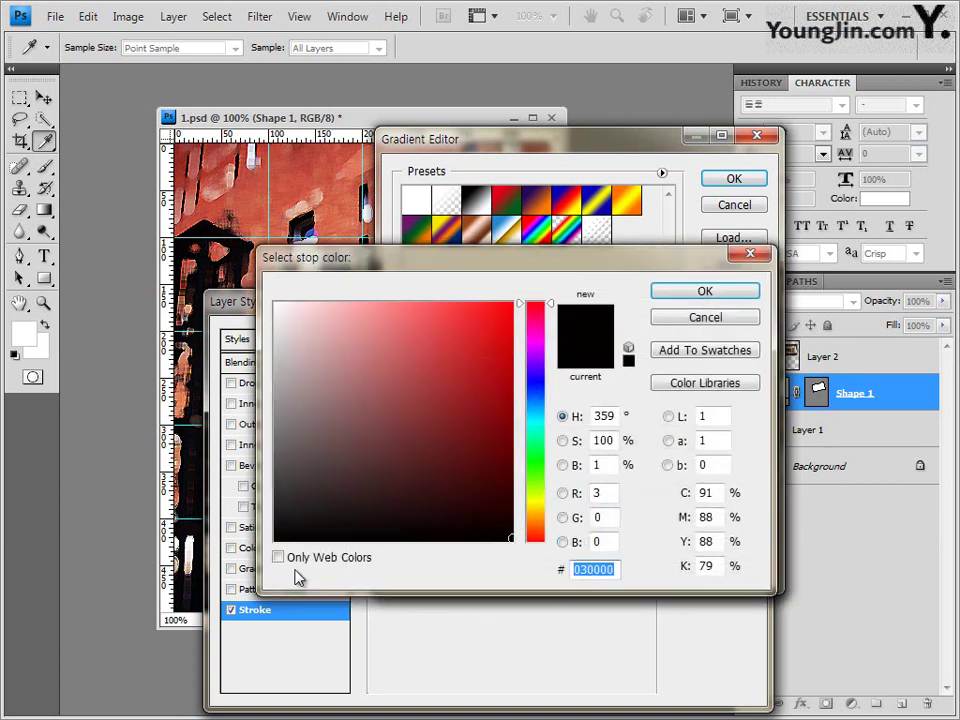
pyautogui.write('ff')
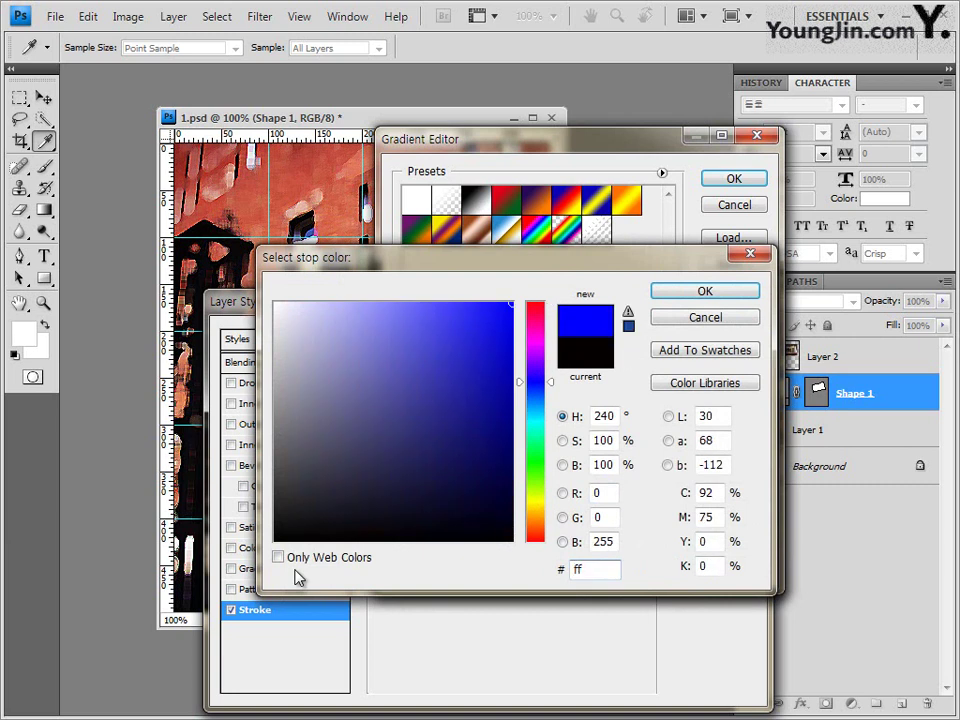
pyautogui.write('6e02')
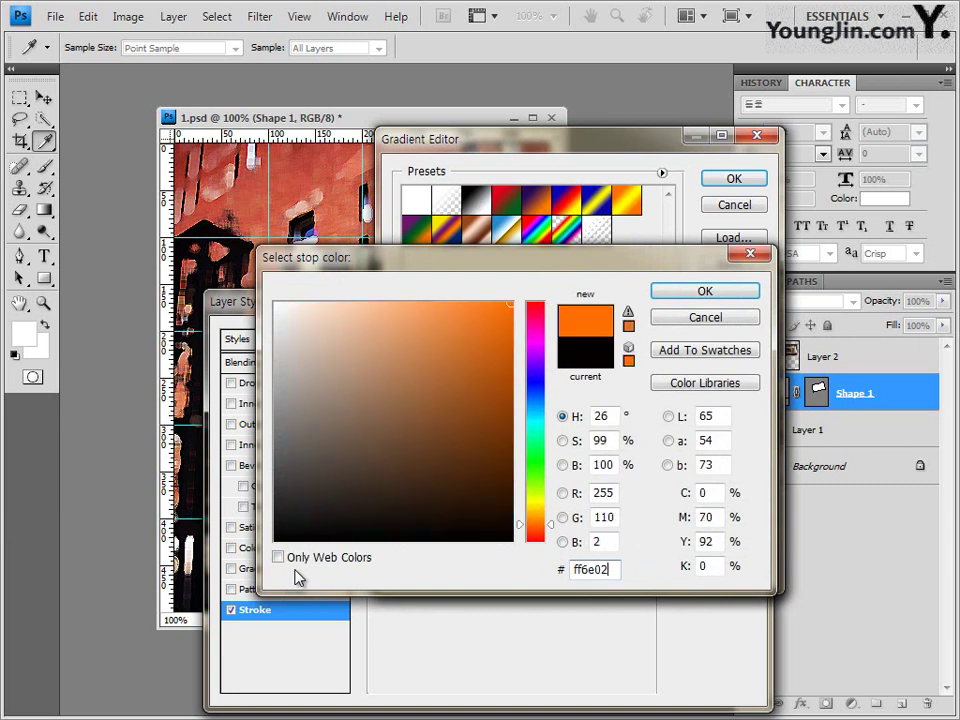
pyautogui.press('Return')
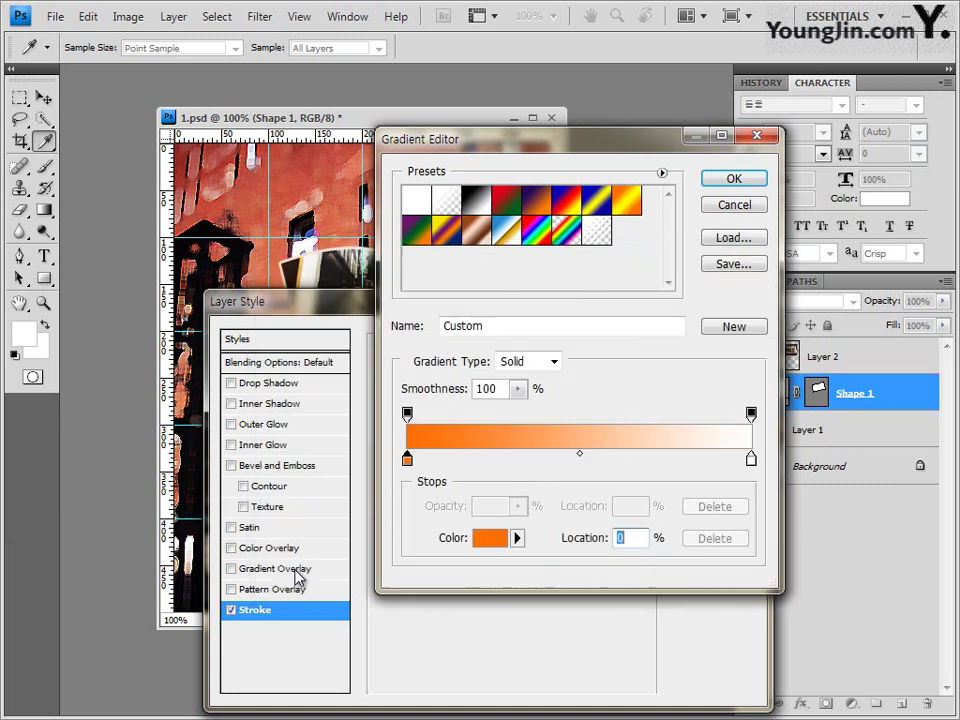
# Set the gradient's end color stop at 100% to #ff6e02
pyautogui.doubleClick(751, 460)
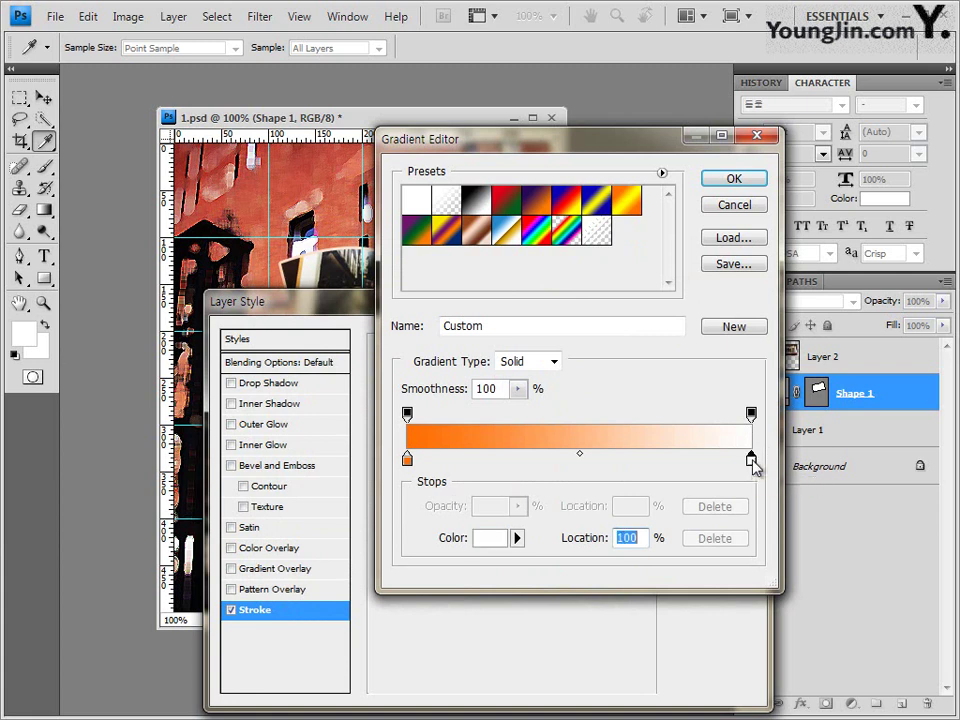
pyautogui.click(600, 568)
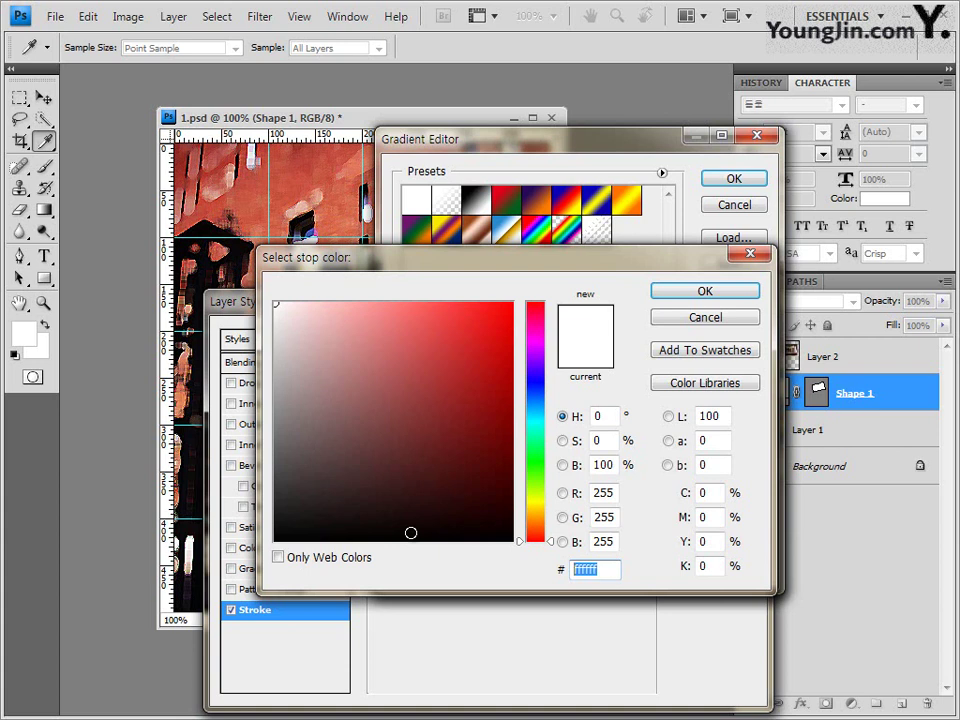
pyautogui.write('ff6e00')
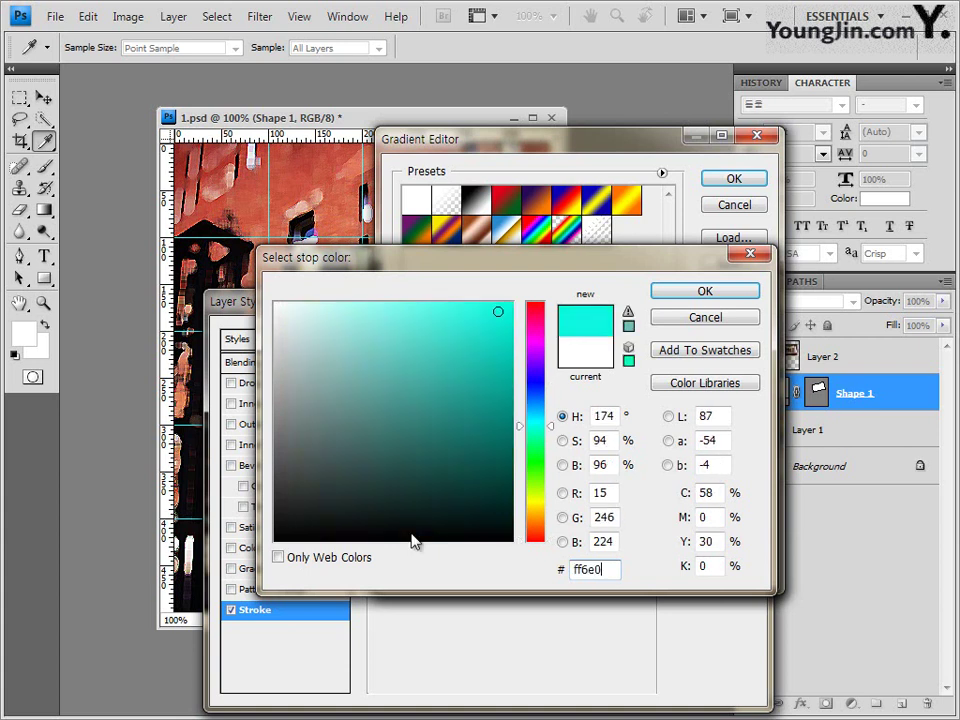
pyautogui.press('Return')
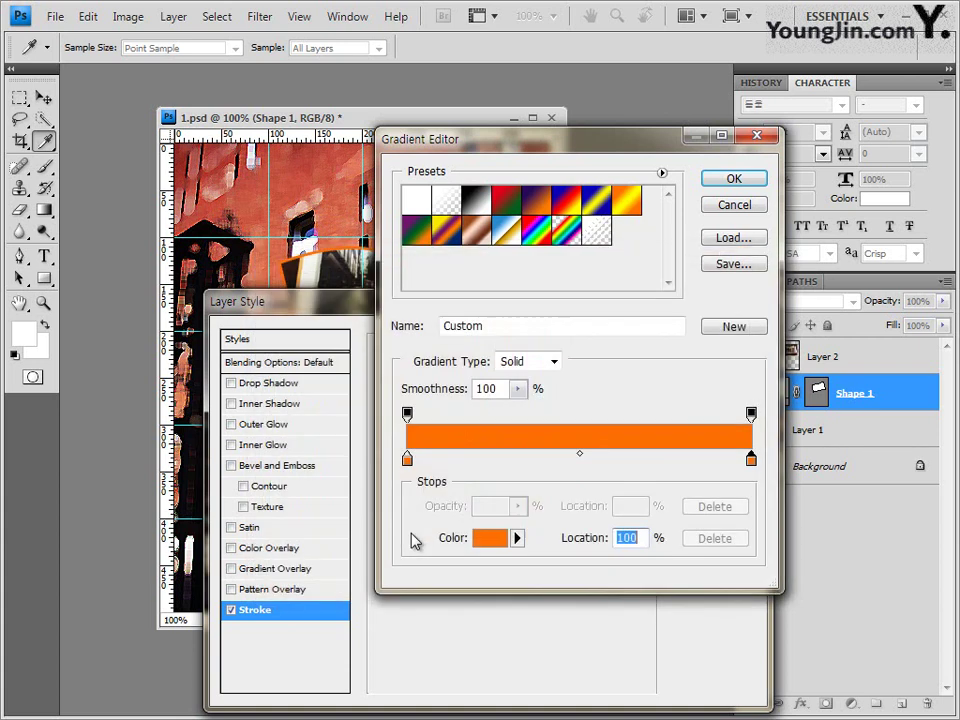
# Add a #ffff00 color stop at the gradient's 50% location and apply the gradient to the stroke
pyautogui.click(580, 460)
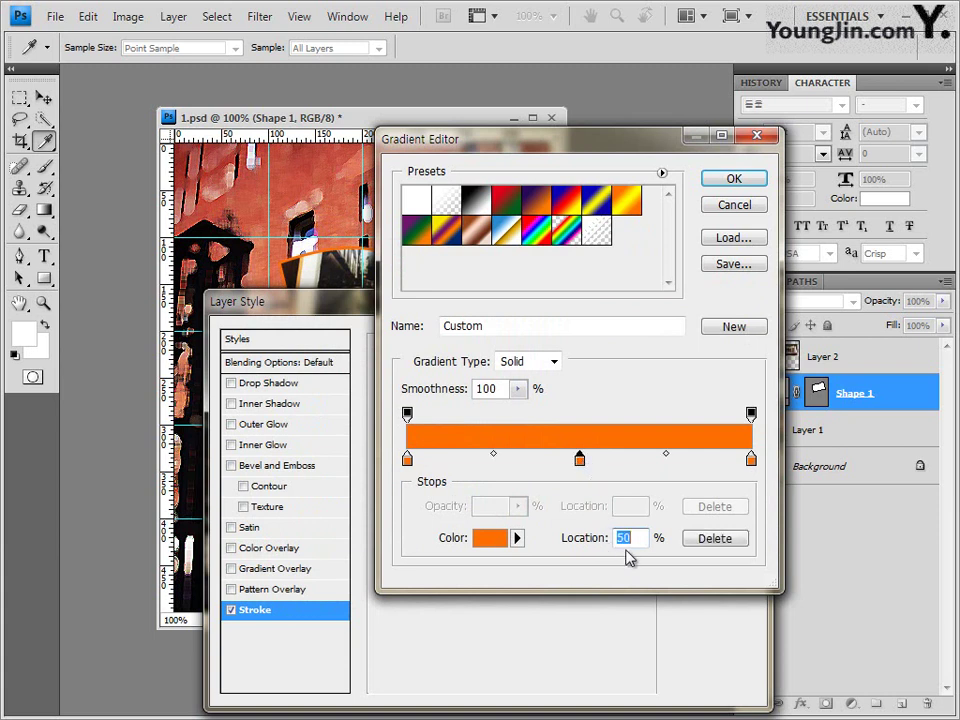
pyautogui.doubleClick(580, 460)
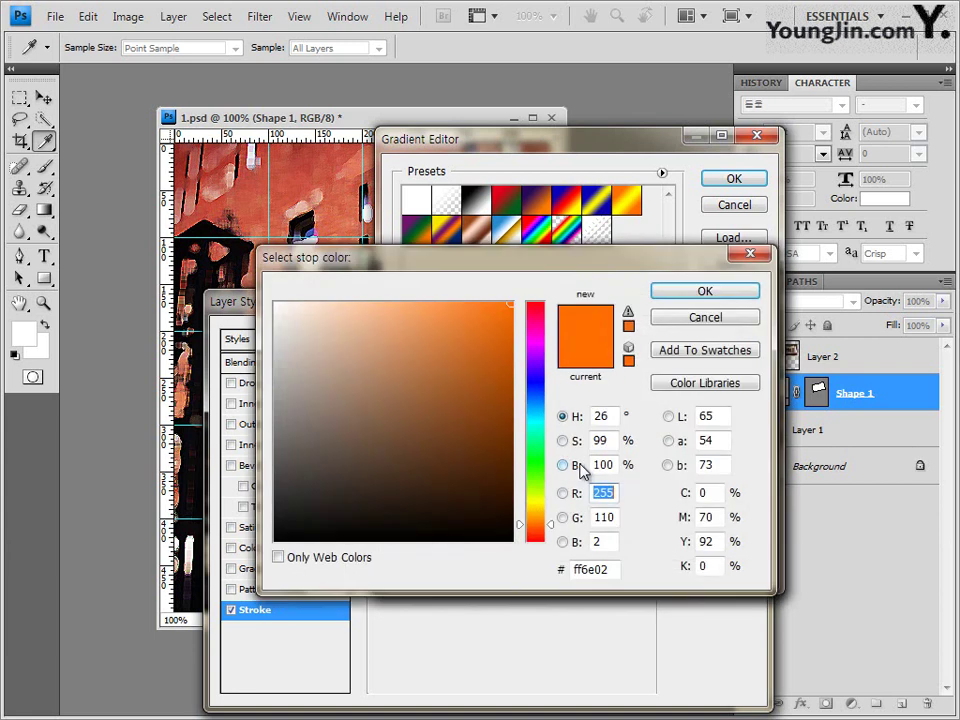
pyautogui.doubleClick(612, 570)
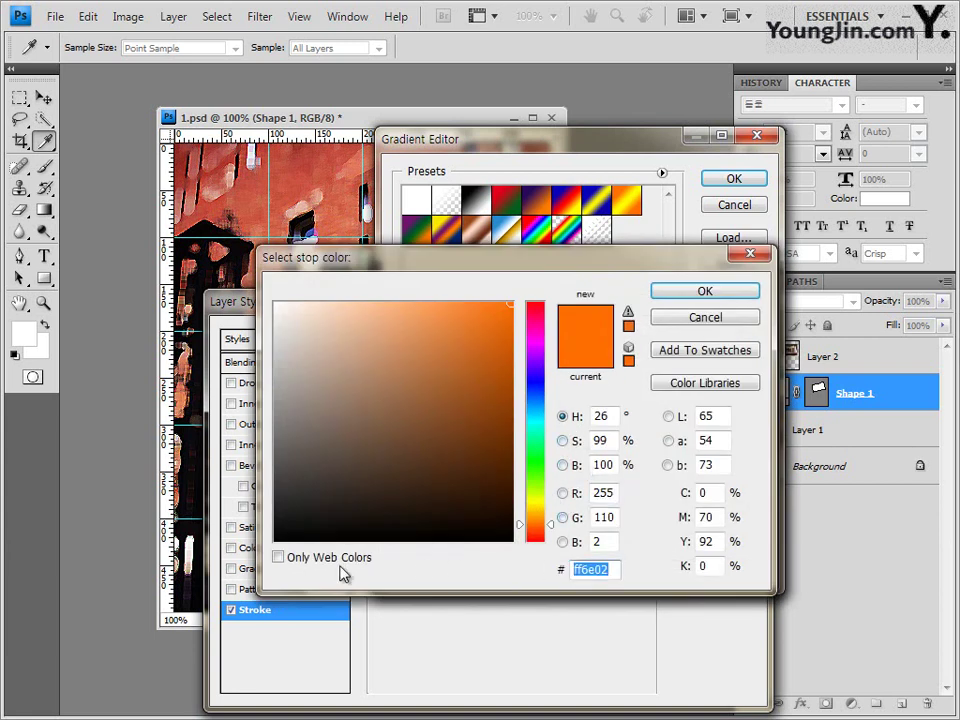
pyautogui.write('ffff00')
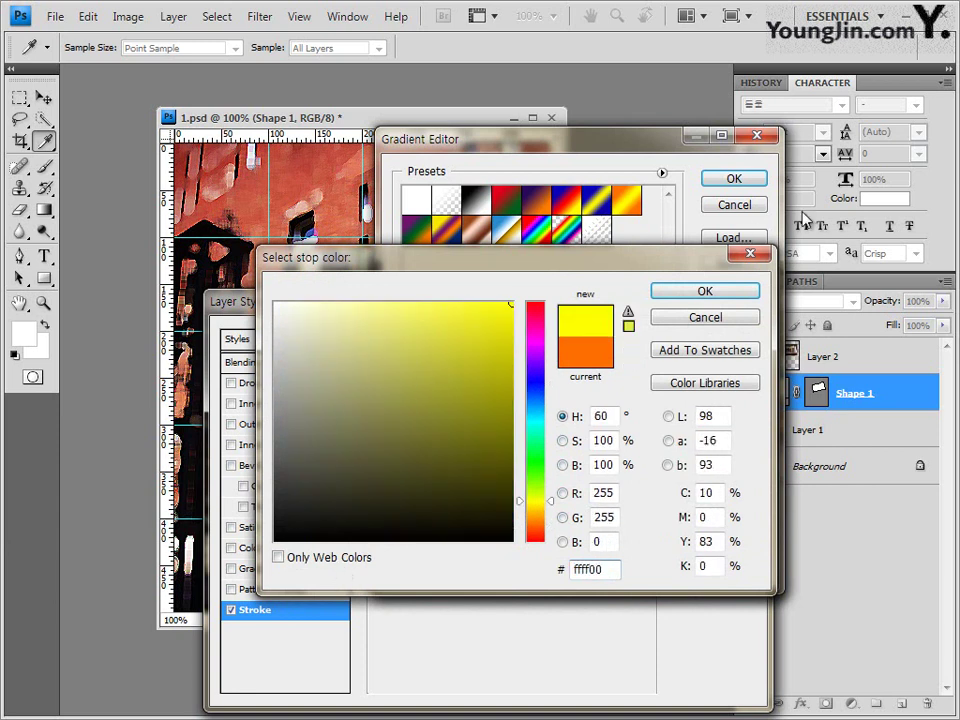
pyautogui.click(722, 292)
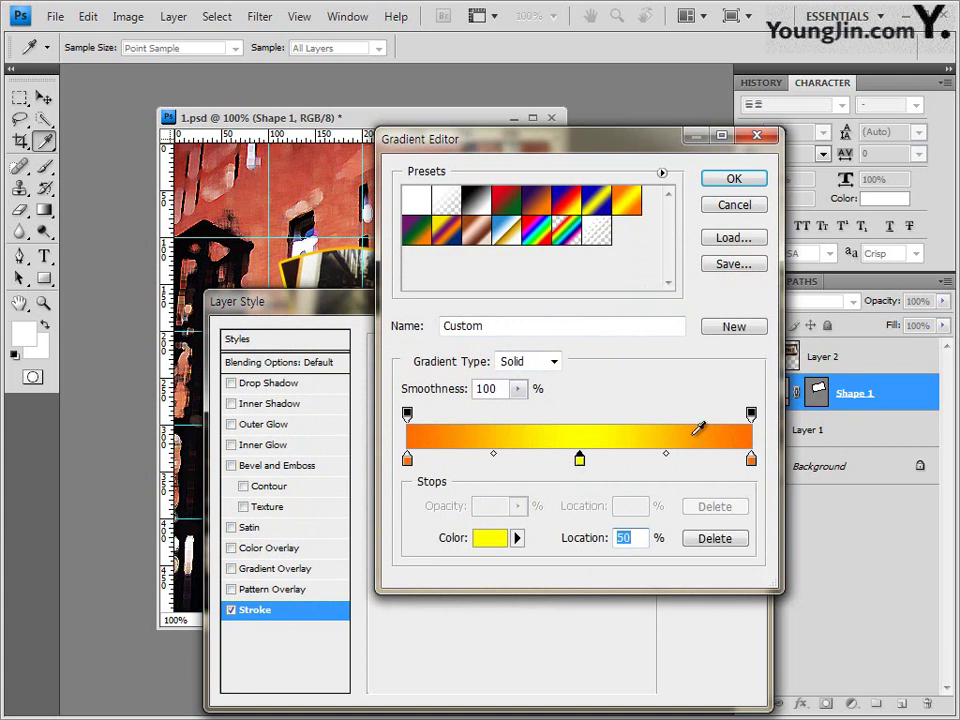
pyautogui.click(755, 180)
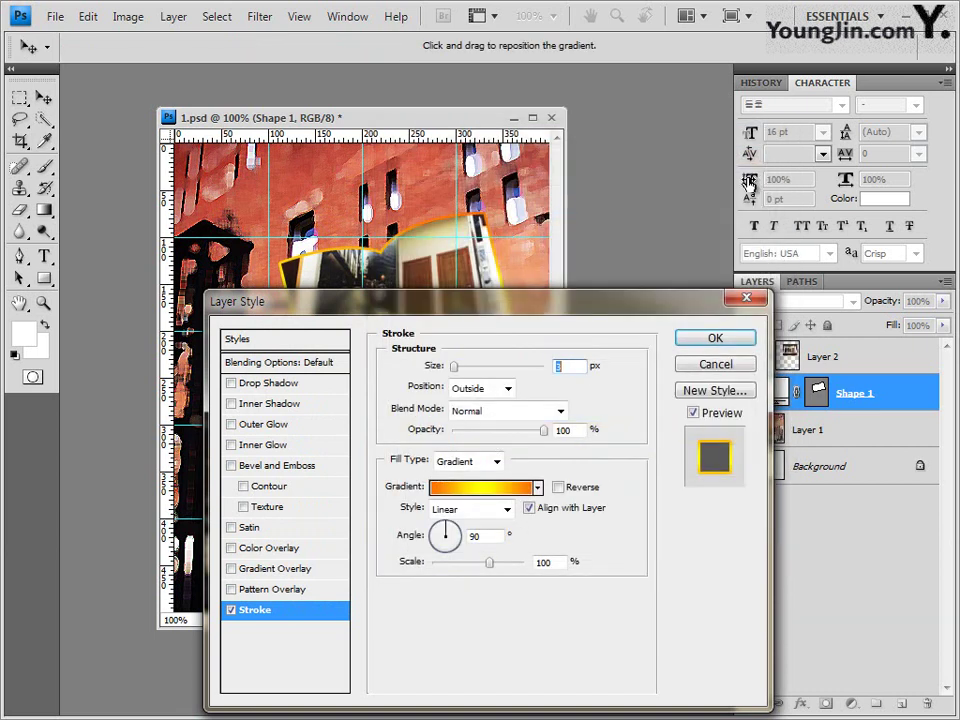
# Add Bevel and Emboss and Outer Glow effects with their default settings to Shape 1 and apply the layer style
pyautogui.click(266, 467)
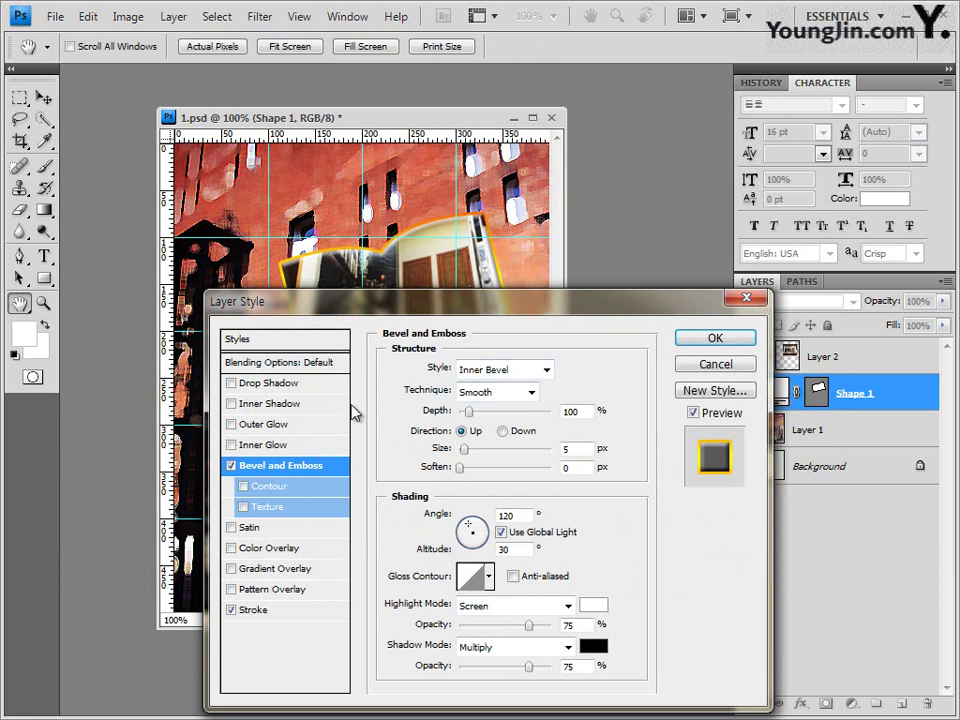
pyautogui.click(276, 430)
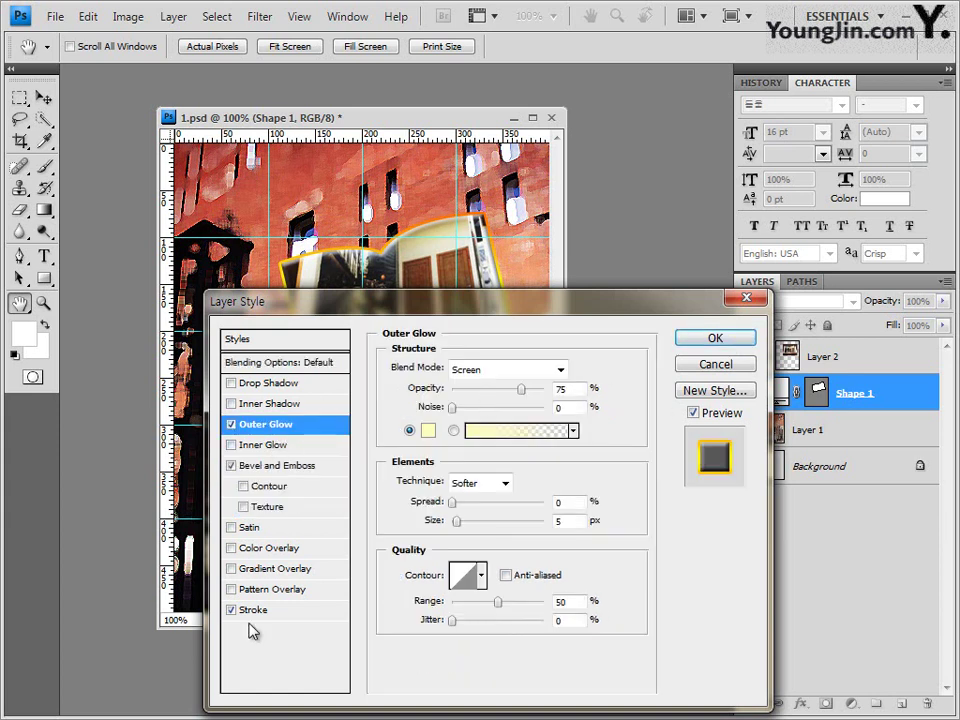
pyautogui.click(715, 340)
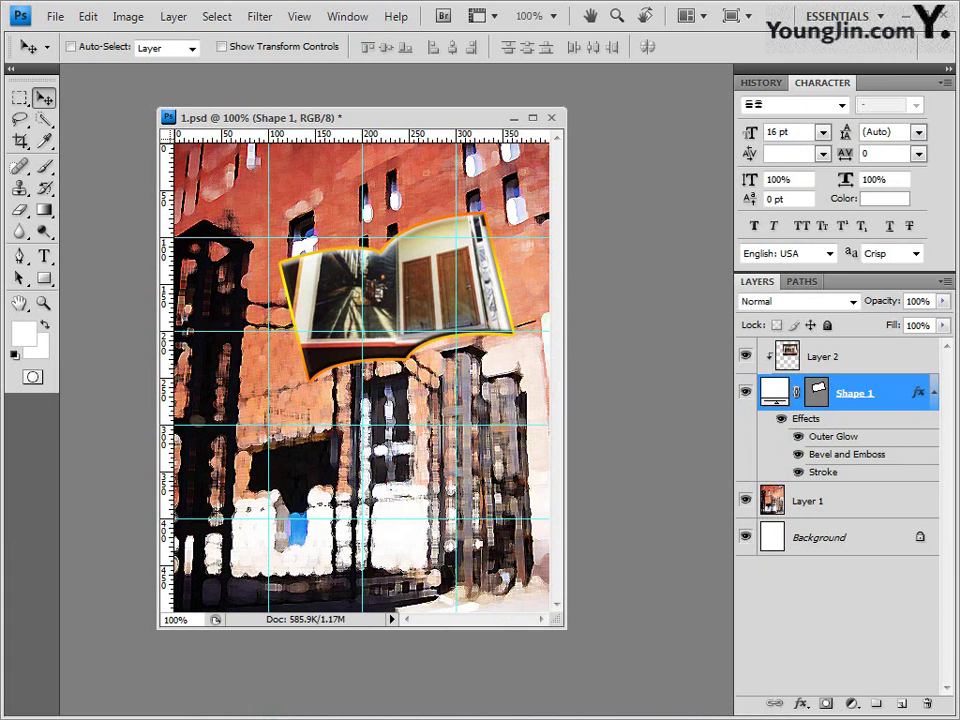
# Open 1급-3.jpg from the 기출문제02 folder in Photoshop and float it in its own window
pyautogui.hotkey('alt', 'Tab')
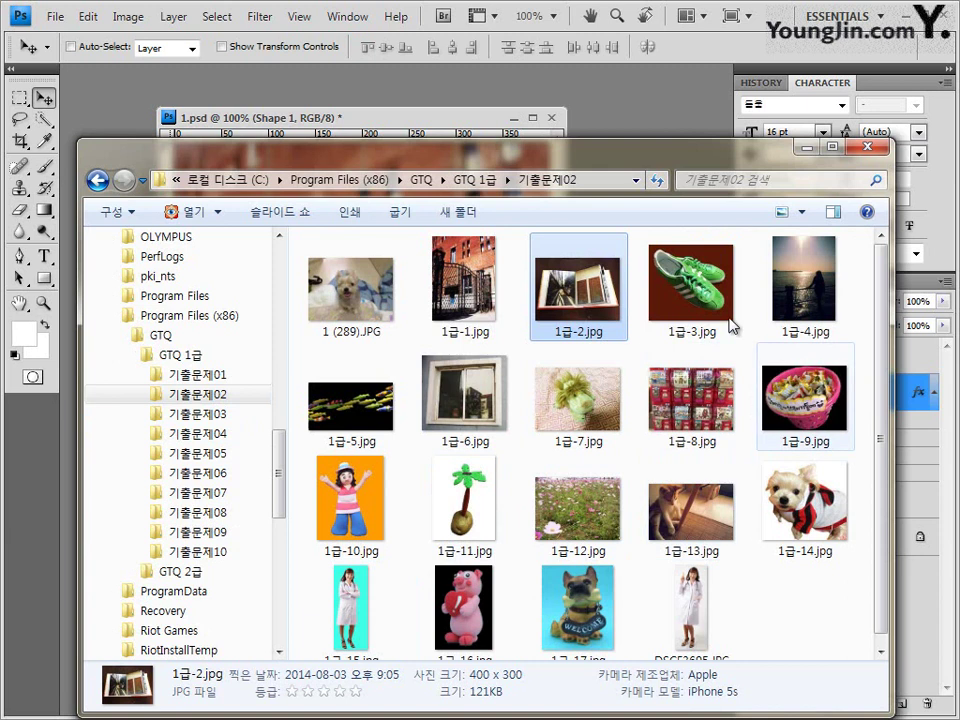
pyautogui.moveTo(696, 265); pyautogui.dragTo(473, 87)
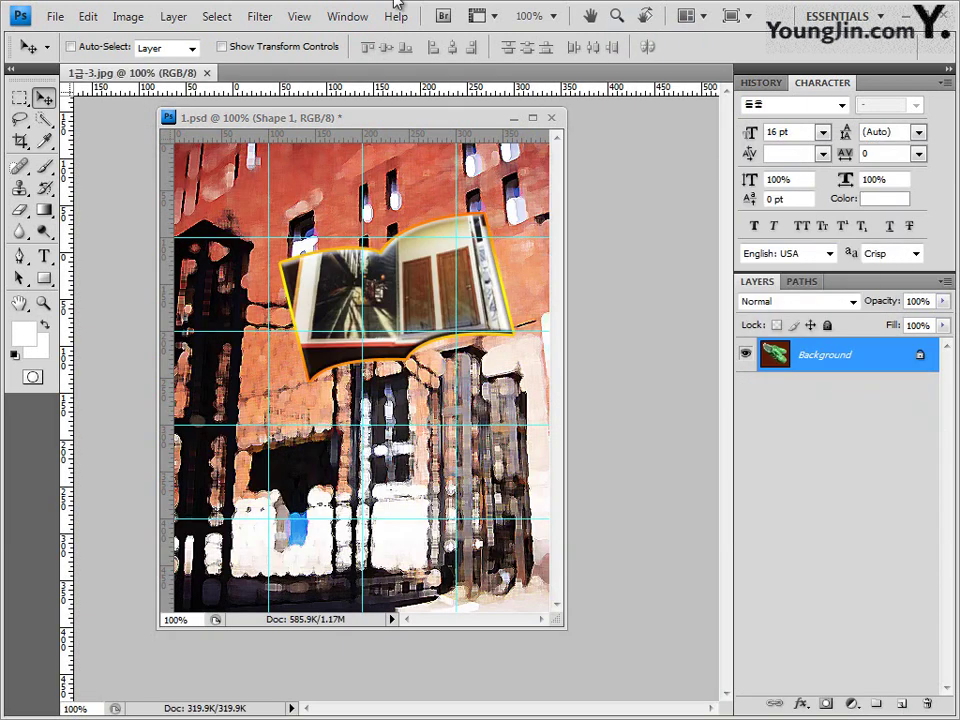
pyautogui.moveTo(135, 73); pyautogui.dragTo(158, 153)
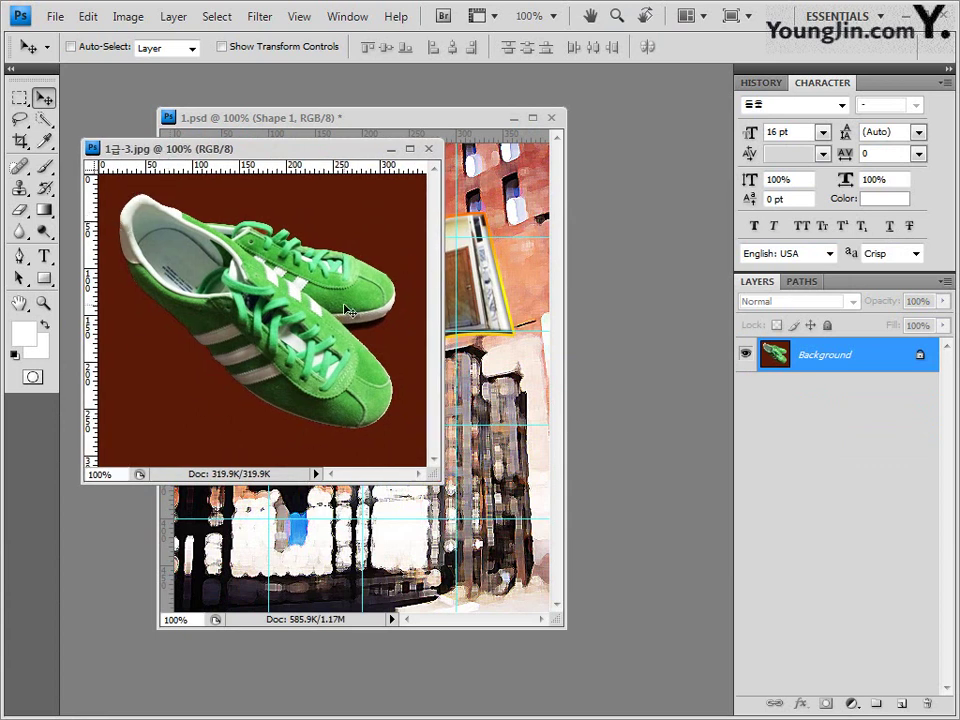
# Select the brown background of 1급-3.jpg with the Magic Wand and invert the selection to isolate the green shoes
pyautogui.click(44, 120)
pyautogui.click(128, 136)
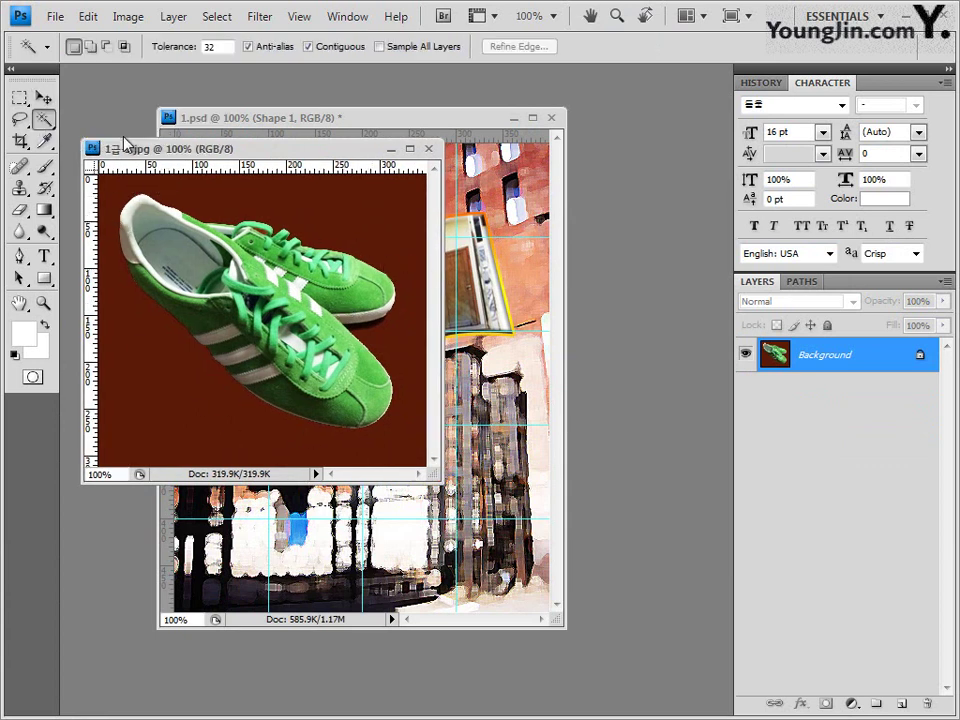
pyautogui.click(158, 52)
pyautogui.click(150, 372)
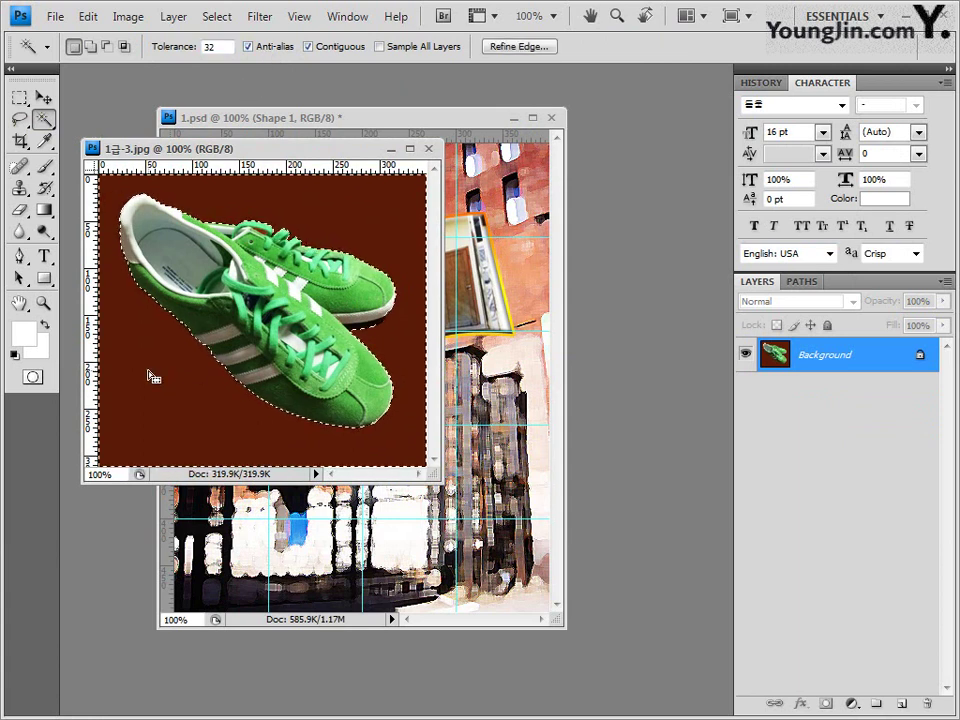
pyautogui.click(217, 16)
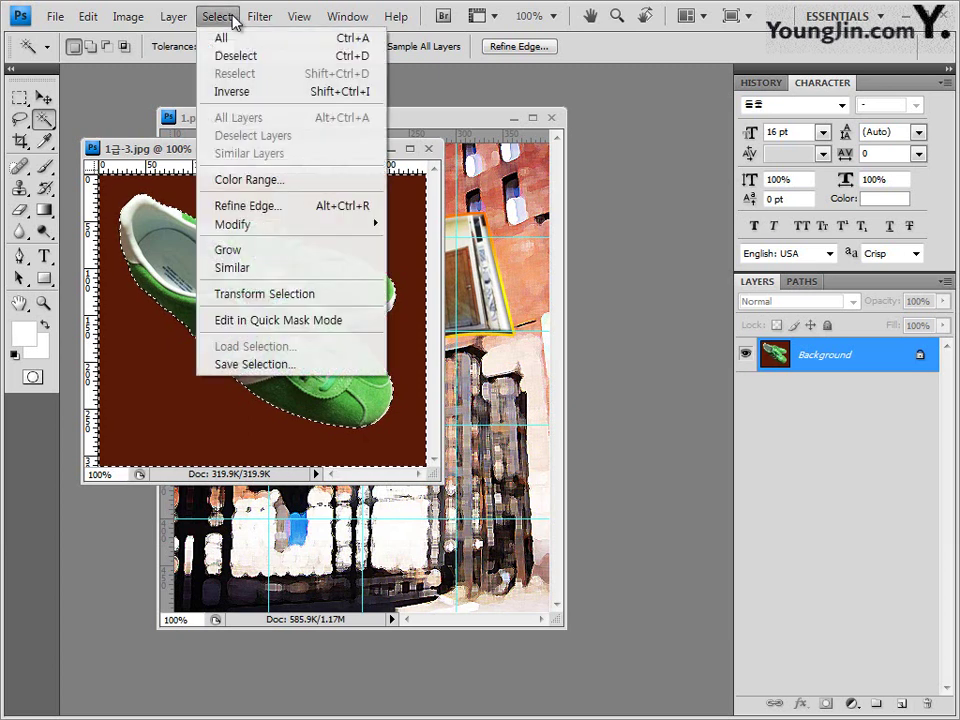
pyautogui.click(248, 97)
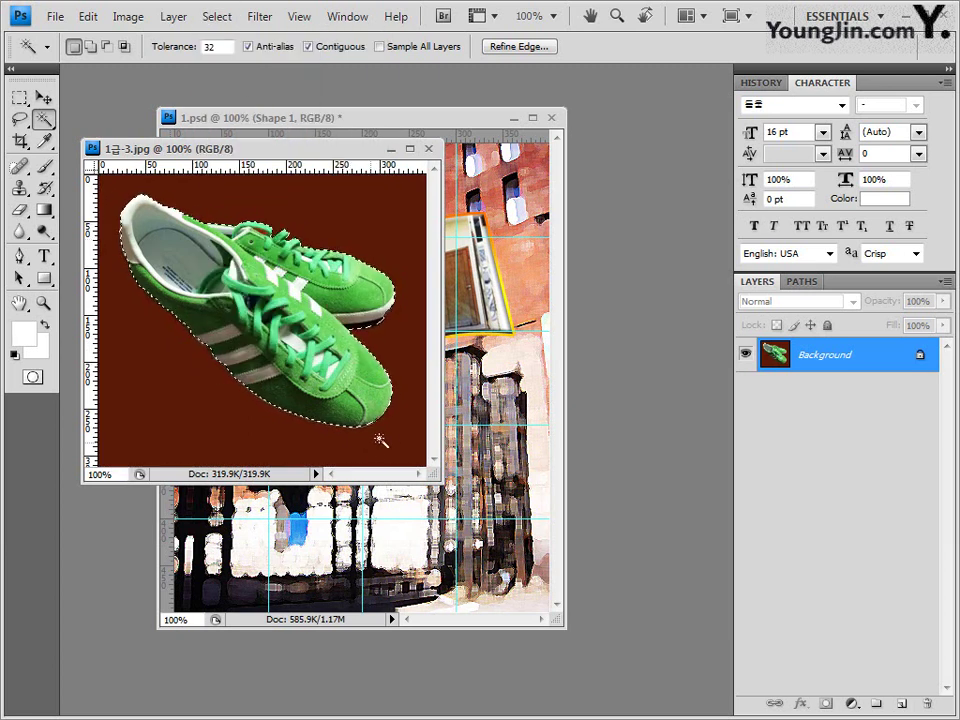
# Copy the selected shoes, close 1급-3.jpg and paste them into 1.psd
pyautogui.click(430, 150)
pyautogui.click(44, 97)
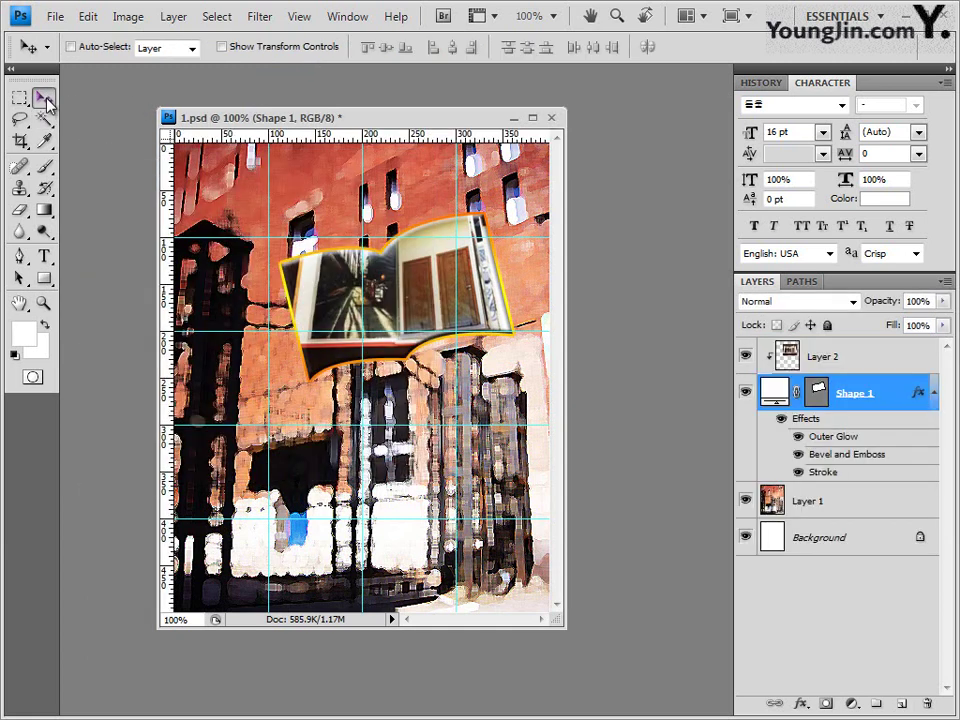
pyautogui.hotkey('ctrl', 'v')
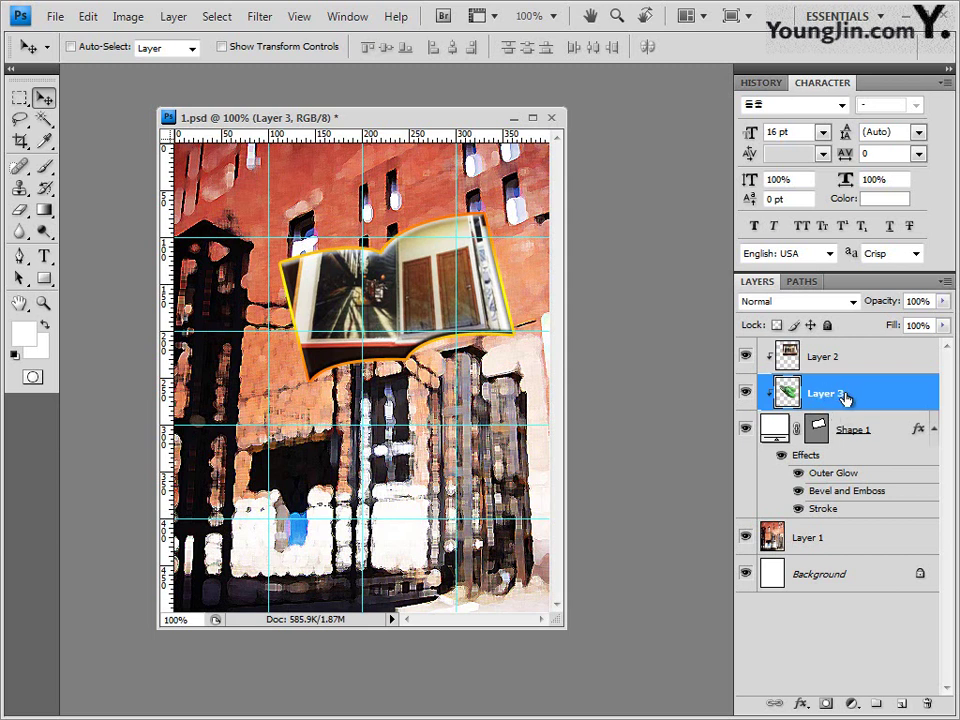
# Move the shoes layer above Layer 2 and release it from the clipping mask
pyautogui.moveTo(839, 397); pyautogui.dragTo(840, 349)
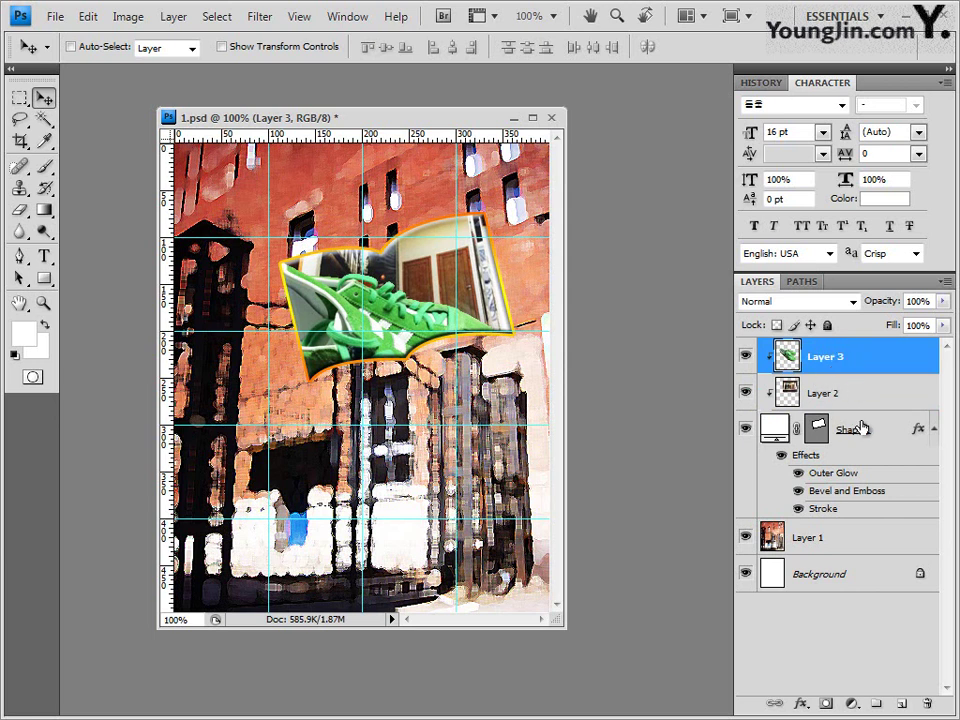
pyautogui.keyDown('alt'); pyautogui.click(862, 373); pyautogui.keyUp('alt')
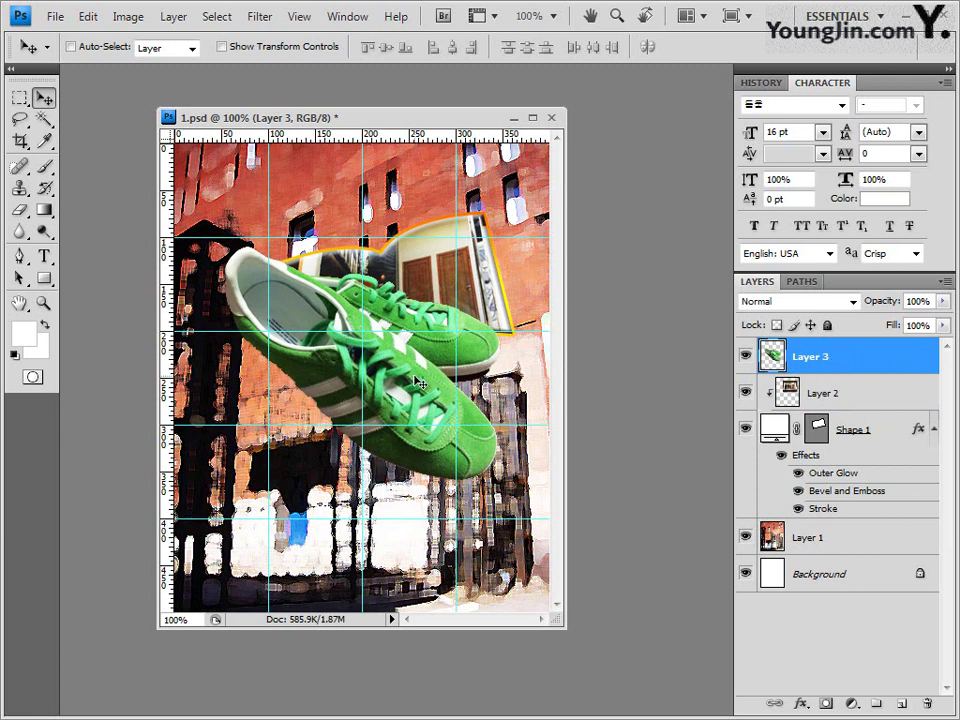
pyautogui.hotkey('ctrl', 't')
pyautogui.press('Down')
pyautogui.press('Down')
pyautogui.press('Down')
pyautogui.press('Down')
pyautogui.press('Down')
pyautogui.press('Down')
pyautogui.press('Down')
pyautogui.press('Down')
pyautogui.press('Down')
pyautogui.press('Down')
pyautogui.press('Down')
pyautogui.press('Down')
pyautogui.press('Down')
pyautogui.press('Down')
pyautogui.press('Down')
pyautogui.press('Down')
pyautogui.press('Down')
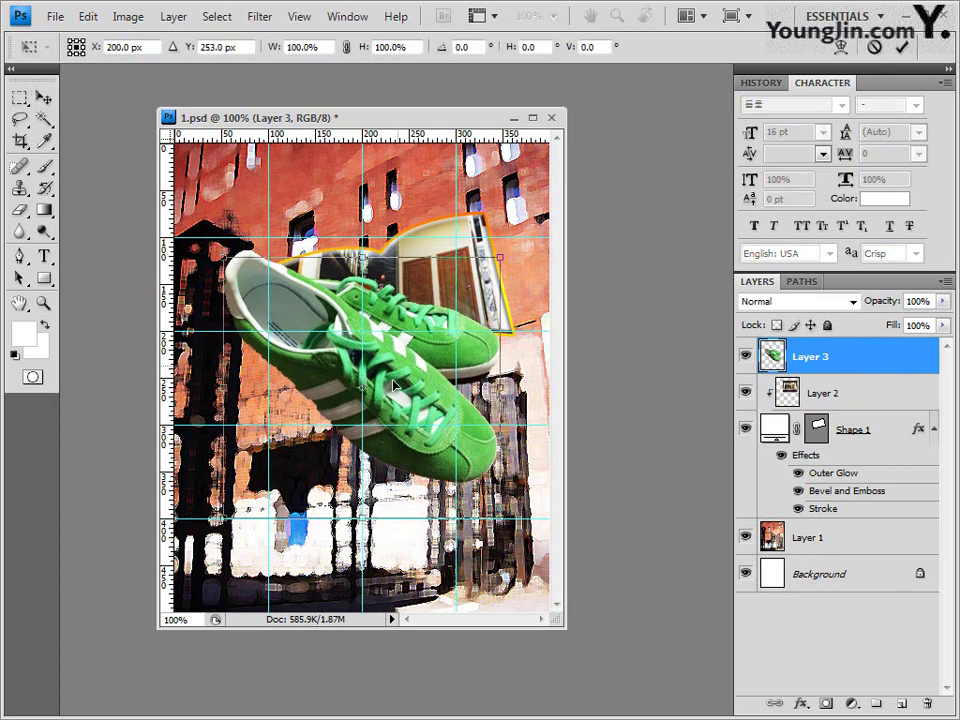
pyautogui.moveTo(247, 303); pyautogui.dragTo(222, 297)
pyautogui.moveTo(197, 254); pyautogui.dragTo(230, 394)
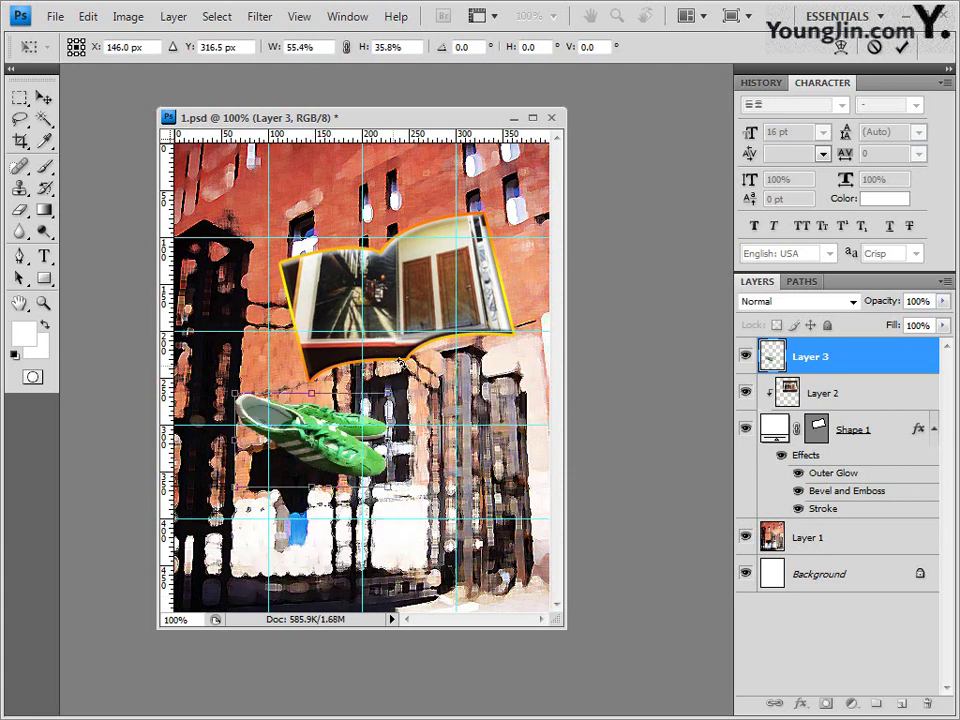
pyautogui.press('Escape')
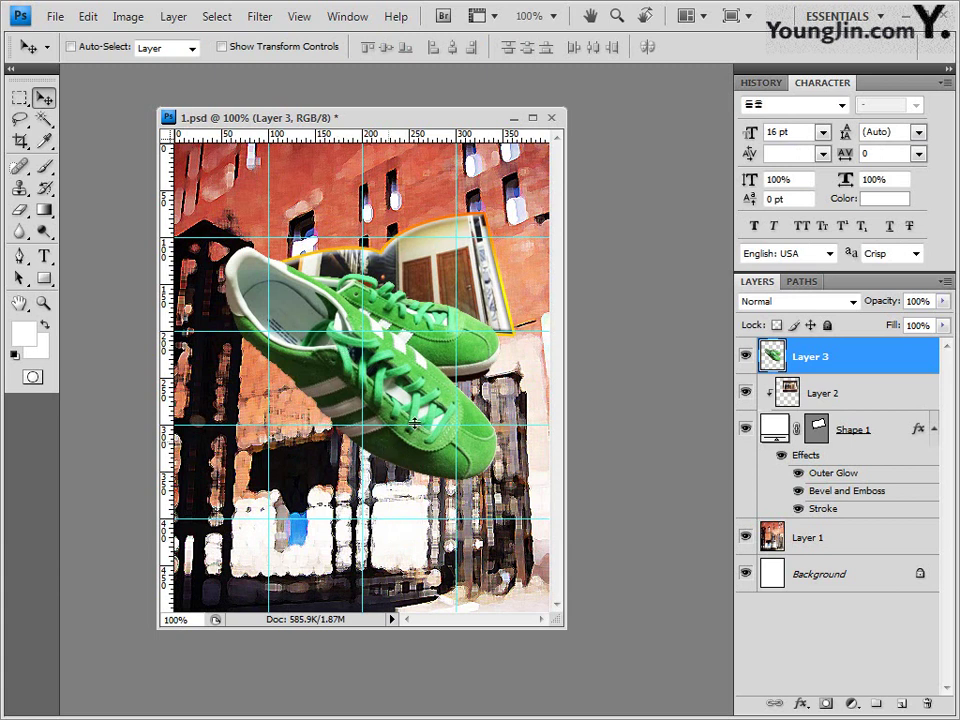
# Flip the shoes horizontally, scale them proportionally to about 76.7%, and place them in the lower-right corner of the canvas
pyautogui.hotkey('ctrl', 't')
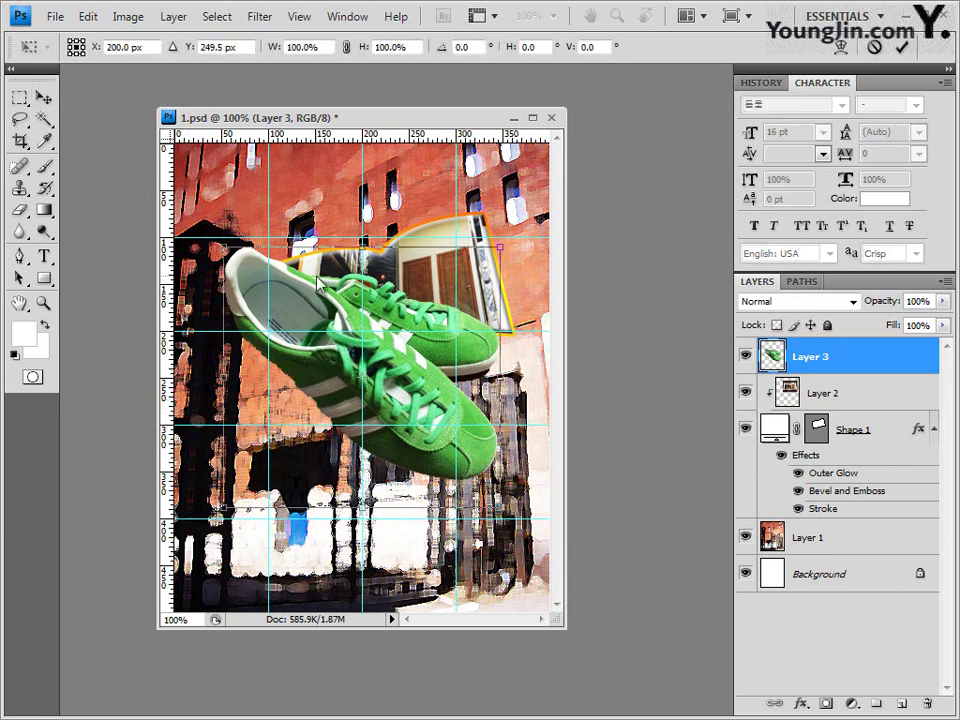
pyautogui.rightClick(318, 282)
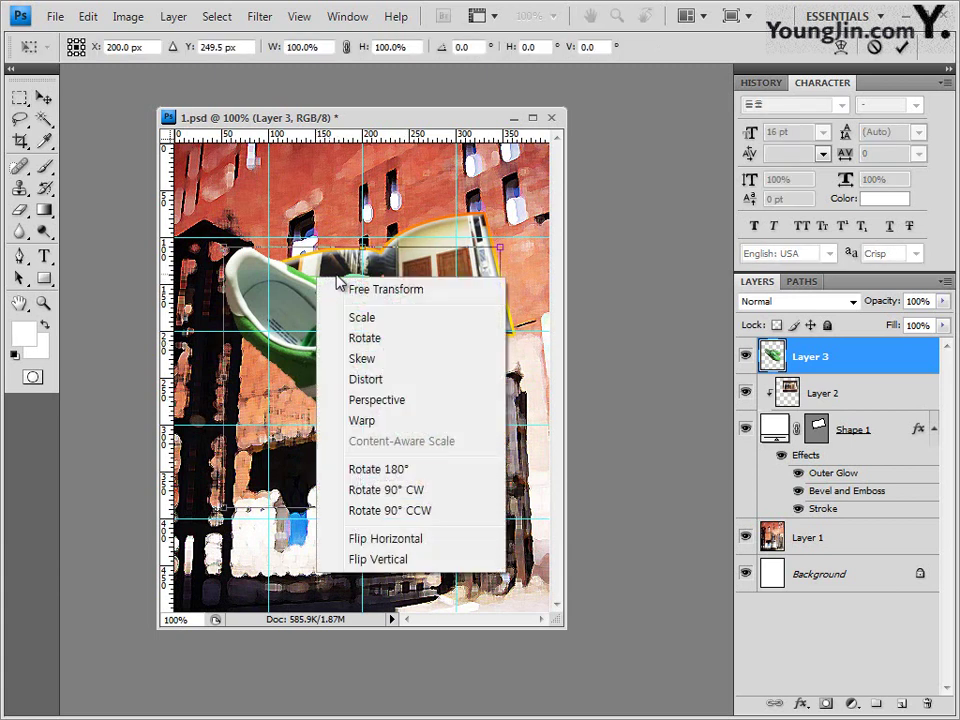
pyautogui.click(424, 541)
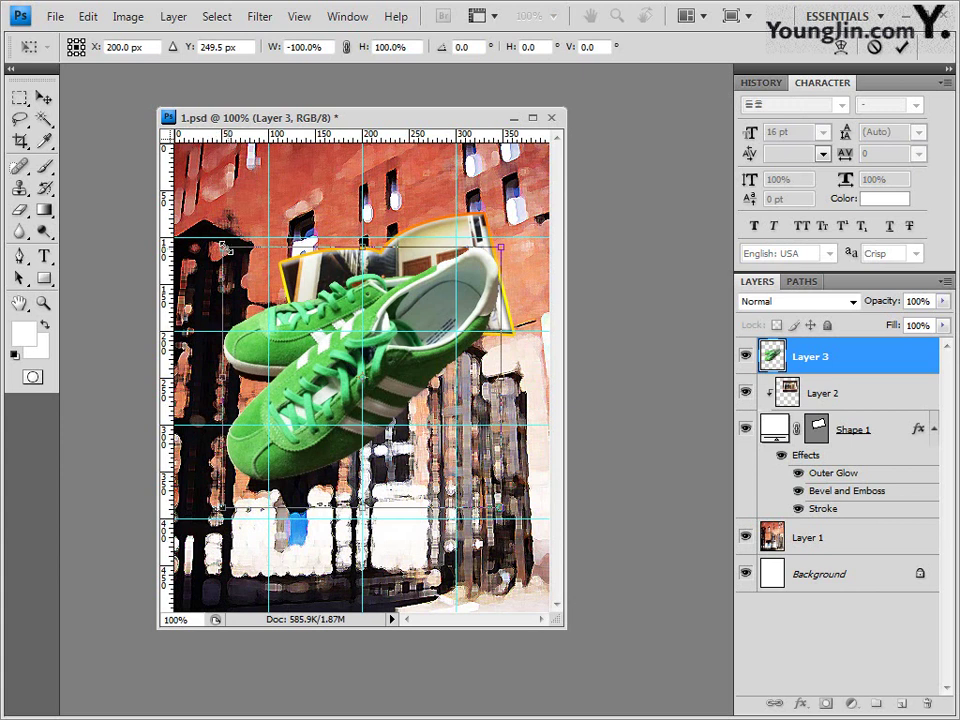
pyautogui.moveTo(221, 245); pyautogui.dragTo(352, 368)
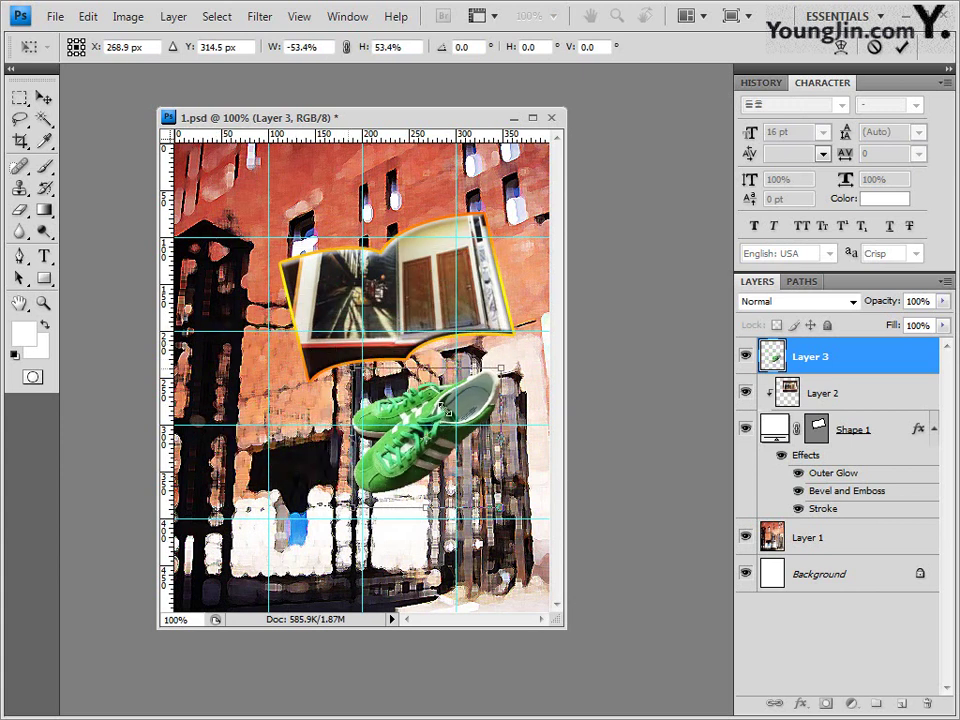
pyautogui.moveTo(455, 411); pyautogui.dragTo(542, 540)
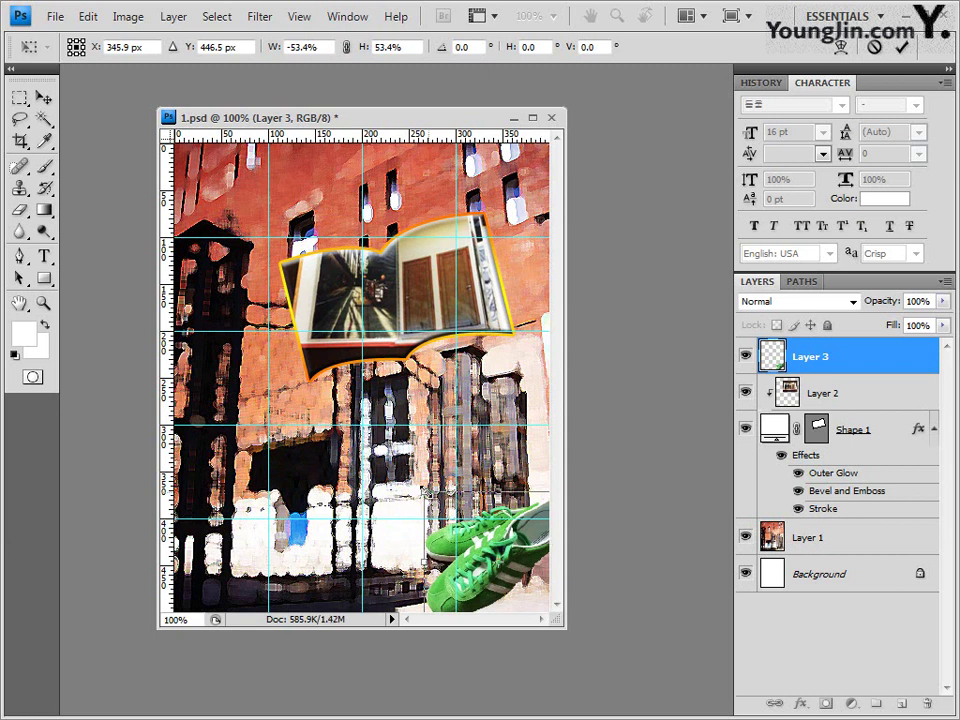
pyautogui.moveTo(425, 491); pyautogui.dragTo(339, 442)
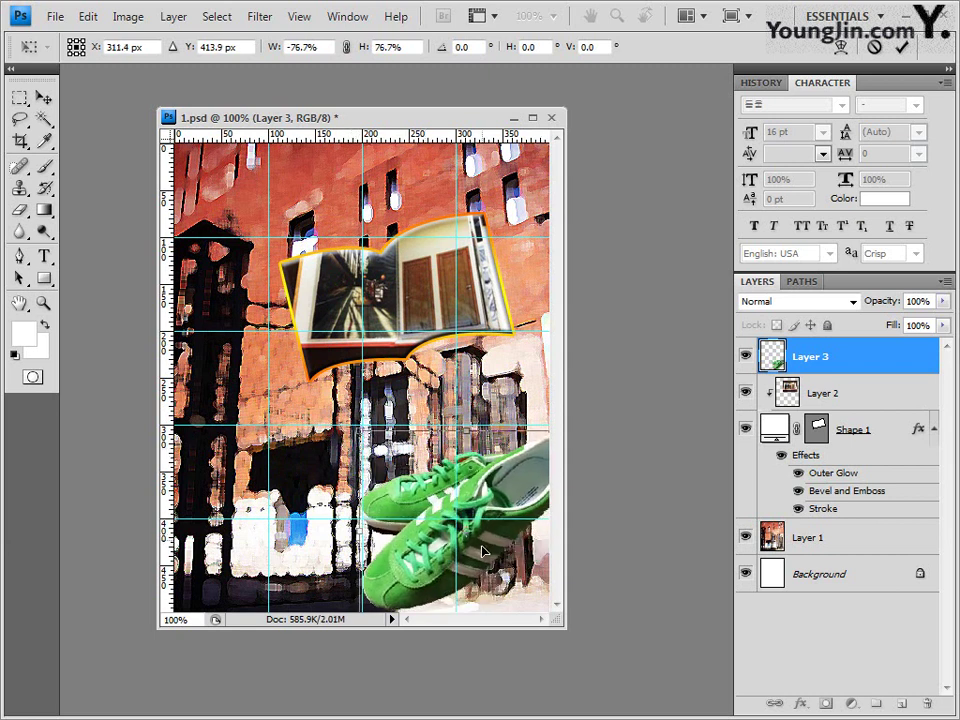
pyautogui.moveTo(482, 551); pyautogui.dragTo(500, 530)
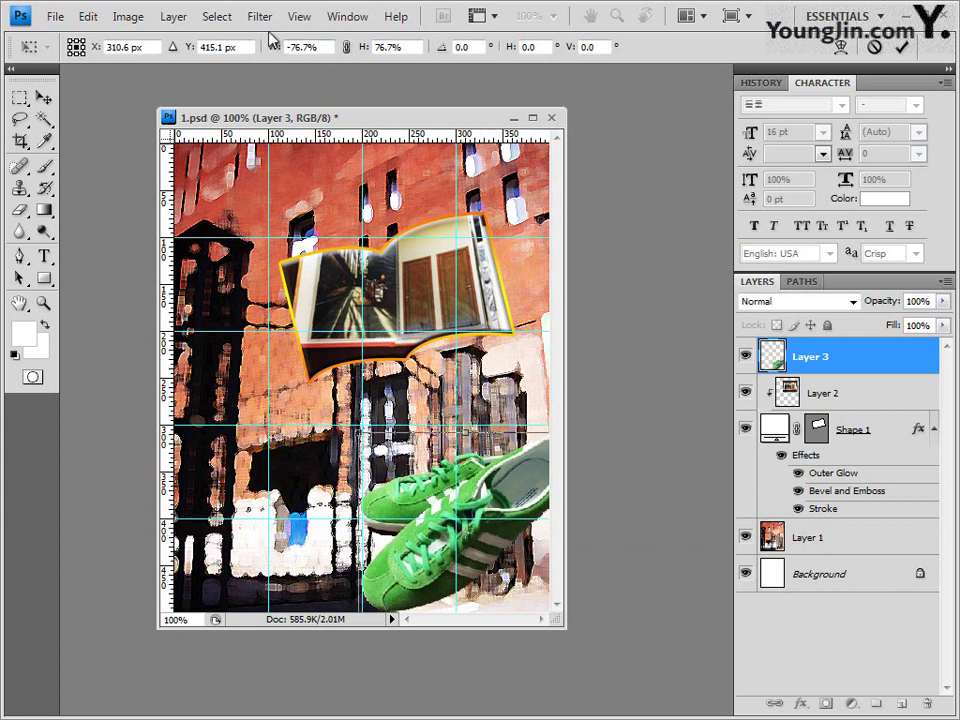
# Turn snapping off and back on during the transform
pyautogui.click(299, 16)
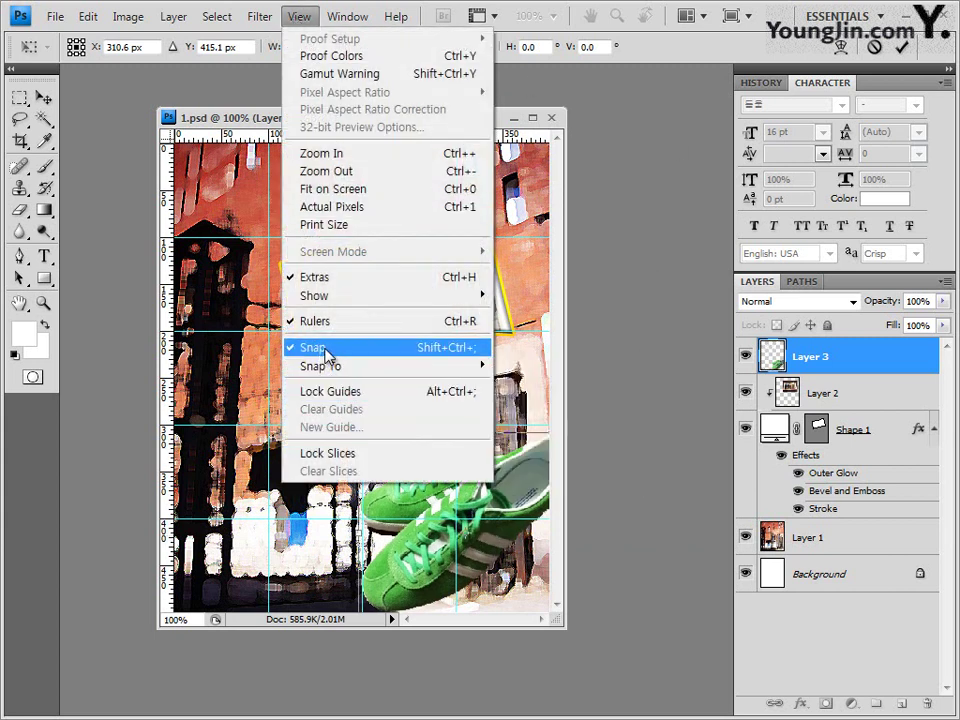
pyautogui.click(255, 122)
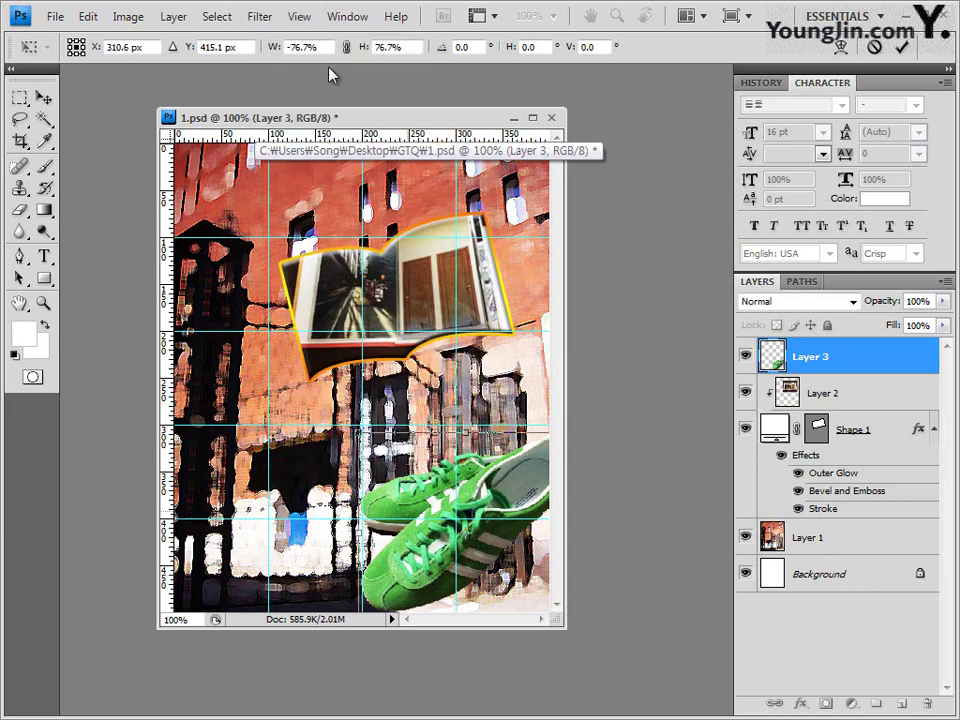
pyautogui.click(306, 18)
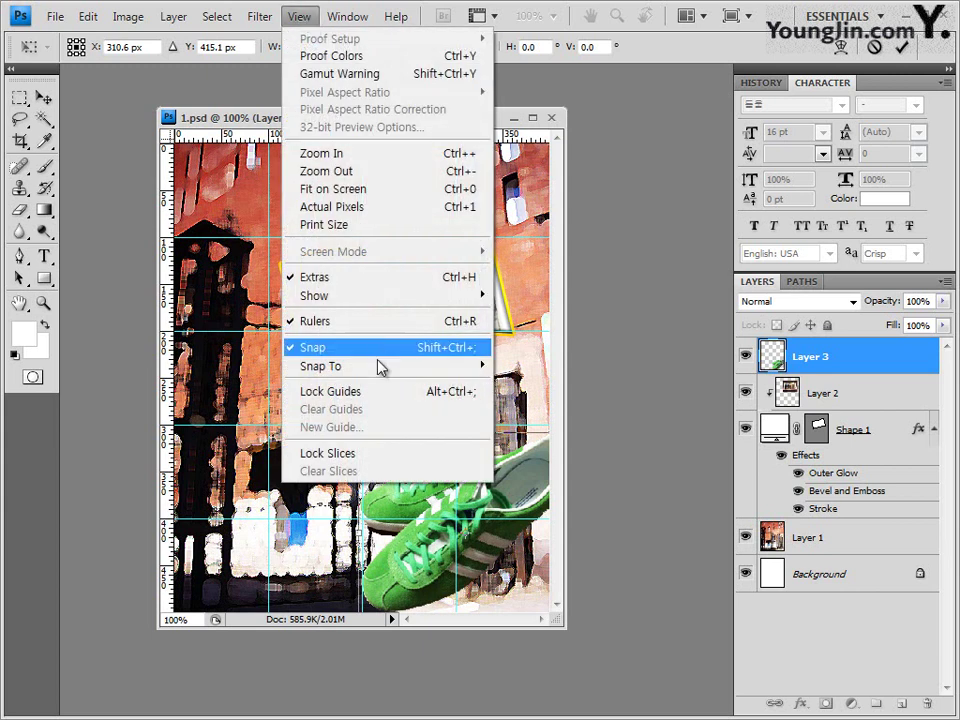
pyautogui.click(325, 350)
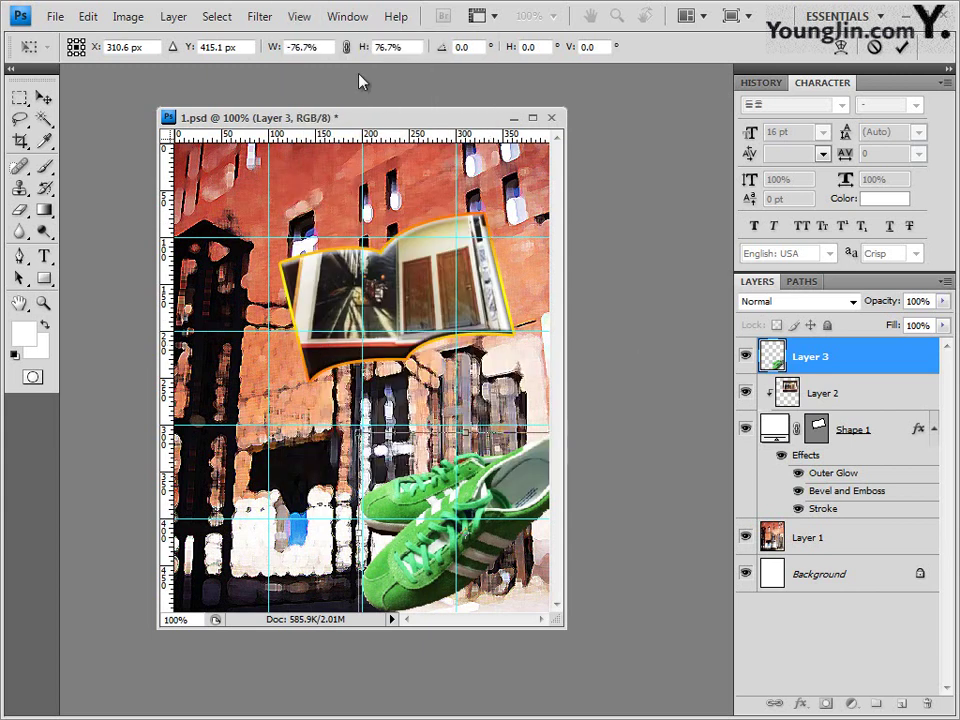
pyautogui.click(298, 18)
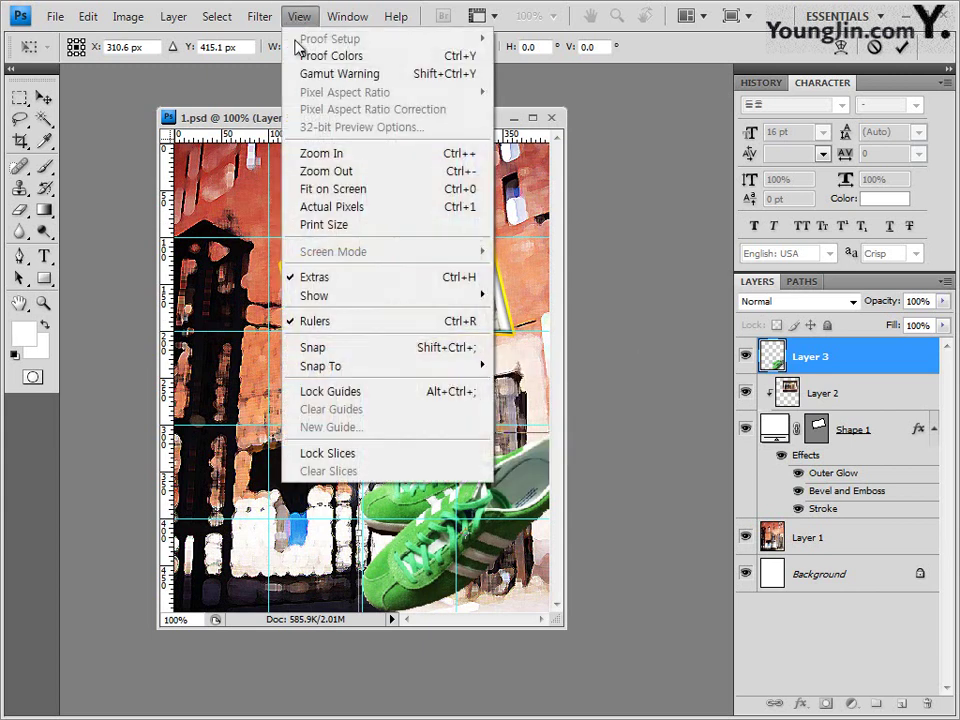
pyautogui.click(318, 350)
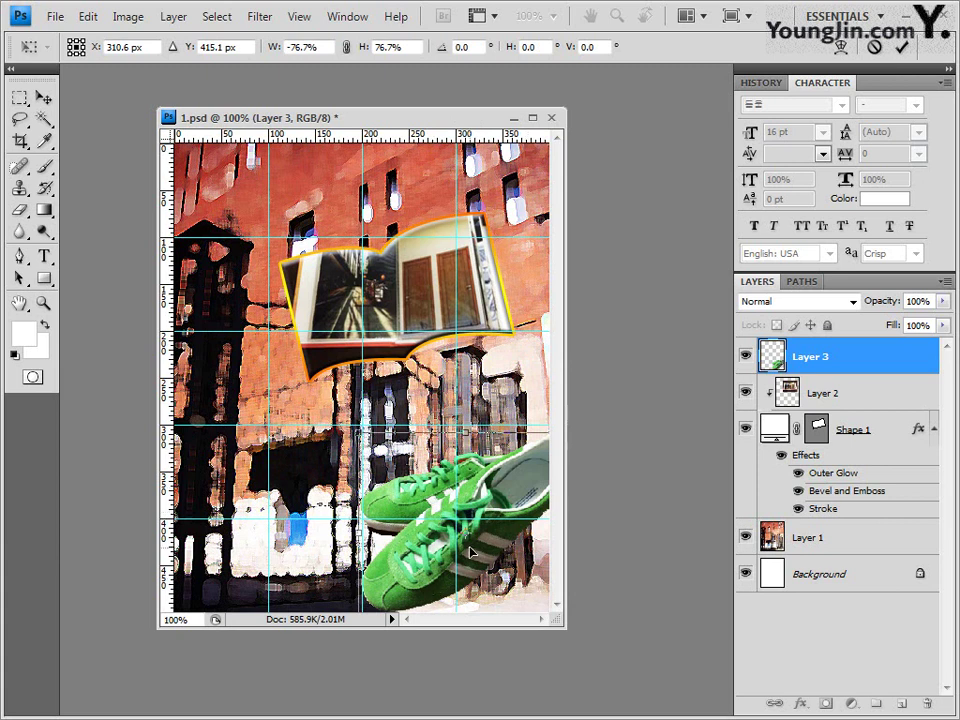
# Commit the shoes' transform and add an Outer Glow effect with default settings to Layer 3
pyautogui.press('Return')
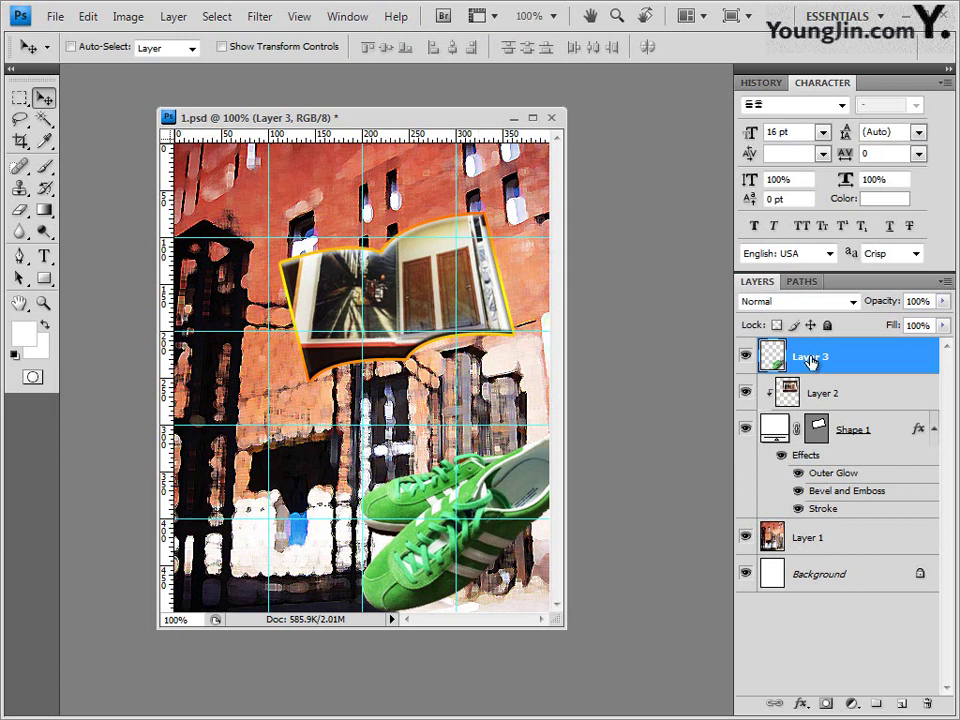
pyautogui.click(801, 703)
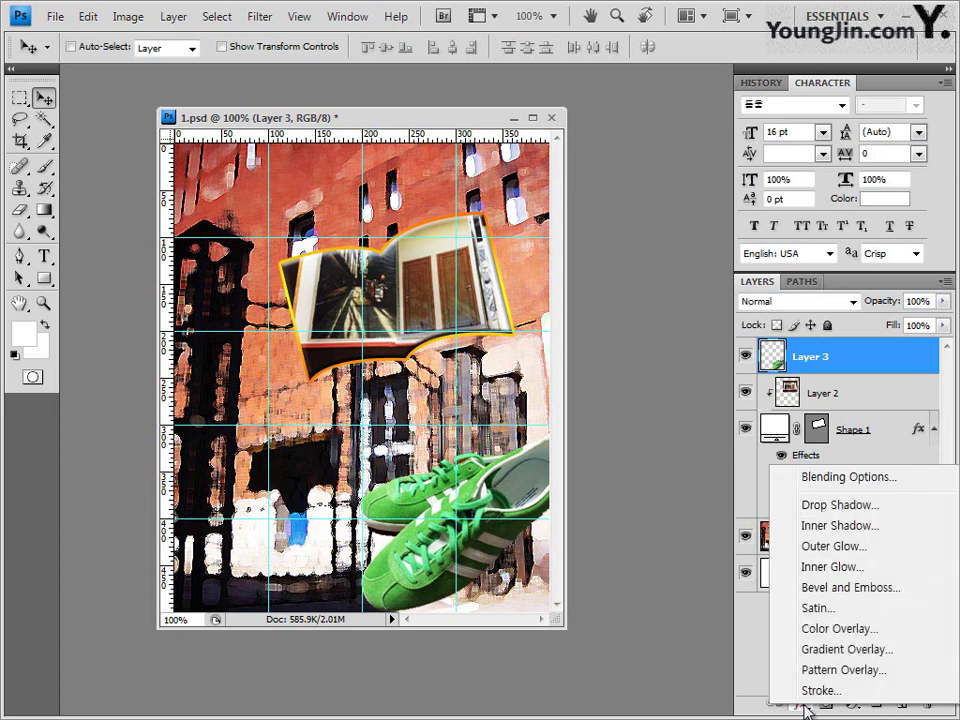
pyautogui.click(805, 547)
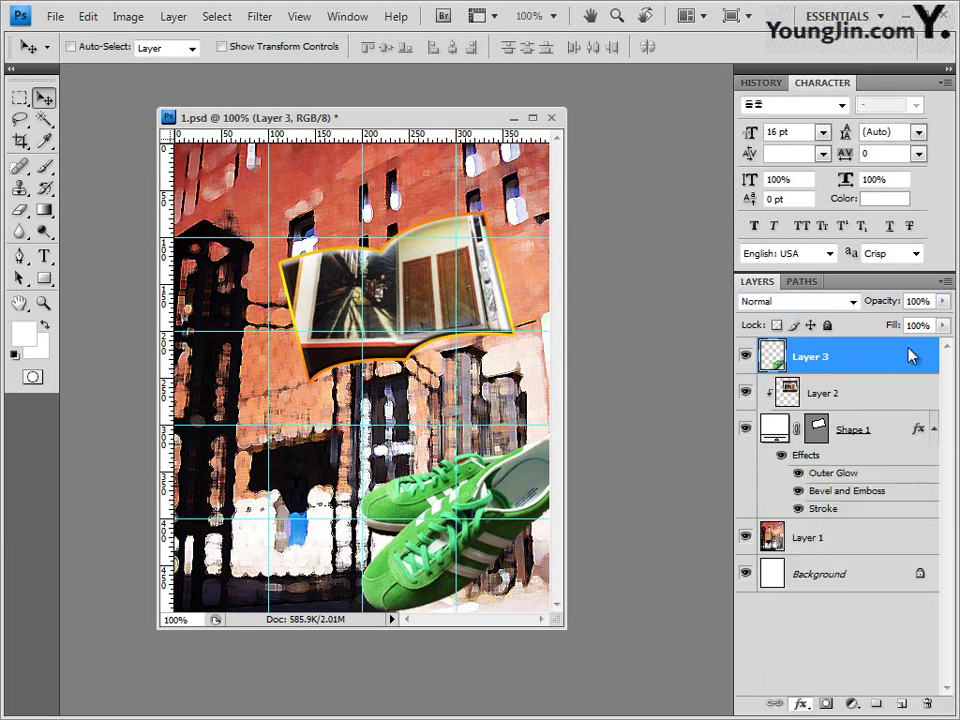
pyautogui.click(735, 338)
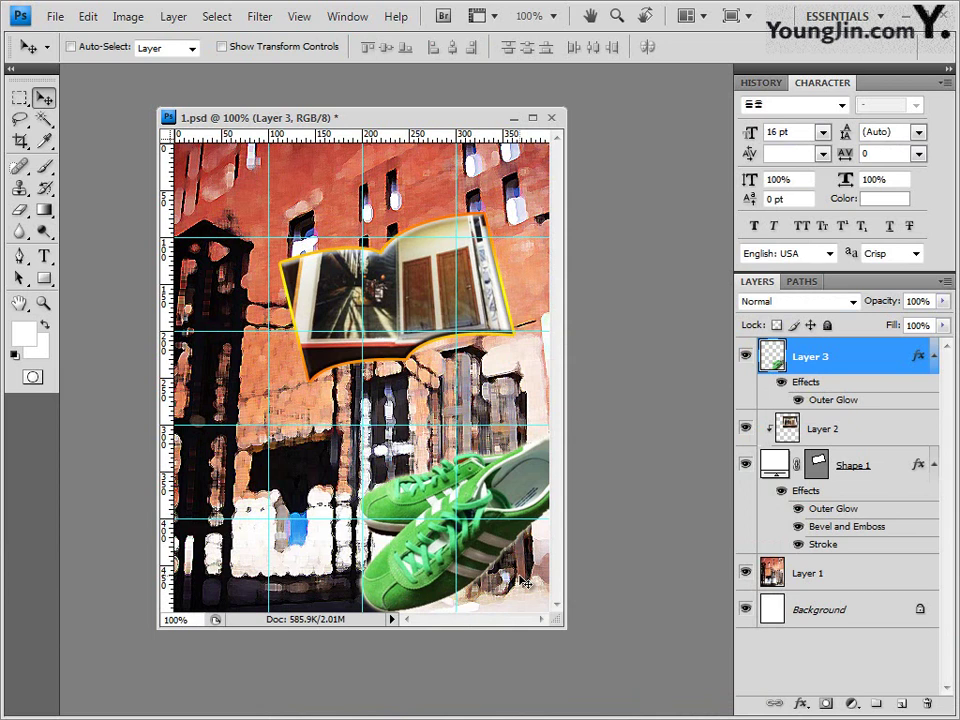
# Set up the Custom Shape tool, replace the current shapes with the Objects set, and choose the paint splatter shape
pyautogui.click(45, 279)
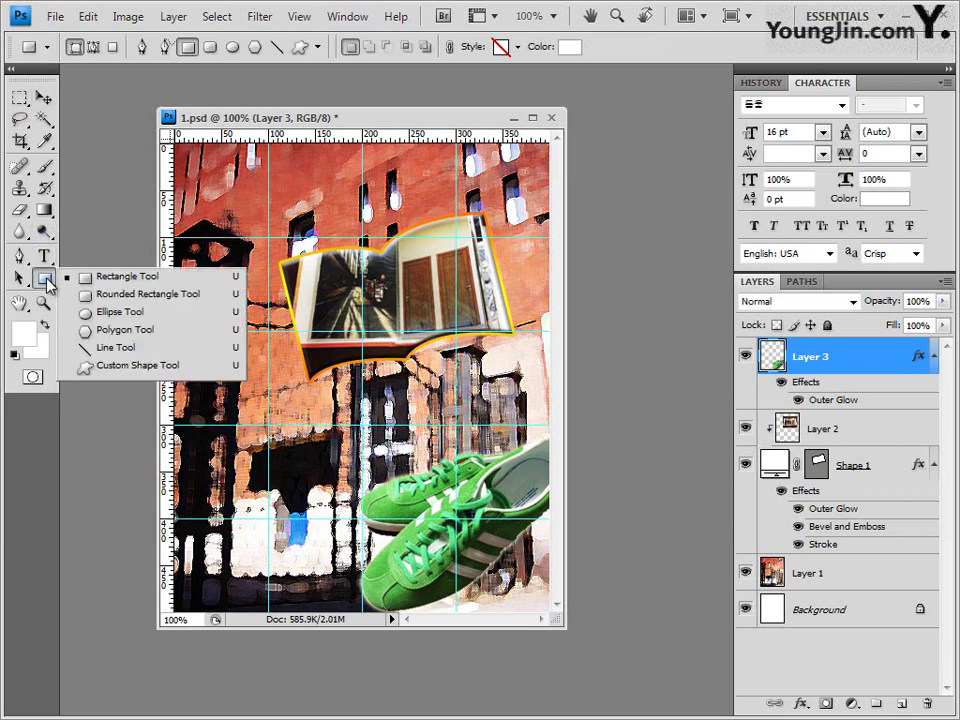
pyautogui.click(122, 366)
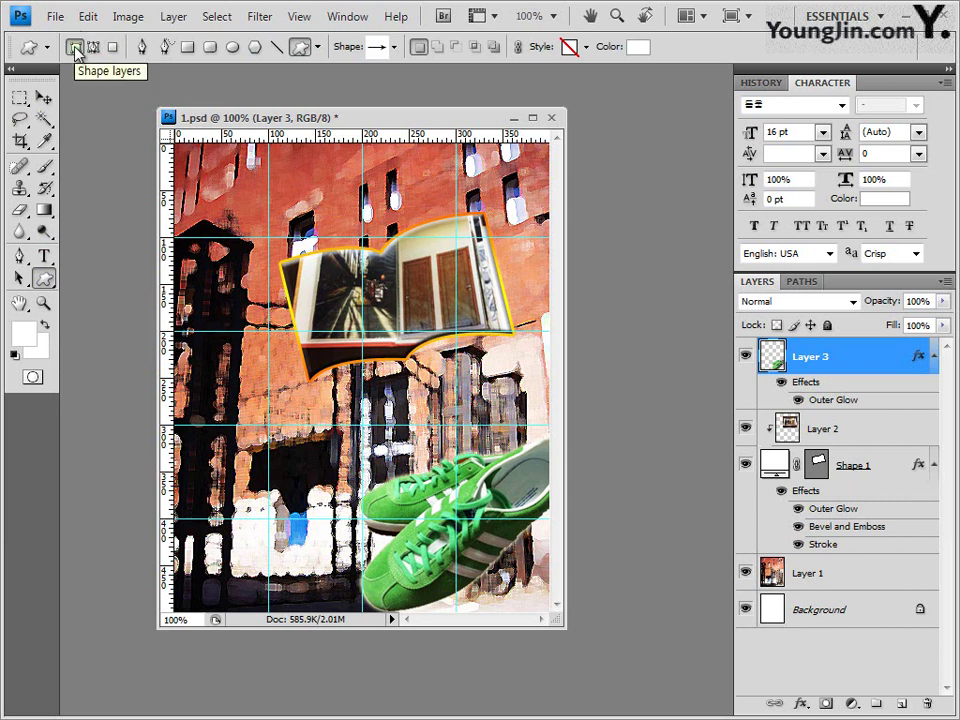
pyautogui.click(395, 47)
pyautogui.click(485, 78)
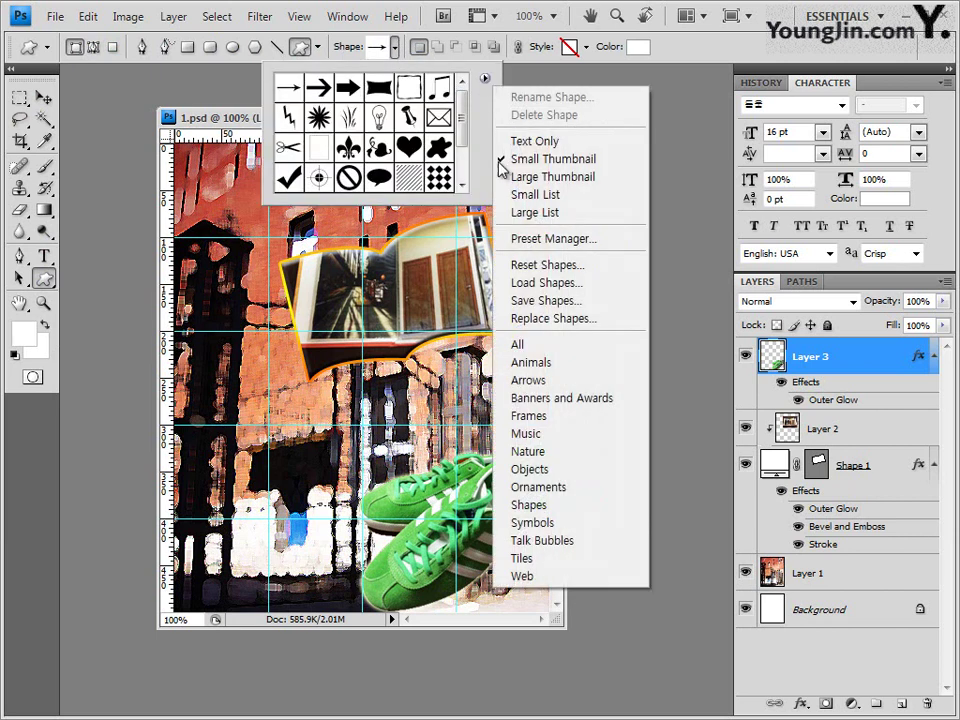
pyautogui.click(557, 478)
pyautogui.click(409, 299)
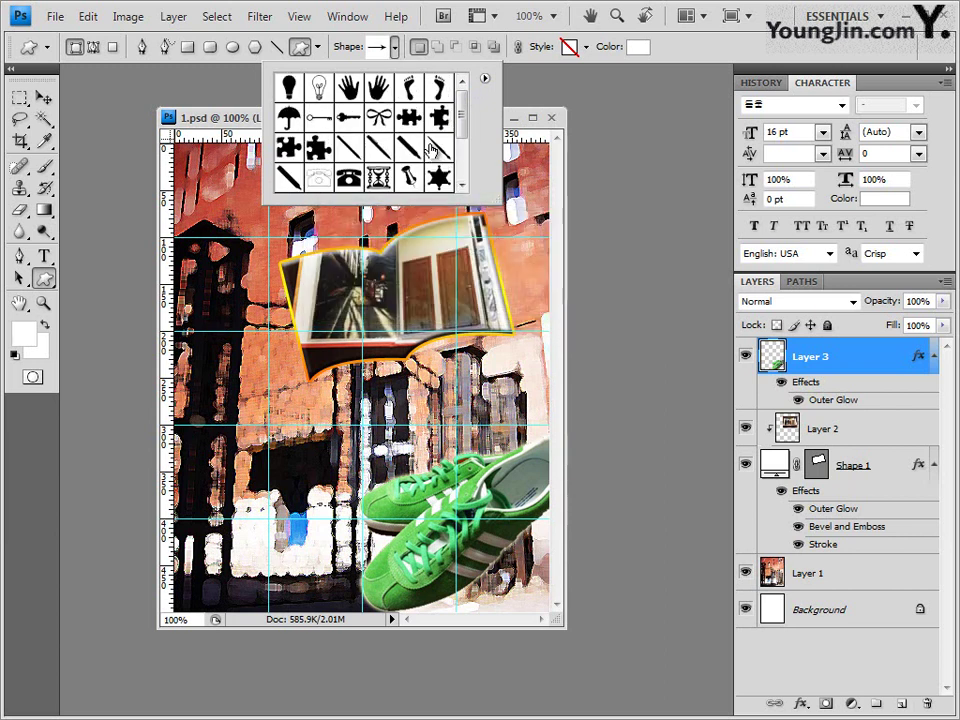
pyautogui.moveTo(467, 110); pyautogui.dragTo(465, 152)
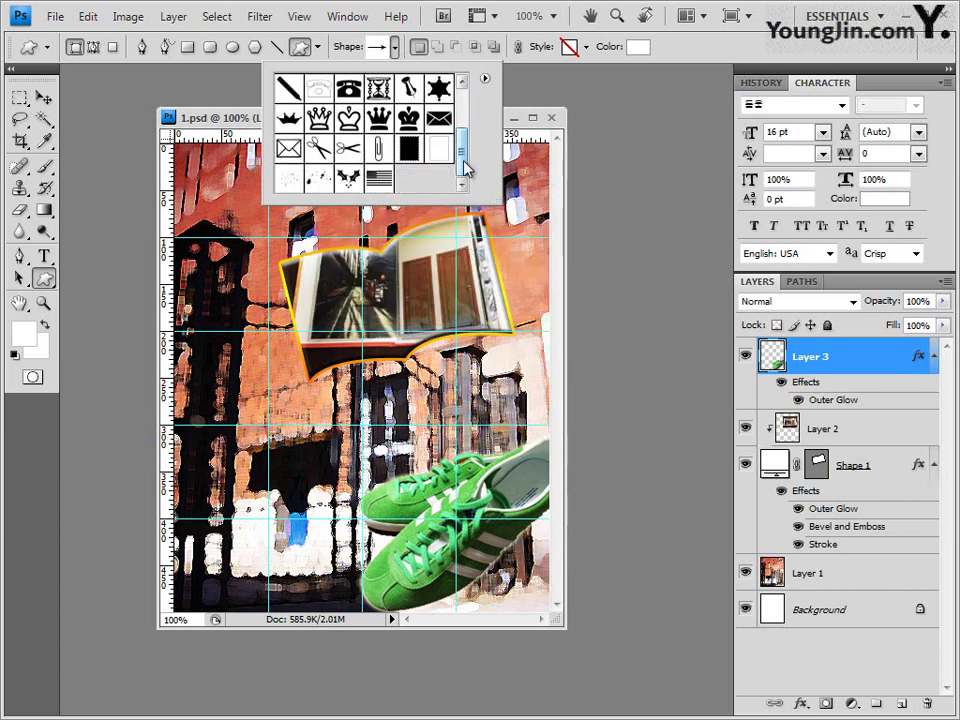
pyautogui.click(316, 184)
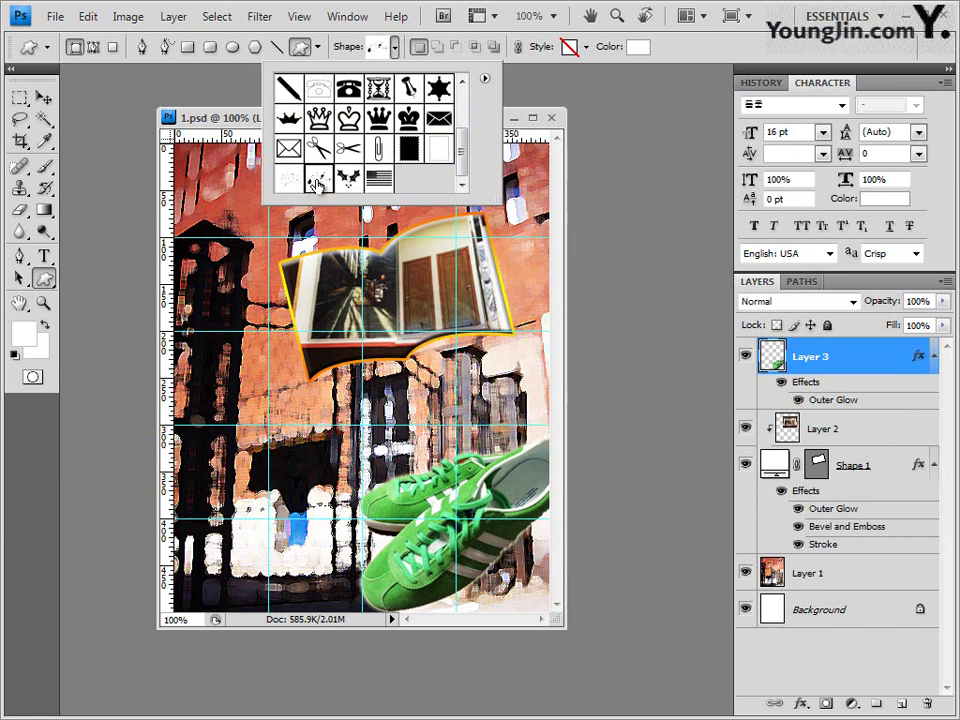
pyautogui.press('Return')
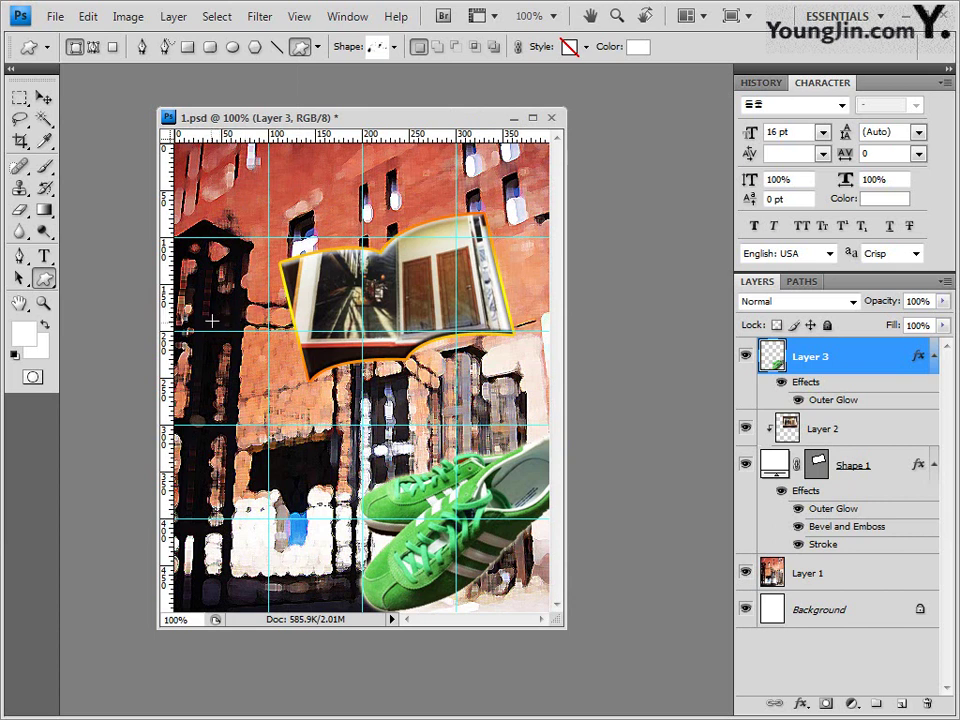
# Draw the paint splatter over the upper-left part of the book and stretch it to 122% width
pyautogui.moveTo(212, 320); pyautogui.dragTo(396, 263)
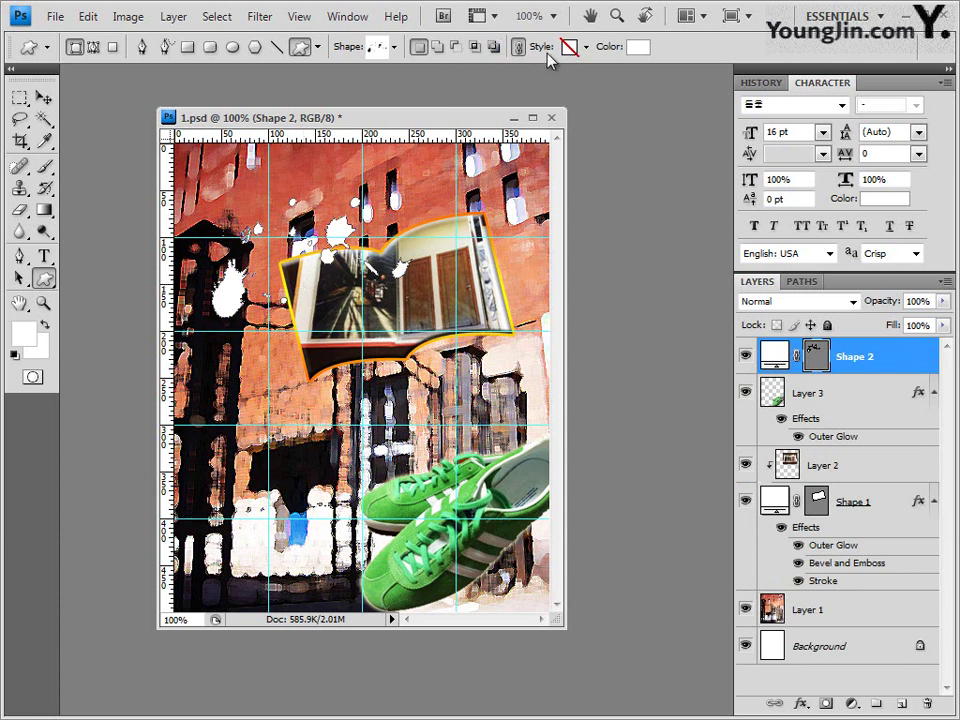
pyautogui.click(586, 47)
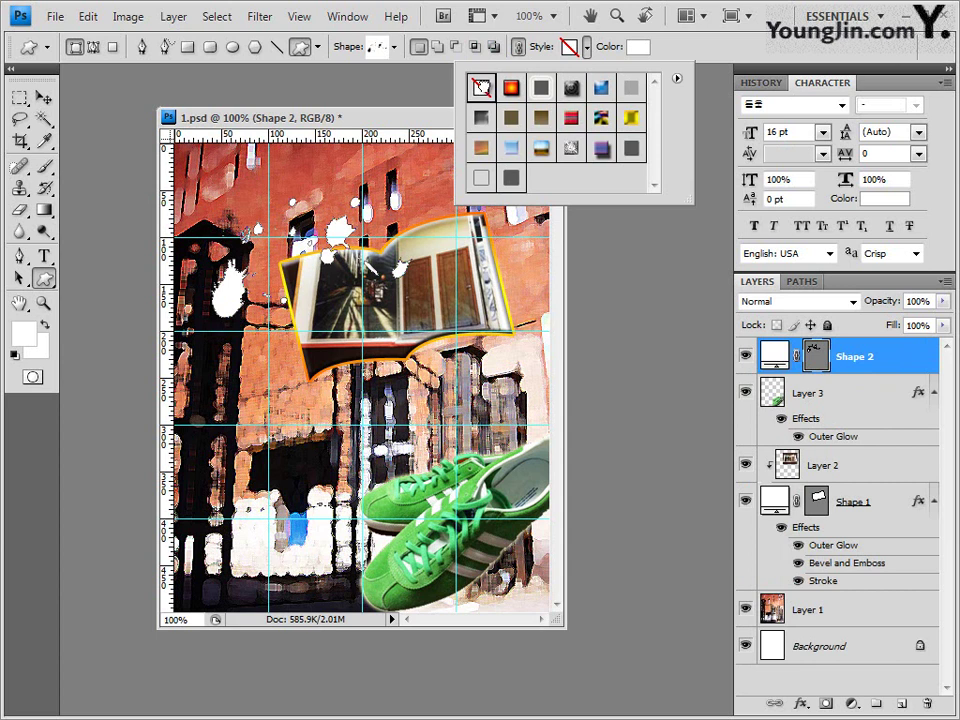
pyautogui.click(705, 50)
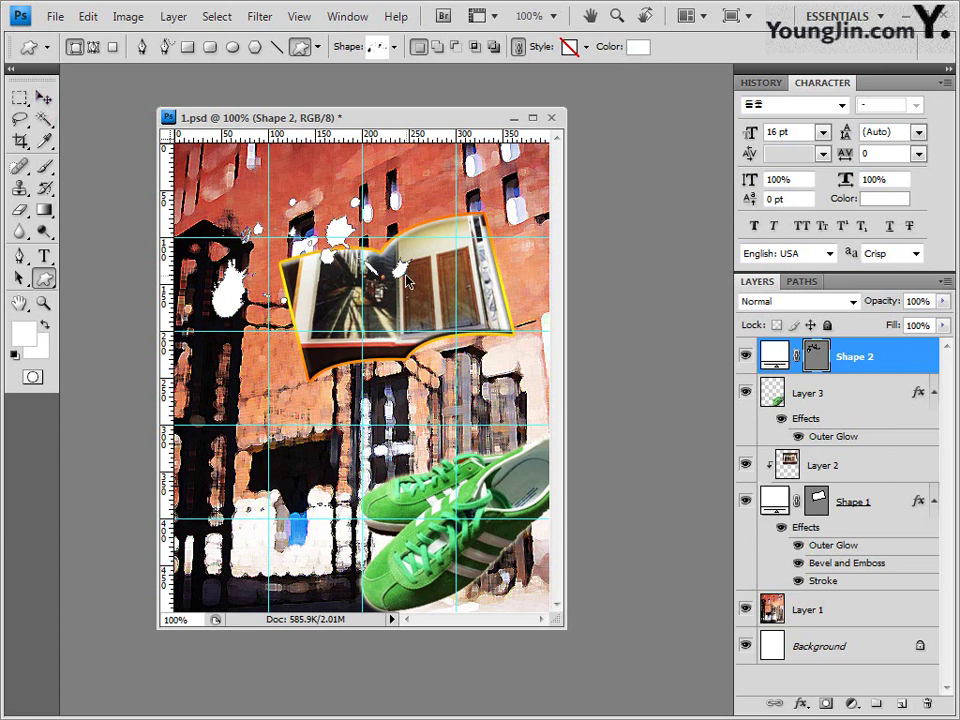
pyautogui.keyDown('ctrl'); pyautogui.click(306, 211); pyautogui.keyUp('ctrl')
pyautogui.hotkey('ctrl', 't')
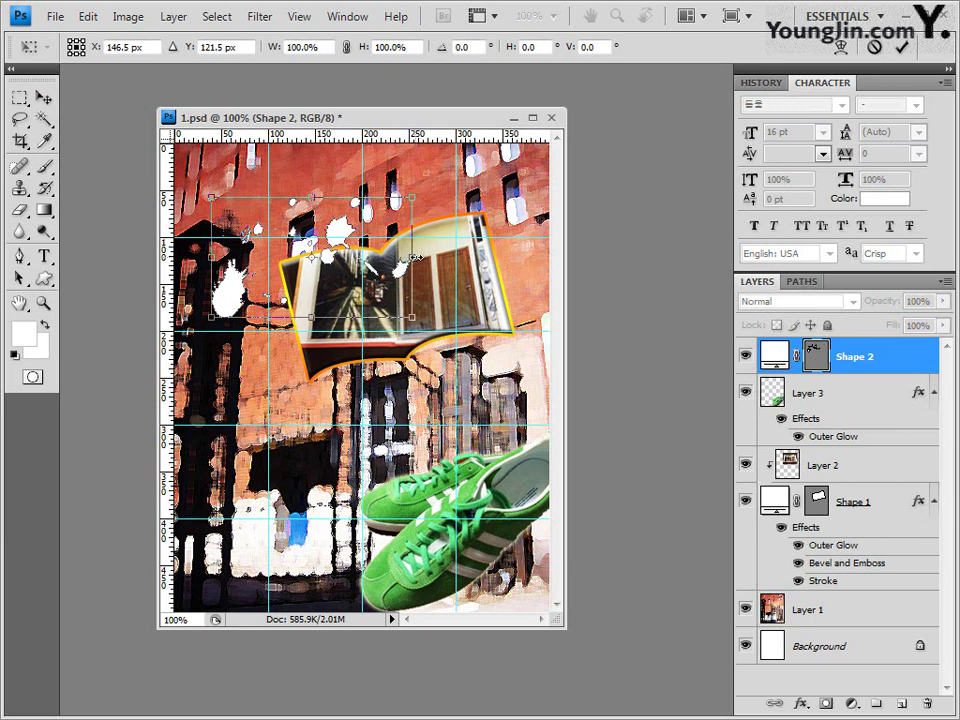
pyautogui.moveTo(416, 257); pyautogui.dragTo(455, 252)
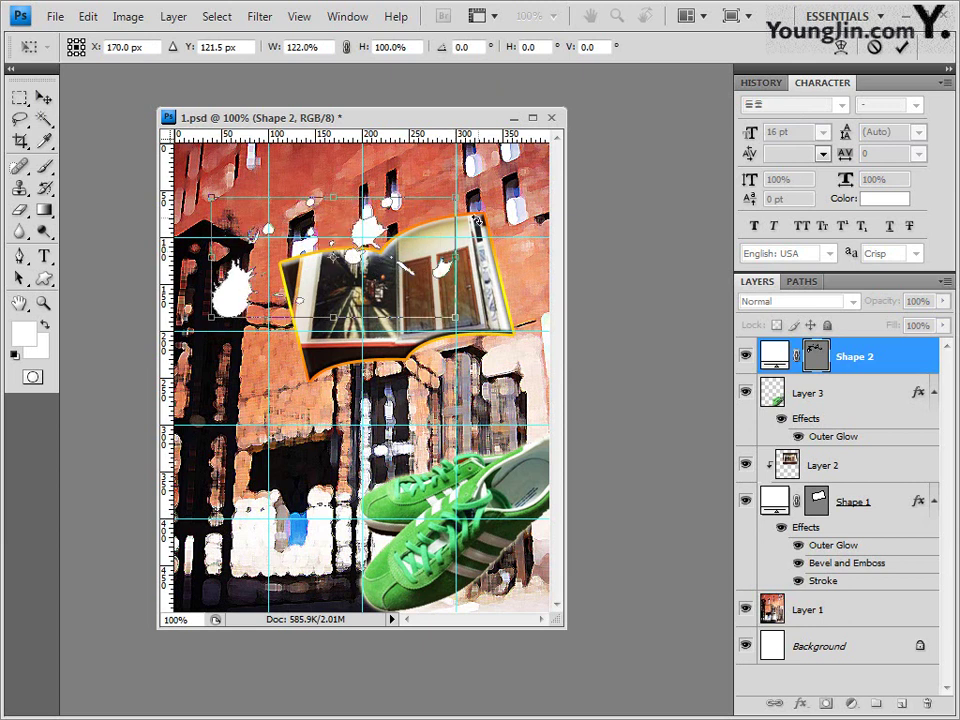
pyautogui.click(43, 278)
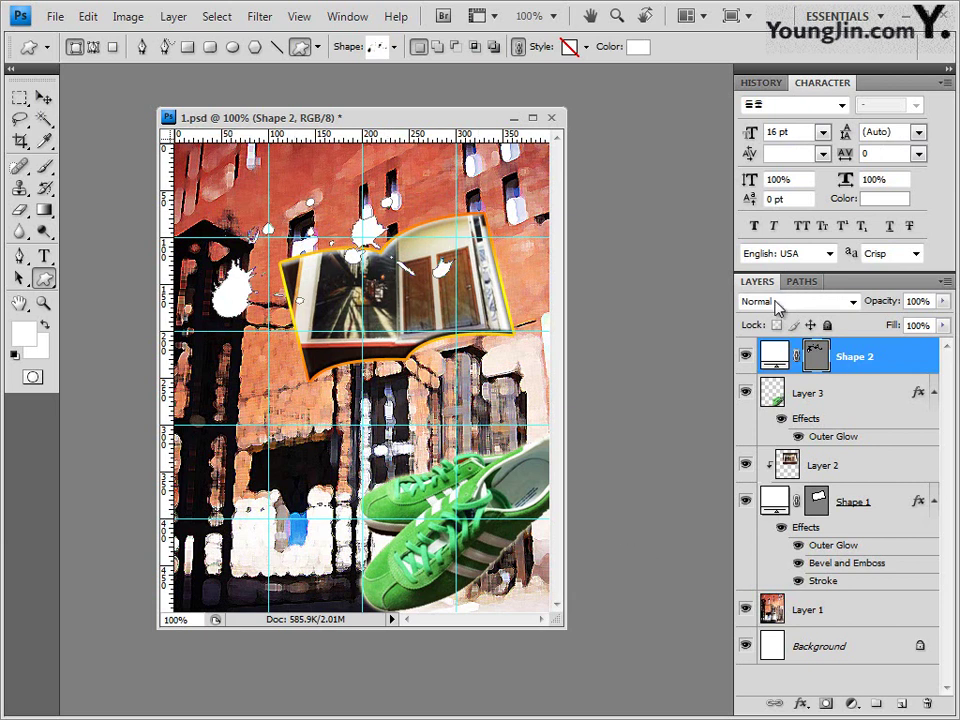
# Add a Gradient Overlay to Shape 2 and choose the Spectrum gradient preset
pyautogui.click(800, 704)
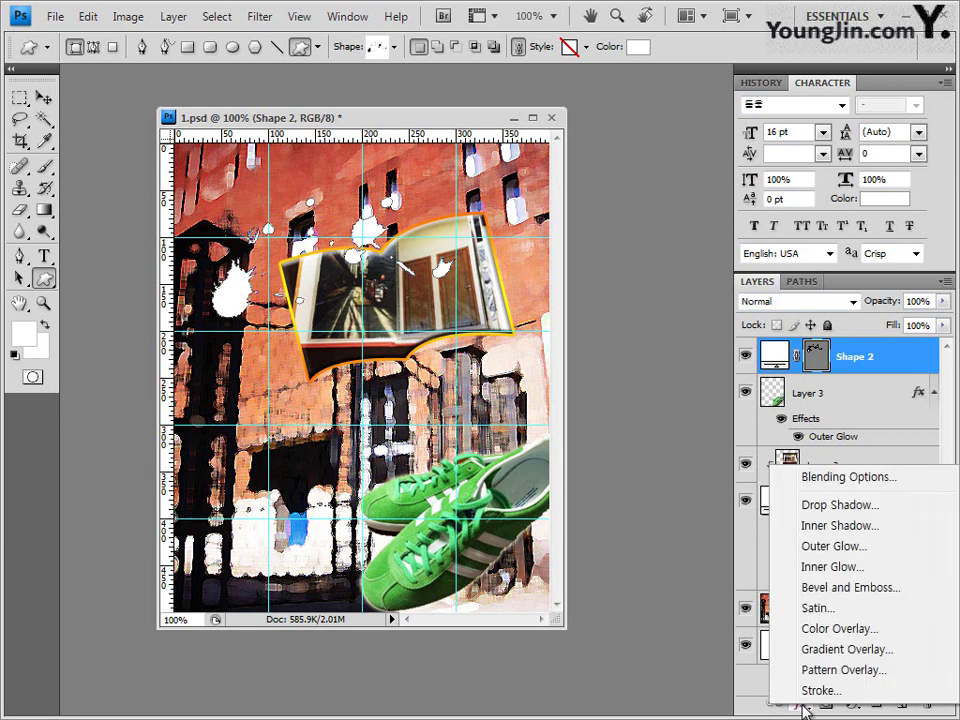
pyautogui.click(845, 657)
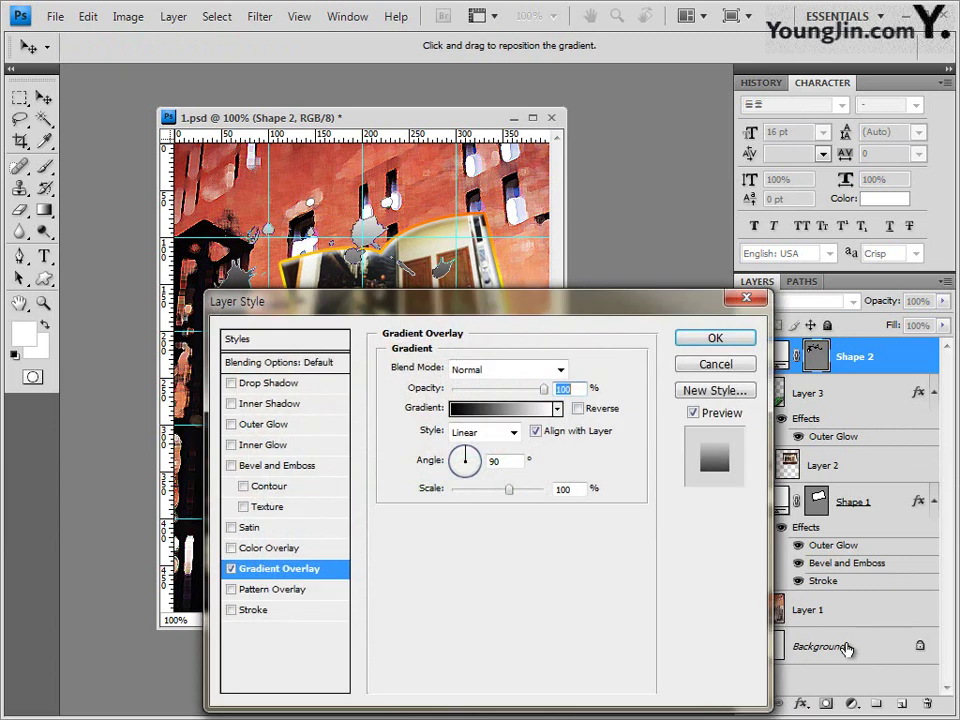
pyautogui.click(500, 412)
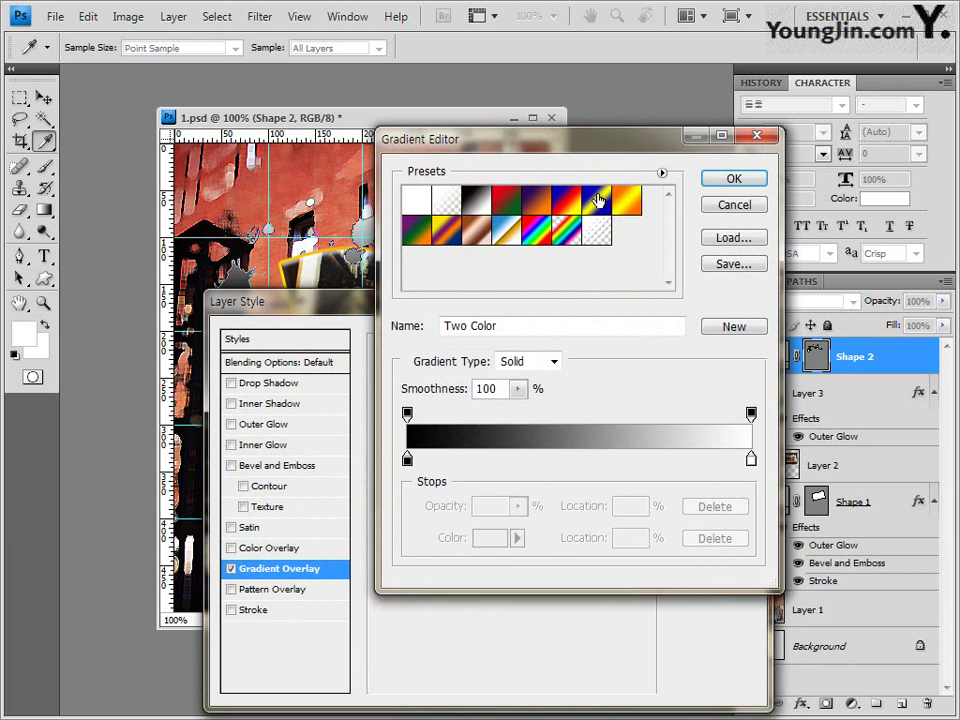
pyautogui.click(476, 200)
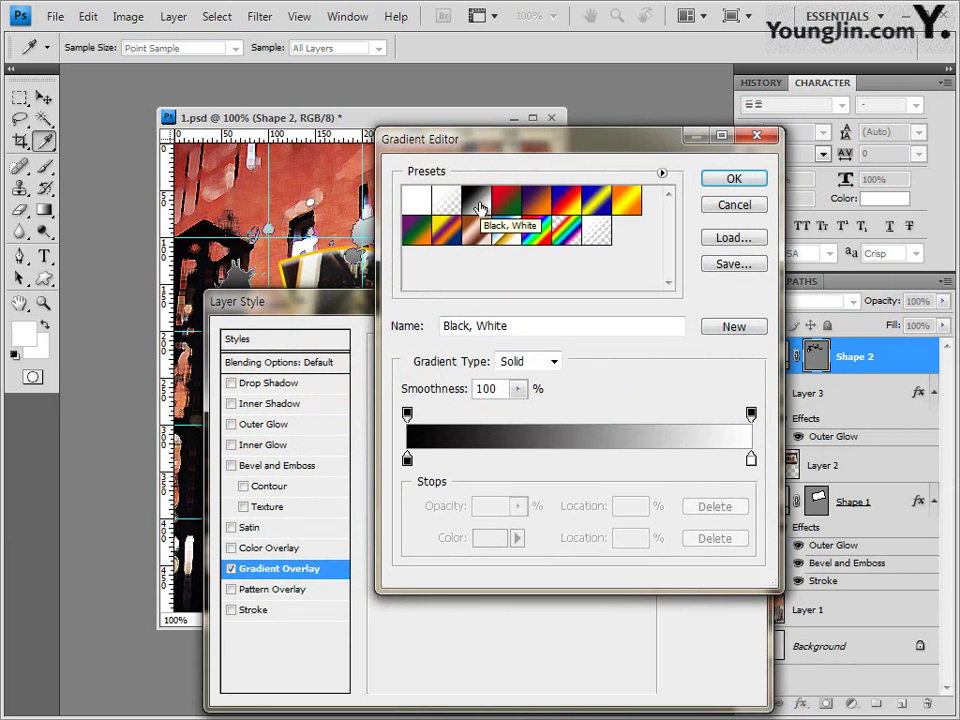
pyautogui.click(541, 235)
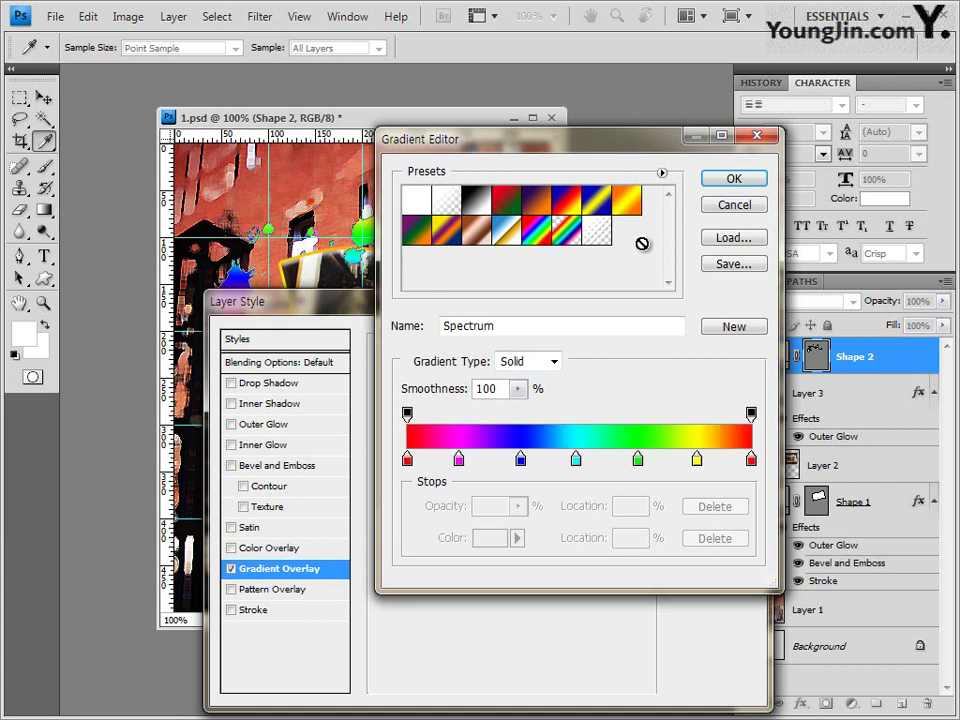
# Reset the gradient presets to the default set and accept the Spectrum gradient
pyautogui.click(662, 174)
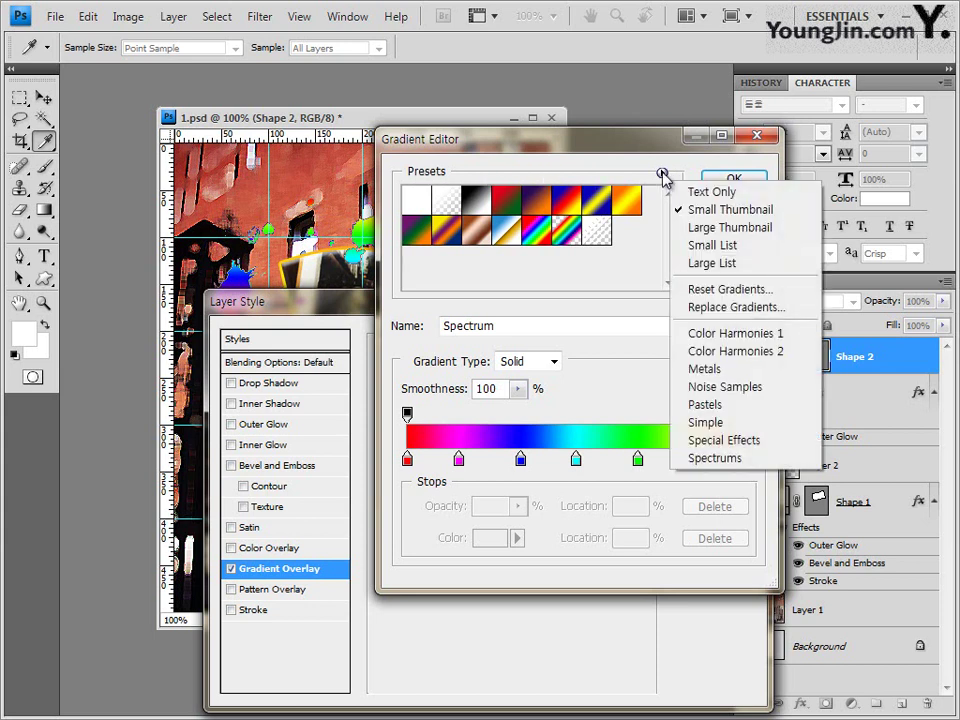
pyautogui.click(709, 292)
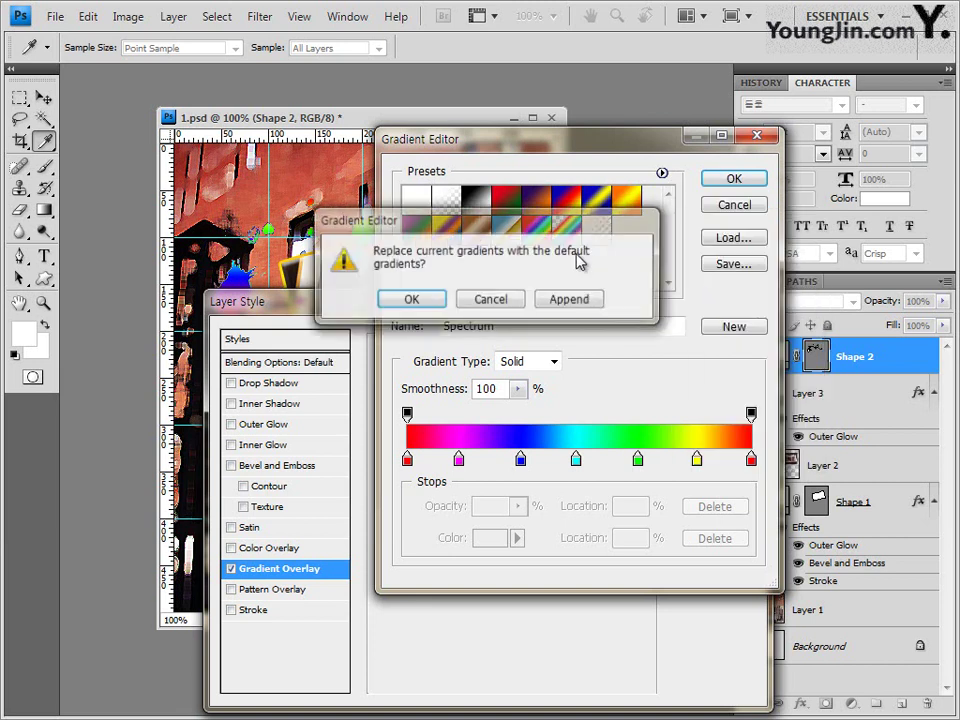
pyautogui.click(411, 302)
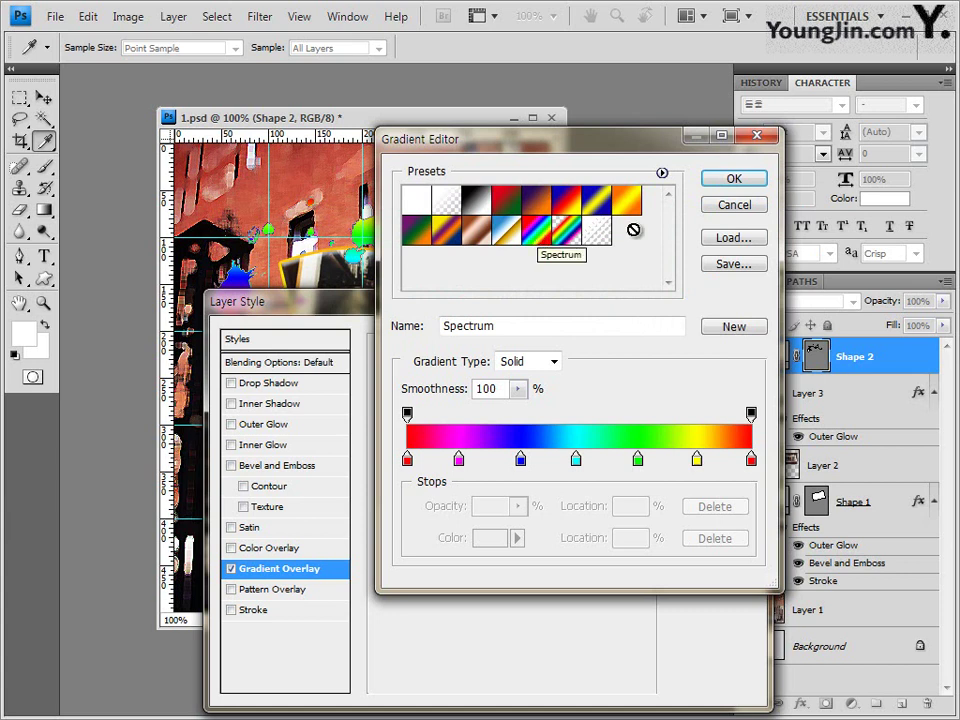
pyautogui.click(735, 179)
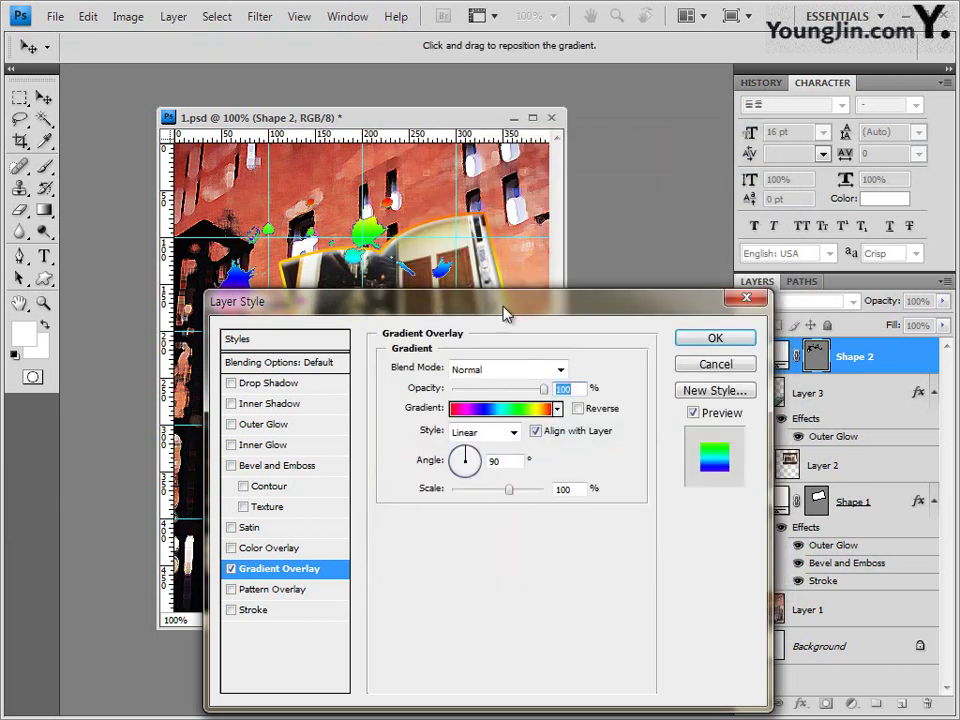
# Set the Gradient Overlay angle to 30°, add a Drop Shadow with default settings, and apply the layer style to Shape 2
pyautogui.moveTo(503, 317); pyautogui.dragTo(516, 346)
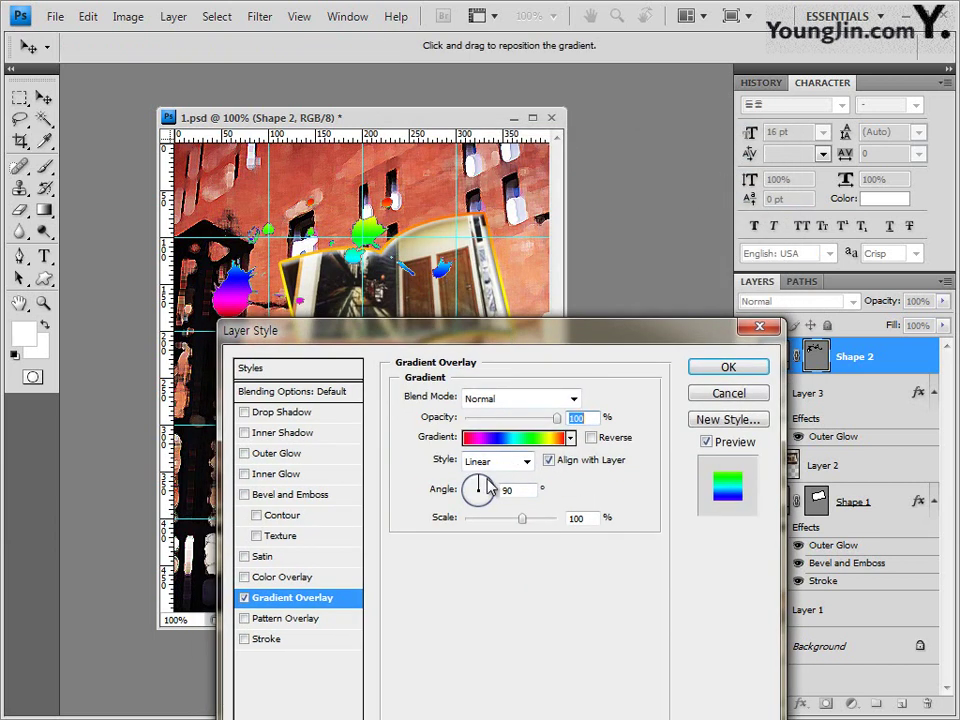
pyautogui.moveTo(489, 489)
pyautogui.mouseDown()
pyautogui.moveTo(476, 493)
pyautogui.moveTo(497, 489)
pyautogui.mouseUp()
pyautogui.write('30')
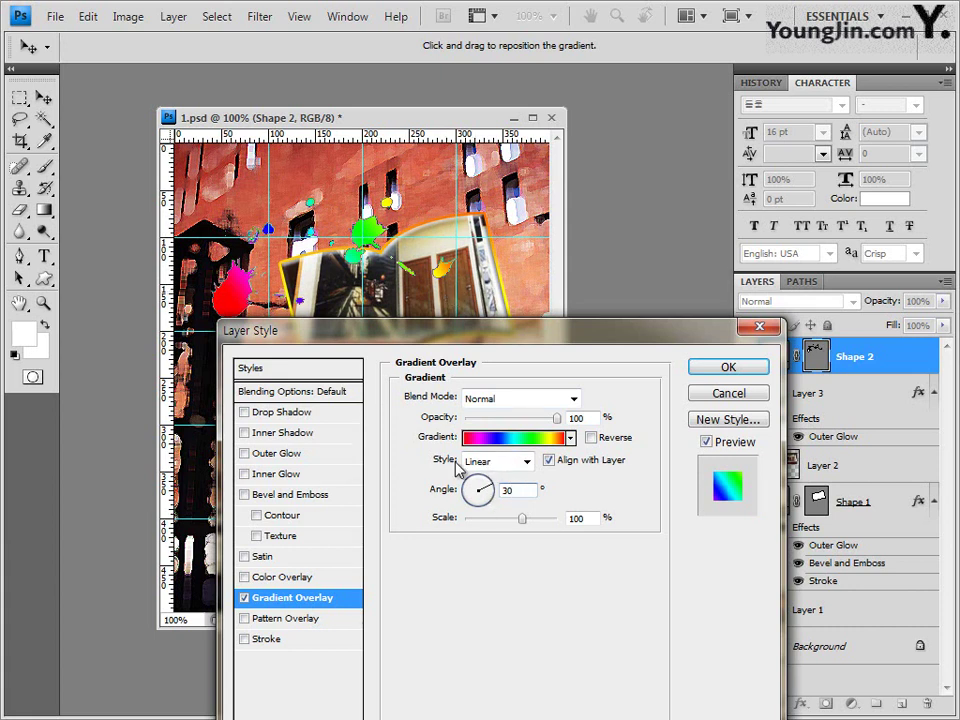
pyautogui.click(282, 413)
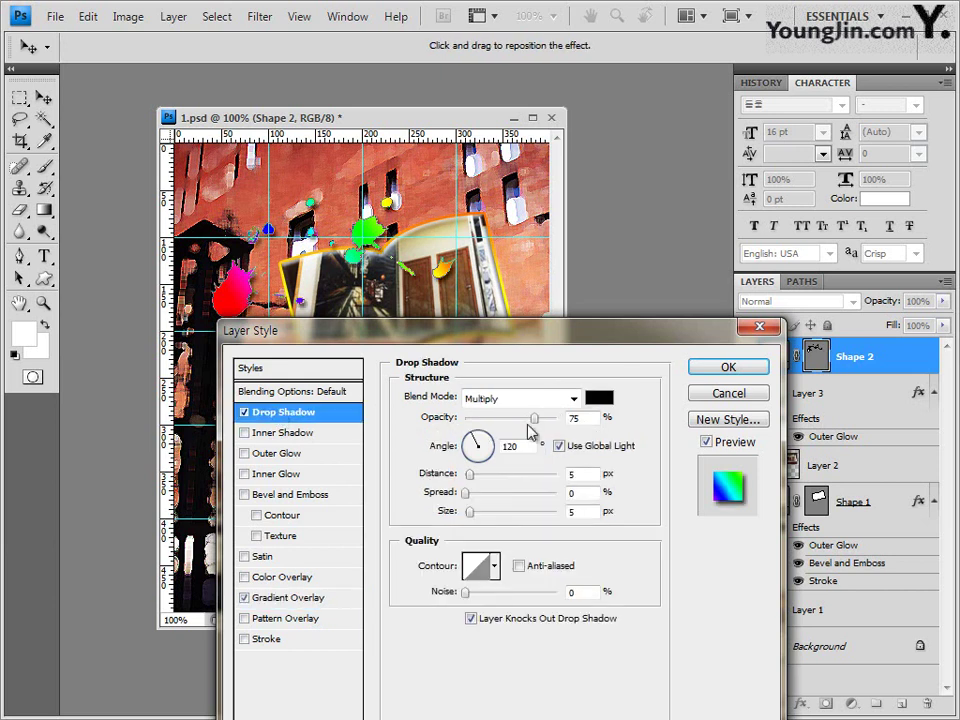
pyautogui.click(712, 368)
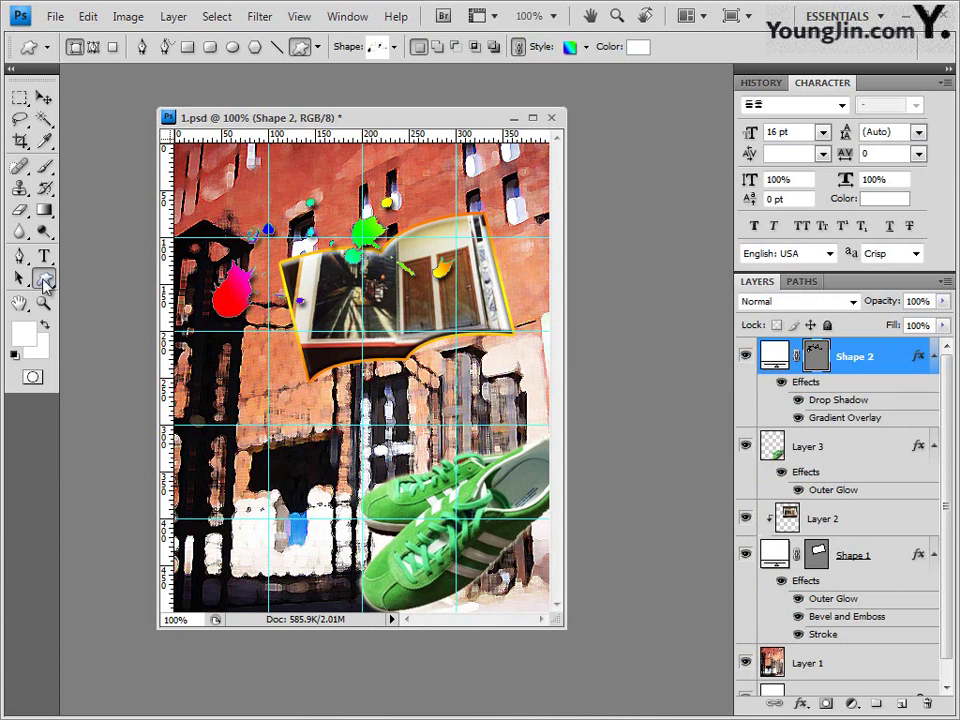
# Replace the custom shapes with the Nature set and choose the narrow pointed leaf shape
pyautogui.click(396, 47)
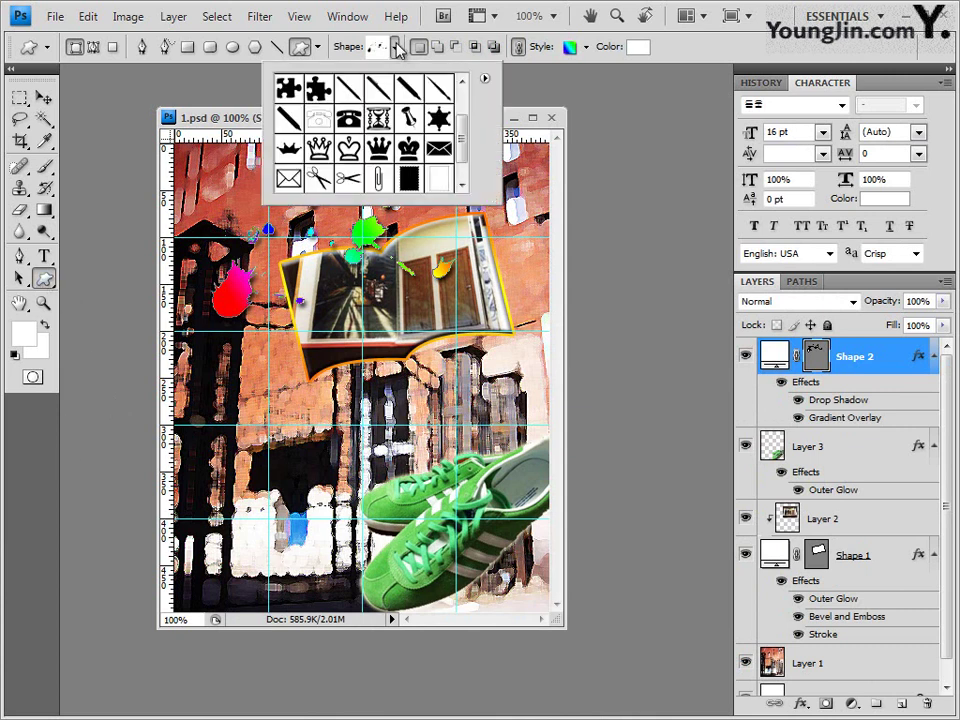
pyautogui.click(485, 78)
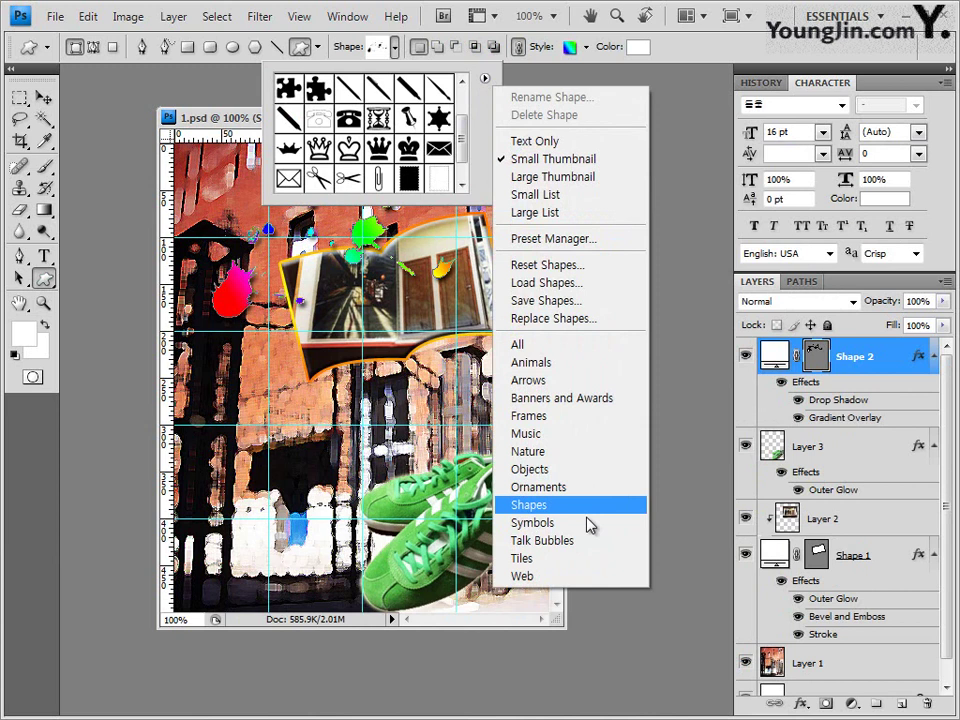
pyautogui.click(553, 451)
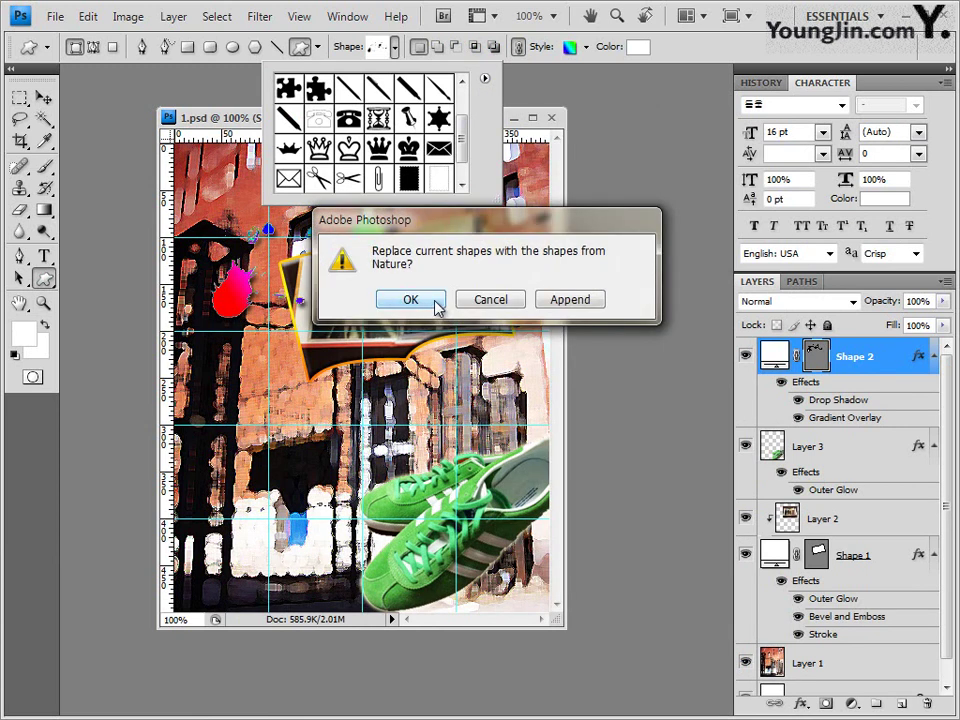
pyautogui.click(435, 301)
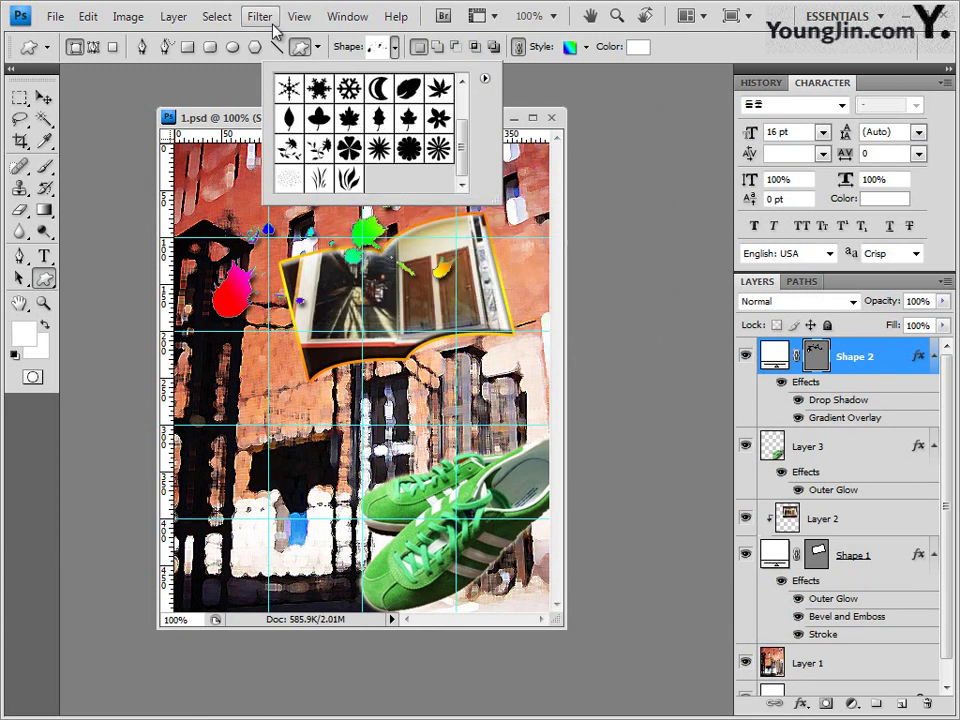
pyautogui.click(288, 118)
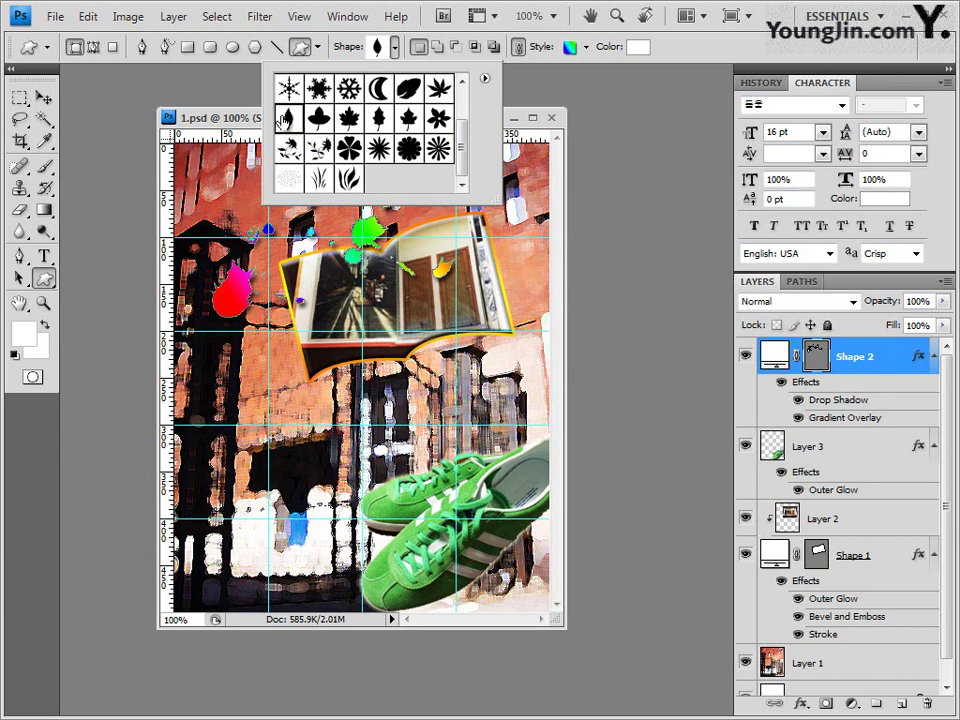
pyautogui.click(246, 118)
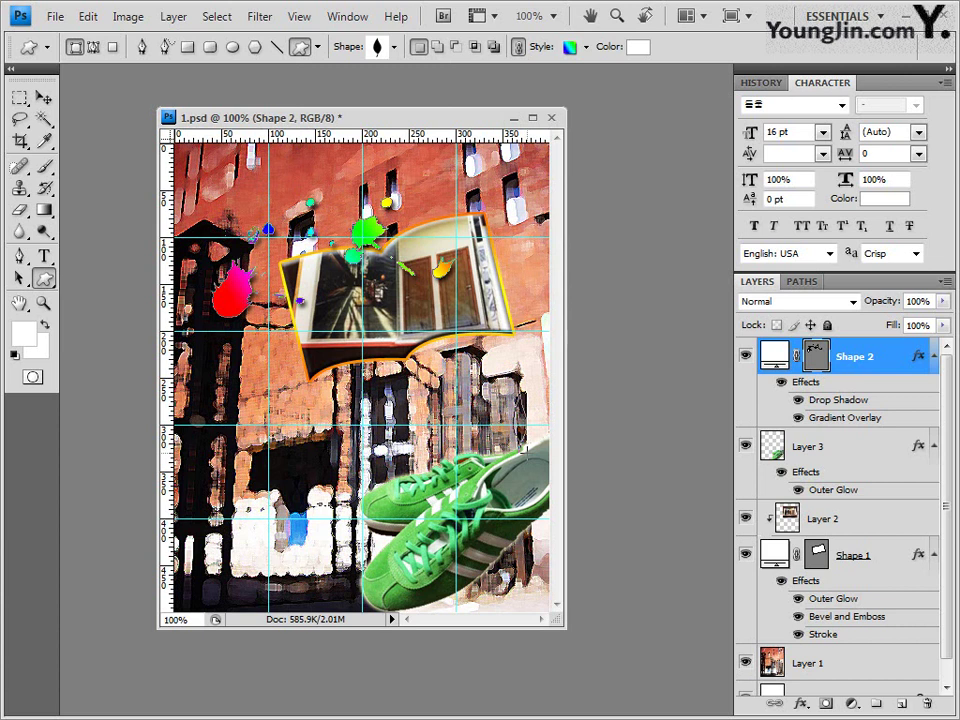
# Draw a small upright leaf just above the heel of the shoes and remove the inherited layer style from it
pyautogui.moveTo(523, 447); pyautogui.dragTo(513, 396)
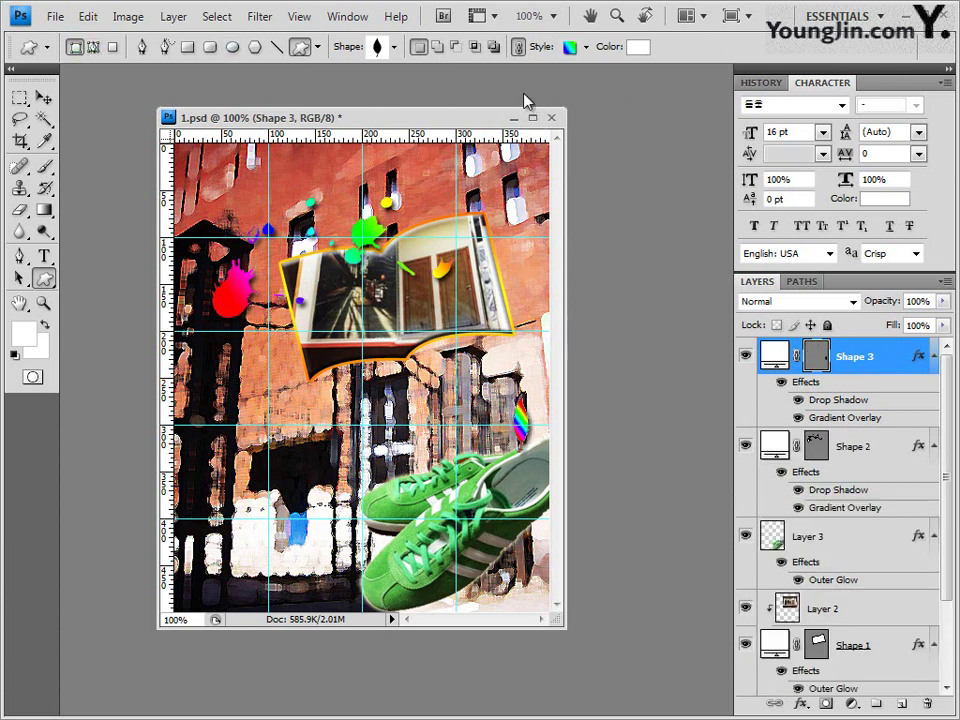
pyautogui.click(587, 48)
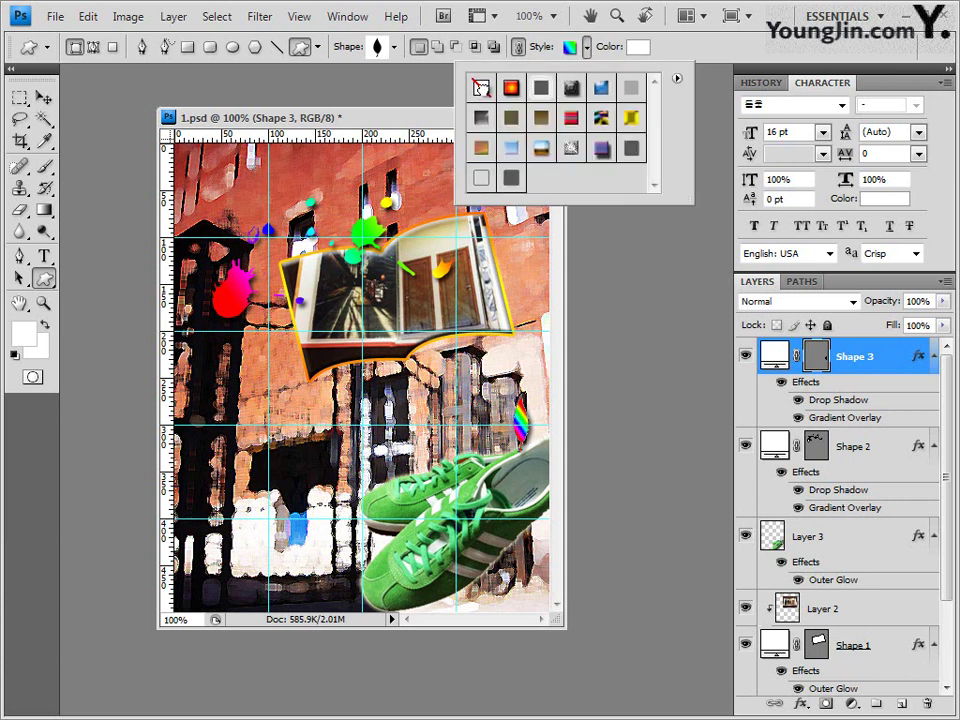
pyautogui.click(481, 90)
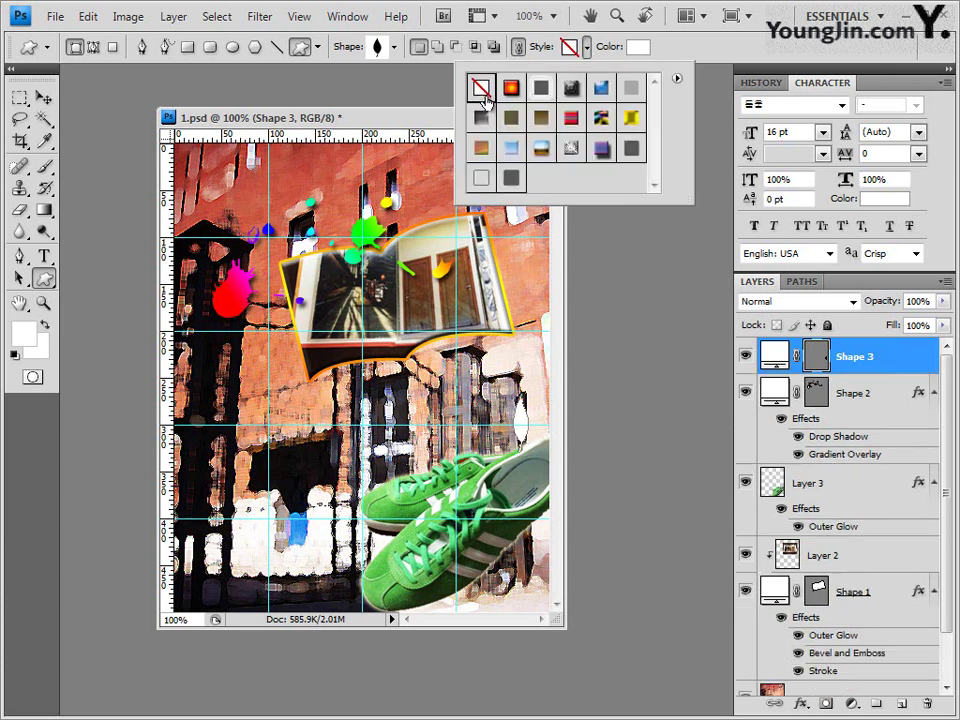
# Set the fill colour of the Shape 3 leaf to #3eff00
pyautogui.click(643, 51)
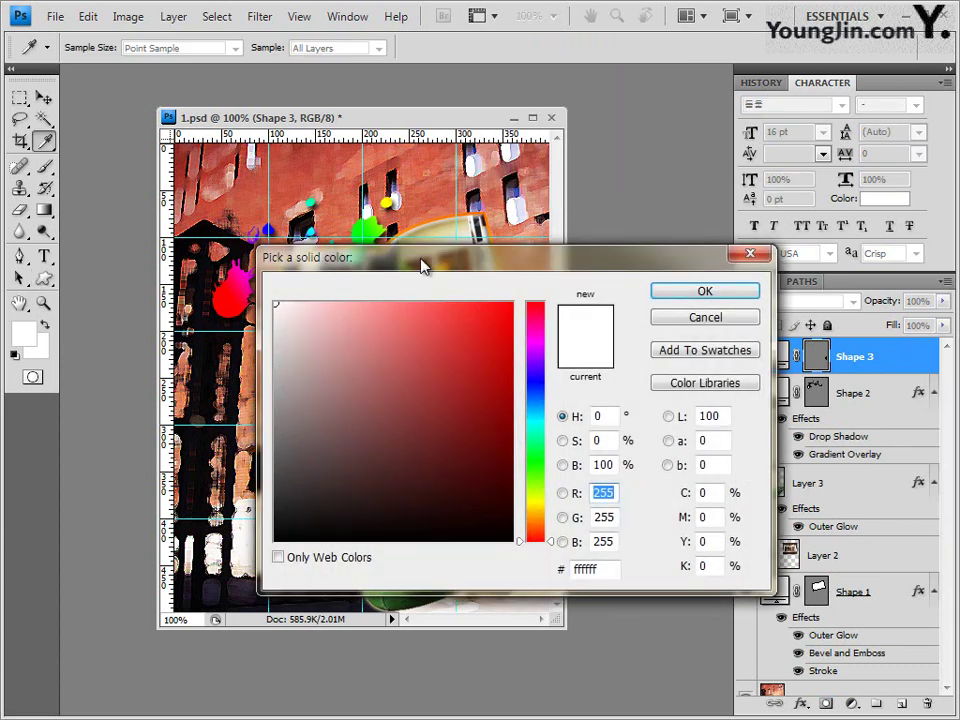
pyautogui.moveTo(421, 265); pyautogui.dragTo(502, 252)
pyautogui.click(664, 557)
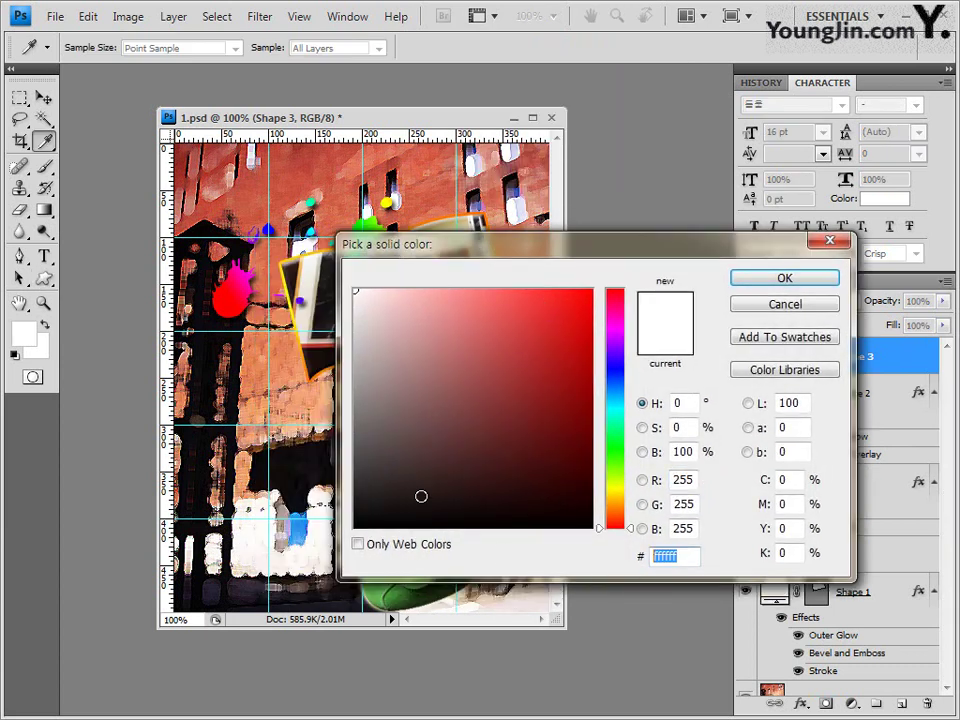
pyautogui.write('3e')
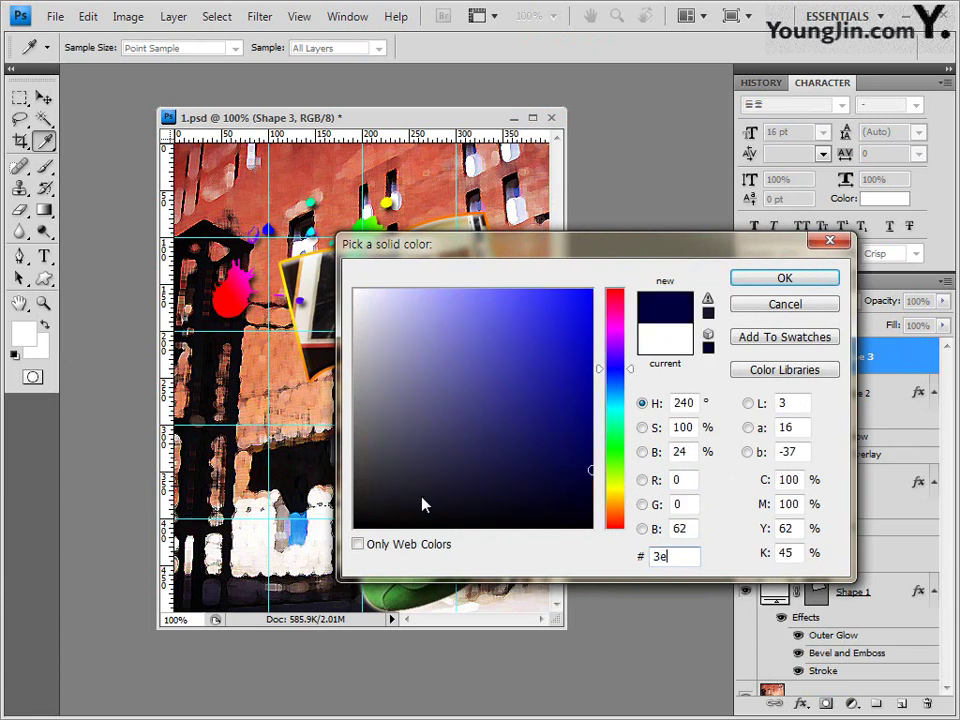
pyautogui.write('ff00')
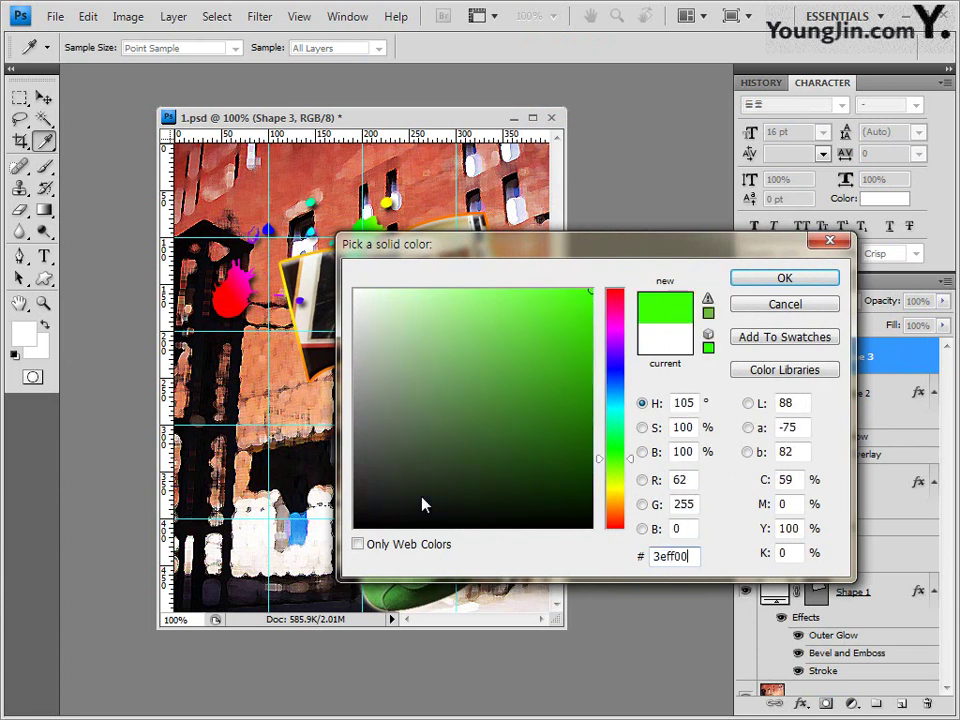
pyautogui.click(784, 278)
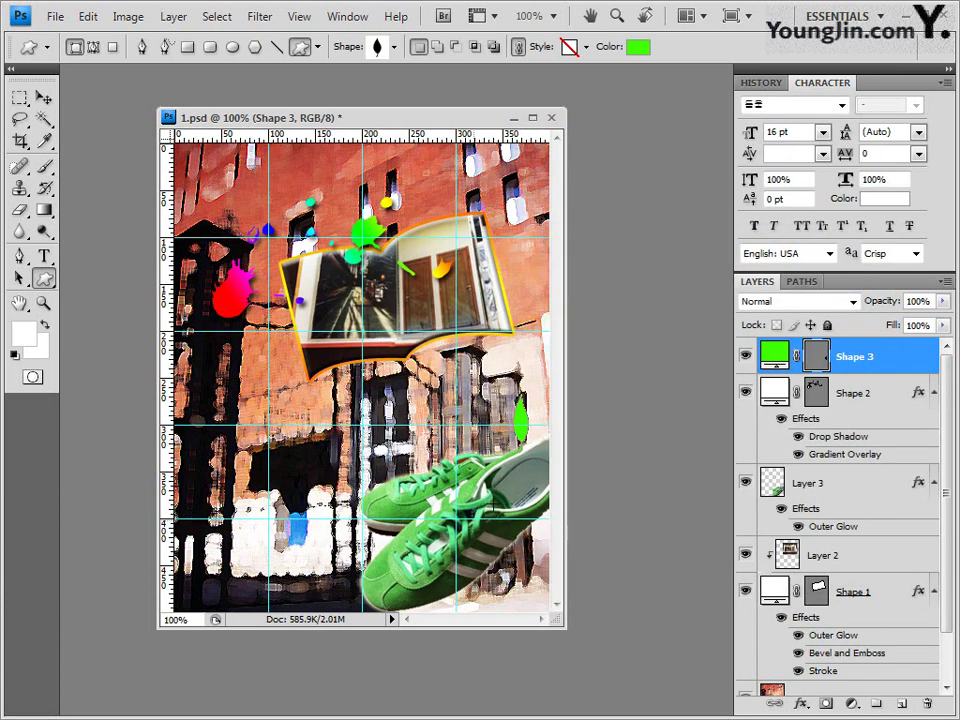
# Add a Drop Shadow with default settings to the Shape 3 leaf
pyautogui.click(437, 47)
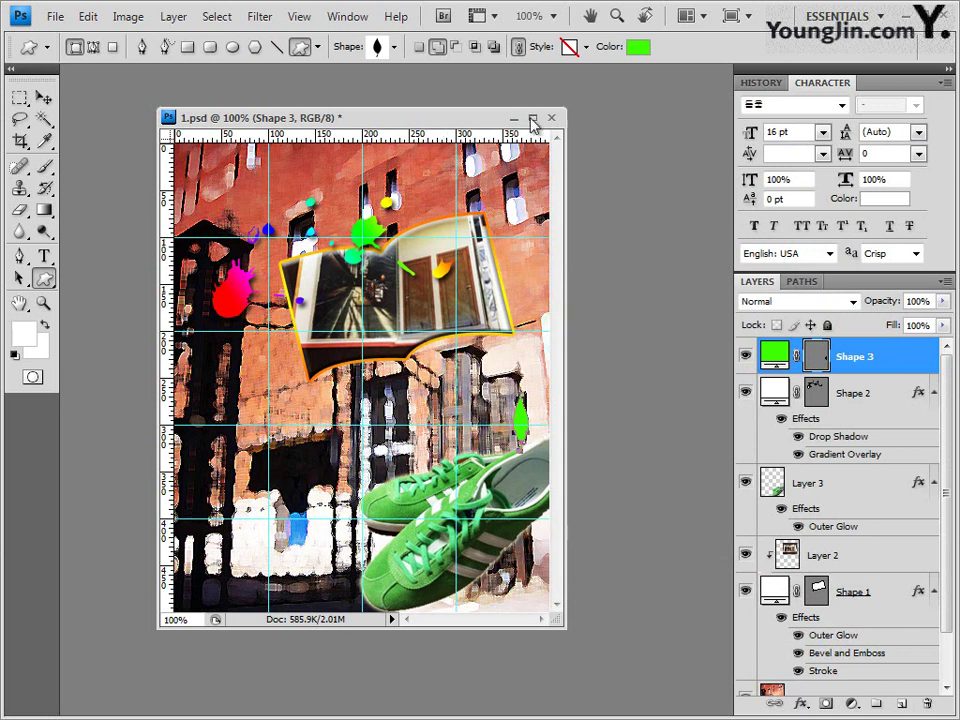
pyautogui.click(801, 707)
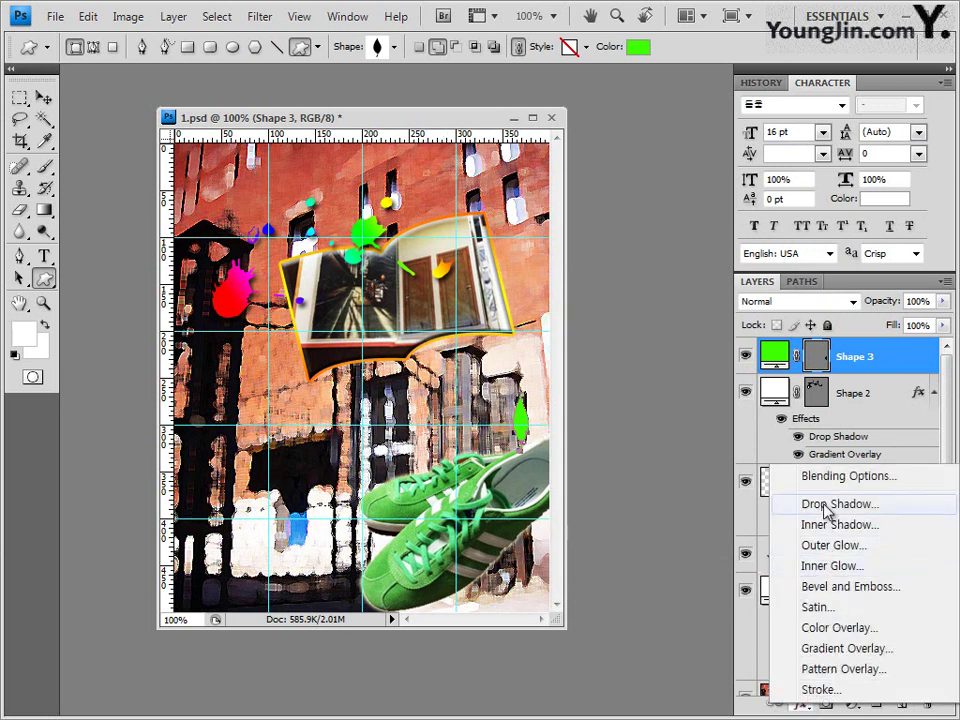
pyautogui.click(826, 504)
pyautogui.press('Return')
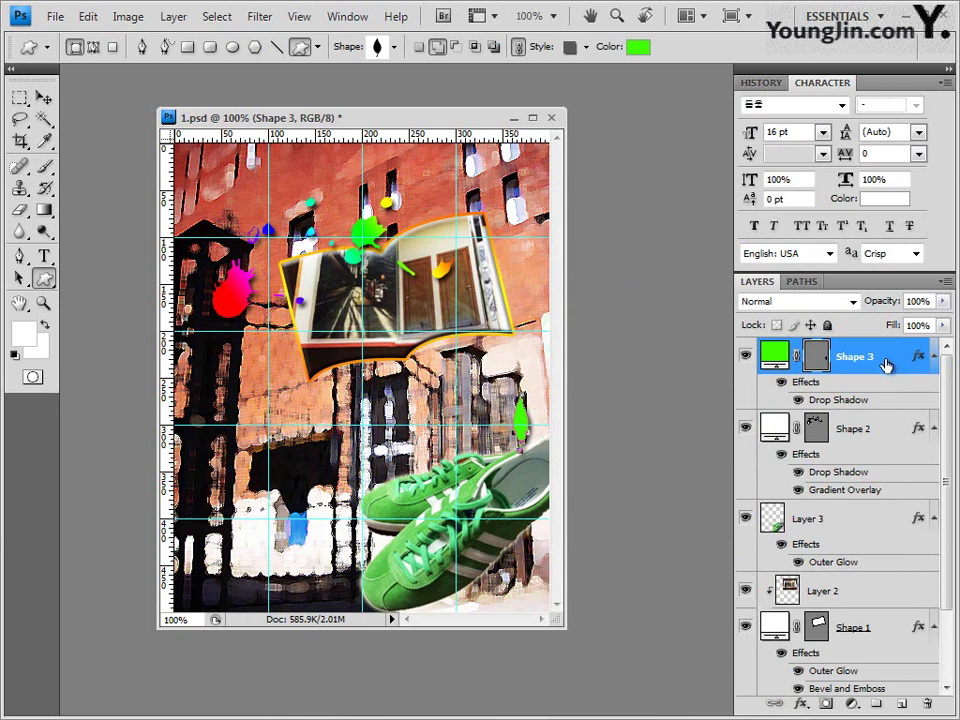
# Duplicate the Shape 3 leaf layer and shift the copy slightly to the left of the original leaf
pyautogui.hotkey('ctrl', 'j')
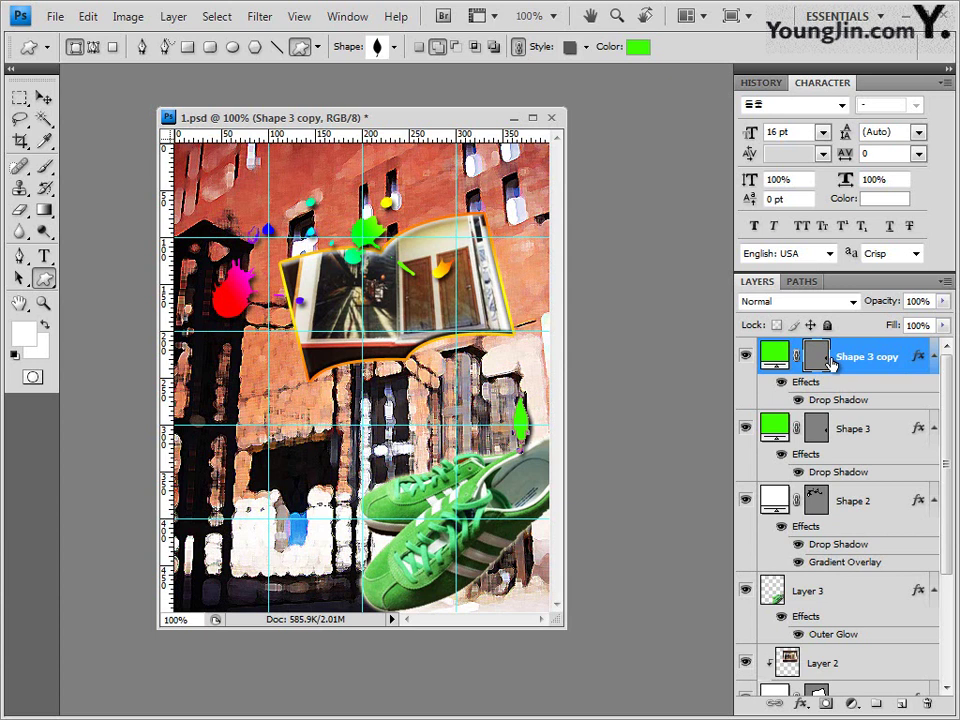
pyautogui.click(43, 97)
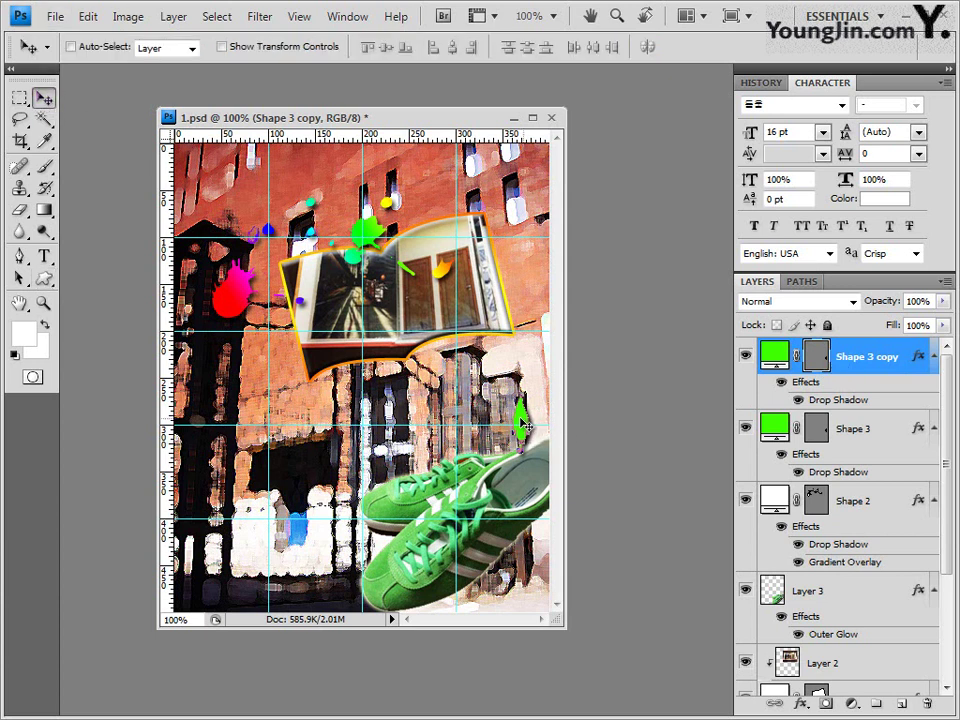
pyautogui.moveTo(525, 425); pyautogui.dragTo(519, 424)
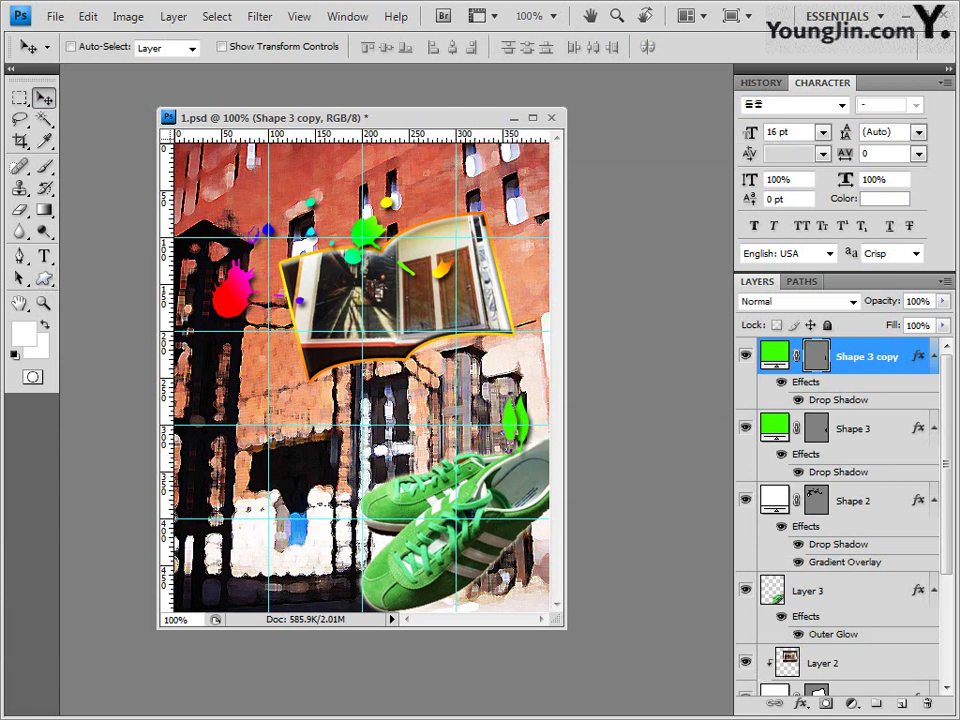
# Set the fill colour of the Shape 3 copy leaf to #32c300
pyautogui.click(43, 278)
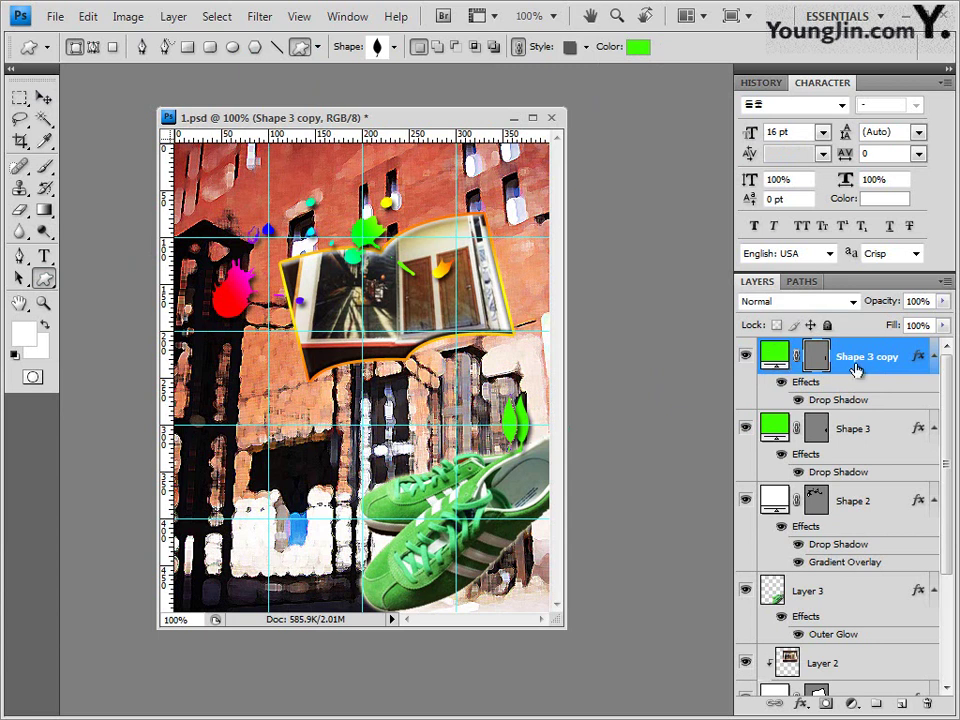
pyautogui.doubleClick(783, 360)
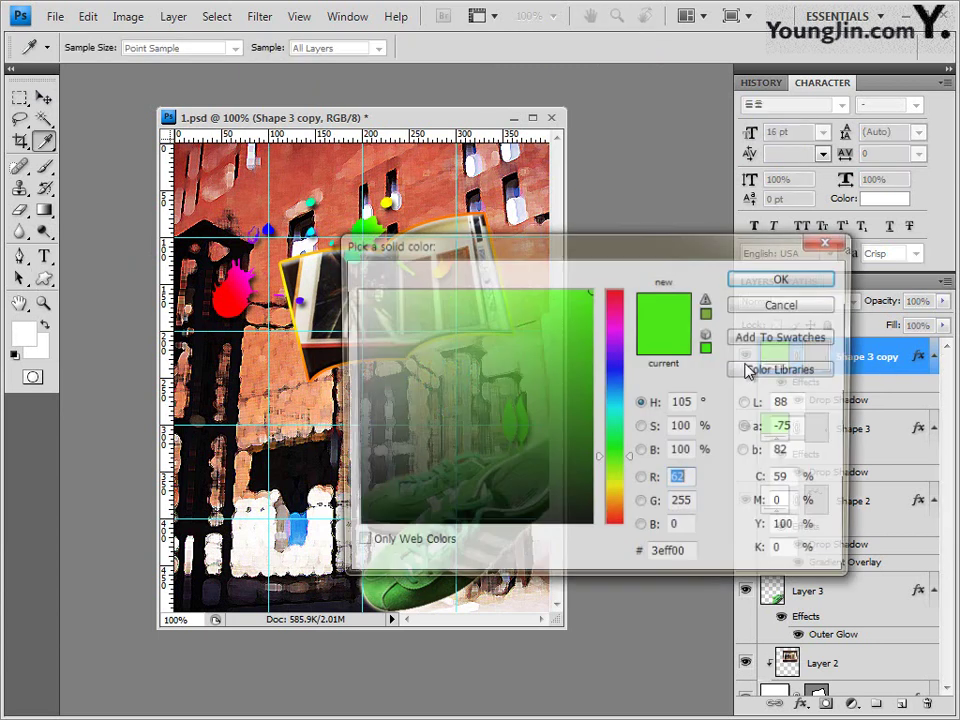
pyautogui.doubleClick(689, 558)
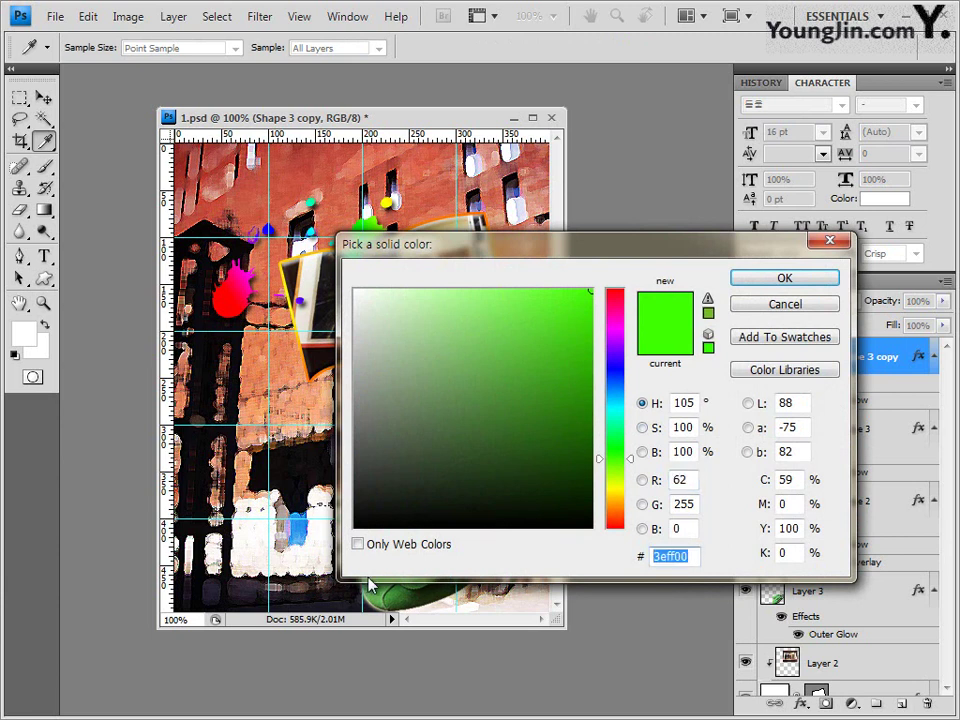
pyautogui.write('32')
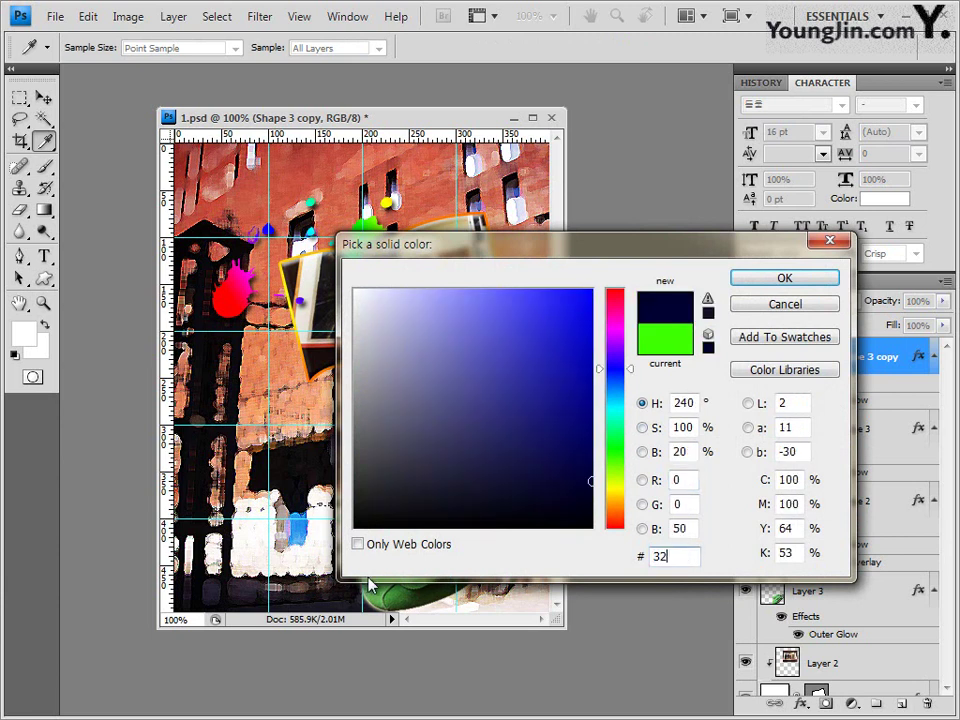
pyautogui.write('c300')
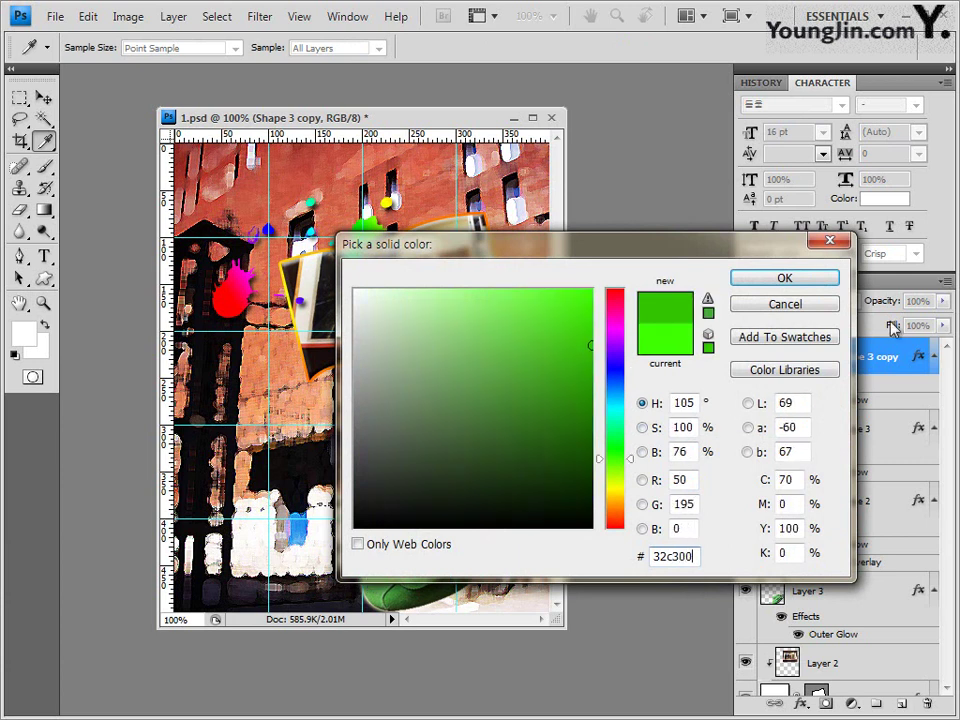
pyautogui.click(805, 279)
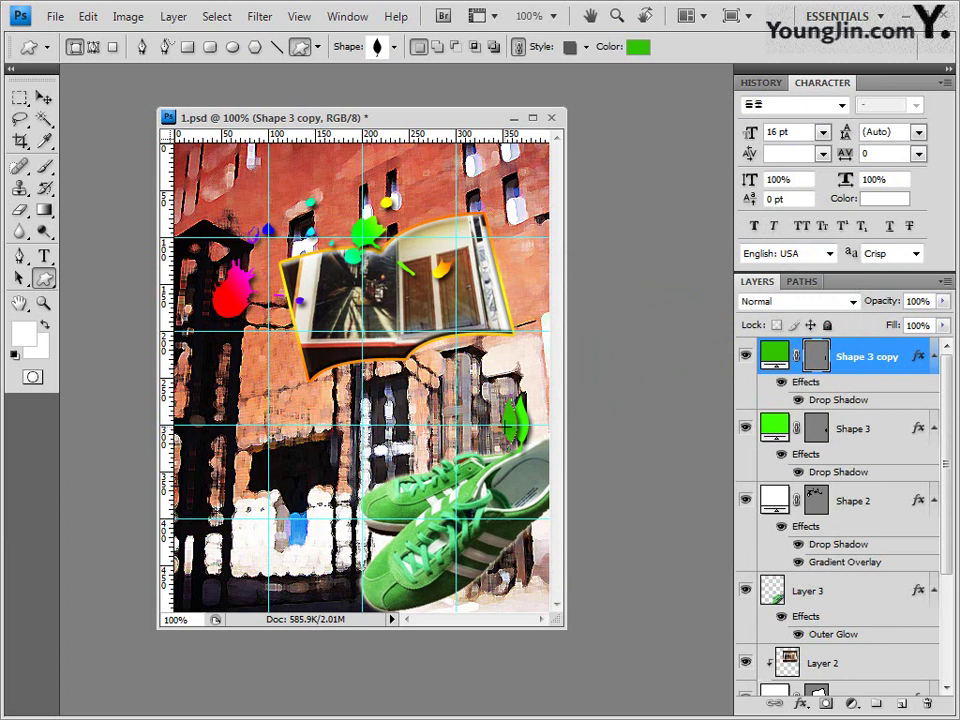
# Widen and tilt the Shape 3 and Shape 3 copy leaves so they fan out as an overlapping pair above the shoes
pyautogui.click(860, 432)
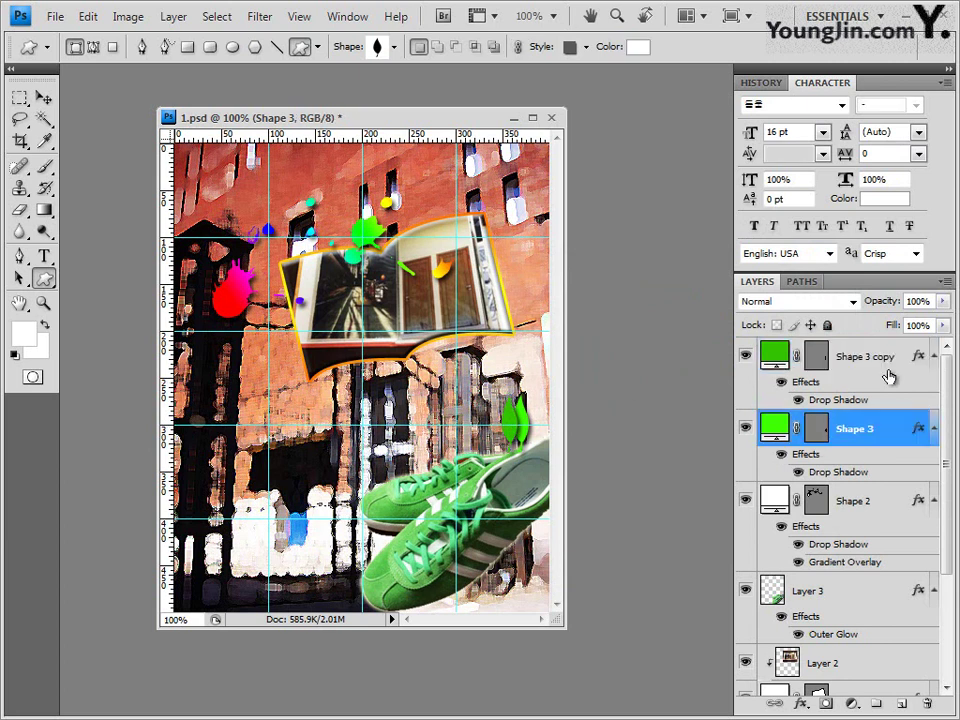
pyautogui.click(864, 358)
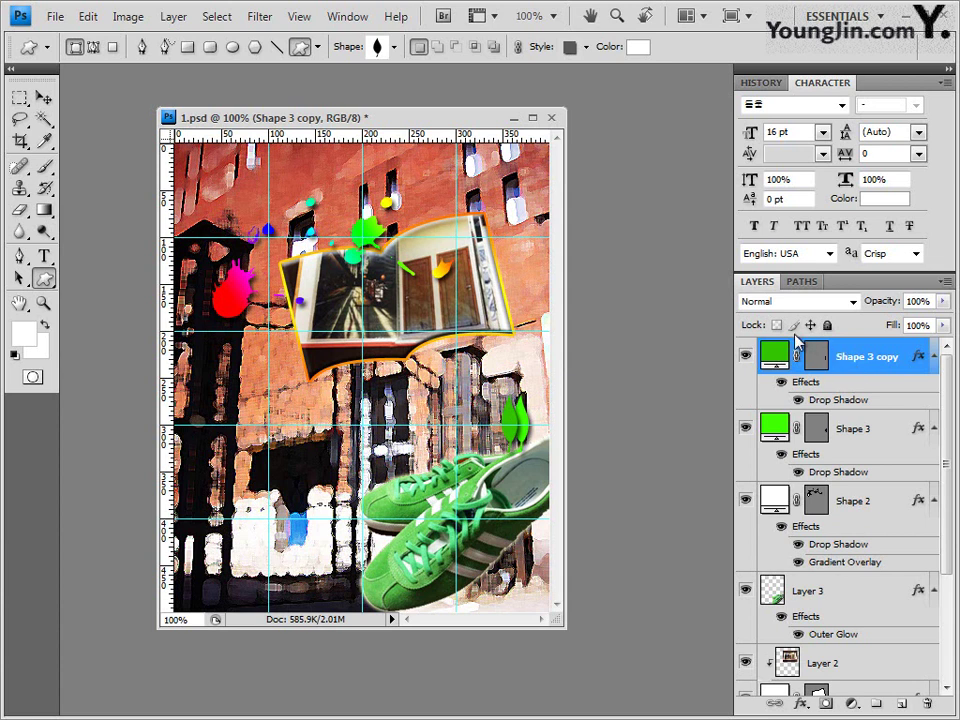
pyautogui.click(872, 432)
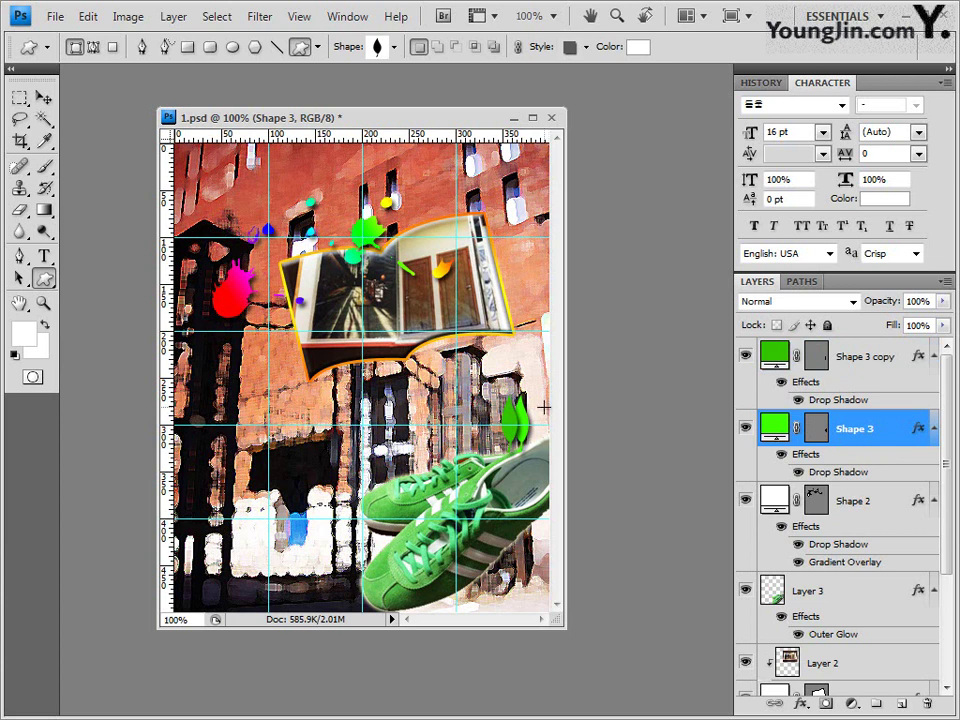
pyautogui.hotkey('ctrl', 'z')
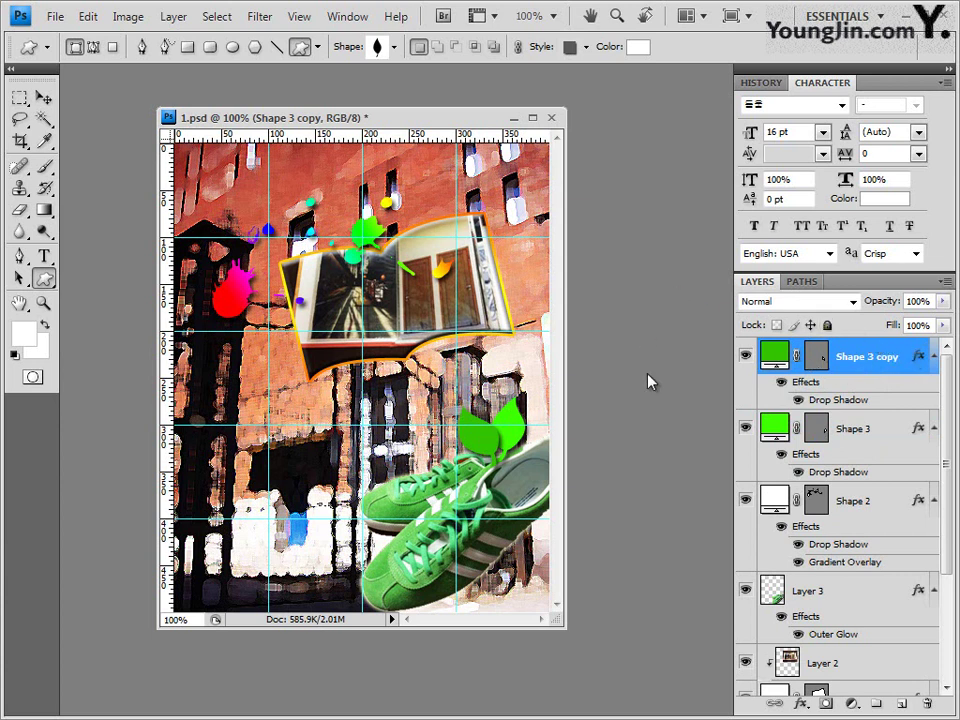
# Start a horizontal text line below the book and set its font to Times New Roman Bold
pyautogui.click(45, 260)
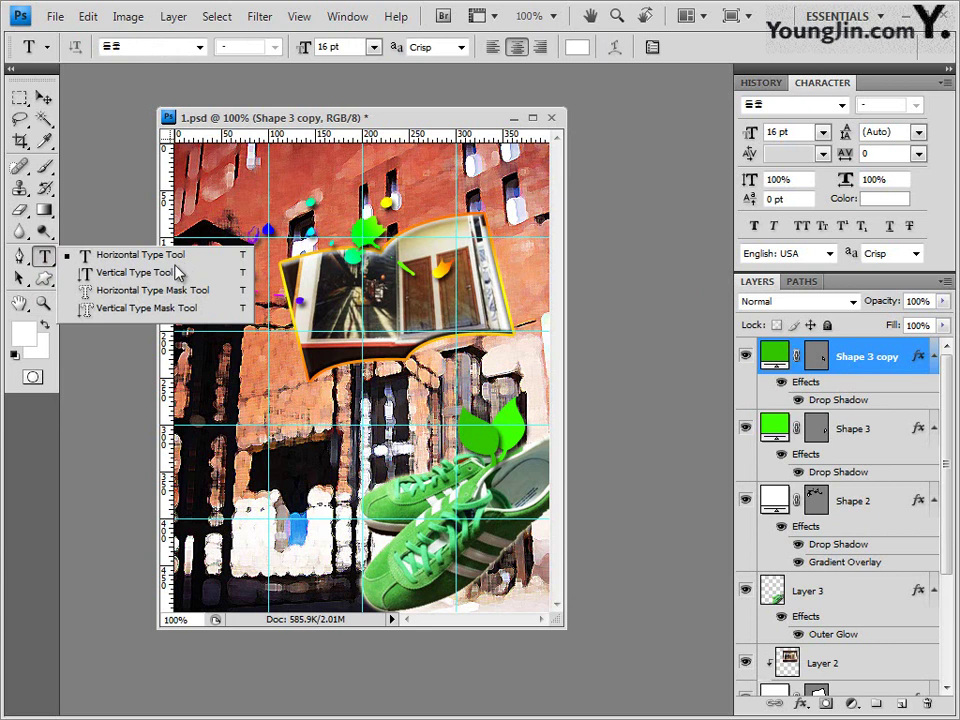
pyautogui.click(43, 257)
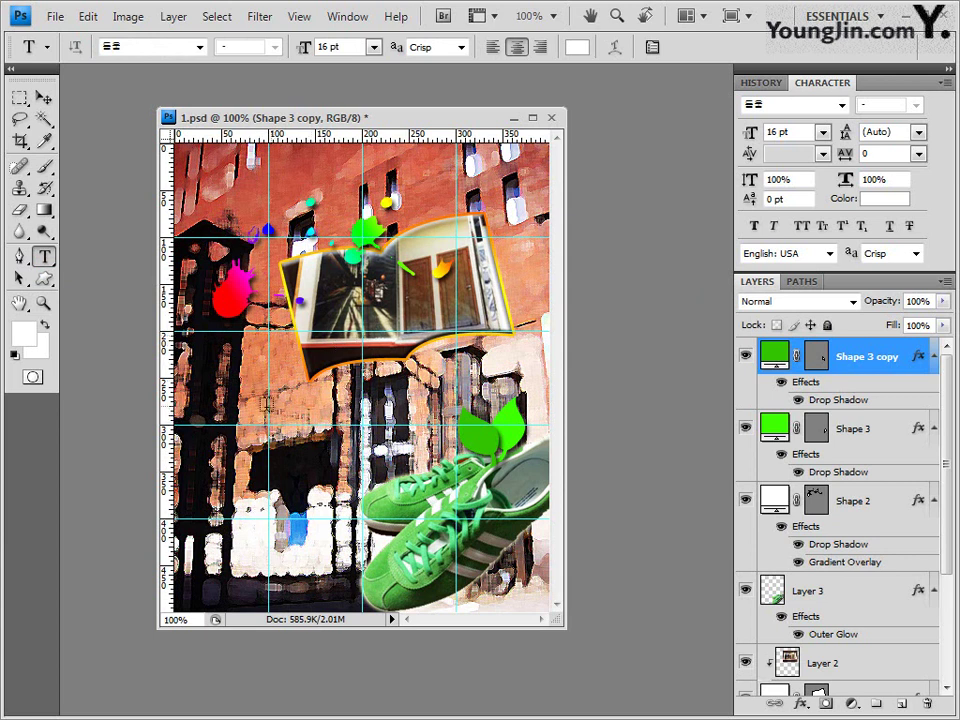
pyautogui.click(283, 410)
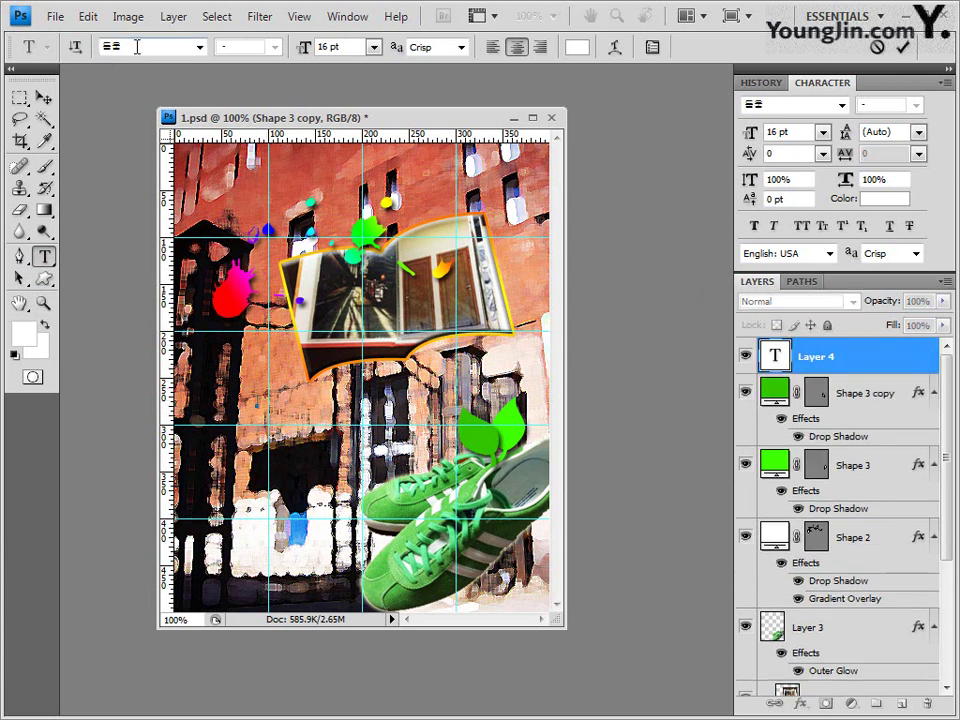
pyautogui.click(200, 47)
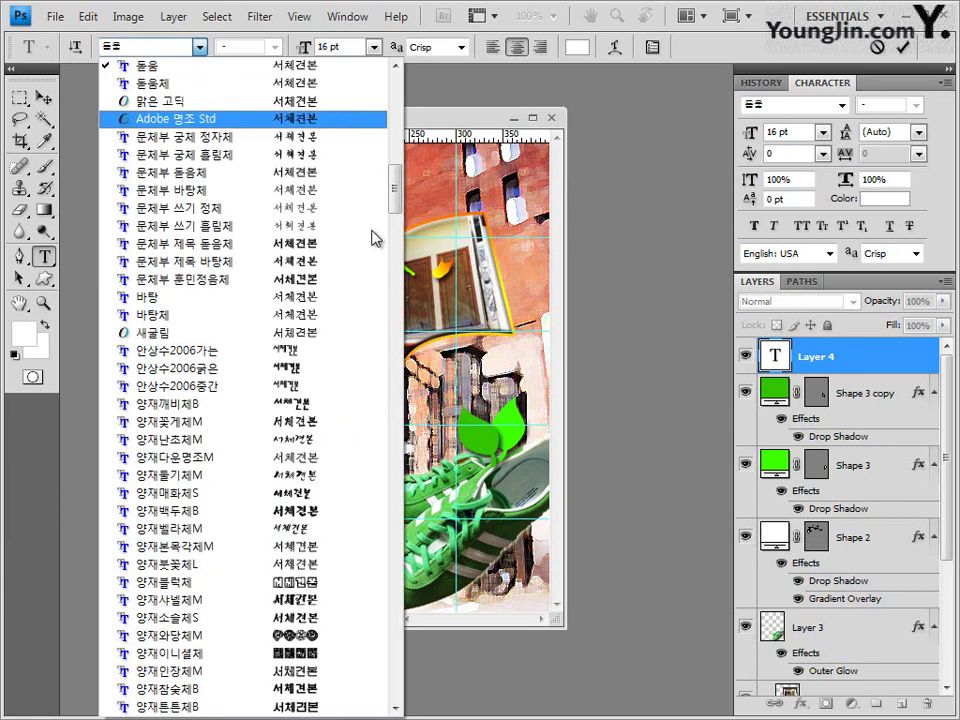
pyautogui.moveTo(398, 192); pyautogui.dragTo(393, 574)
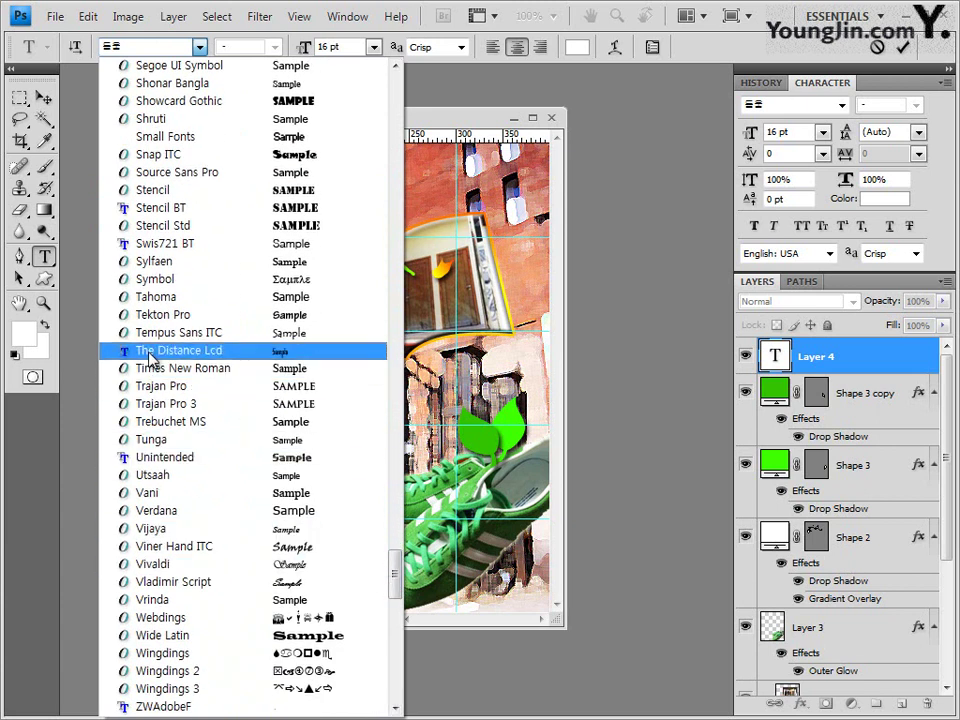
pyautogui.click(185, 369)
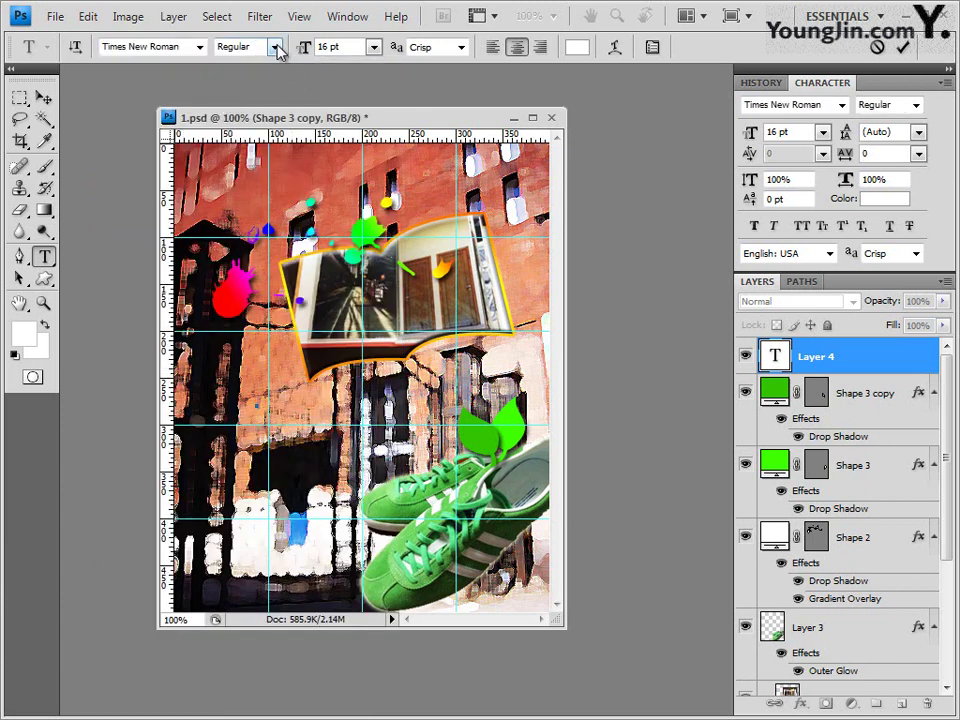
pyautogui.click(274, 47)
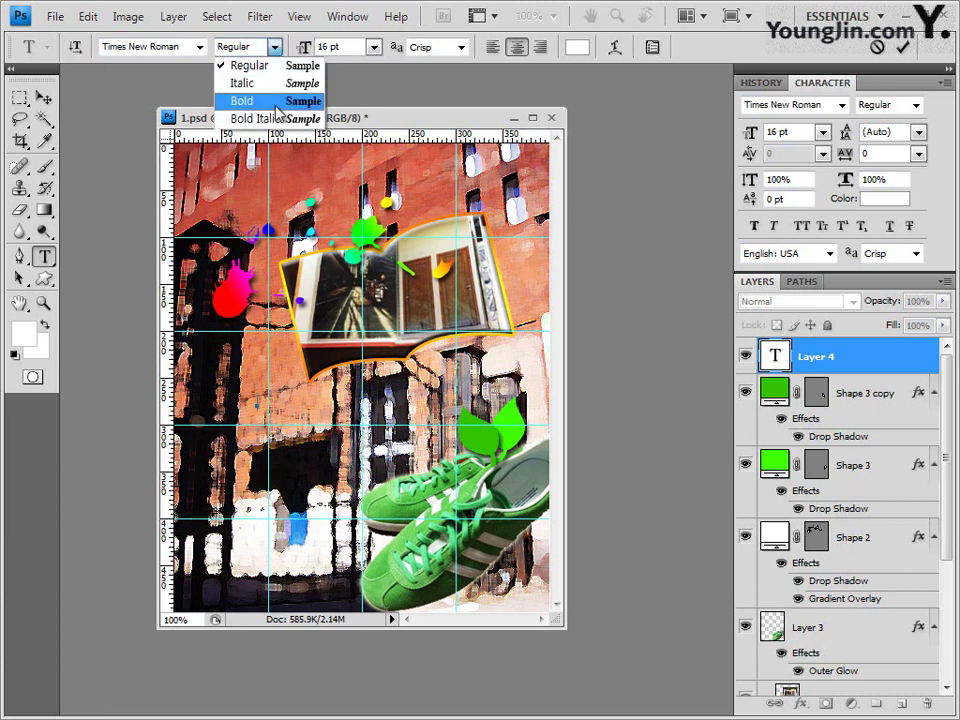
pyautogui.click(284, 110)
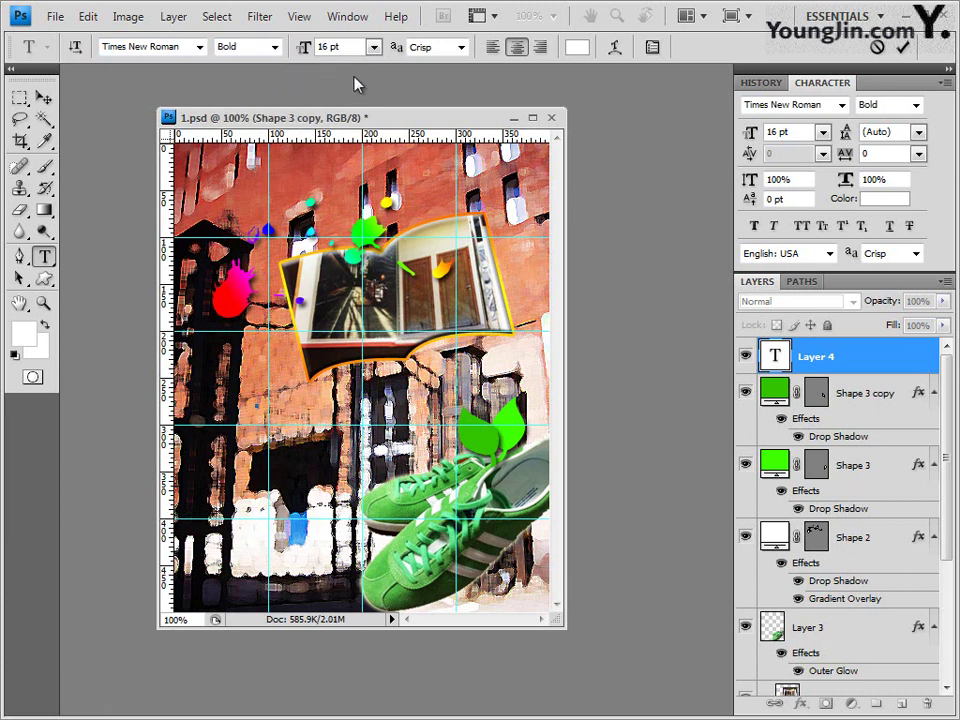
# Set the text size to 48 pt and the text colour to white
pyautogui.write('48')
pyautogui.click(577, 47)
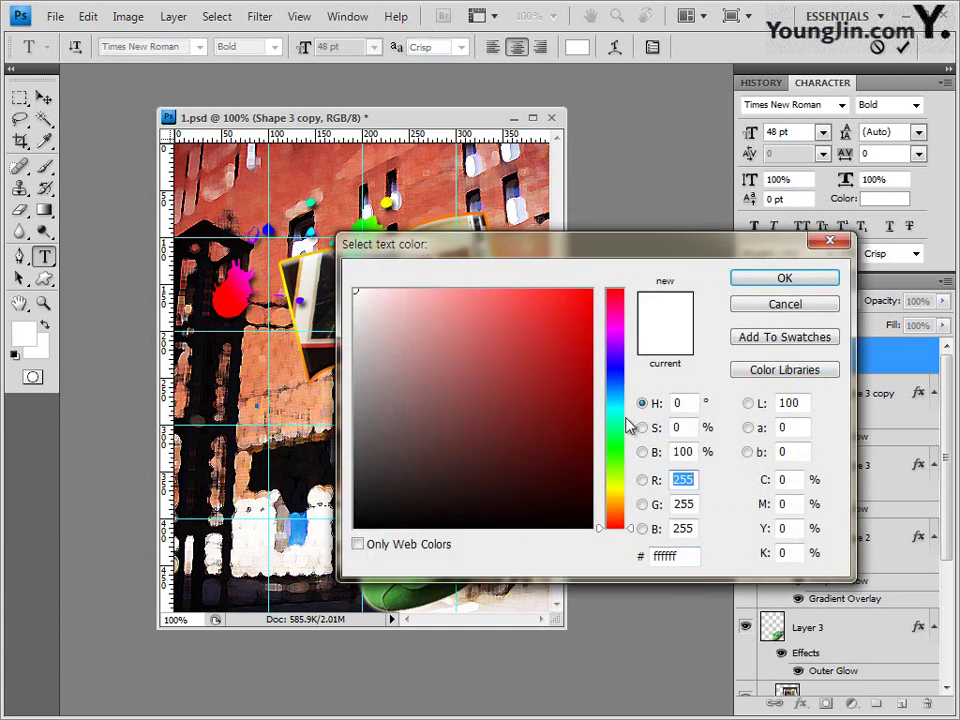
pyautogui.click(786, 284)
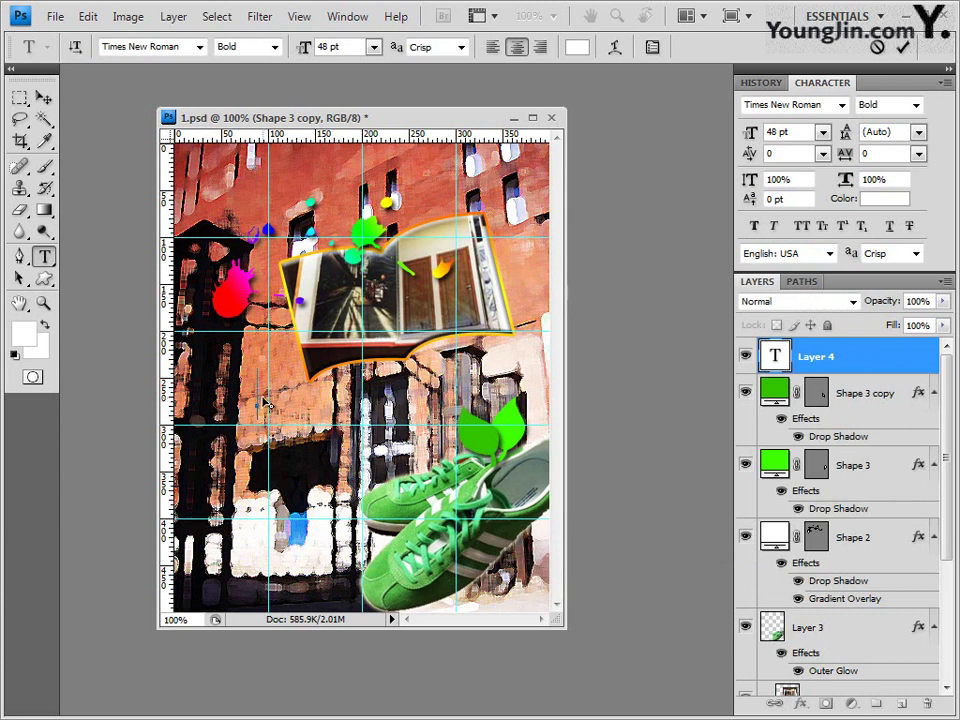
# Enter "MY MEMORIES" on two lines and move the text right and slightly up to fit between the canvas edge and the leaves
pyautogui.write('MY MEMORIES')
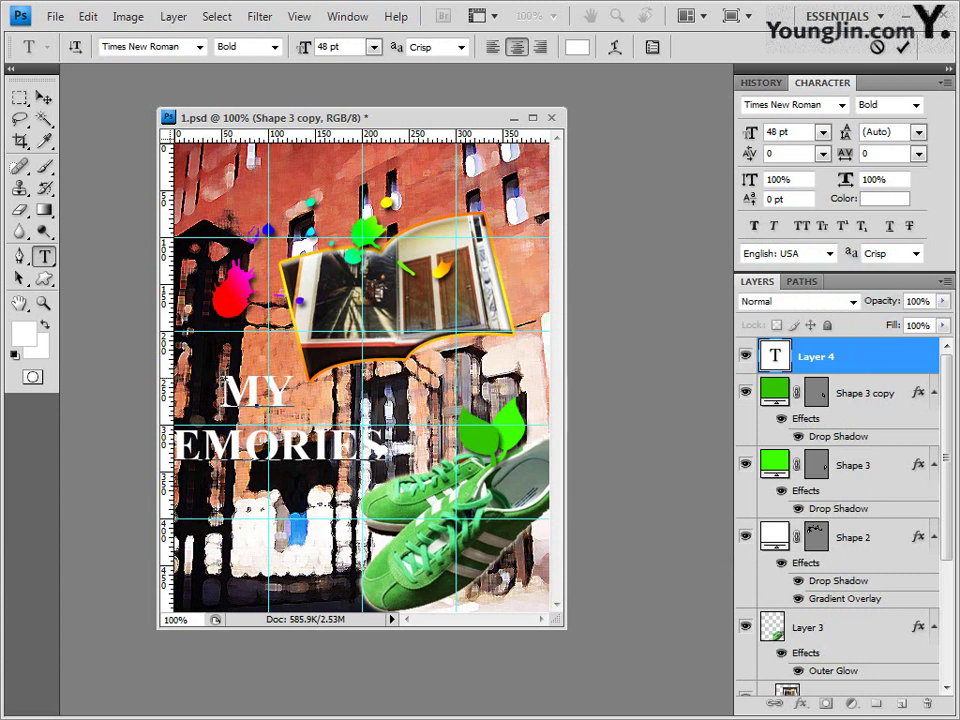
pyautogui.hotkey('ctrl', 'a')
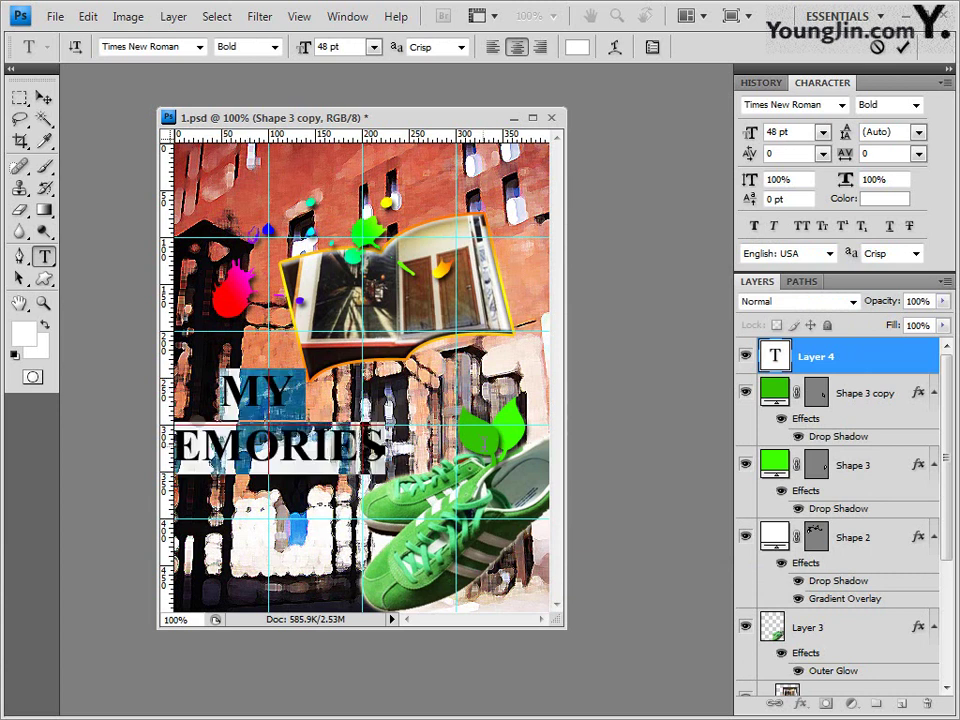
pyautogui.moveTo(432, 350); pyautogui.dragTo(478, 345)
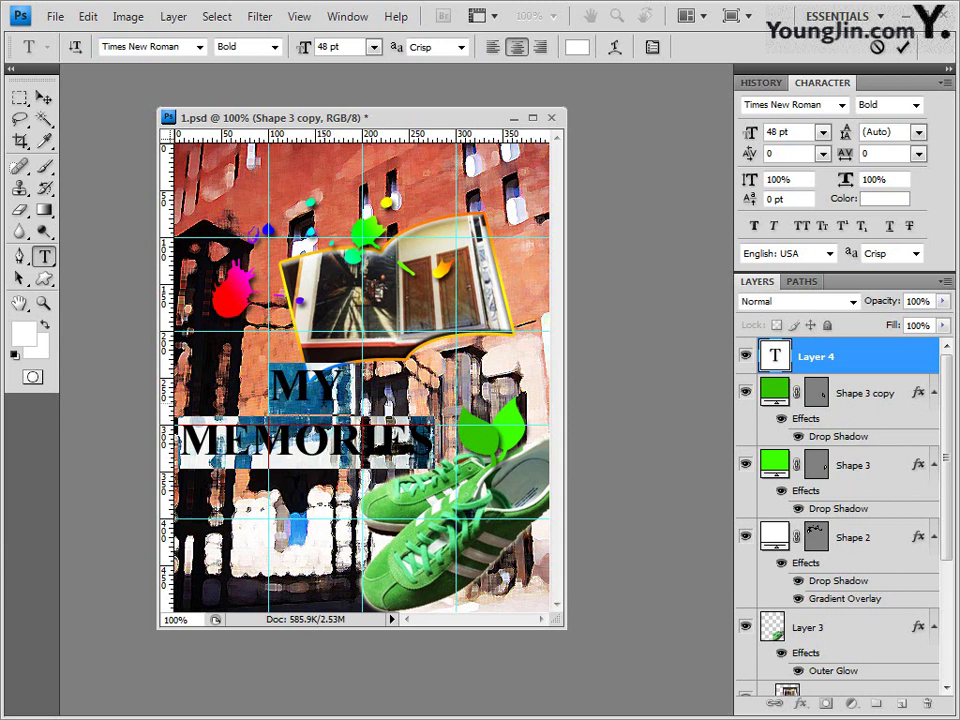
pyautogui.click(248, 300)
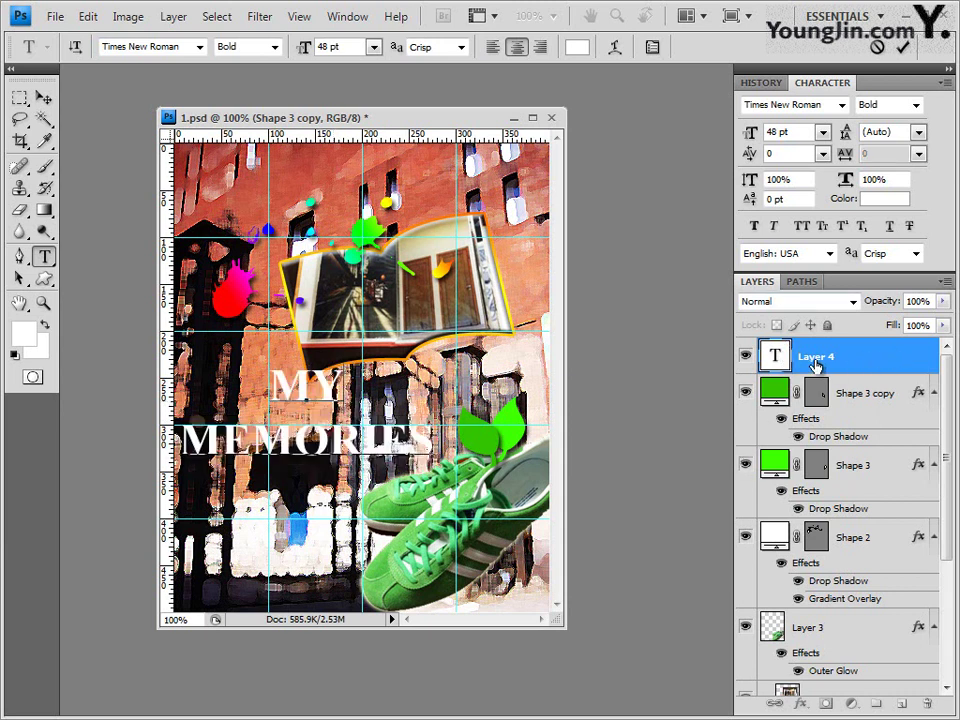
# Commit the "MY MEMORIES" text and add an Outer Glow effect to its layer
pyautogui.click(889, 360)
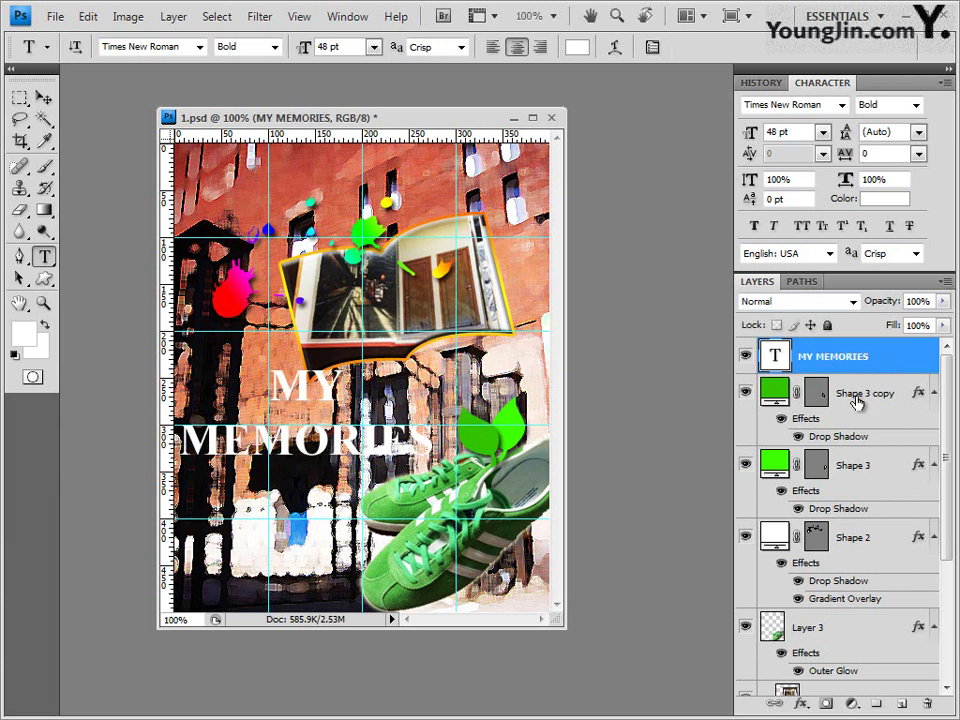
pyautogui.click(803, 705)
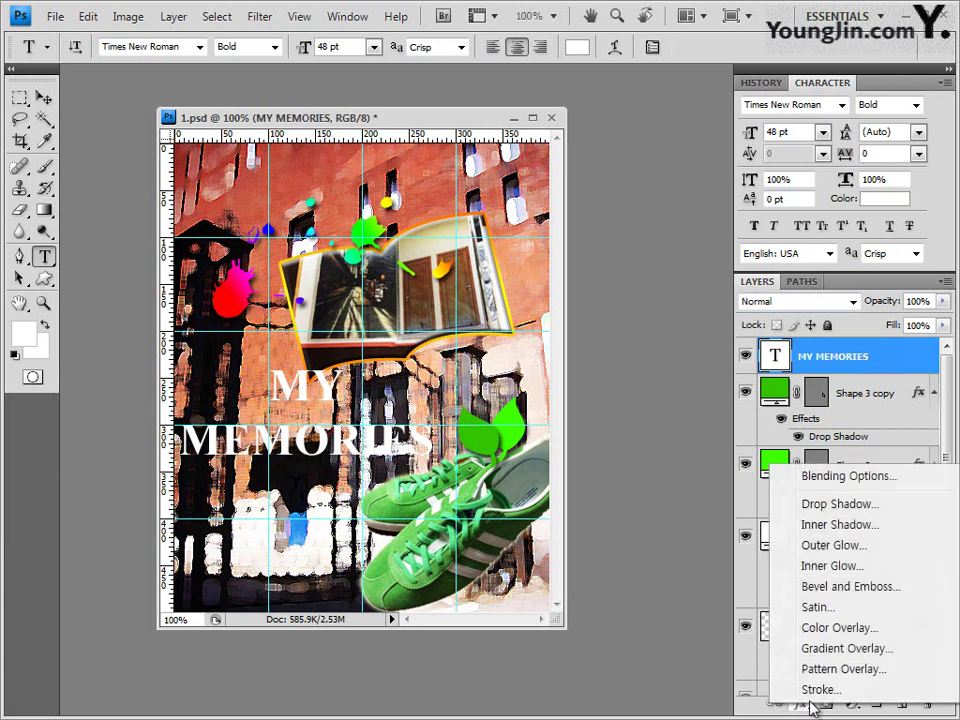
pyautogui.click(834, 545)
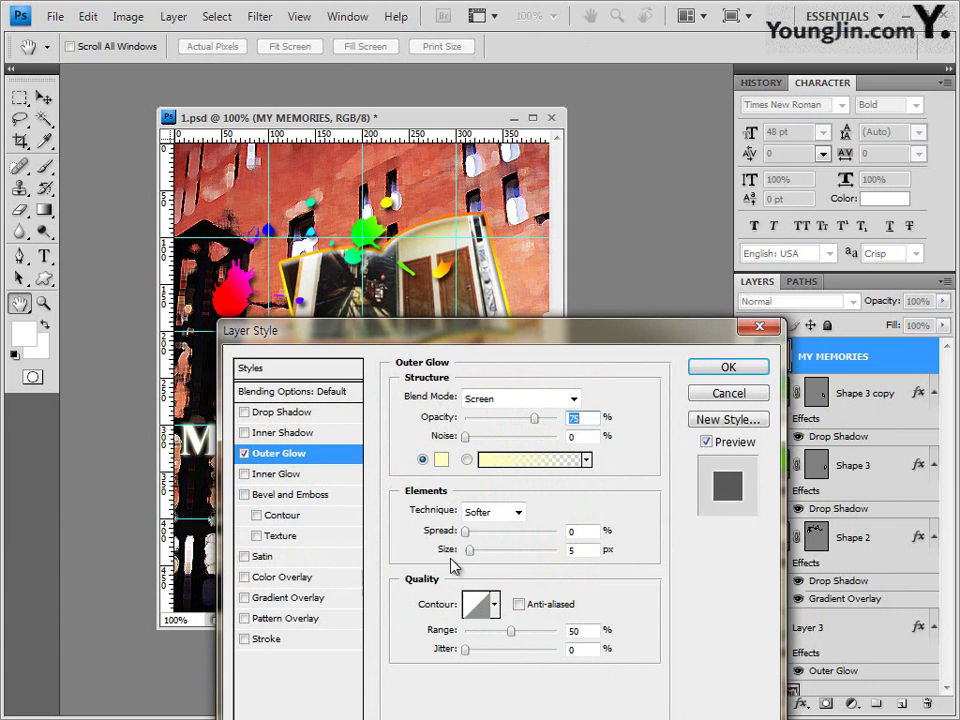
# Add a Stroke effect to the "MY MEMORIES" layer and set its size to 1 px
pyautogui.click(270, 638)
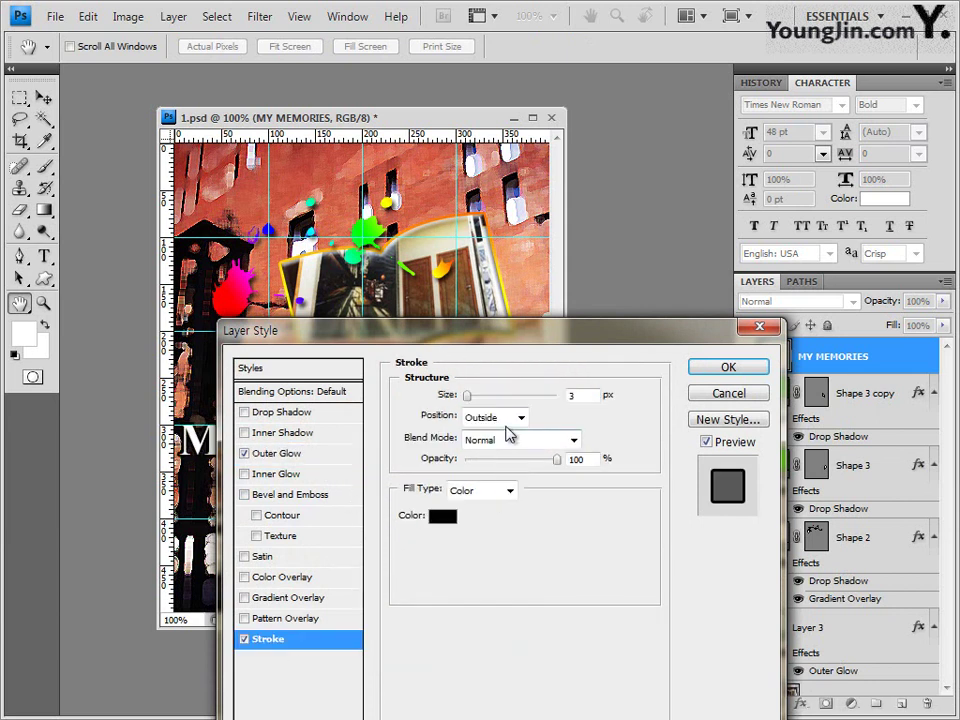
pyautogui.moveTo(561, 332); pyautogui.dragTo(561, 252)
pyautogui.click(583, 315)
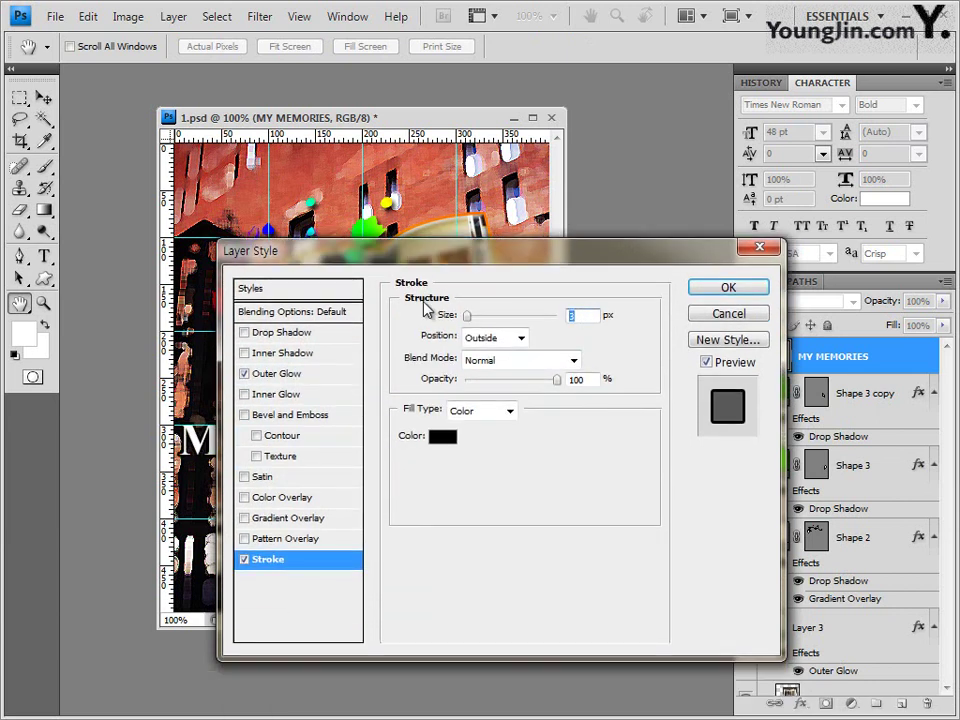
pyautogui.write('1')
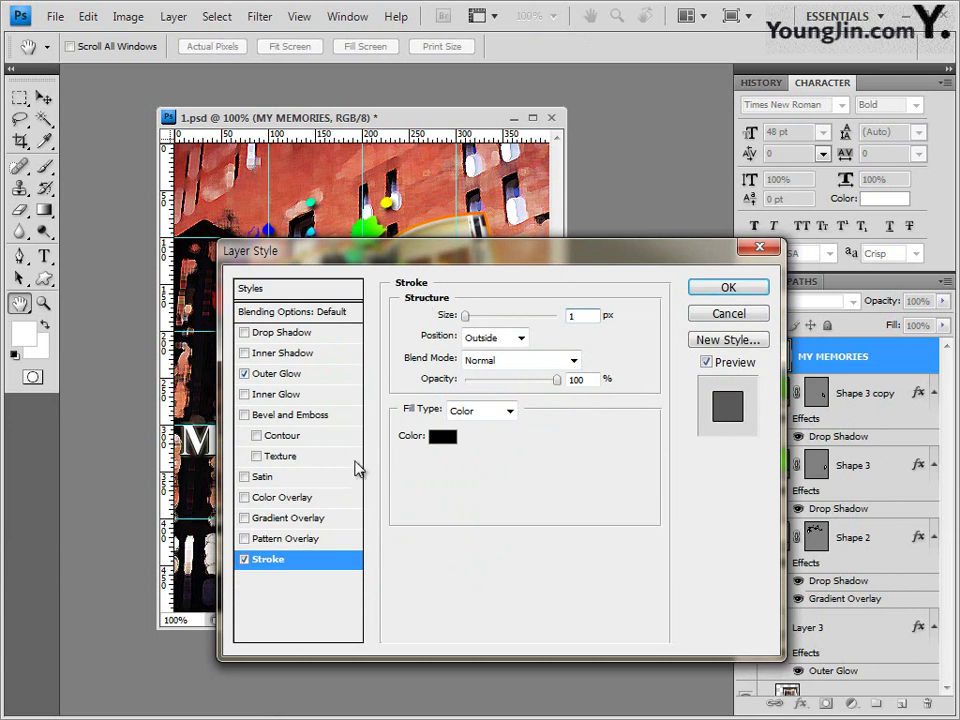
# Set the text stroke's colour to #c09a00 and apply the layer style
pyautogui.click(443, 439)
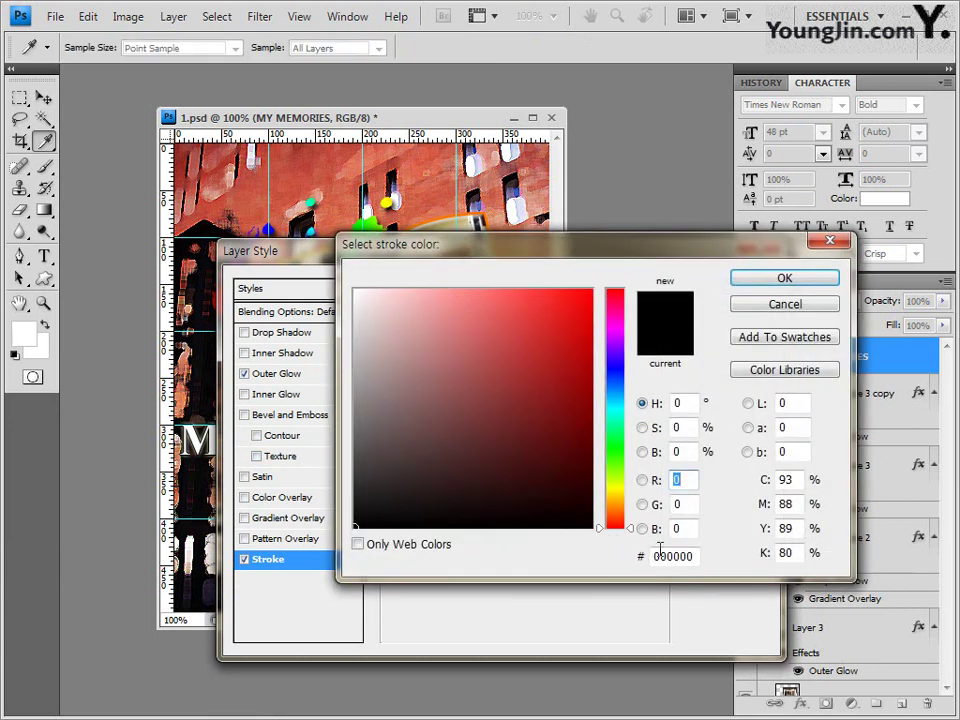
pyautogui.click(696, 556)
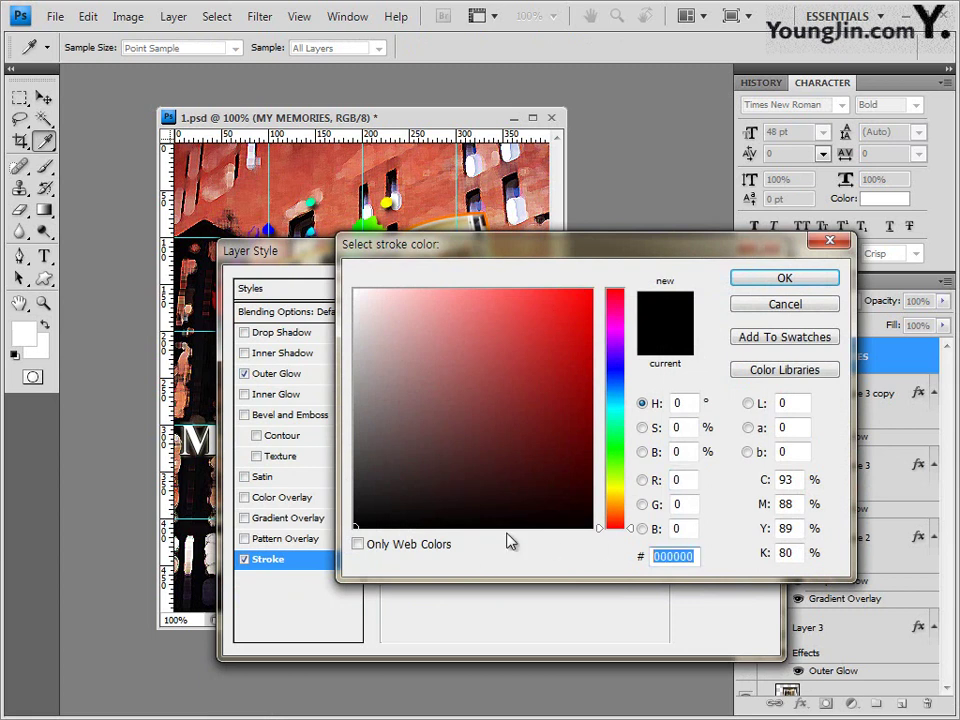
pyautogui.write('c0')
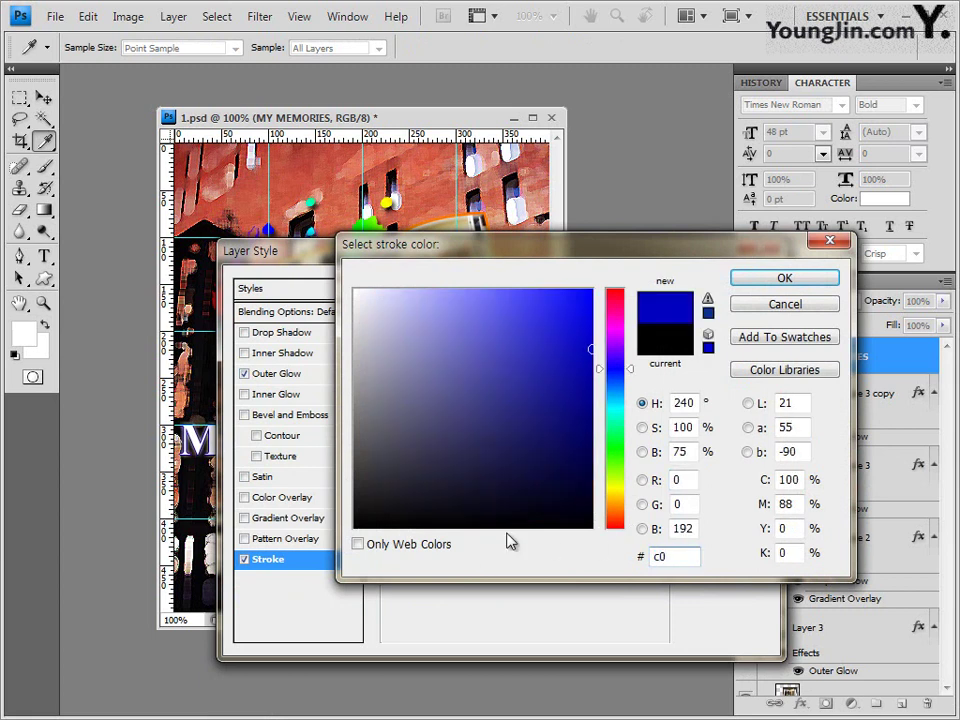
pyautogui.write('9a00')
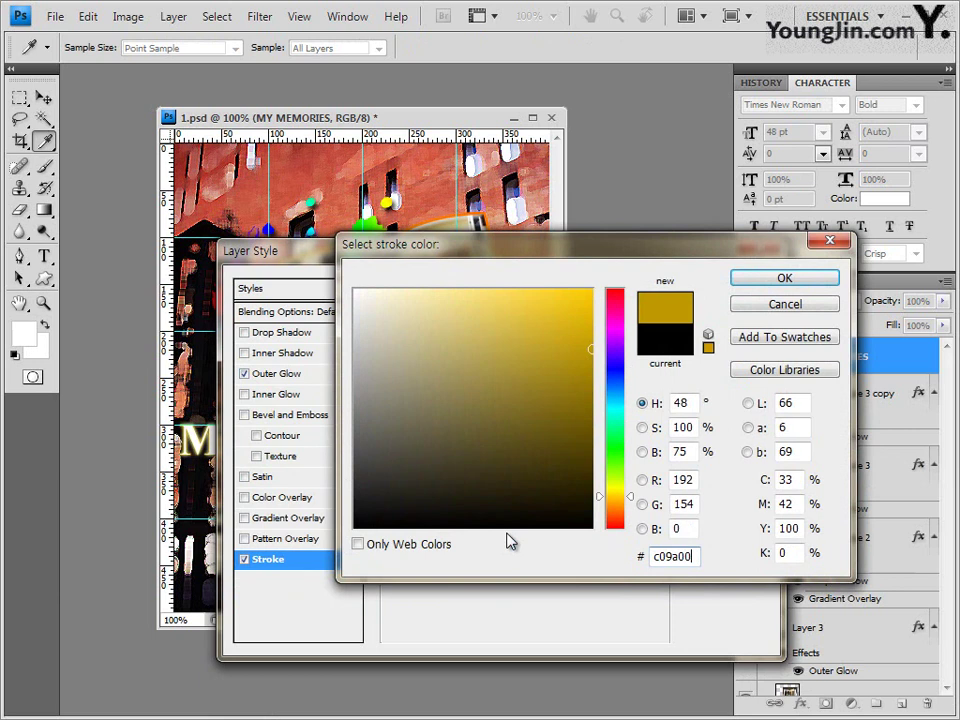
pyautogui.click(787, 276)
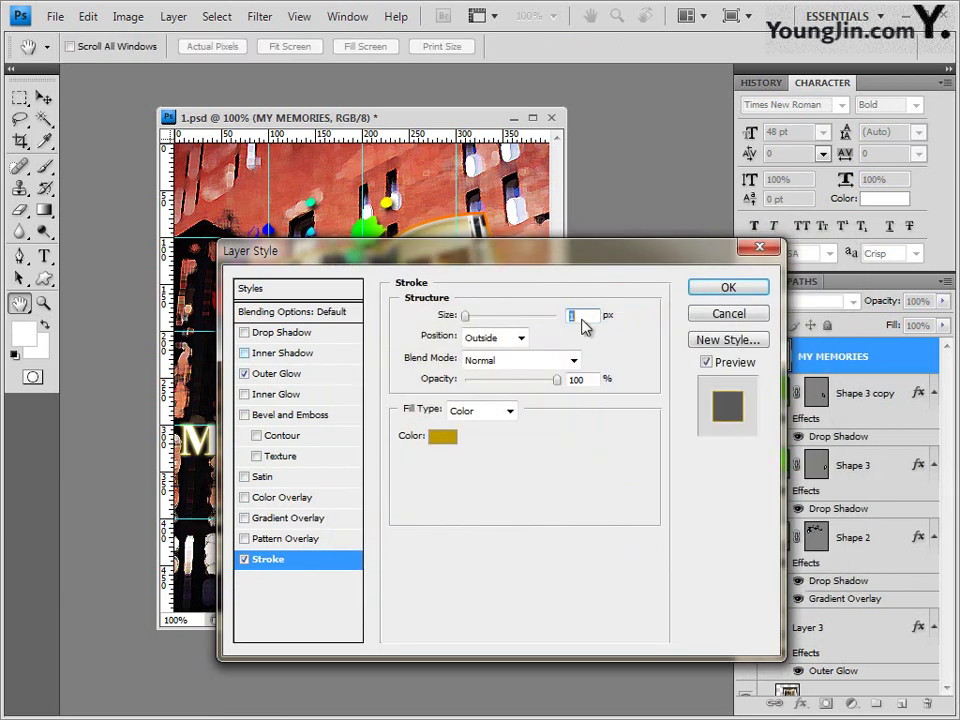
pyautogui.click(754, 290)
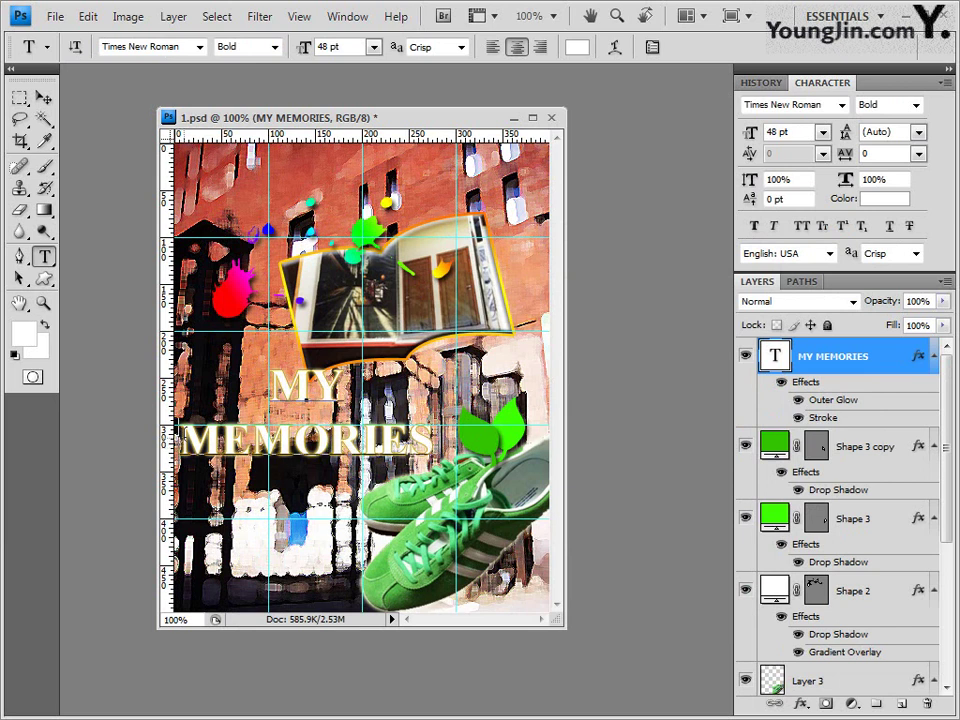
# Select the word "MEMORIES" on the second line of the text for editing
pyautogui.moveTo(178, 440); pyautogui.dragTo(433, 442)
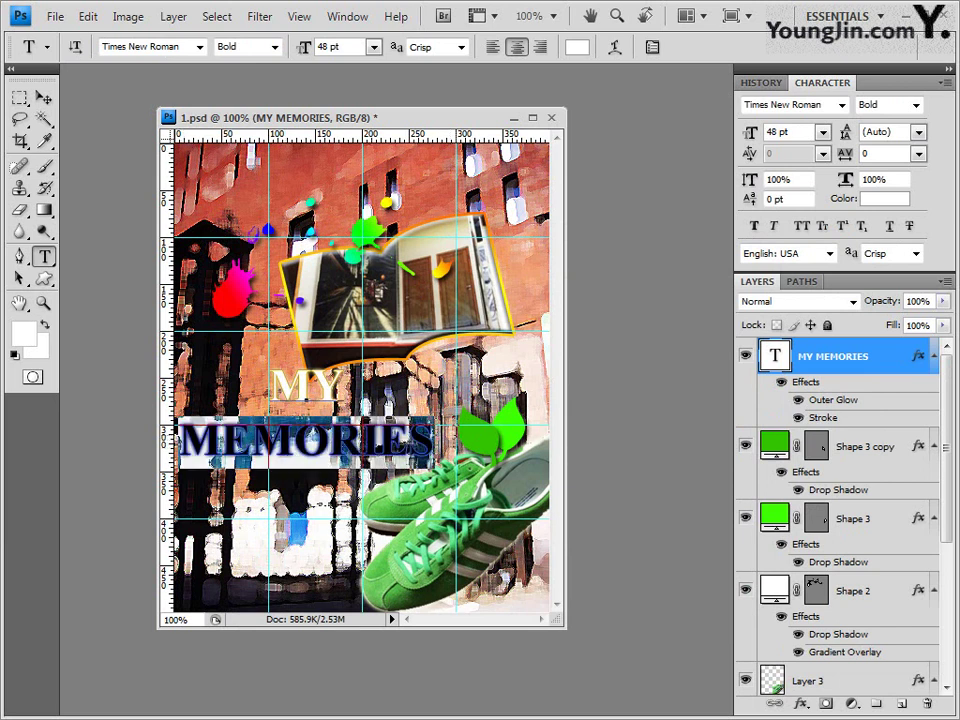
# Set the selected word MEMORIES to 36 pt, colour it yellow #fff100 and hide its selection highlight
pyautogui.click(228, 368)
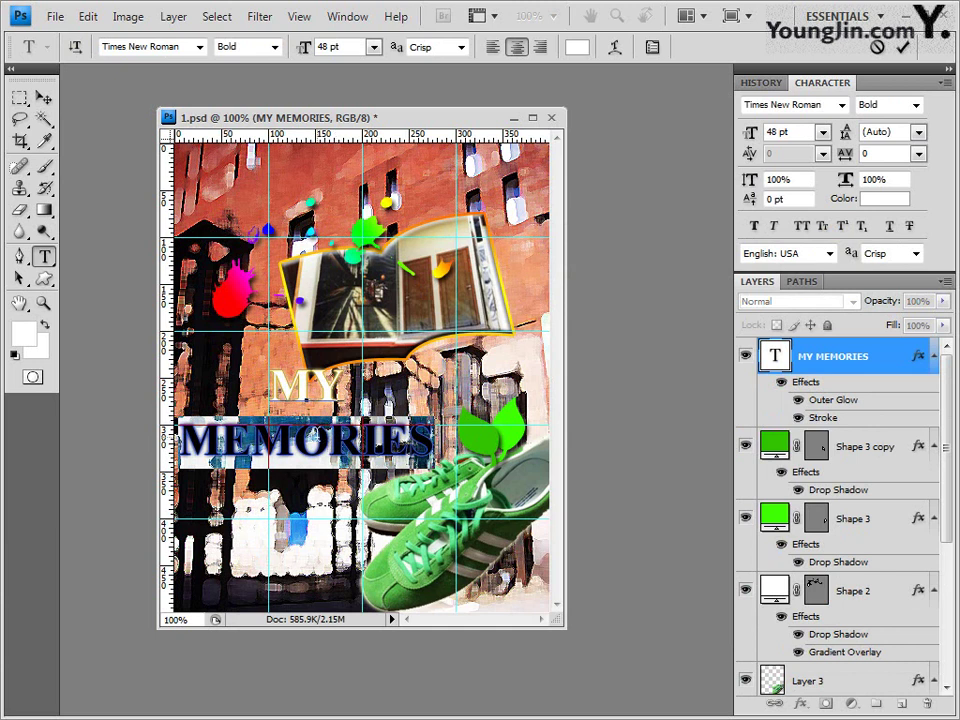
pyautogui.click(335, 47)
pyautogui.write('36')
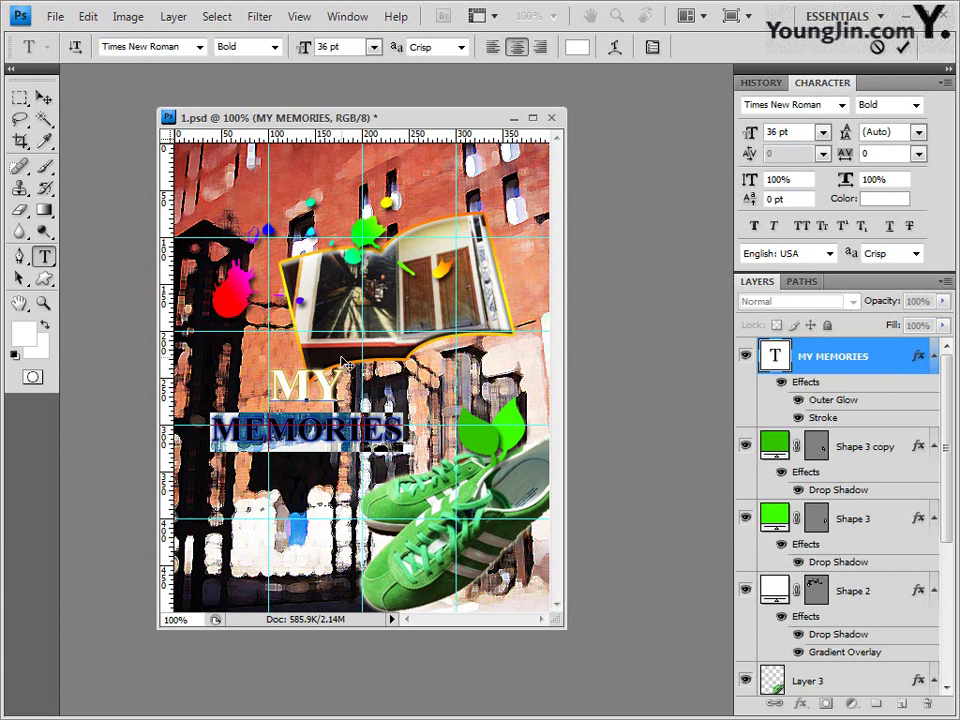
pyautogui.click(578, 52)
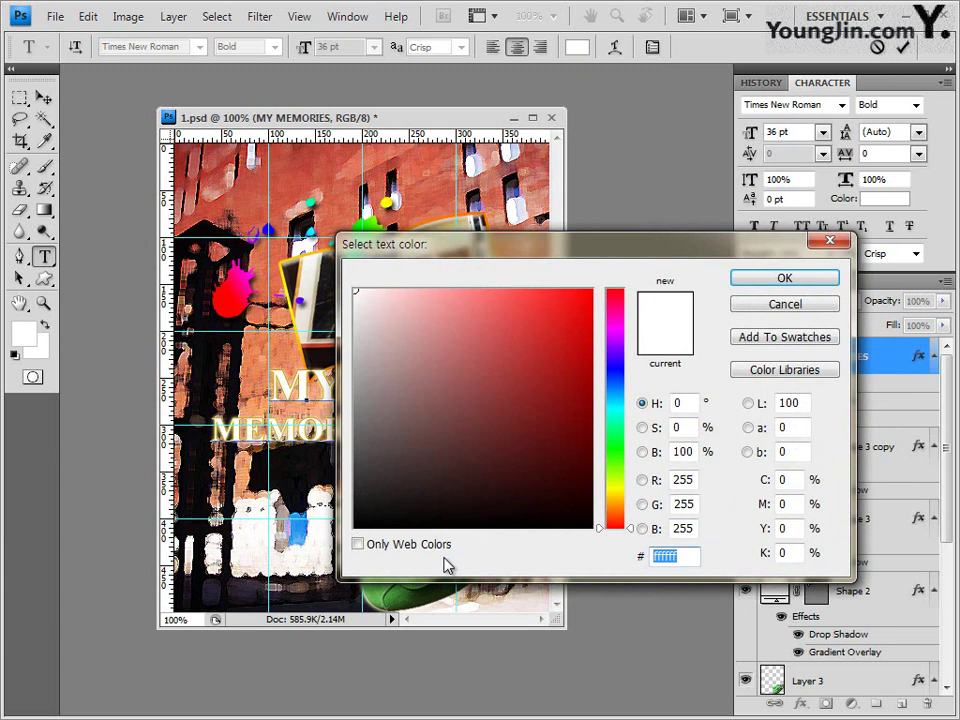
pyautogui.write('fff100')
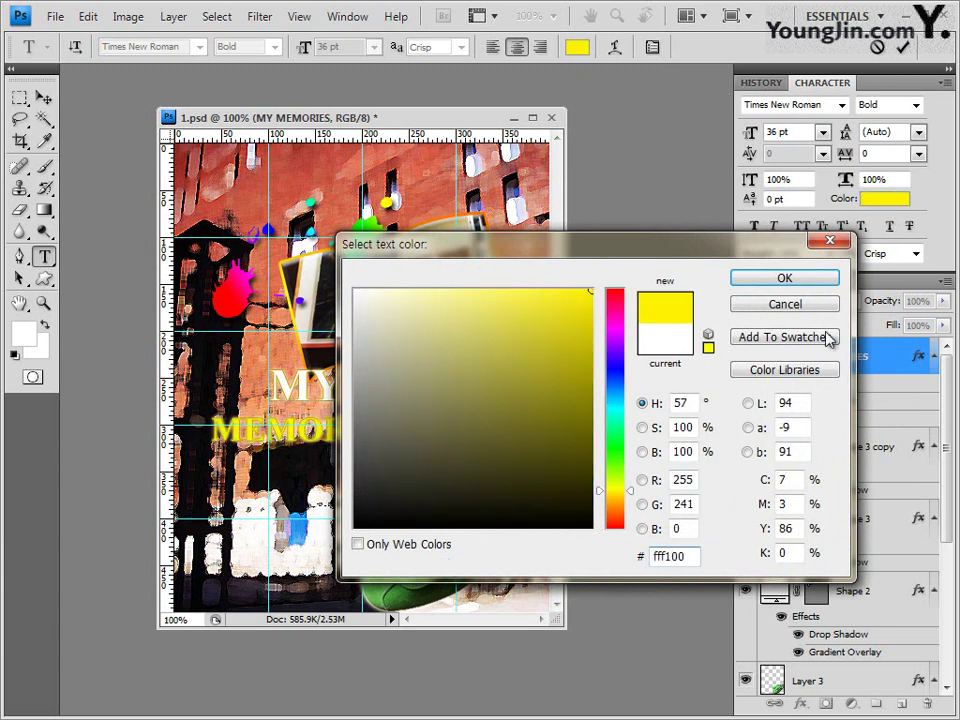
pyautogui.click(790, 279)
pyautogui.hotkey('ctrl', 'h')
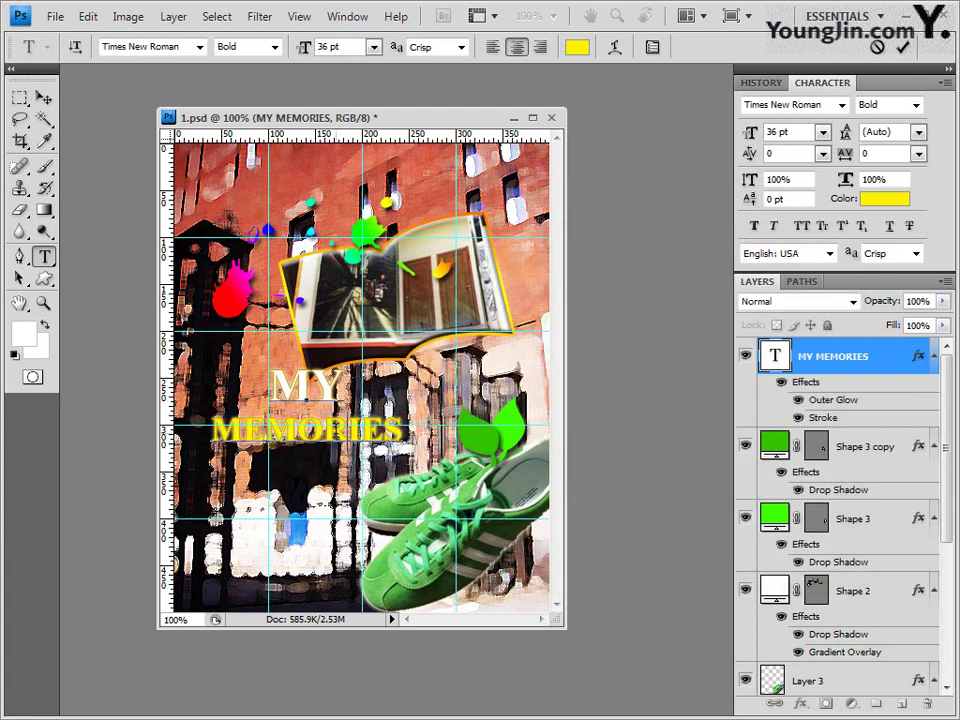
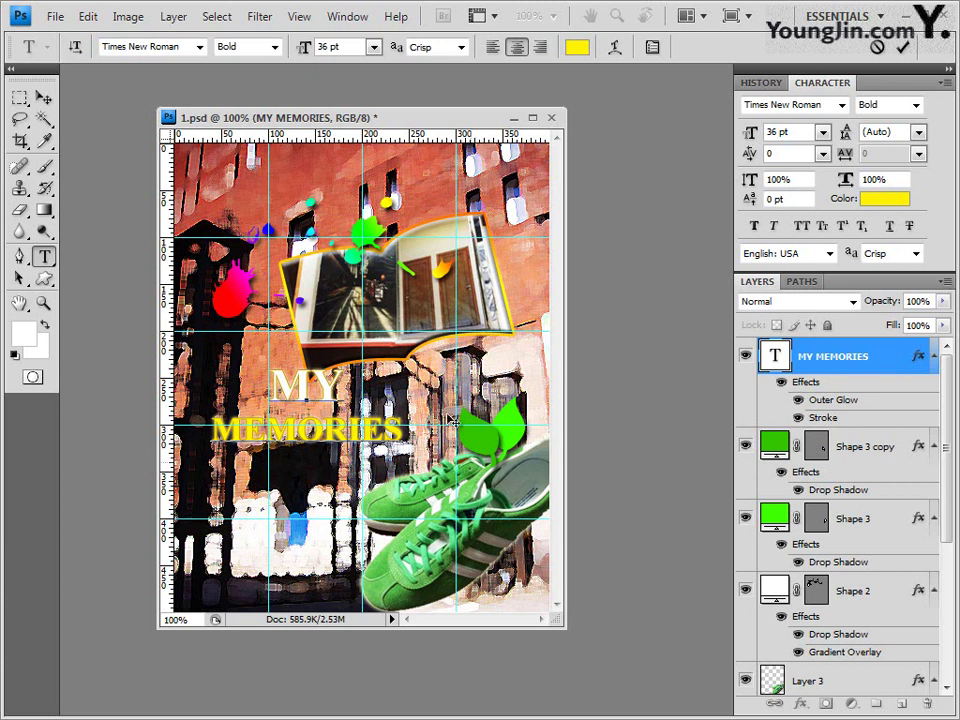
# Warp the MY MEMORIES text with the horizontal Arc Lower style and a bend of +20%
pyautogui.click(615, 48)
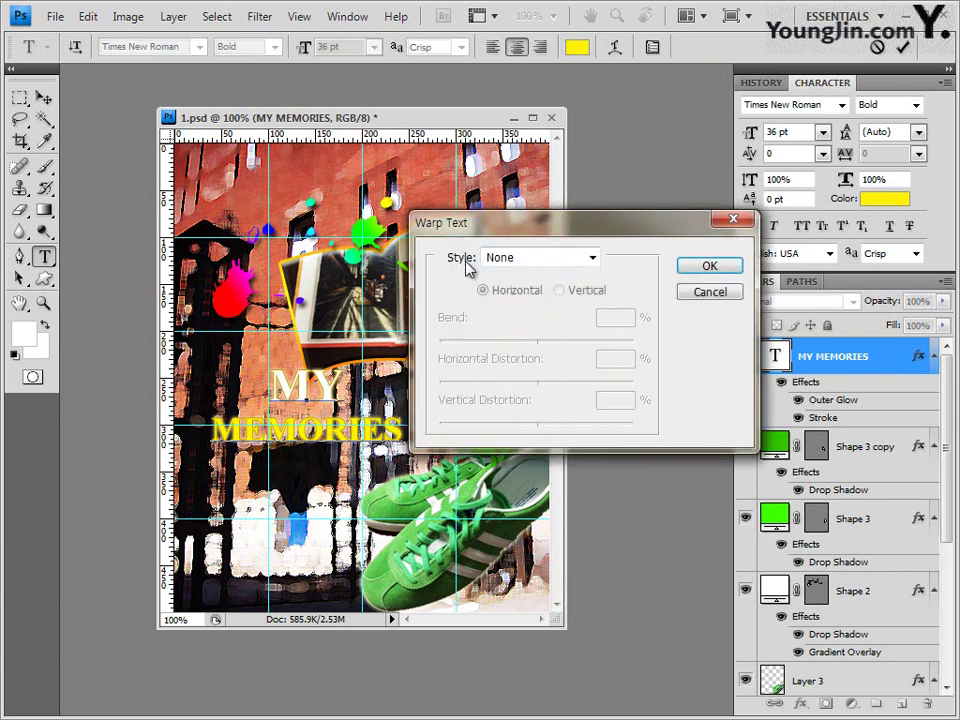
pyautogui.click(593, 258)
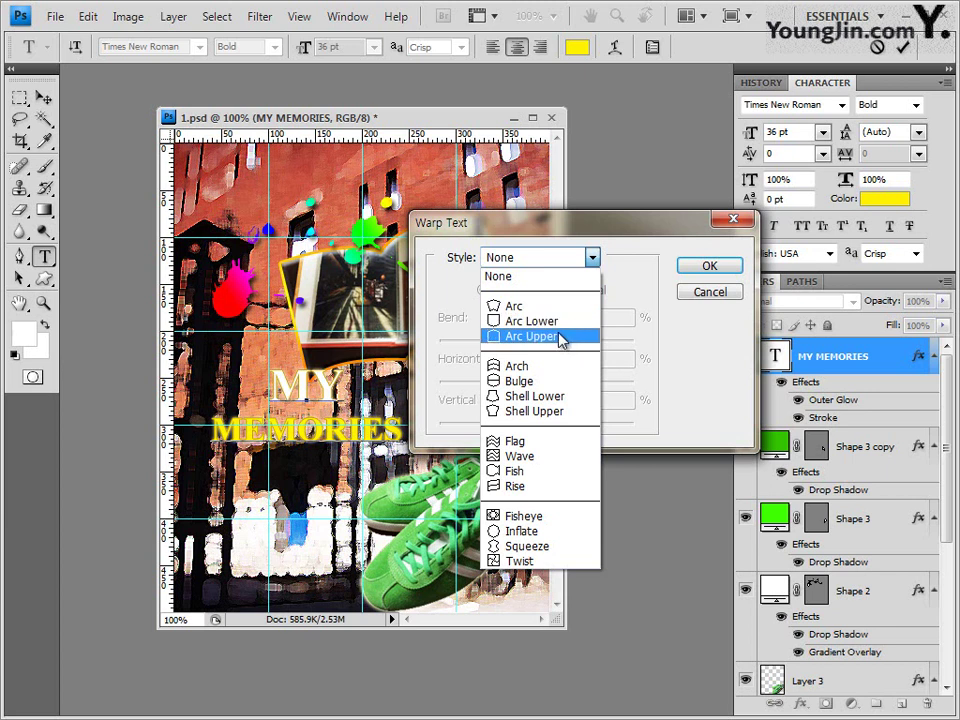
pyautogui.click(535, 321)
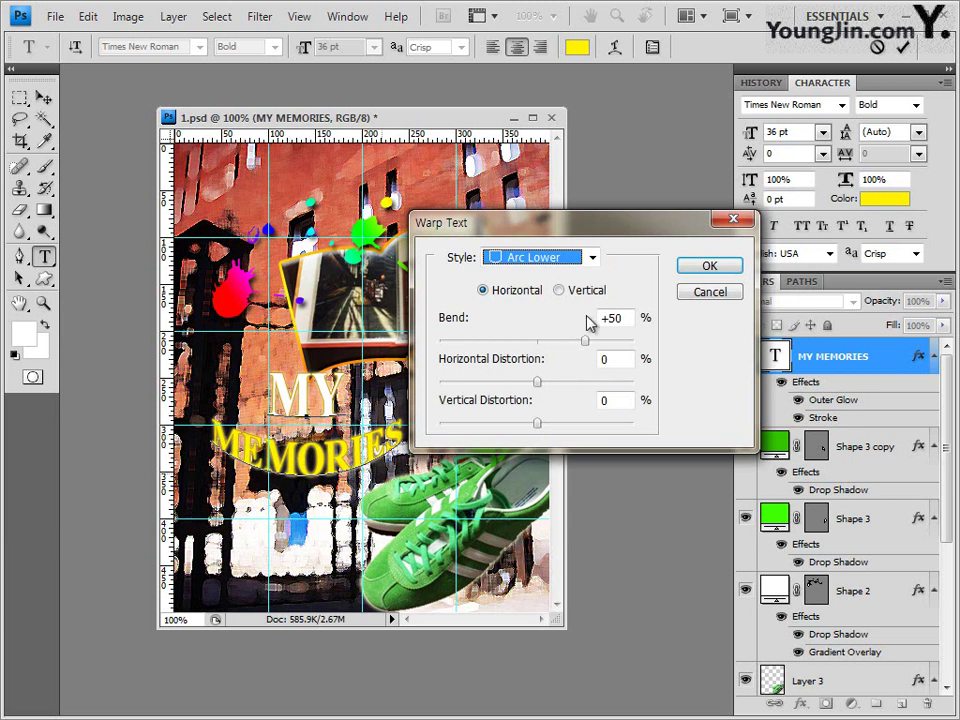
pyautogui.moveTo(570, 222); pyautogui.dragTo(666, 164)
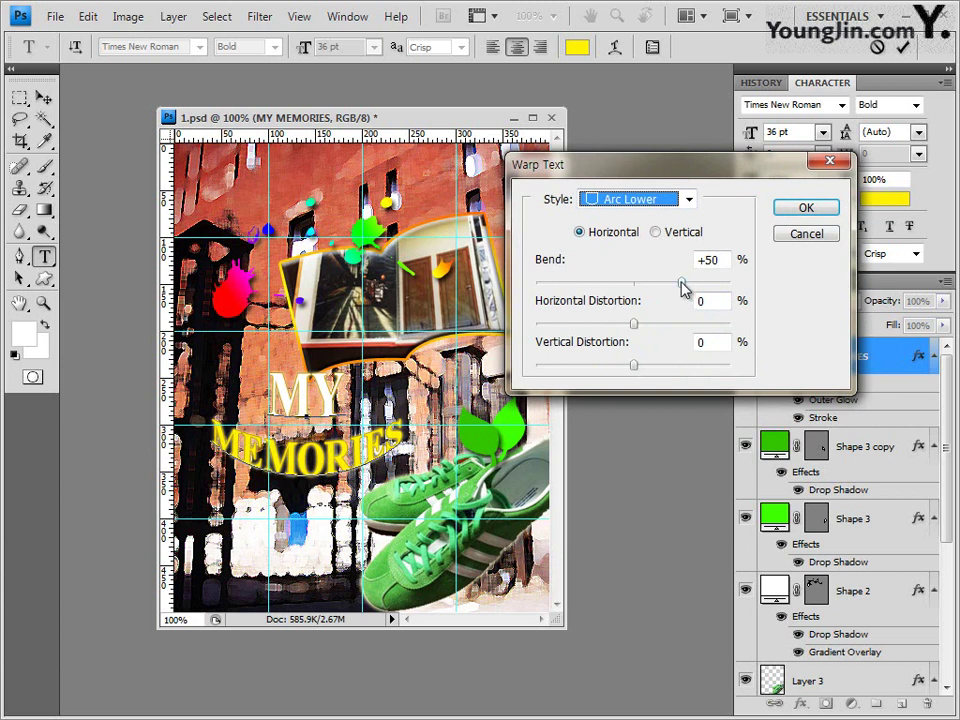
pyautogui.moveTo(682, 287); pyautogui.dragTo(654, 289)
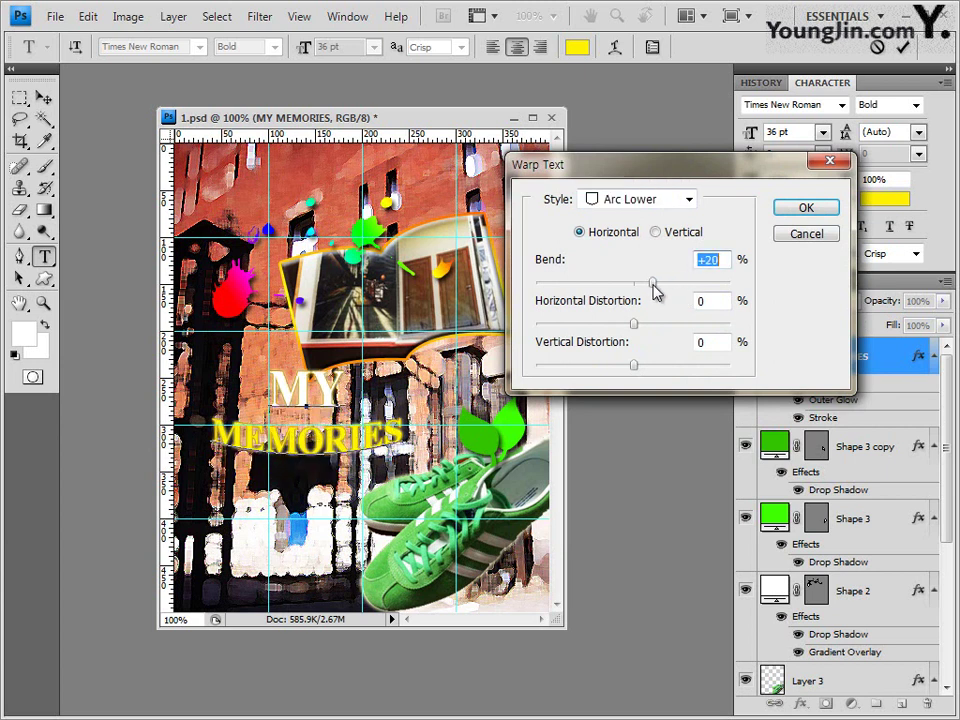
pyautogui.click(824, 210)
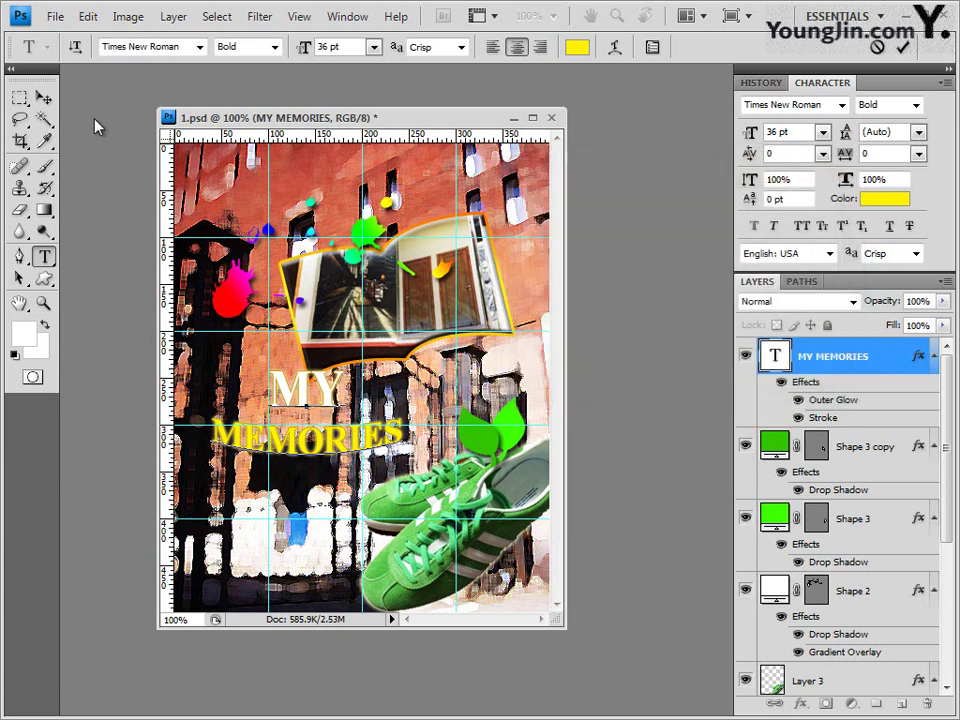
# Move the MY MEMORIES text down and right, clear of the book, and nudge it slightly further right
pyautogui.click(45, 98)
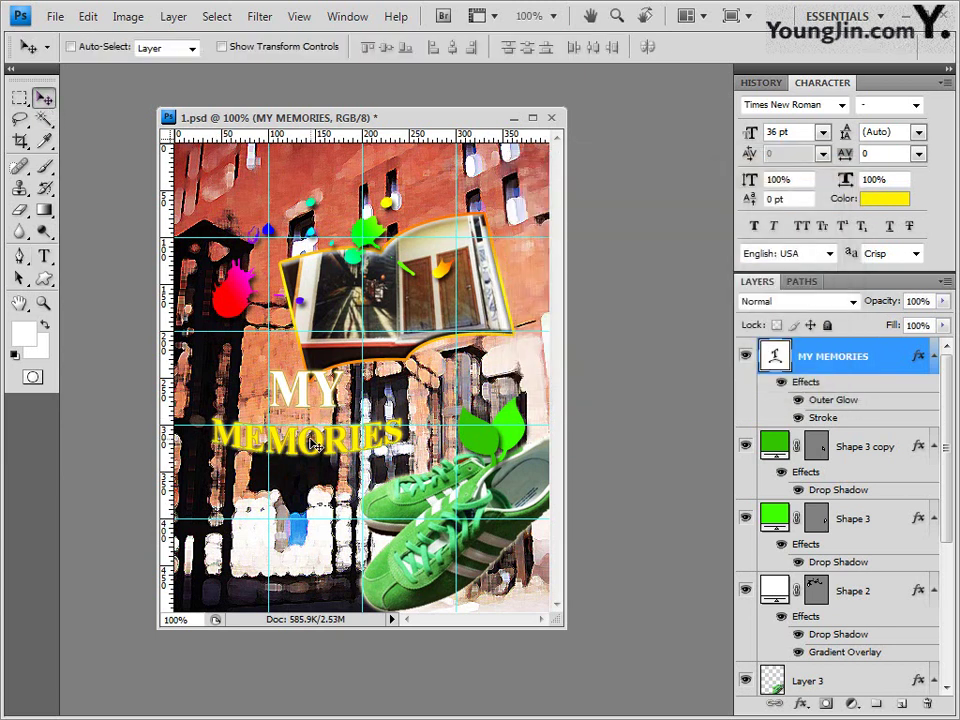
pyautogui.moveTo(316, 444); pyautogui.dragTo(331, 470)
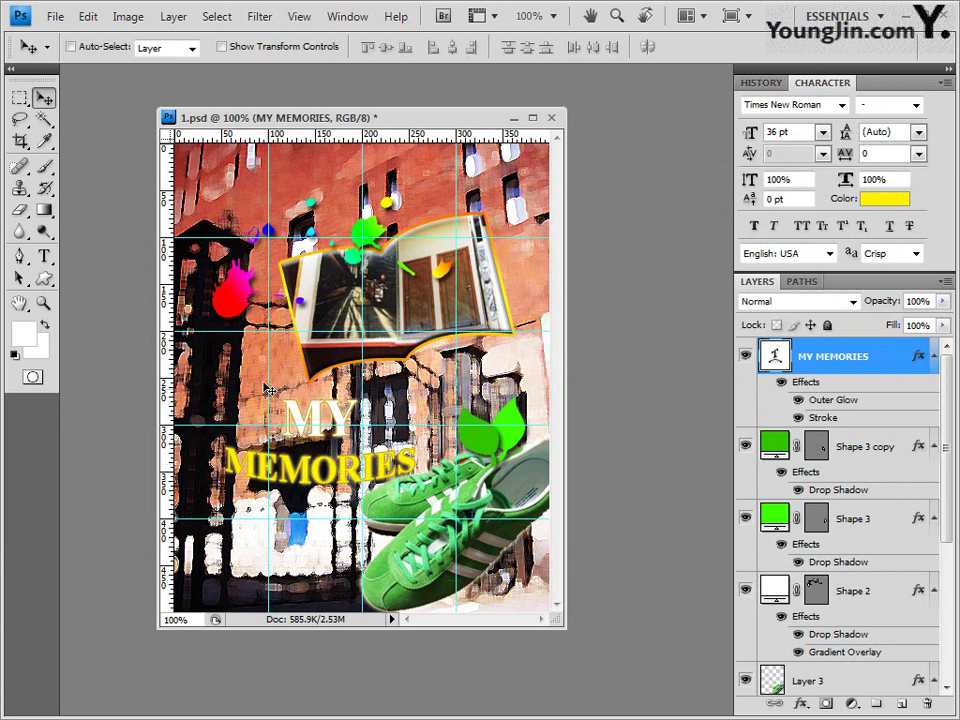
pyautogui.press('Right')
pyautogui.press('Right')
pyautogui.press('Right')
pyautogui.press('Right')
pyautogui.press('Right')
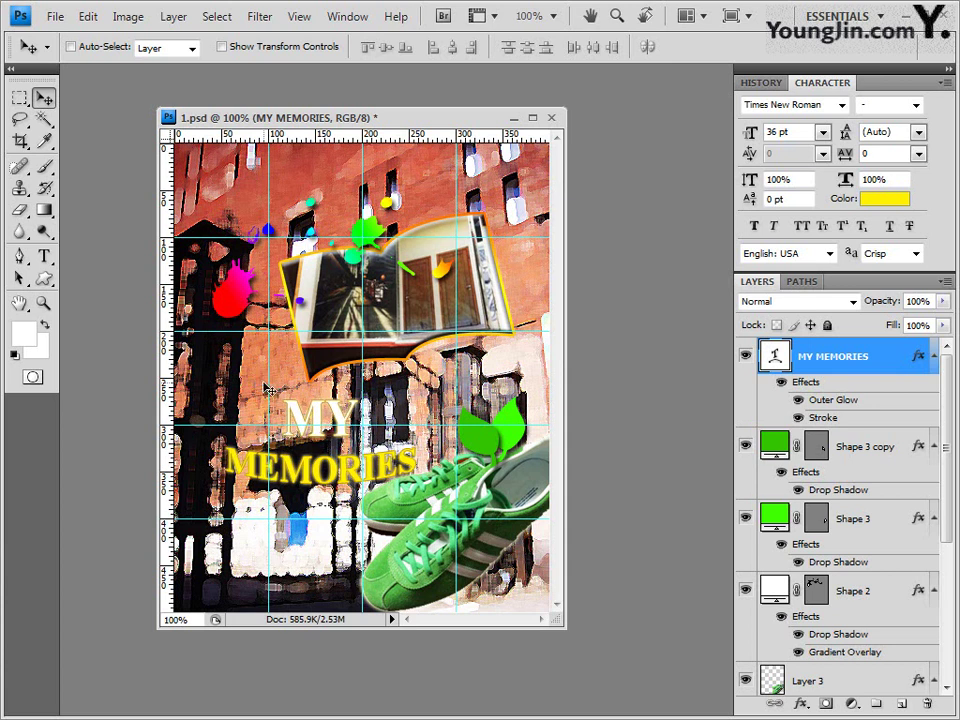
# Save 1.psd with Maximize compatibility enabled
pyautogui.click(56, 17)
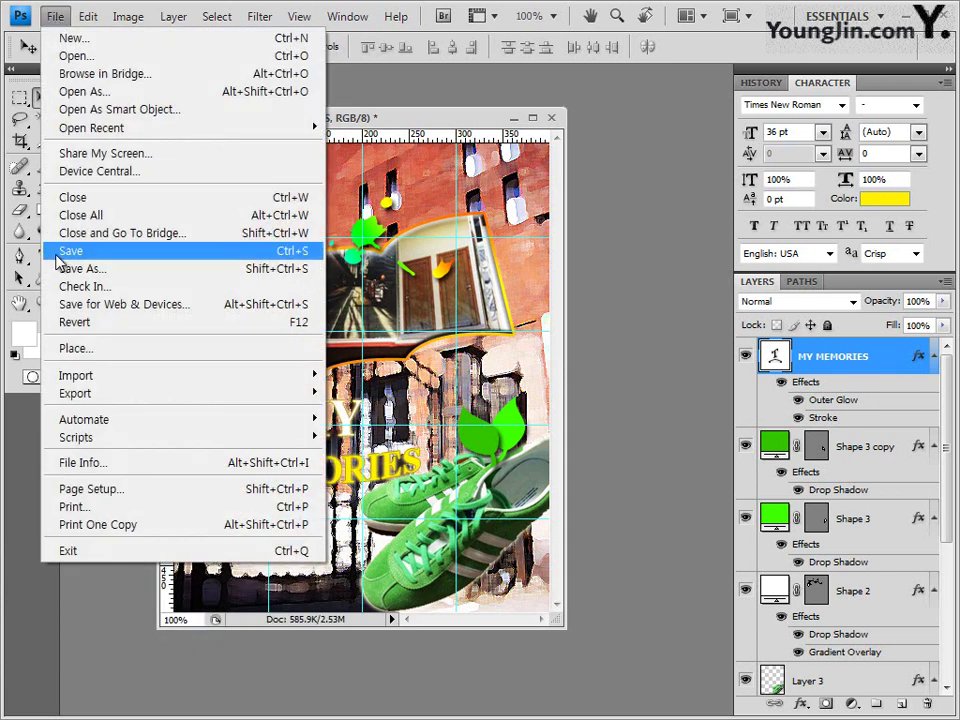
pyautogui.click(62, 255)
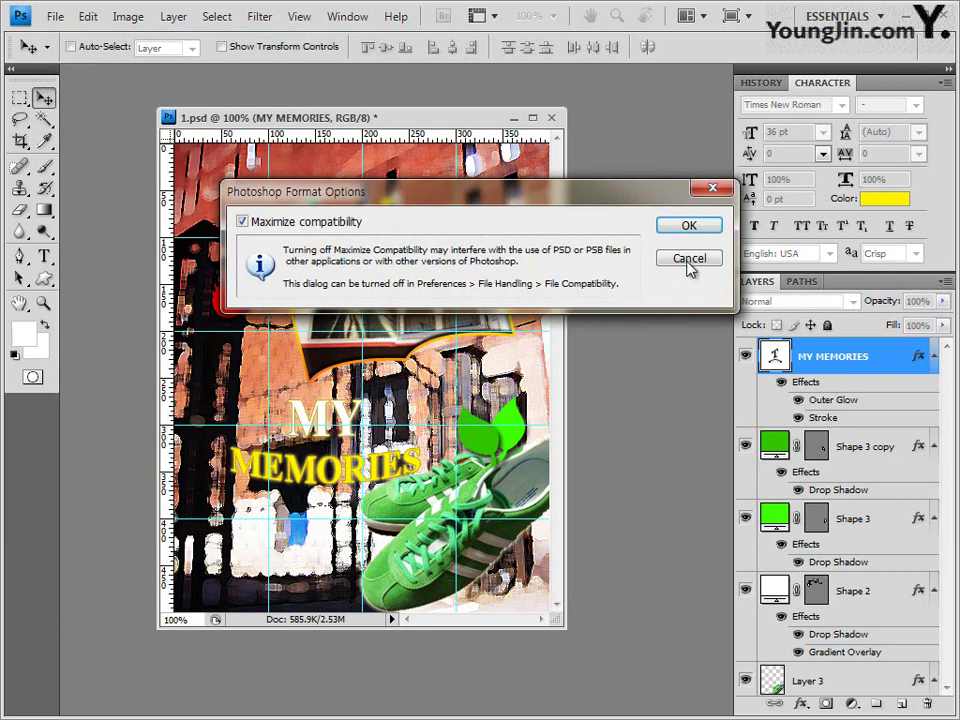
pyautogui.press('Return')
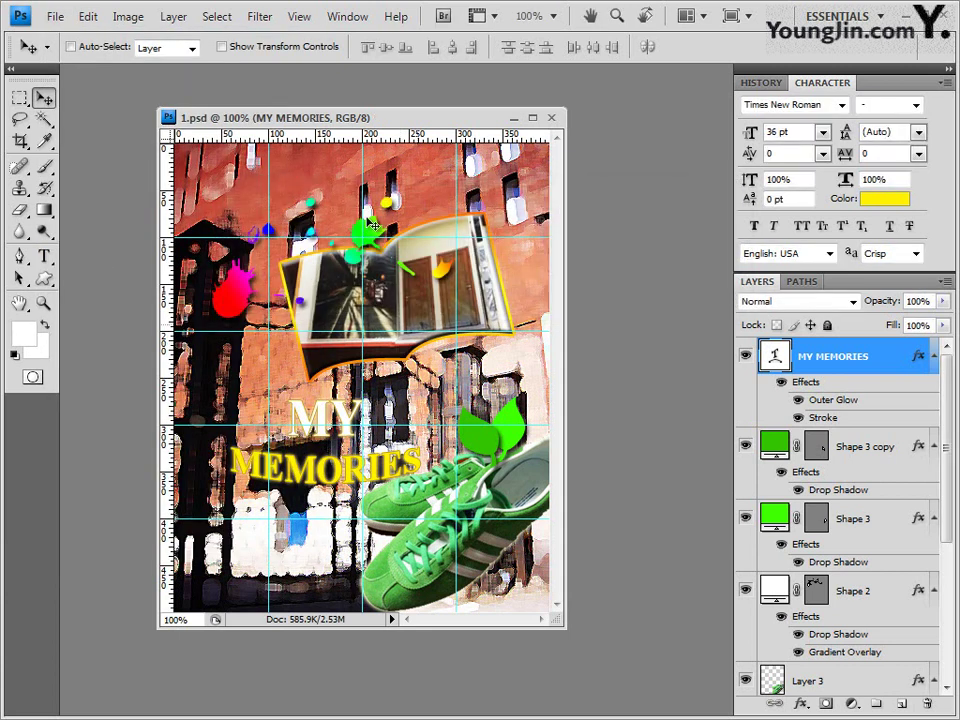
# Start saving a separate copy of the document in the GTQ folder, with JPEG as the file format
pyautogui.click(56, 16)
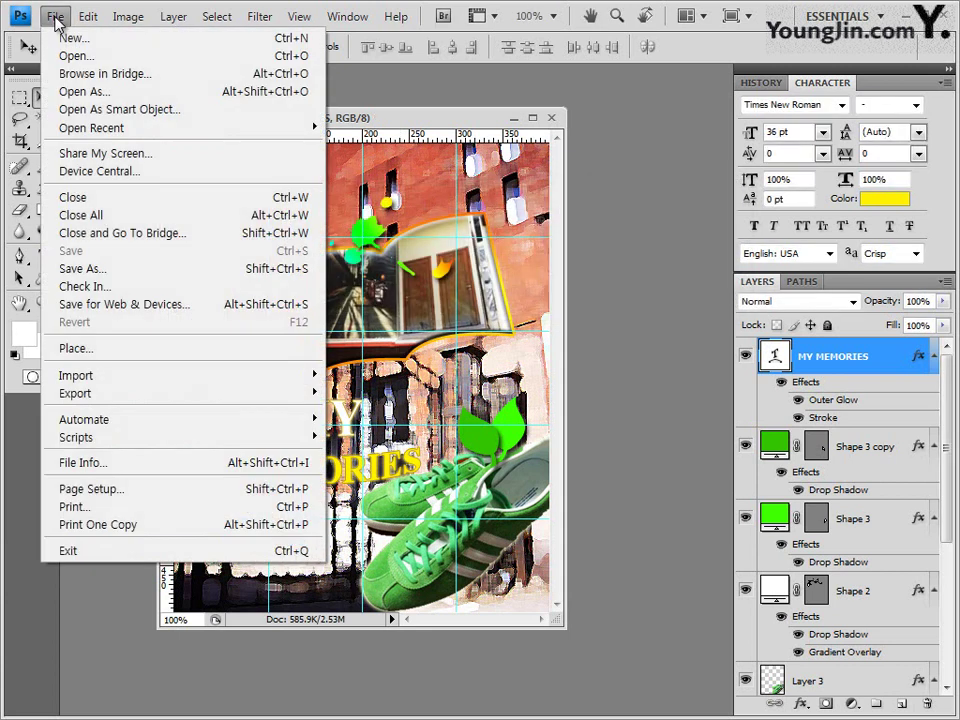
pyautogui.click(96, 270)
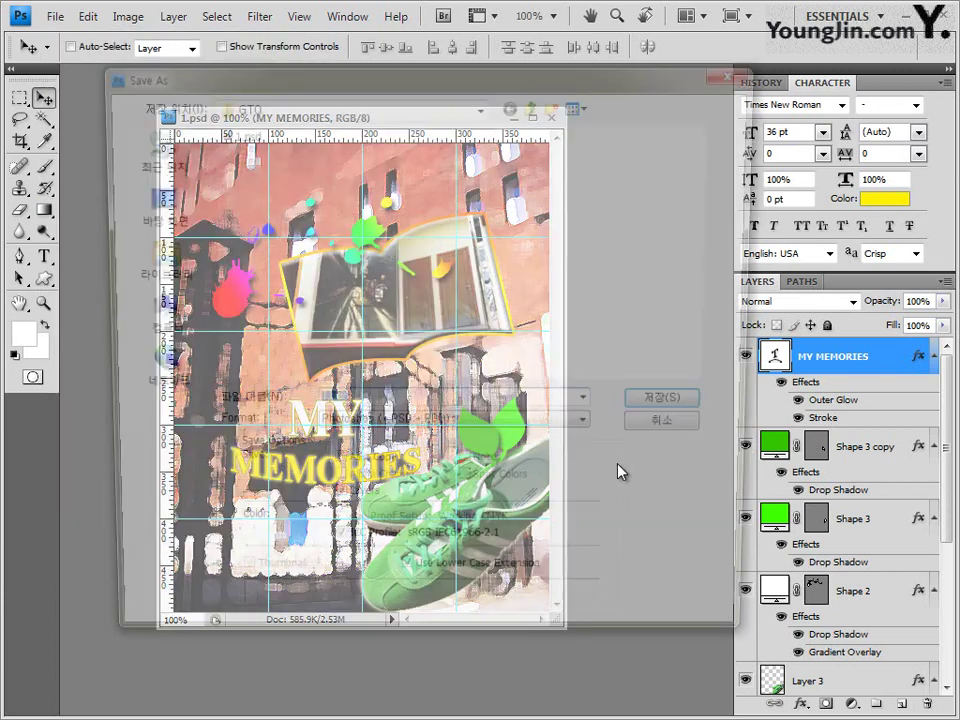
pyautogui.click(390, 429)
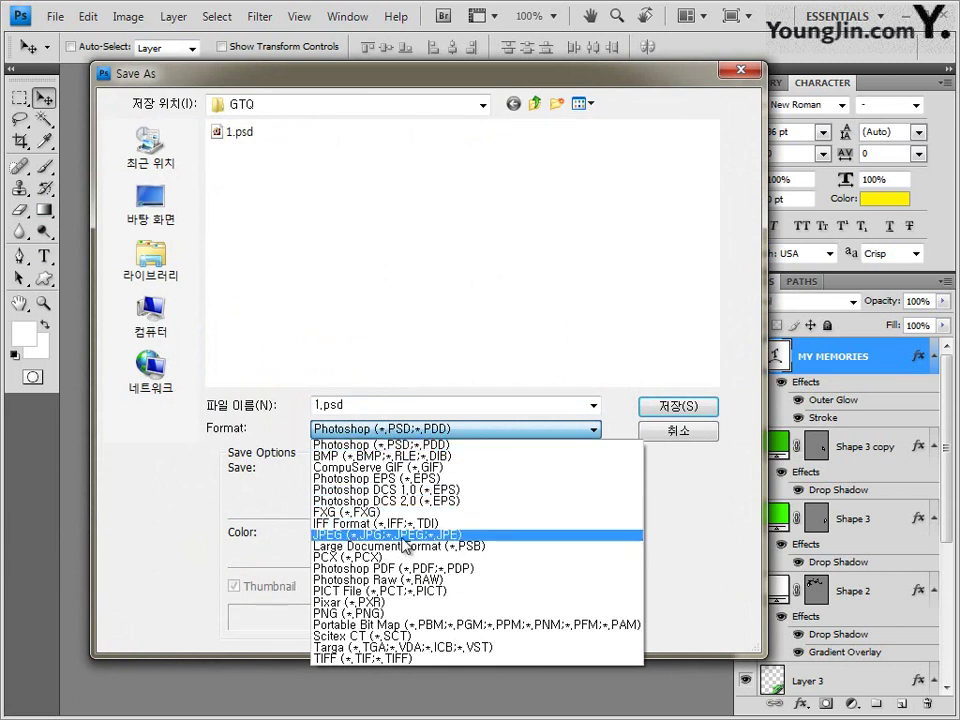
pyautogui.click(404, 536)
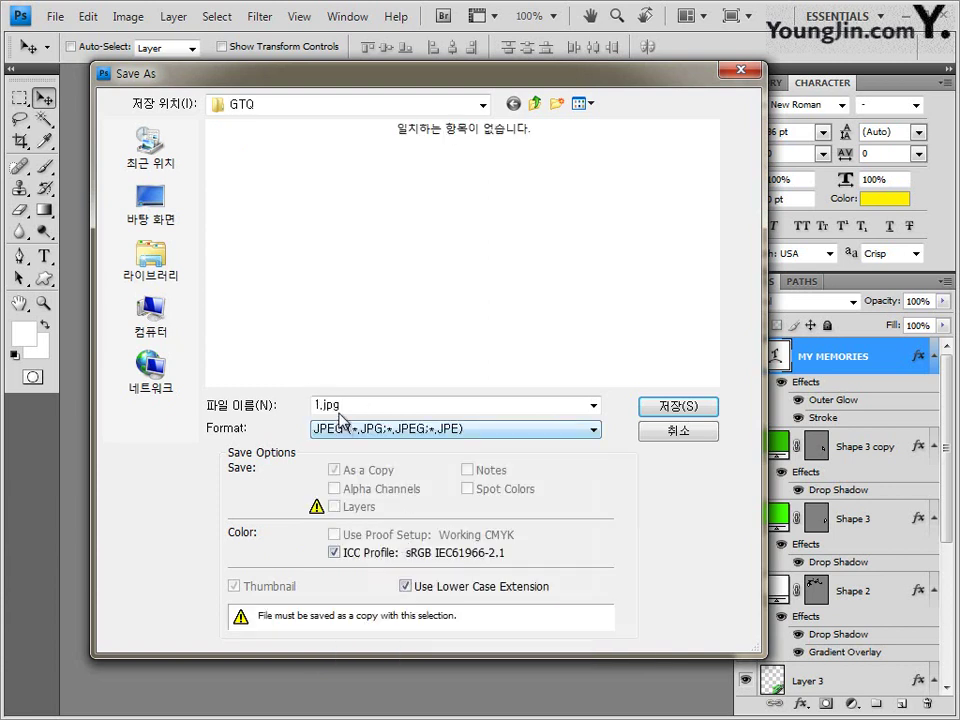
# Name the JPEG copy with the registration number, the full name and 1, joined by hyphens
pyautogui.doubleClick(318, 406)
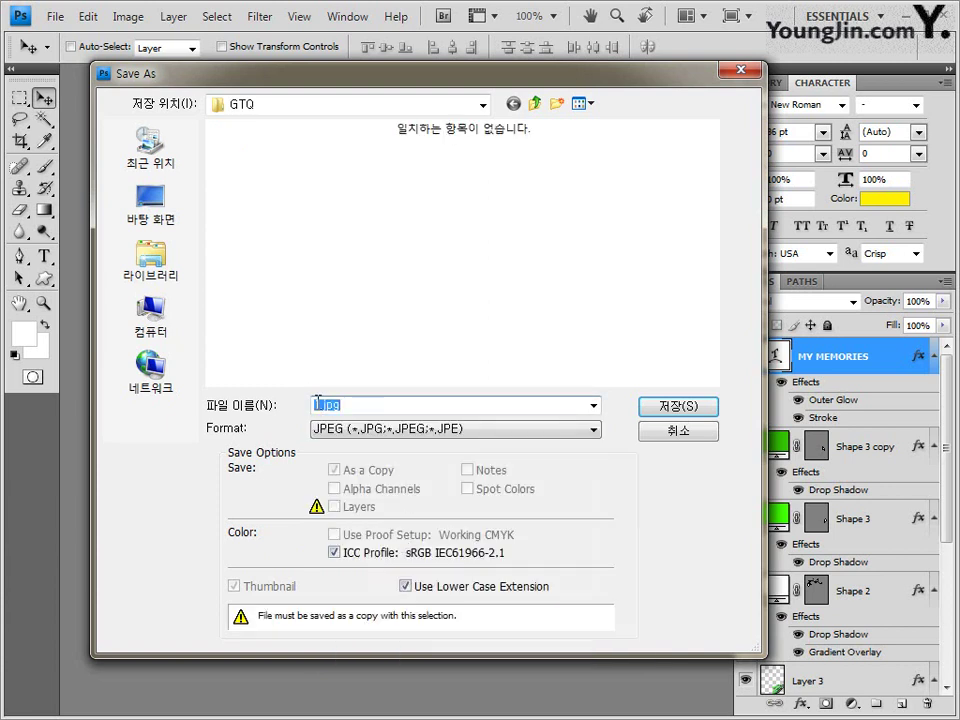
pyautogui.write('11')
pyautogui.press('Tab')
pyautogui.write('0123456789')
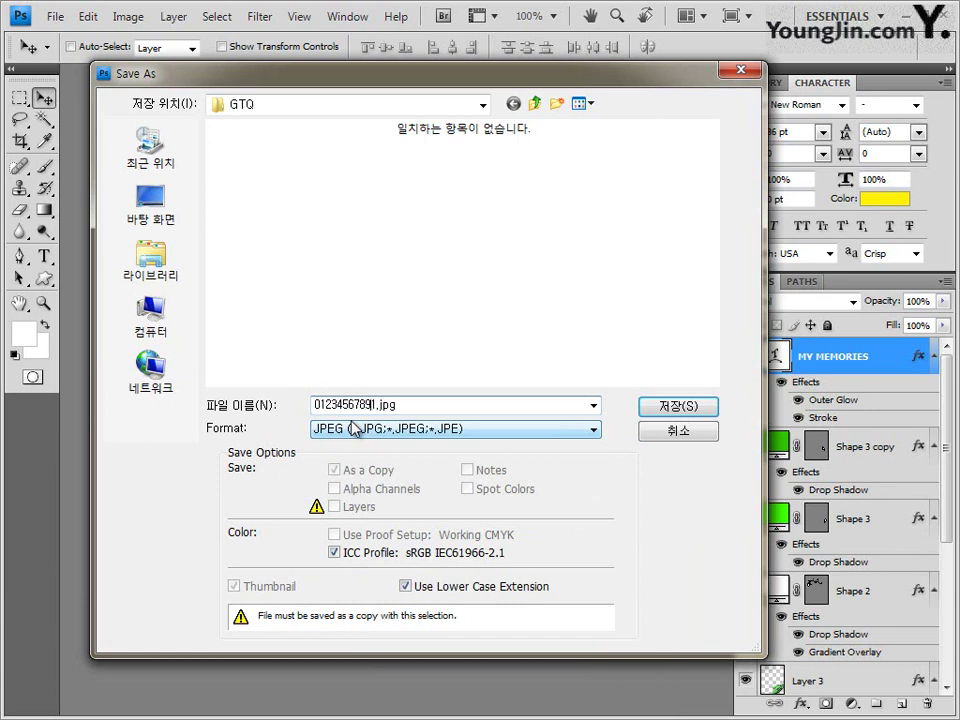
pyautogui.write('-')
pyautogui.write('홍길동-')
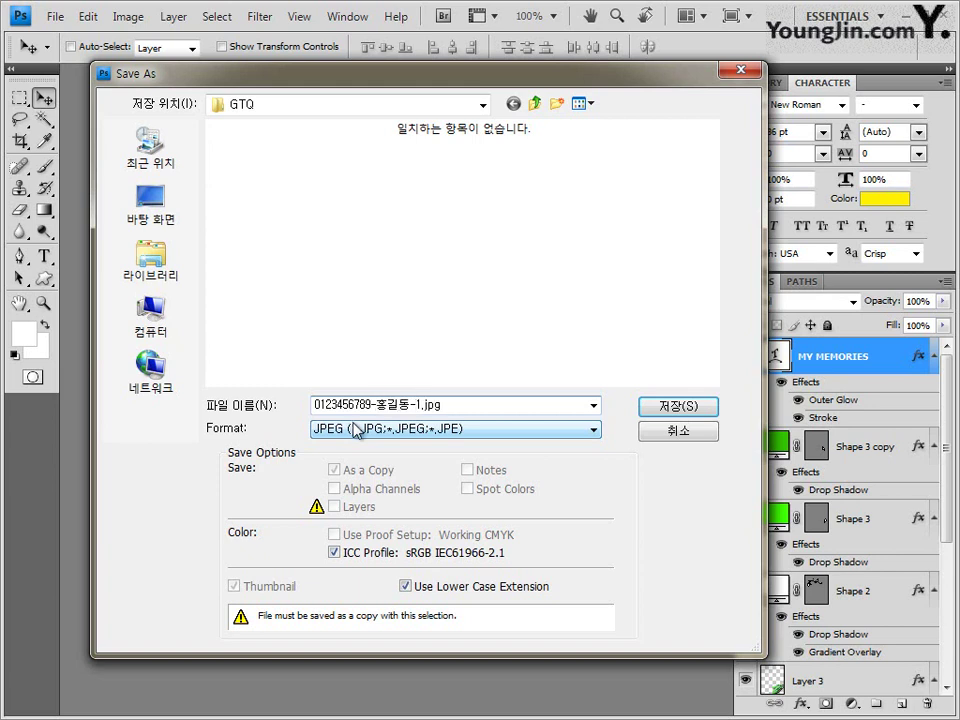
pyautogui.click(420, 404)
# Save the JPEG copy at quality 8 (High) with the Baseline ("Standard") format option
pyautogui.click(676, 410)
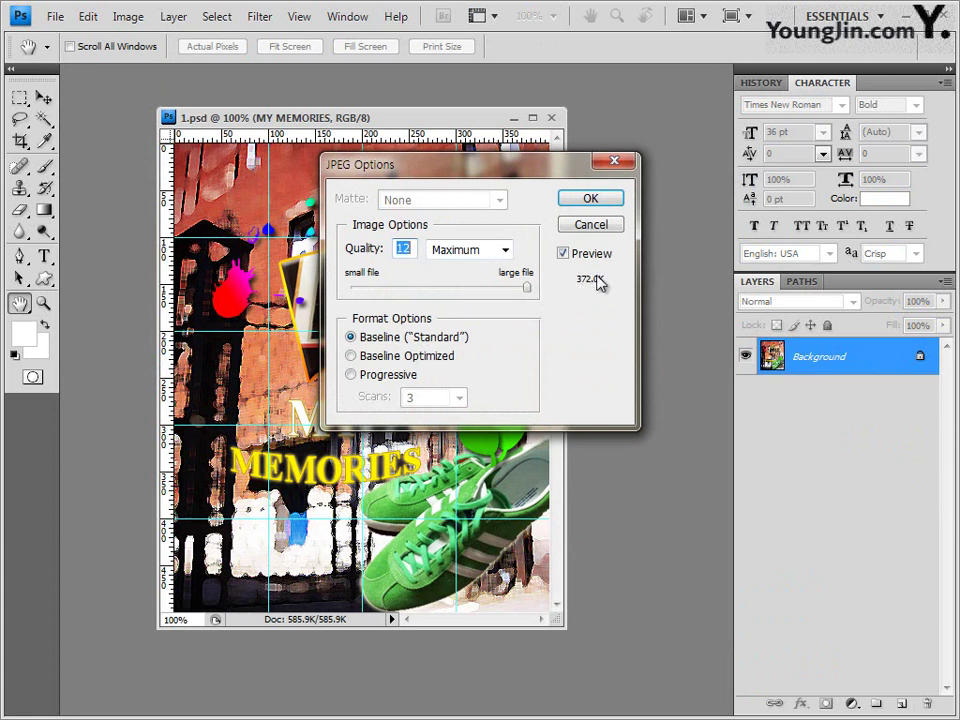
pyautogui.click(471, 288)
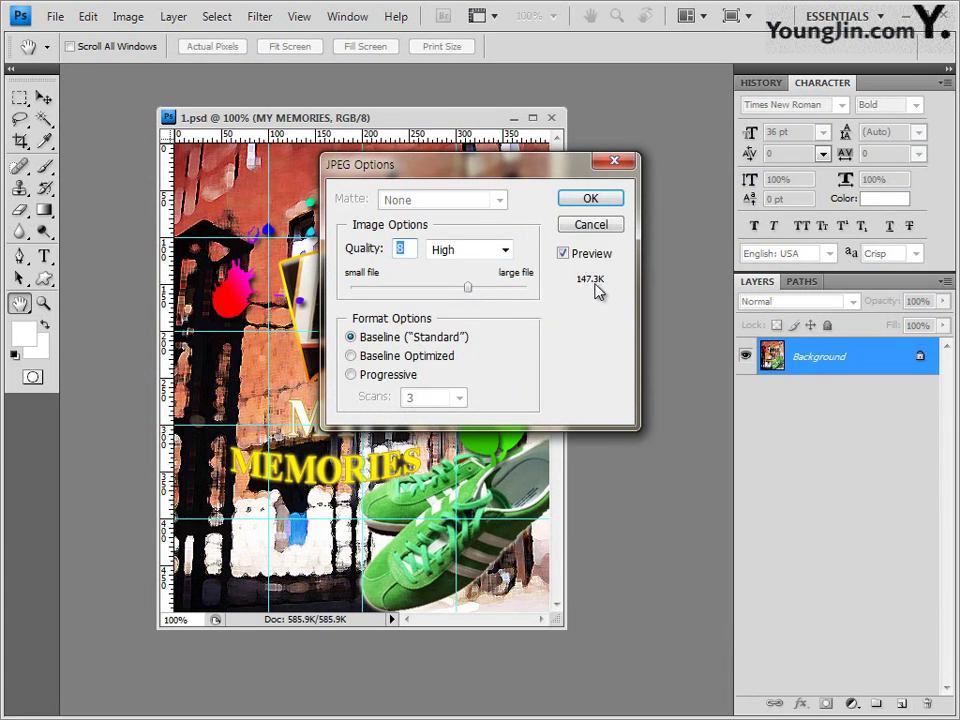
pyautogui.click(590, 199)
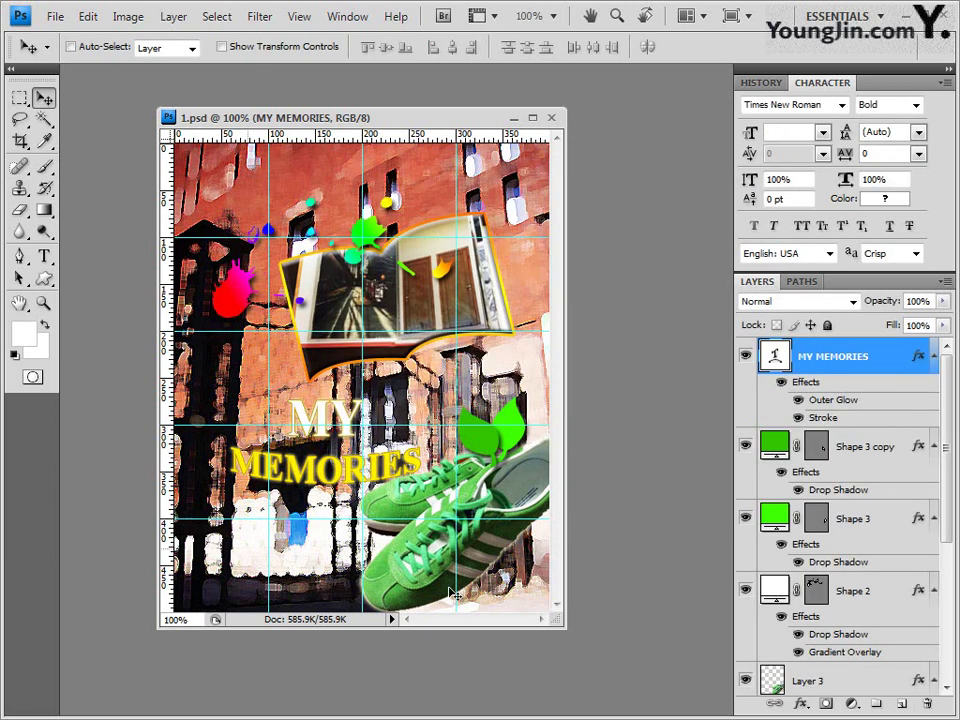
# Resize the image to 40 pixels wide with proportions constrained, and enlarge the document window
pyautogui.click(126, 17)
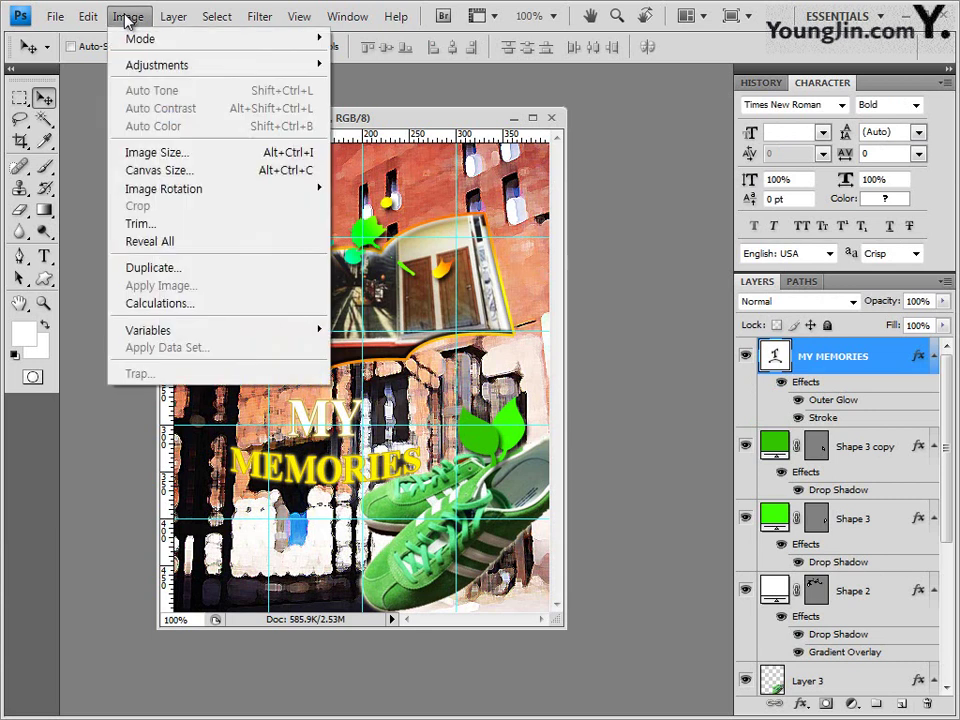
pyautogui.click(190, 153)
pyautogui.write('40')
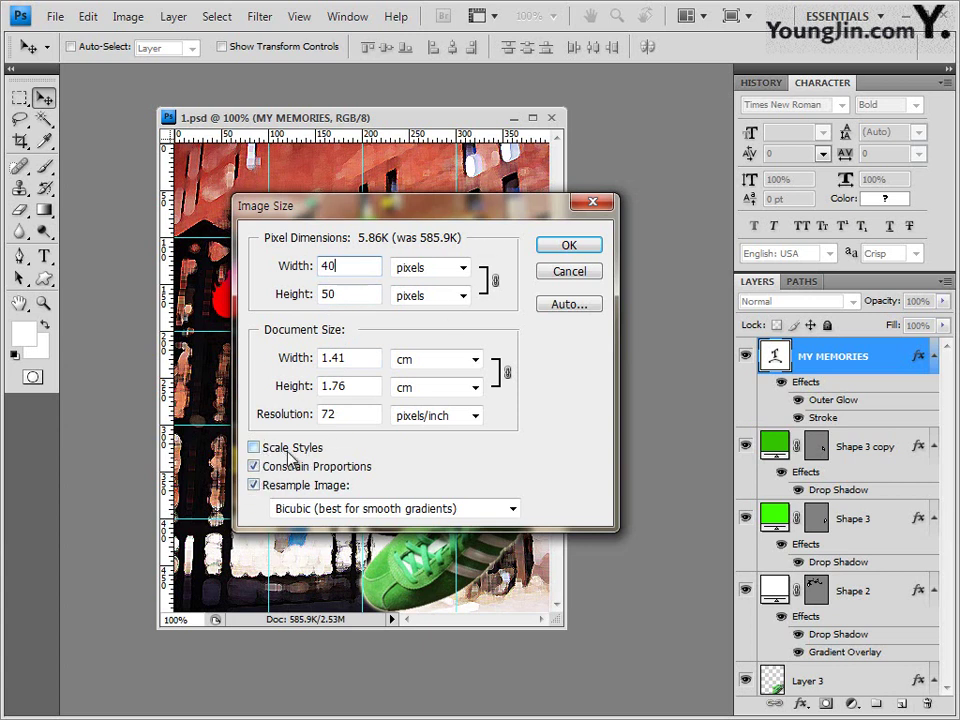
pyautogui.click(581, 247)
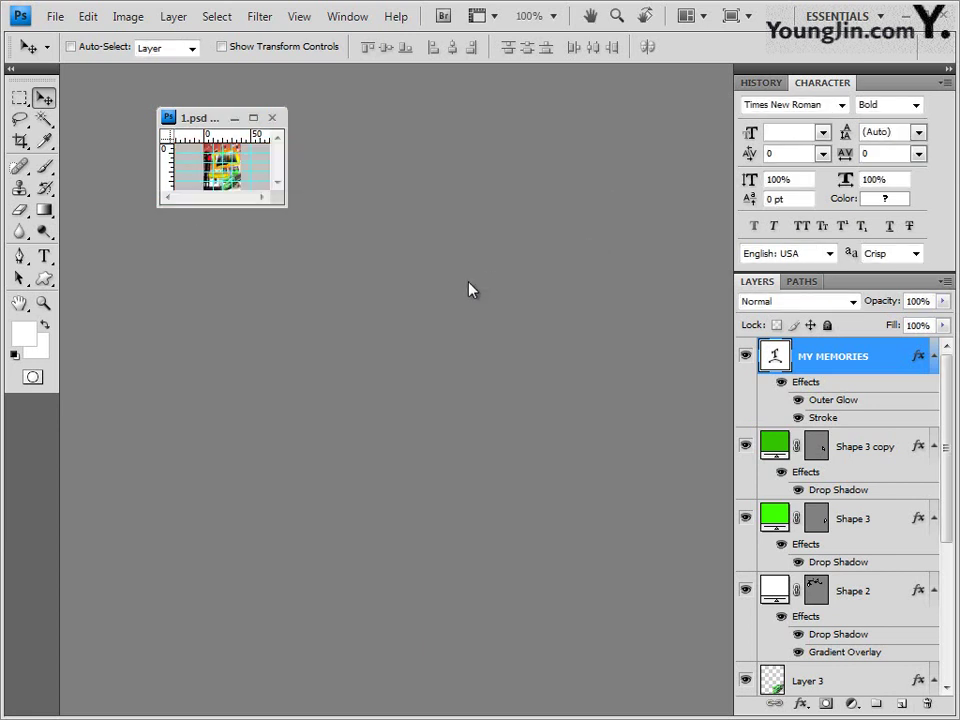
pyautogui.moveTo(285, 207); pyautogui.dragTo(467, 421)
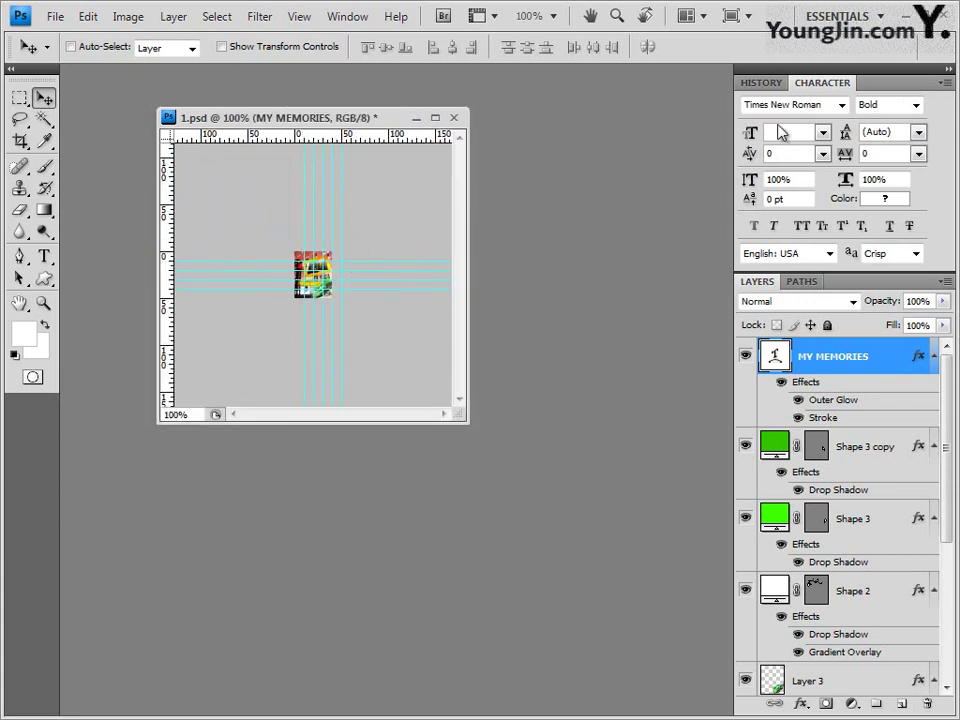
# Revert the document to the Move state before the image resize and enlarge its window to show the whole picture
pyautogui.click(770, 84)
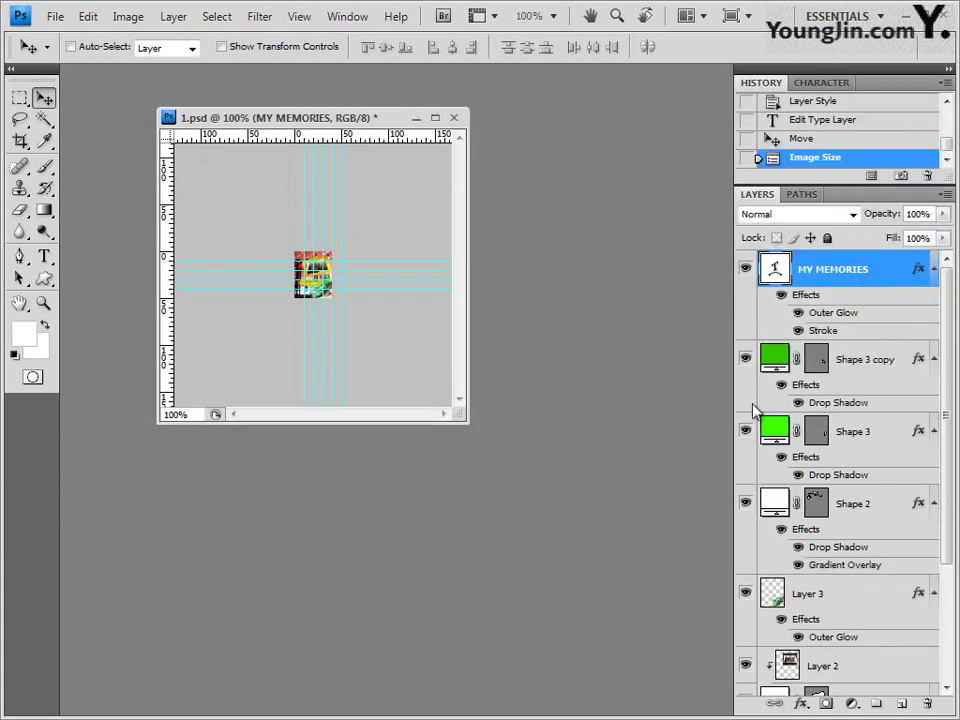
pyautogui.click(831, 140)
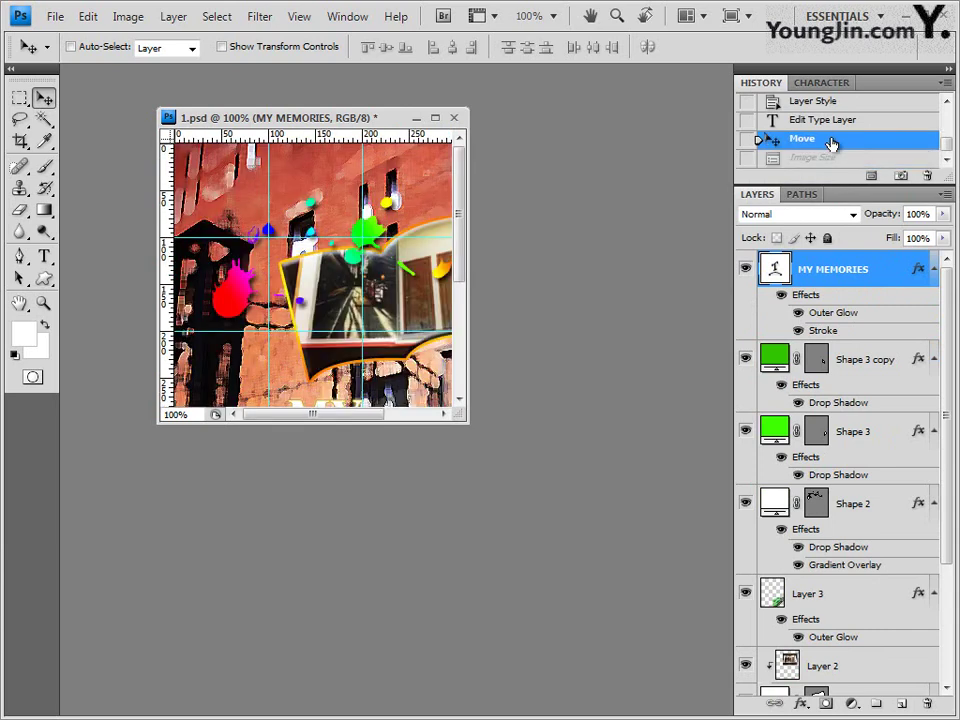
pyautogui.moveTo(467, 421); pyautogui.dragTo(659, 646)
# Clear all the guides from the collage document
pyautogui.click(55, 16)
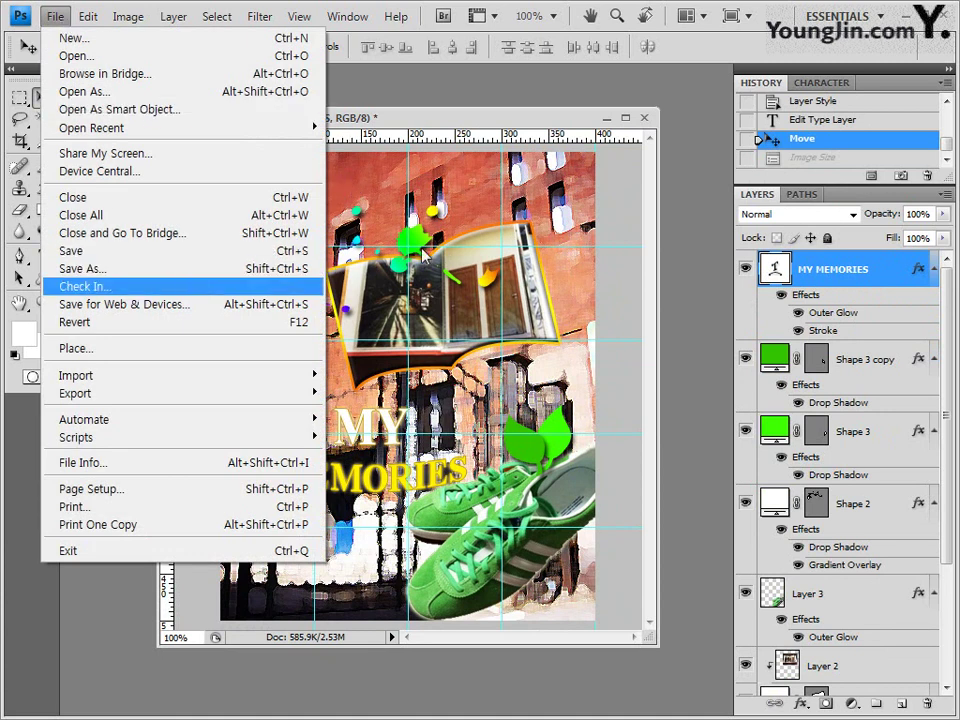
pyautogui.click(383, 245)
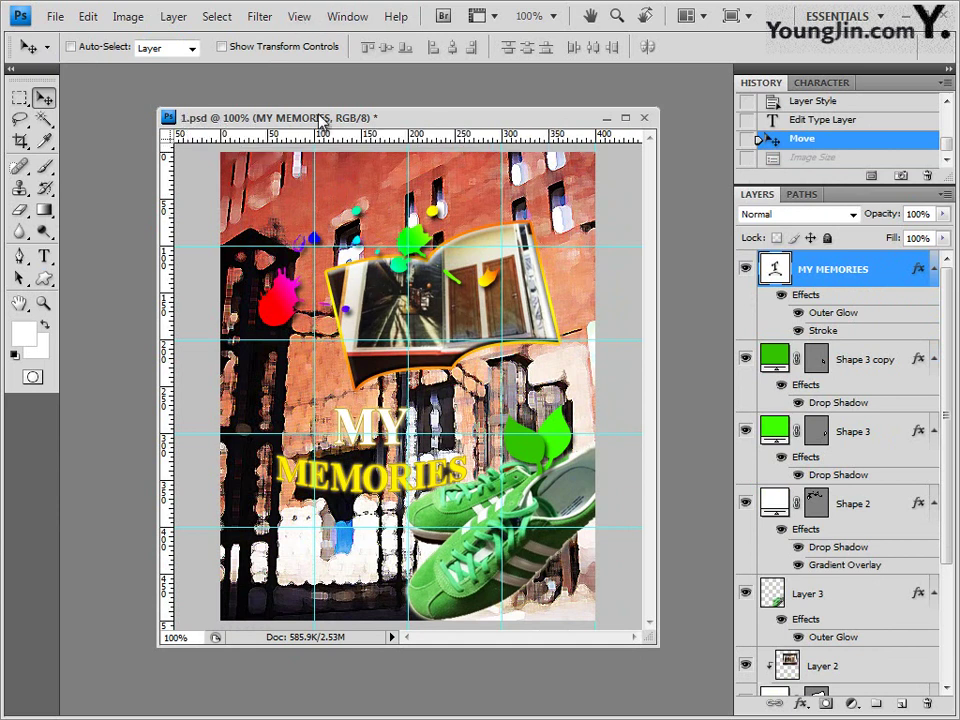
pyautogui.click(300, 17)
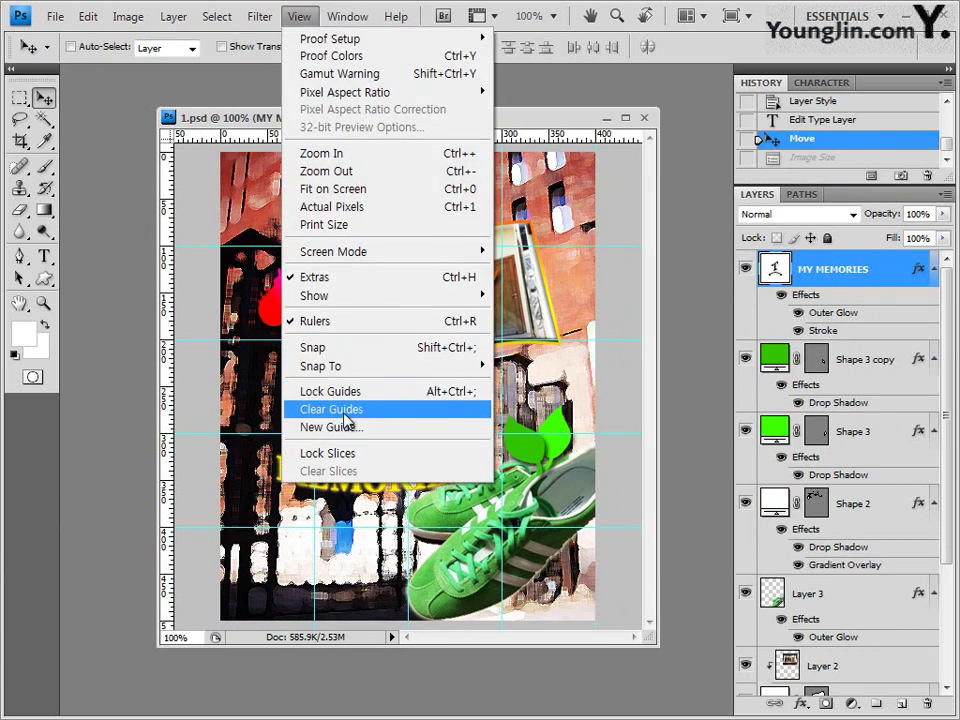
pyautogui.click(330, 409)
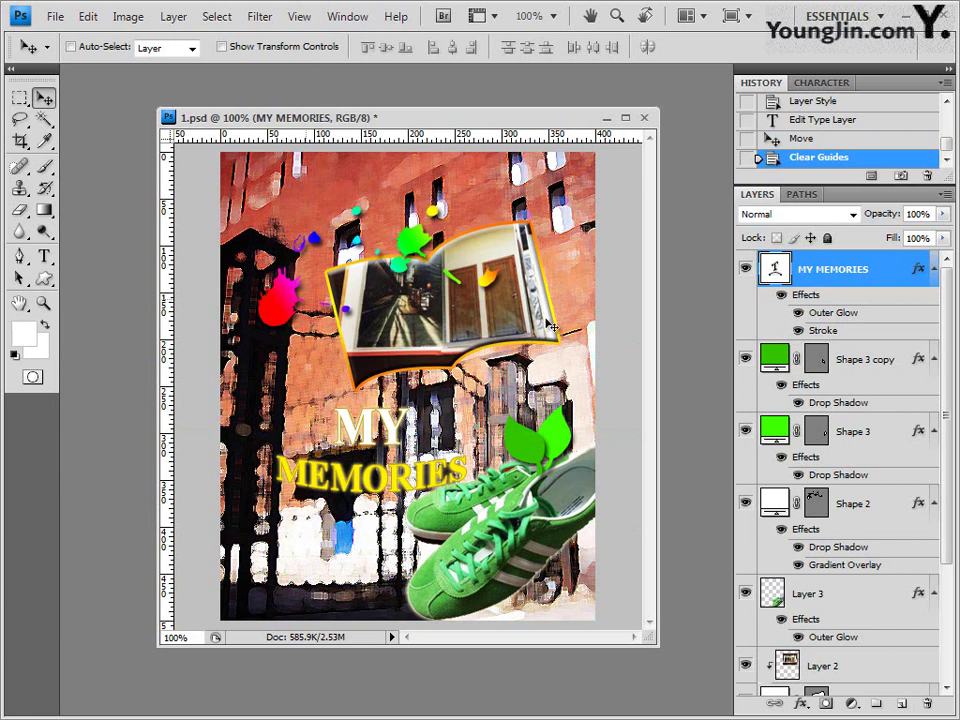
# Save the collage again as a JPEG over the existing exam copy, with quality 8 (High) and the Baseline ("Standard") format option
pyautogui.click(55, 17)
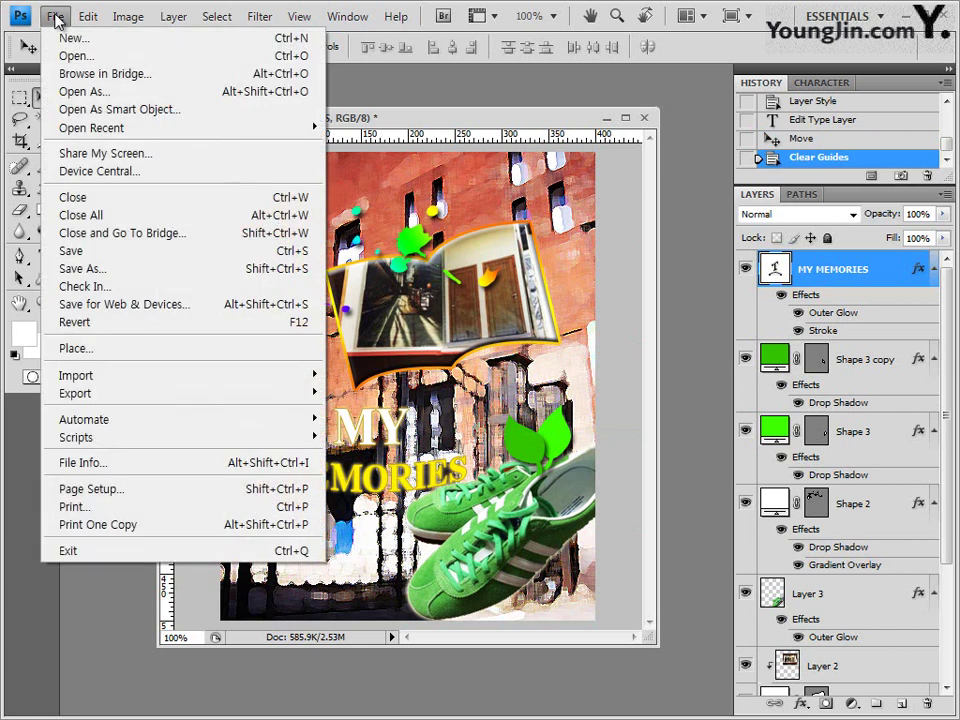
pyautogui.click(100, 270)
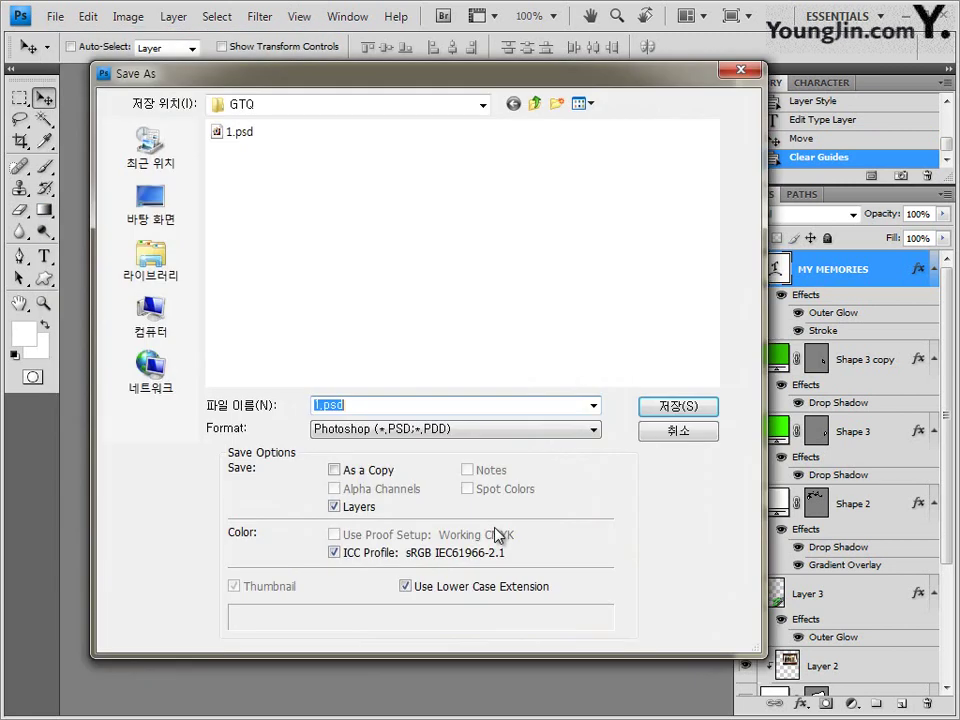
pyautogui.click(401, 431)
pyautogui.click(410, 536)
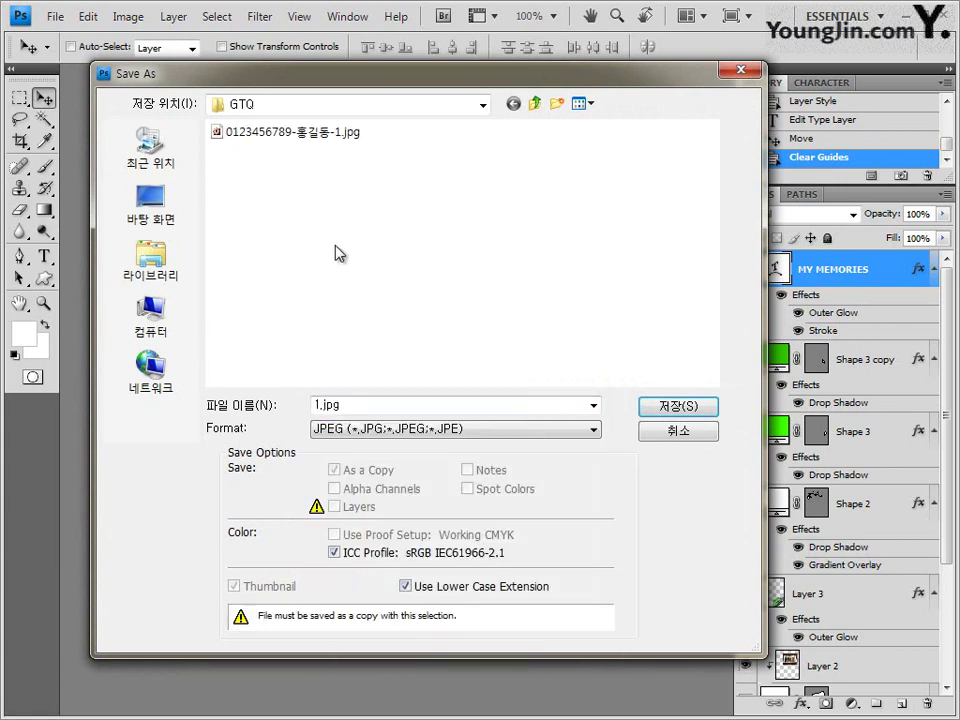
pyautogui.doubleClick(313, 133)
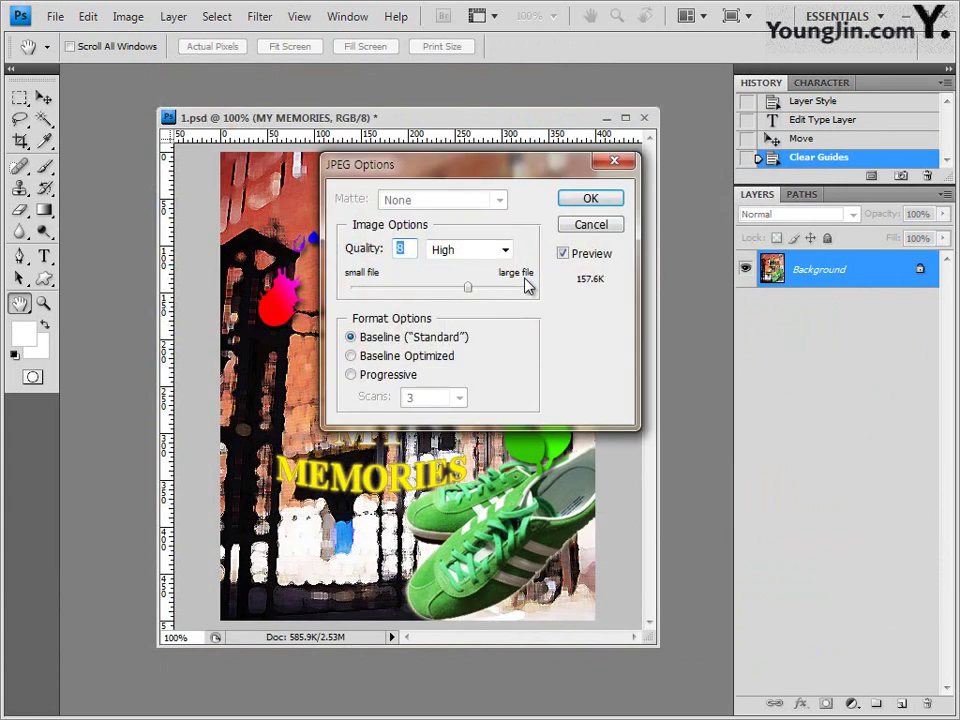
pyautogui.click(590, 198)
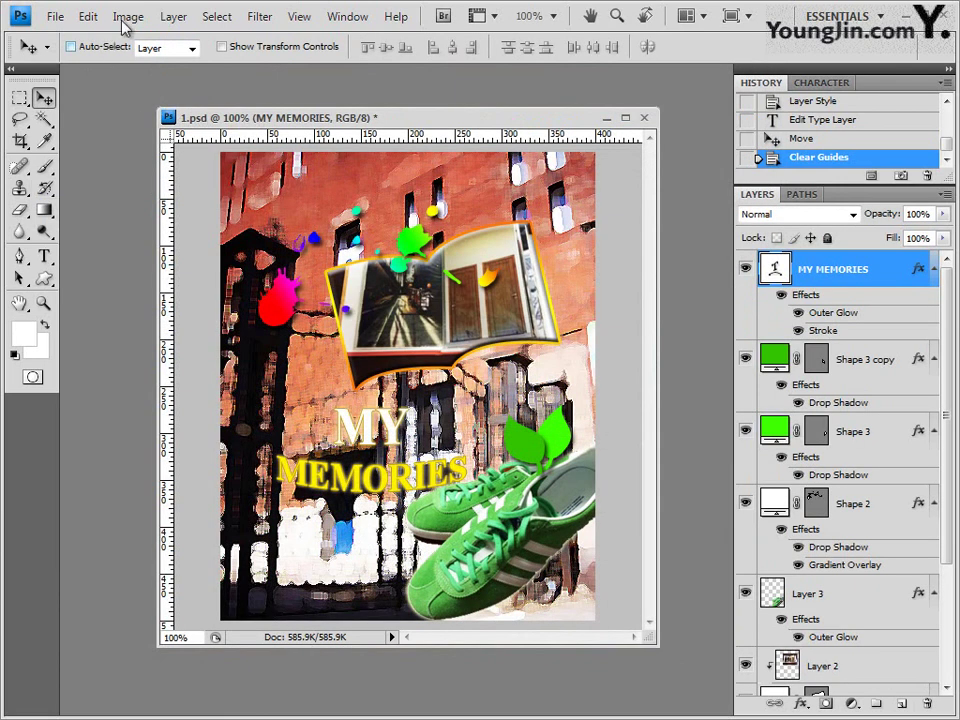
# Resize the image to 40 pixels wide with proportions constrained
pyautogui.click(128, 16)
pyautogui.click(165, 152)
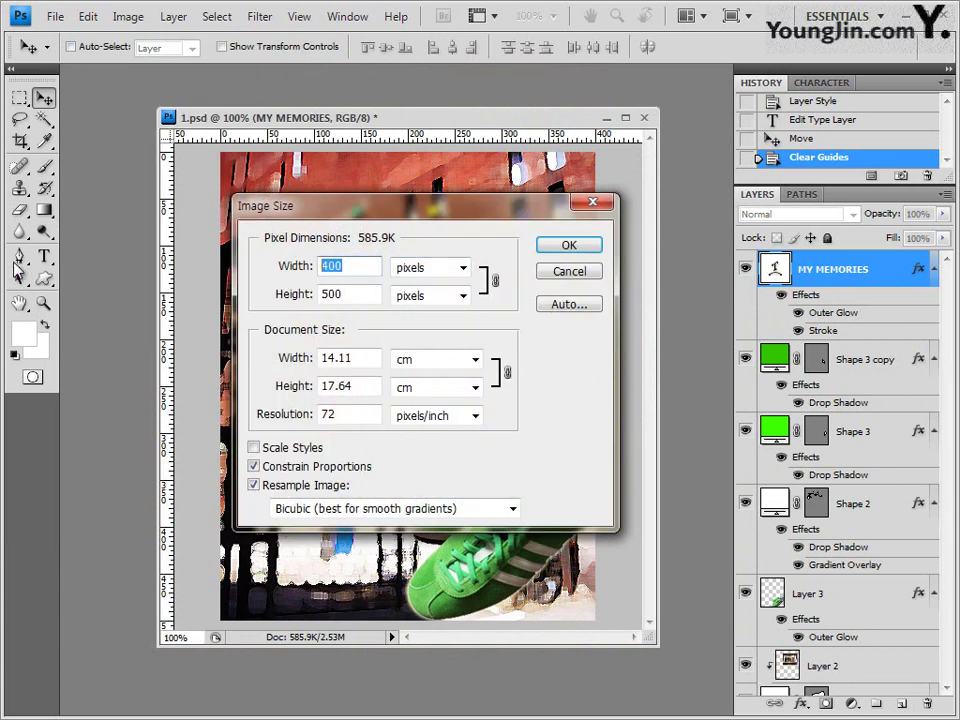
pyautogui.write('40')
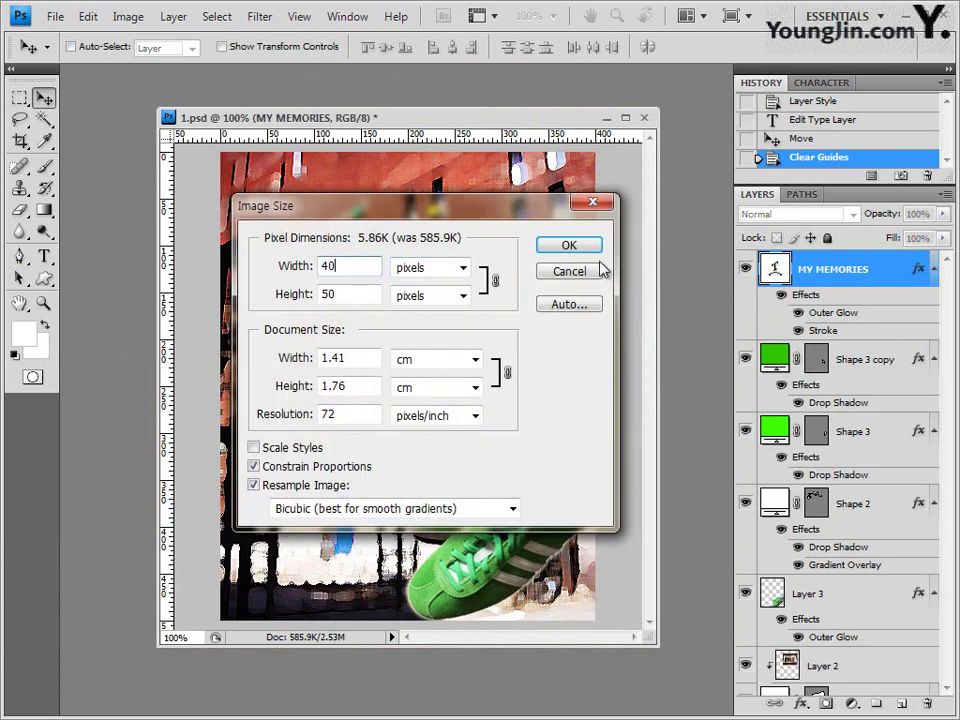
pyautogui.press('Return')
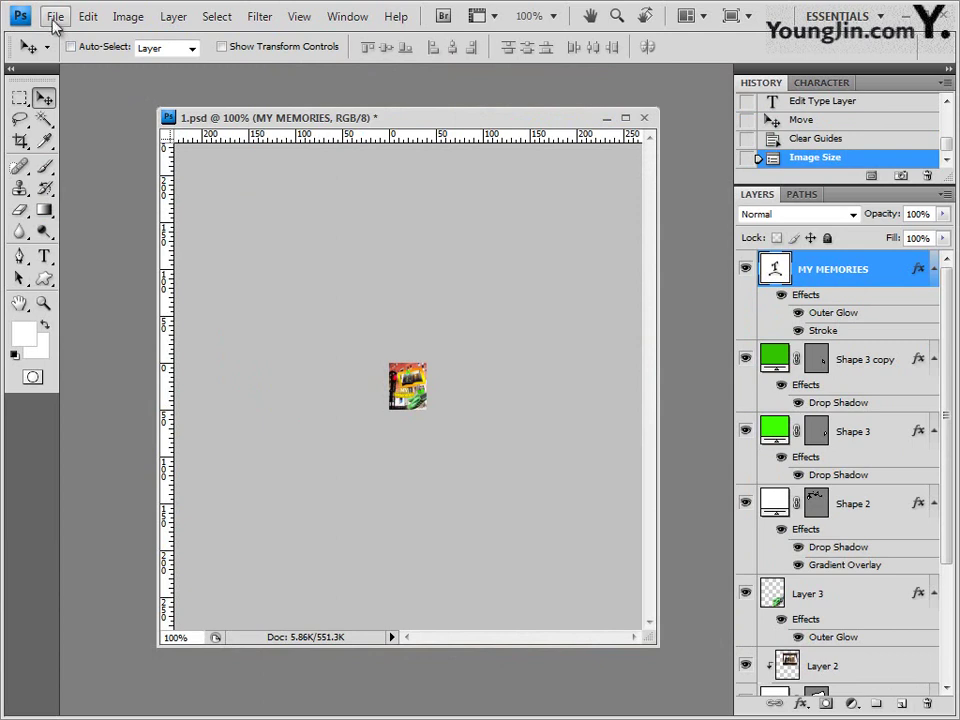
# Set up a save of the reduced image in Photoshop (PSD) format, reusing the base name of the existing JPEG exam copy
pyautogui.click(55, 17)
pyautogui.click(104, 271)
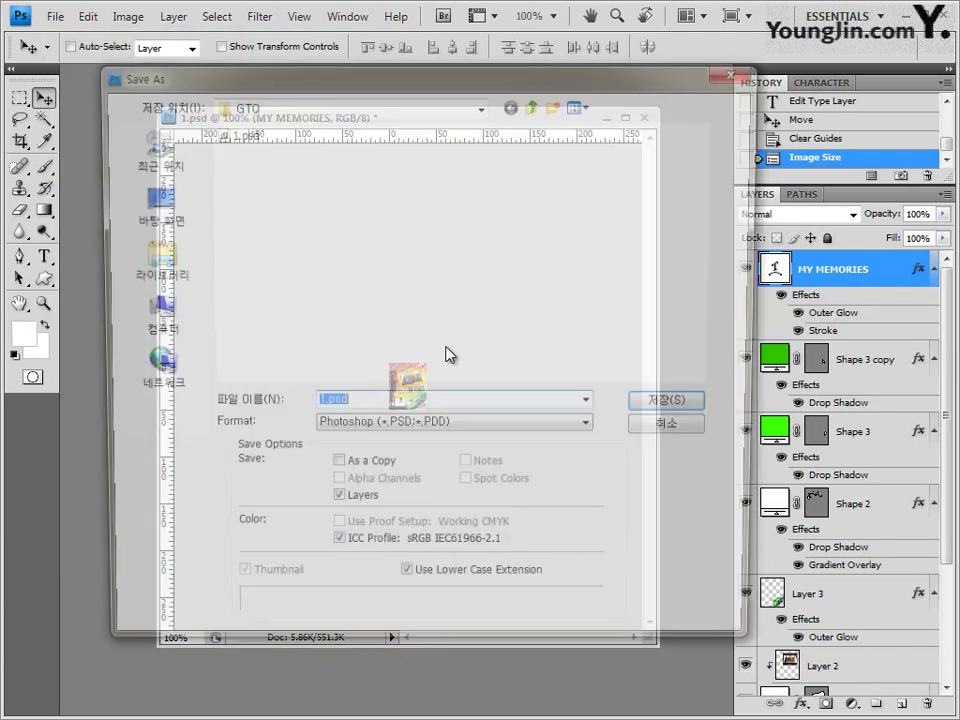
pyautogui.click(400, 432)
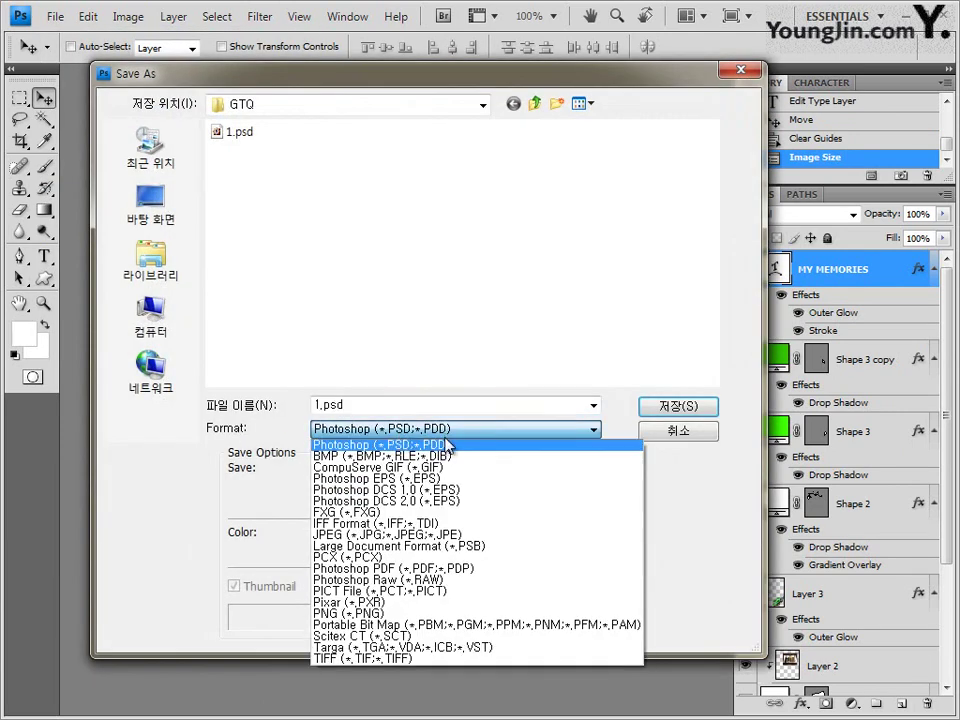
pyautogui.click(400, 441)
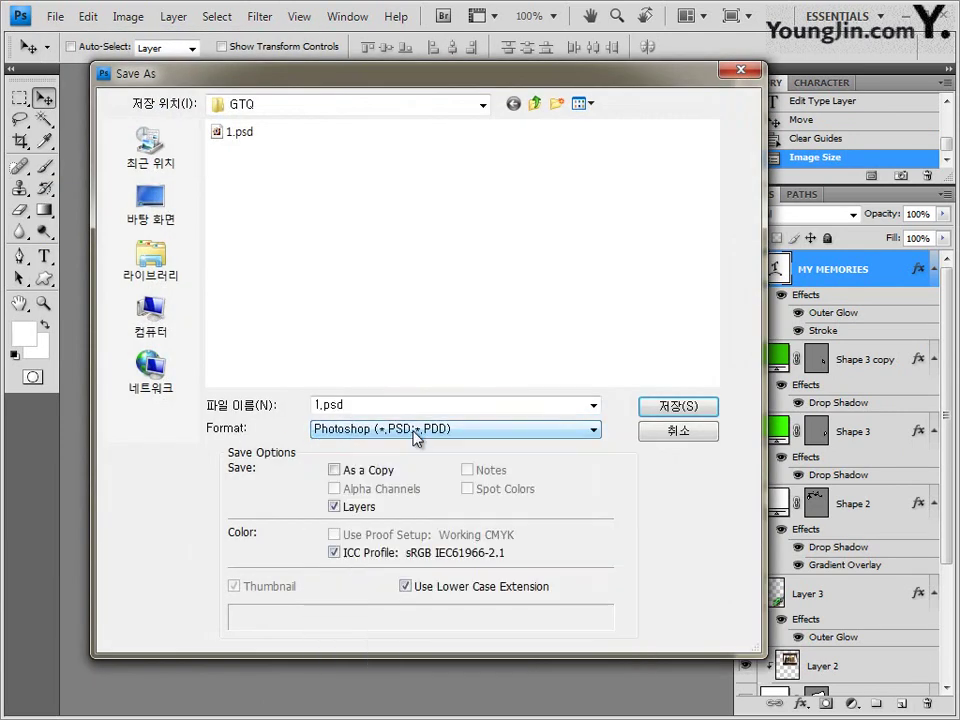
pyautogui.doubleClick(308, 403)
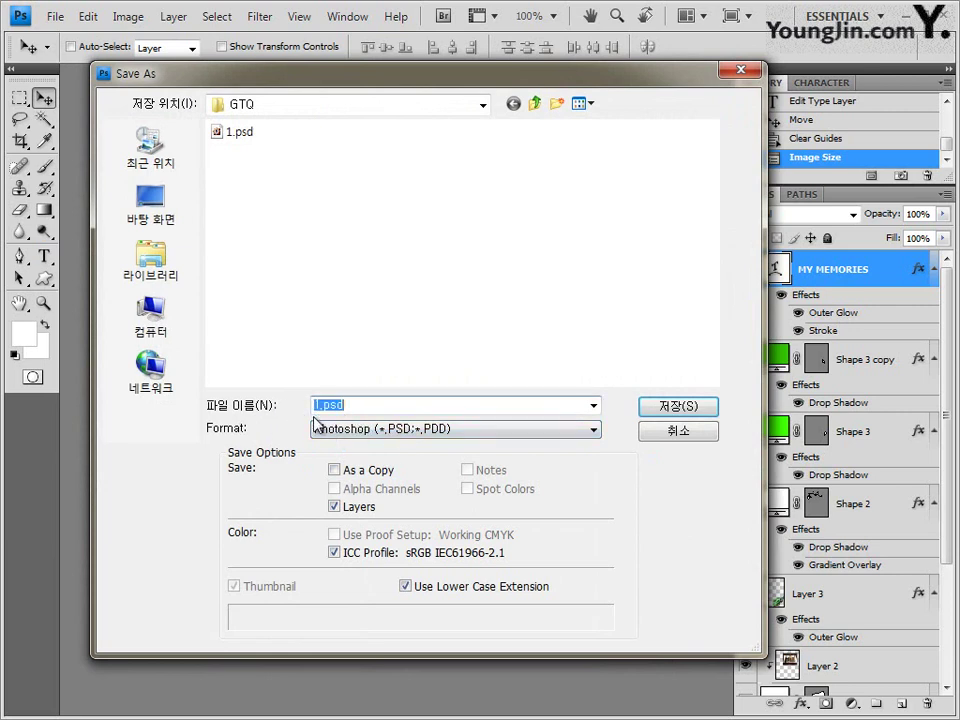
pyautogui.click(316, 428)
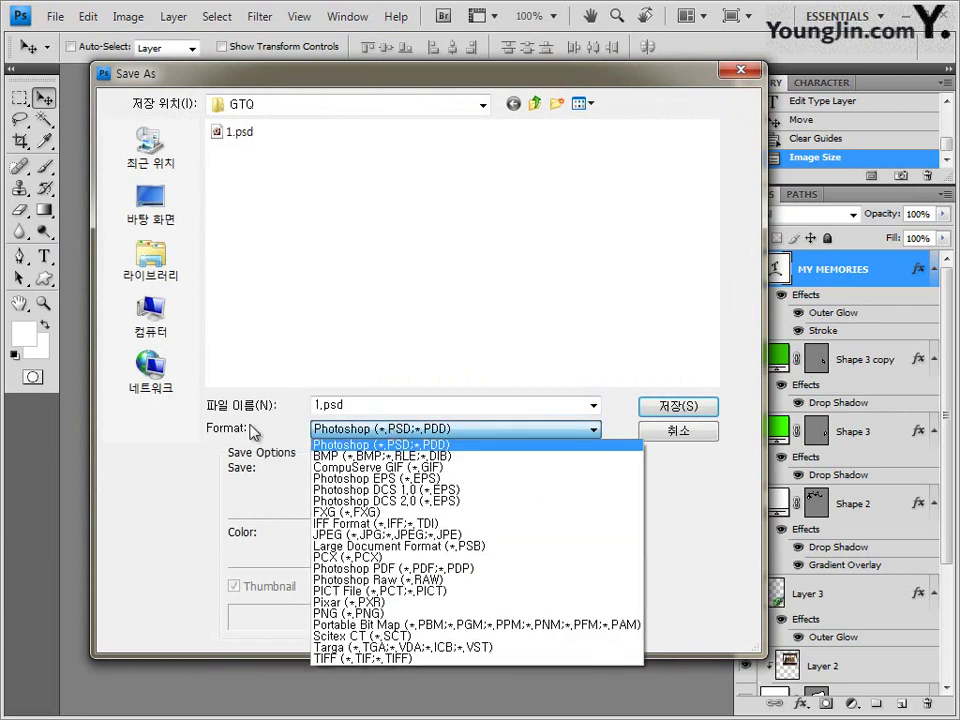
pyautogui.click(438, 535)
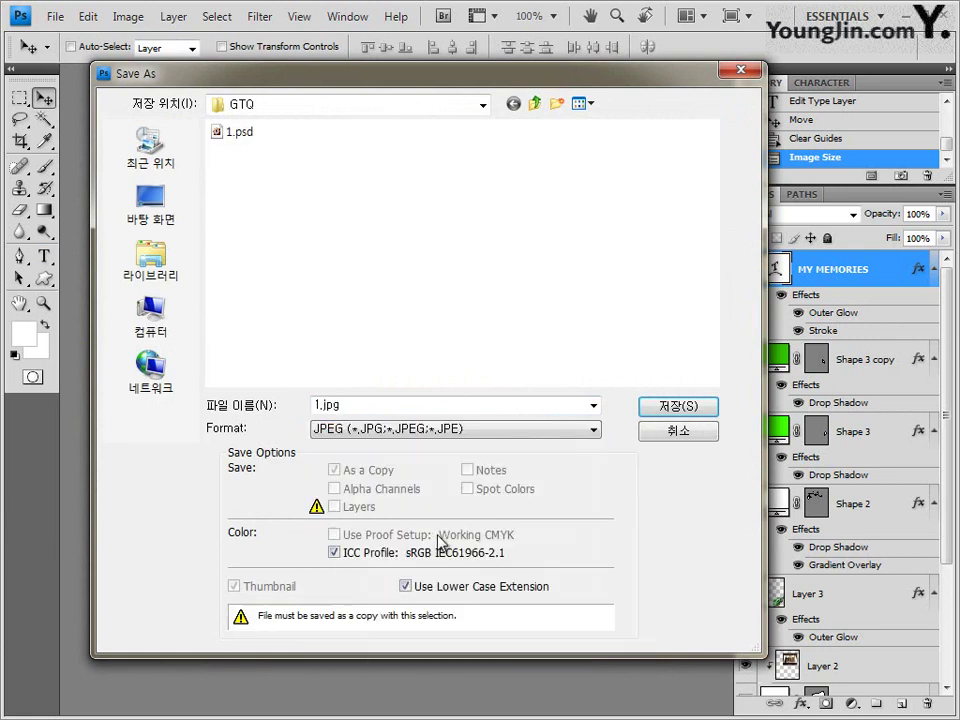
pyautogui.click(310, 135)
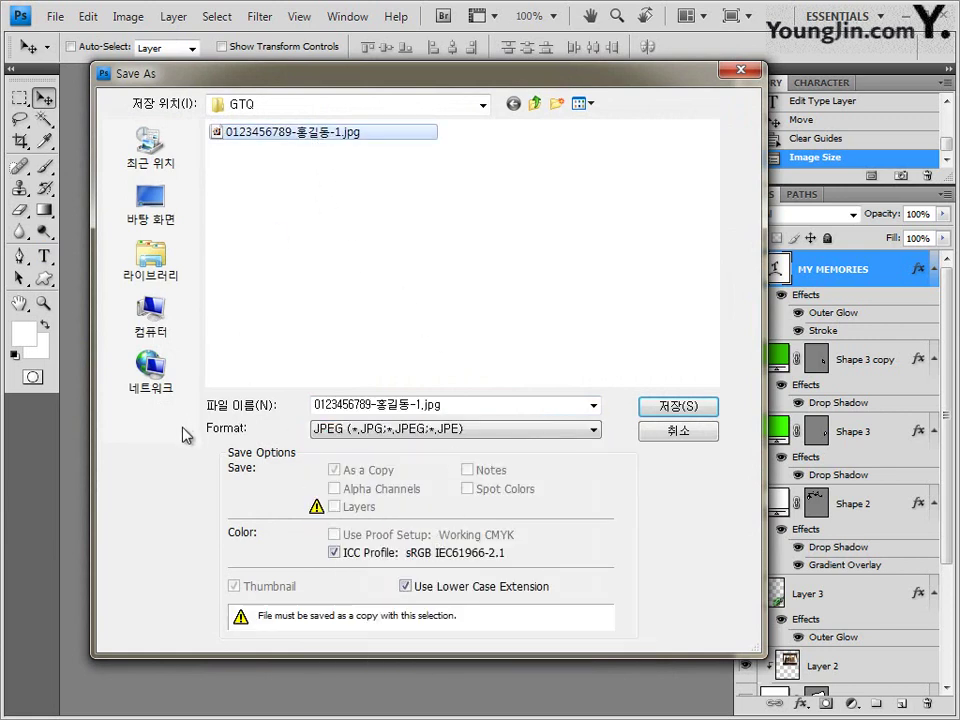
pyautogui.click(400, 429)
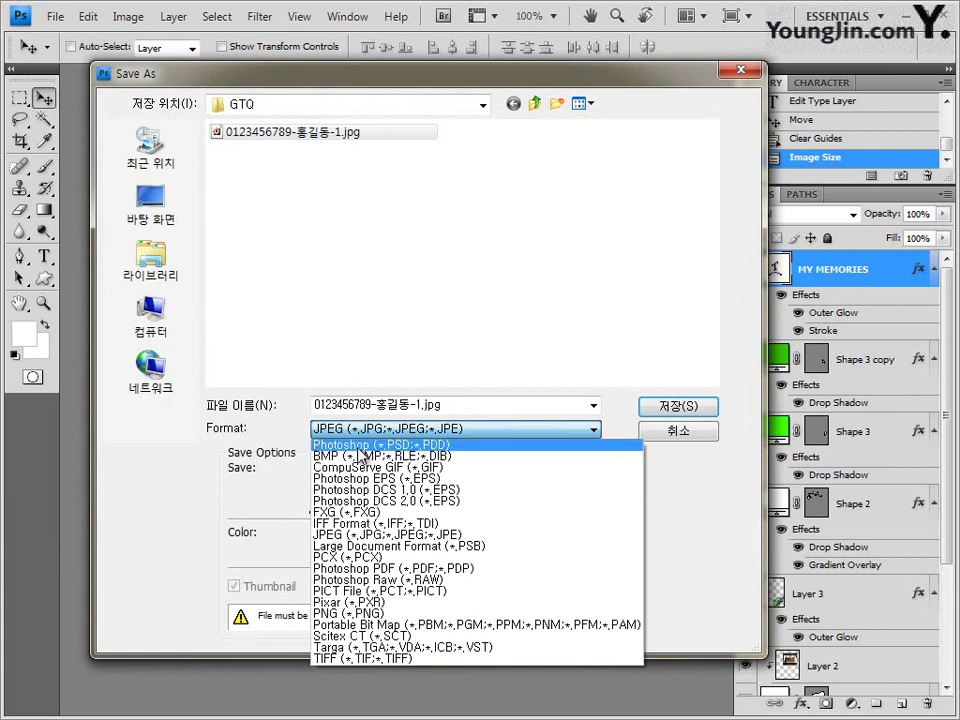
pyautogui.click(397, 445)
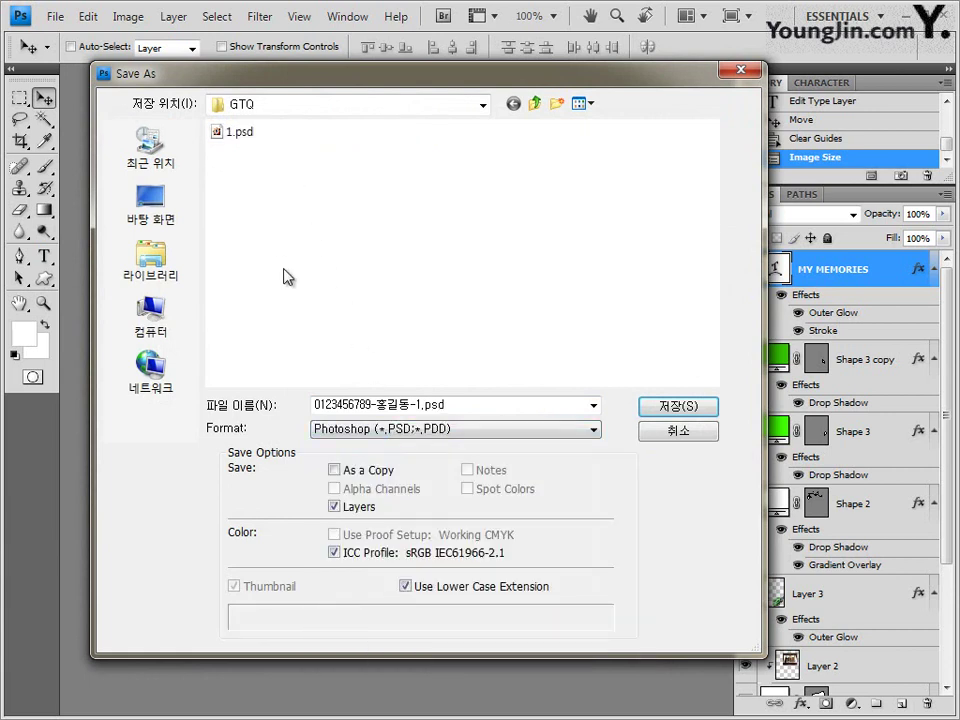
# Save the reduced PSD in the GTQ folder with Maximize compatibility on, and close the document
pyautogui.doubleClick(418, 404)
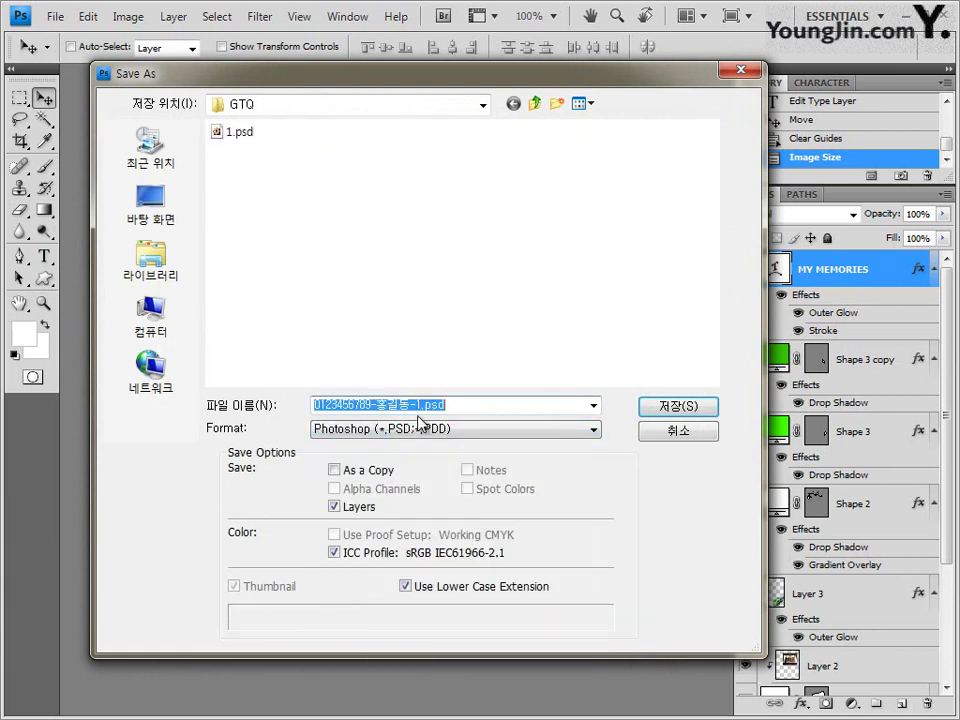
pyautogui.moveTo(459, 404); pyautogui.dragTo(425, 397)
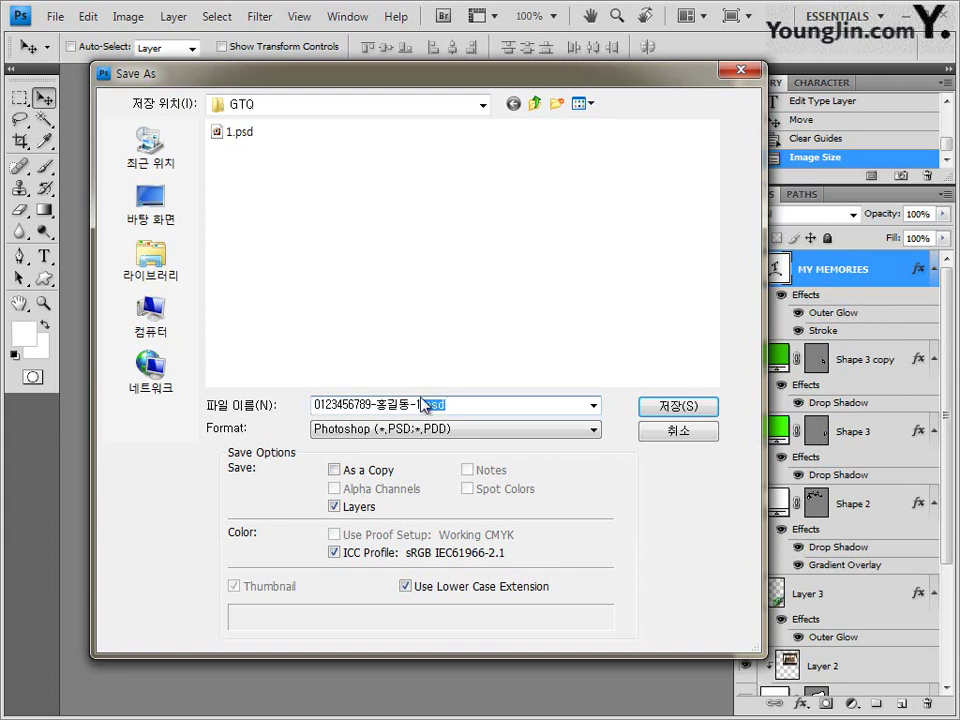
pyautogui.click(688, 407)
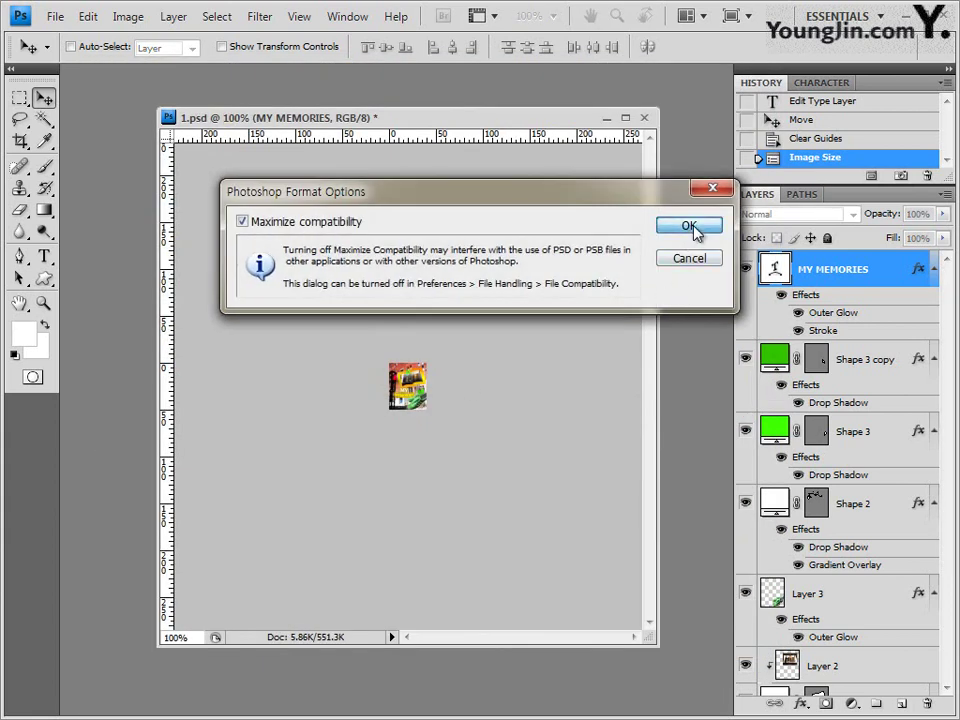
pyautogui.click(694, 228)
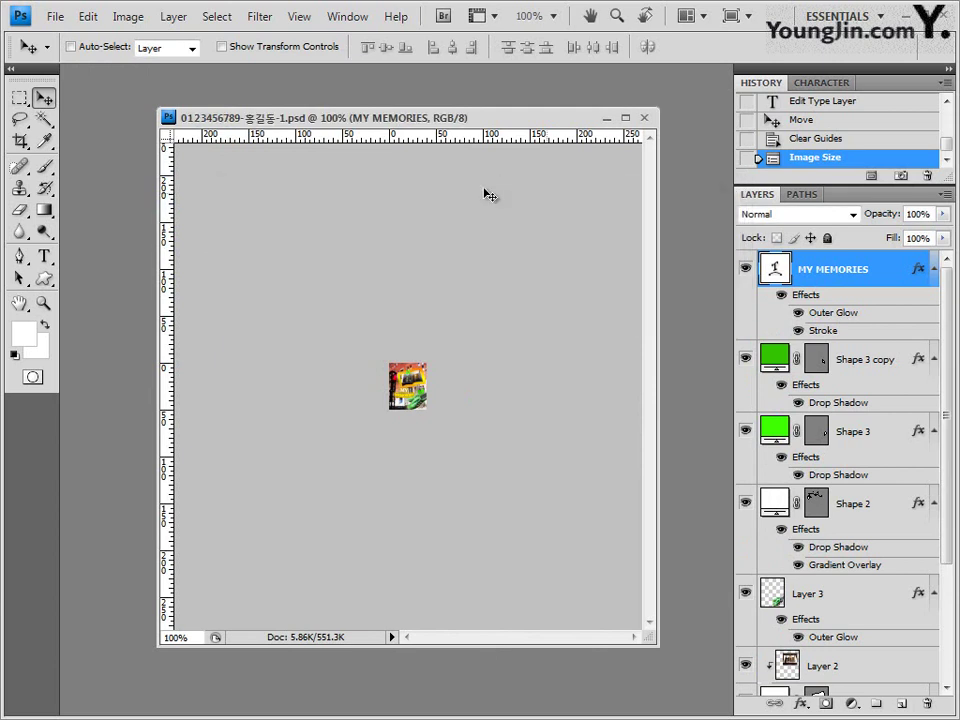
pyautogui.click(645, 118)
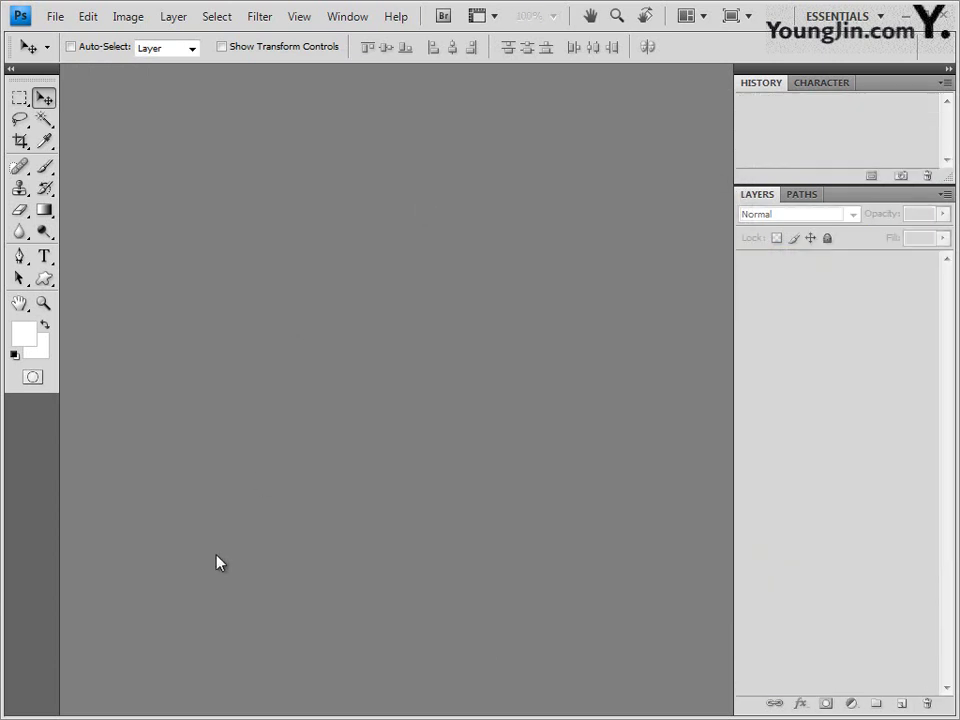
# Check the JPEG and PSD exam files saved in the GTQ folder without opening them
pyautogui.doubleClick(379, 264)
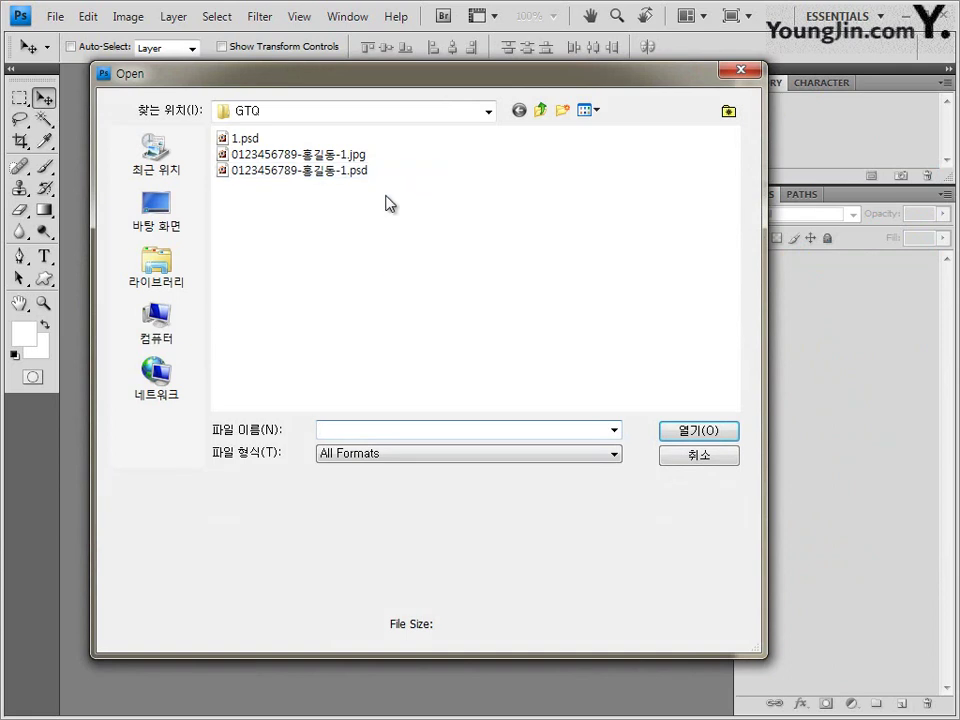
pyautogui.moveTo(385, 194); pyautogui.dragTo(340, 156)
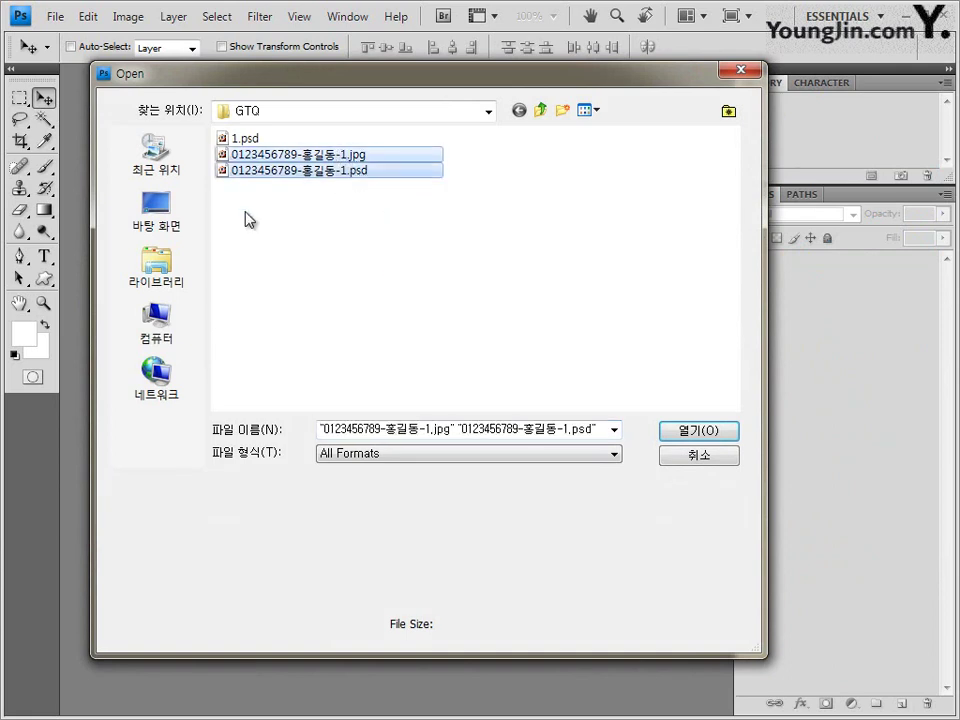
pyautogui.click(710, 459)
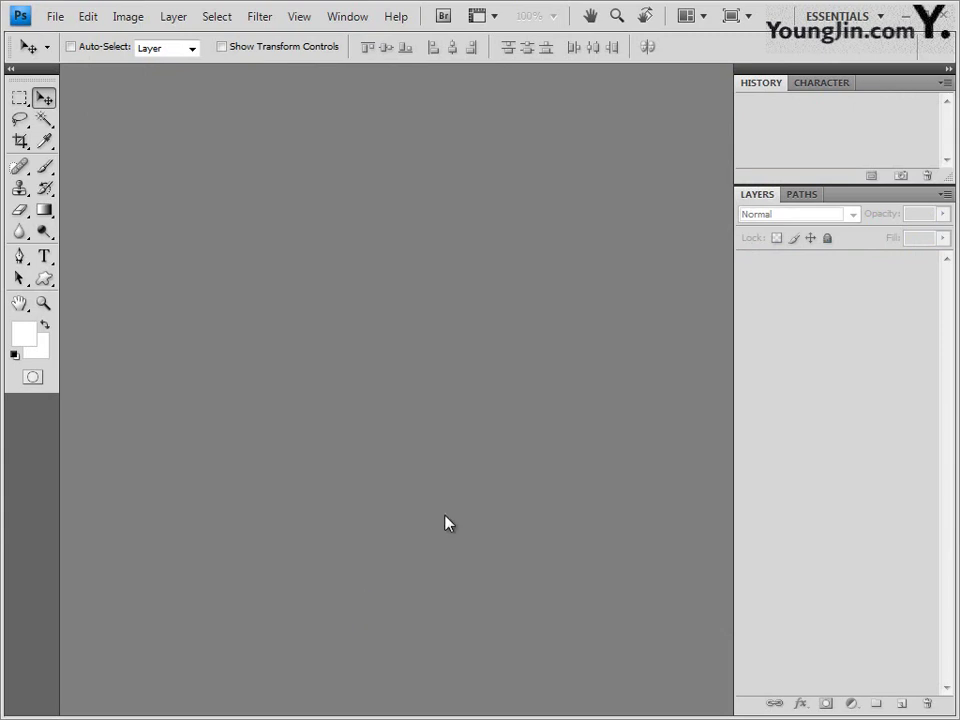
# Create a 400 × 500 pixel RGB document at 72 pixels/inch with a white background, and float its window
pyautogui.hotkey('ctrl', 'n')
pyautogui.moveTo(310, 147); pyautogui.dragTo(348, 179)
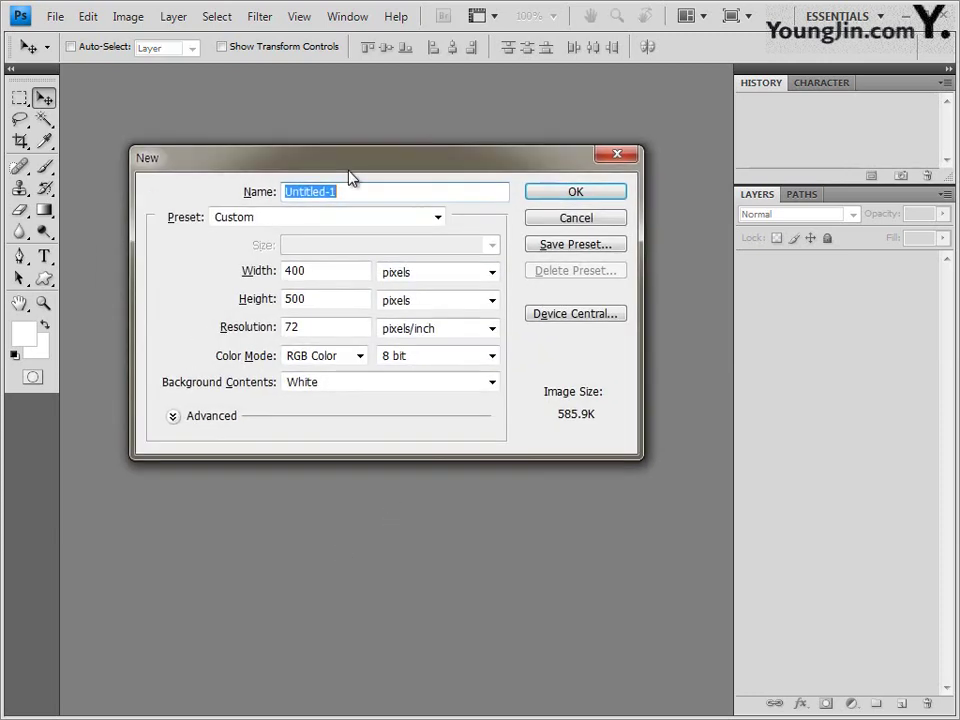
pyautogui.click(332, 285)
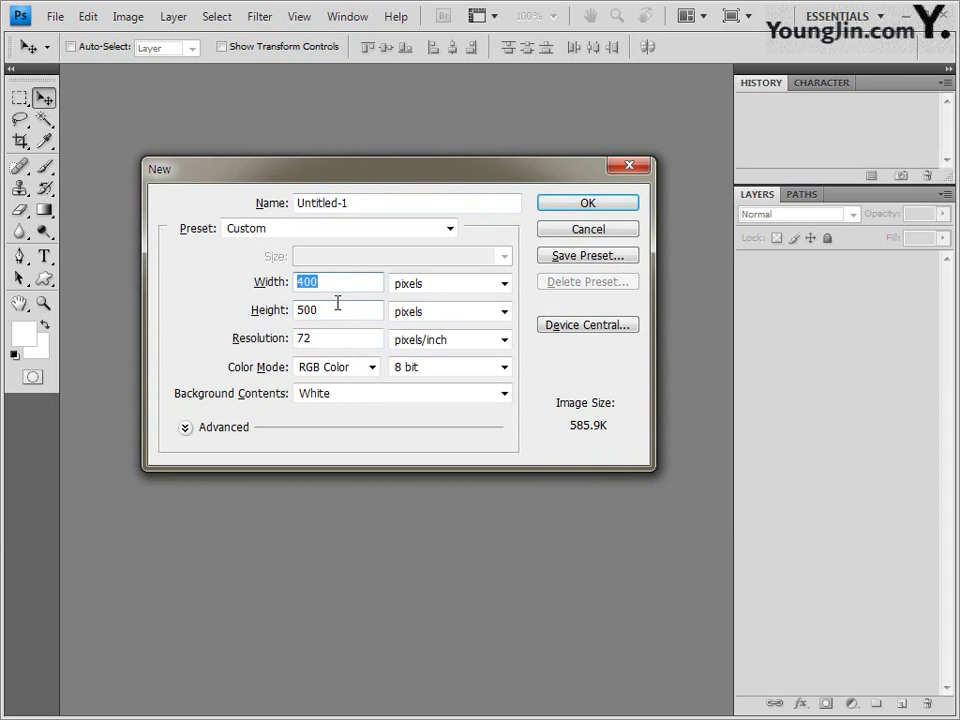
pyautogui.click(618, 205)
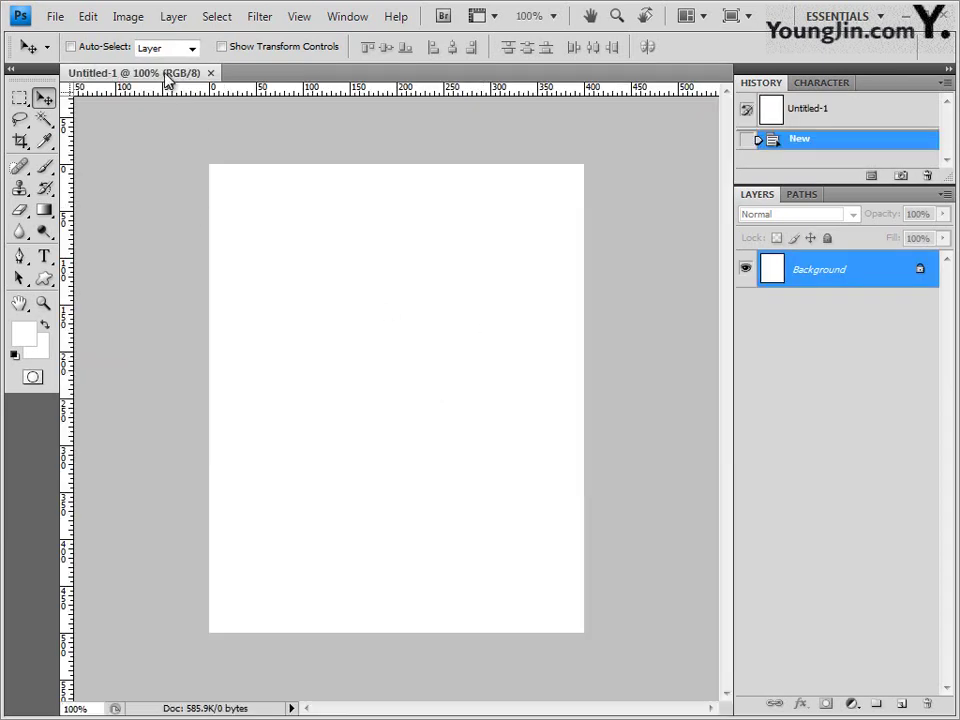
pyautogui.moveTo(166, 80); pyautogui.dragTo(258, 150)
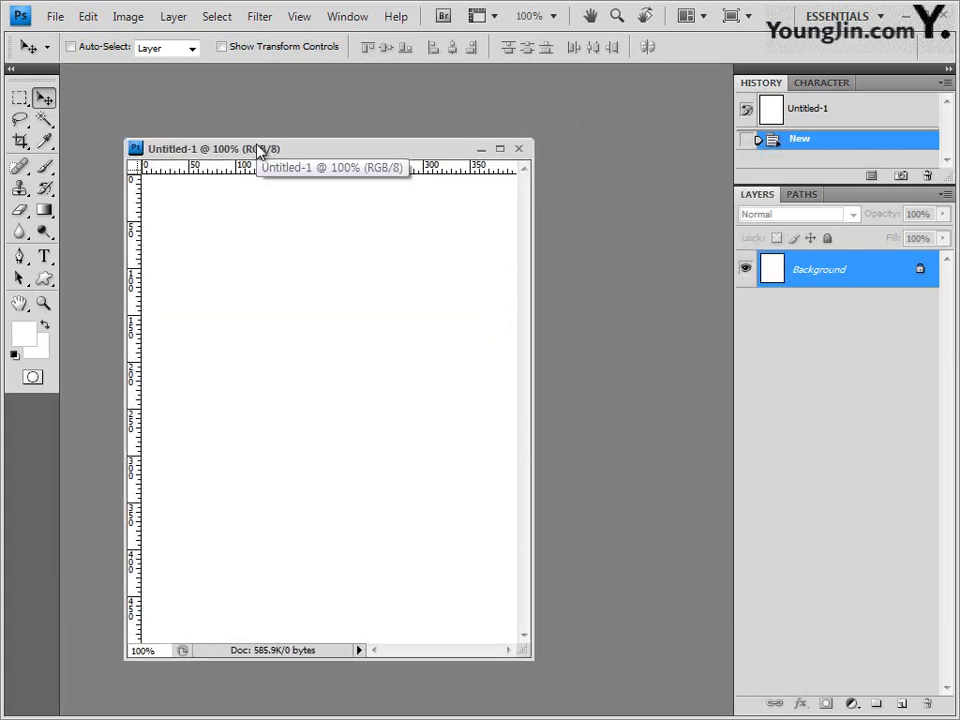
# Add guides every 100 pixels with the recorded action, and save the document as 2.psd in the GTQ folder
pyautogui.press('F2')
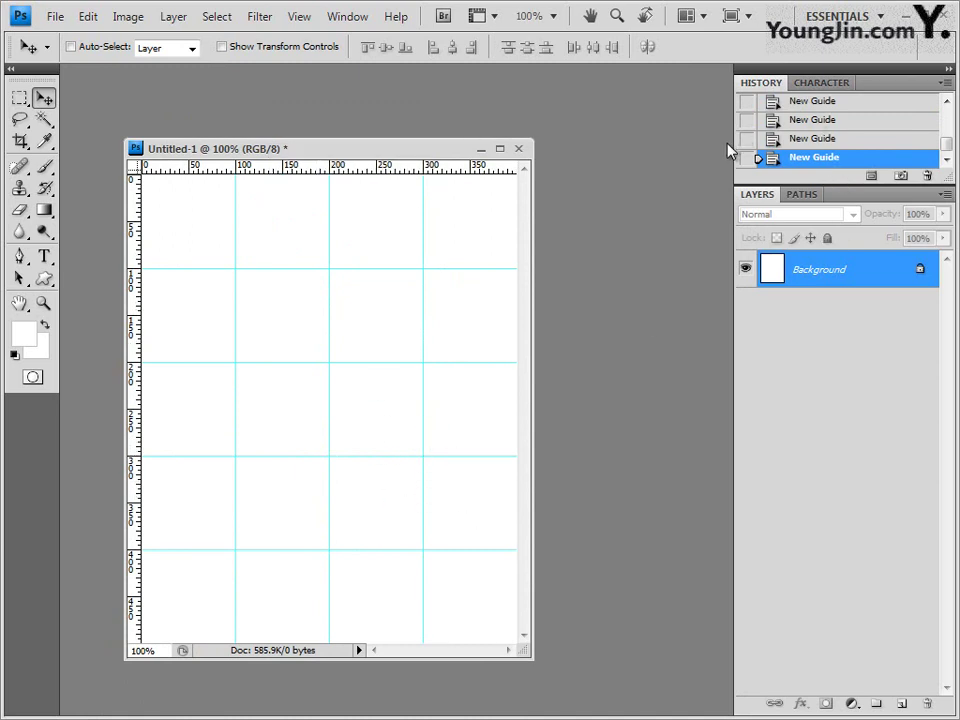
pyautogui.click(56, 16)
pyautogui.click(113, 252)
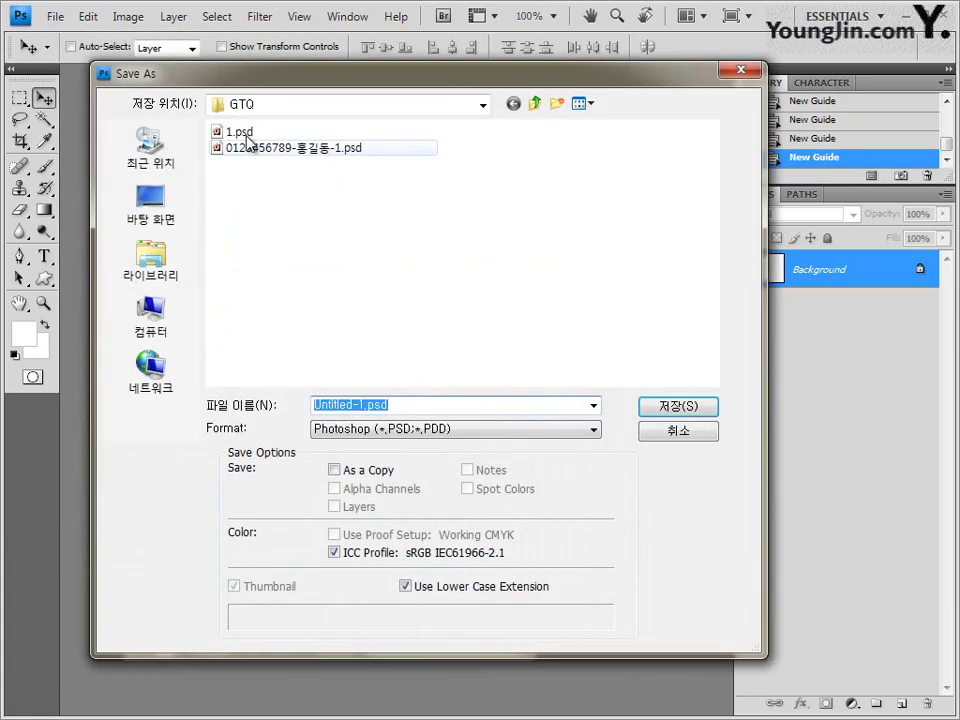
pyautogui.click(240, 131)
pyautogui.doubleClick(336, 407)
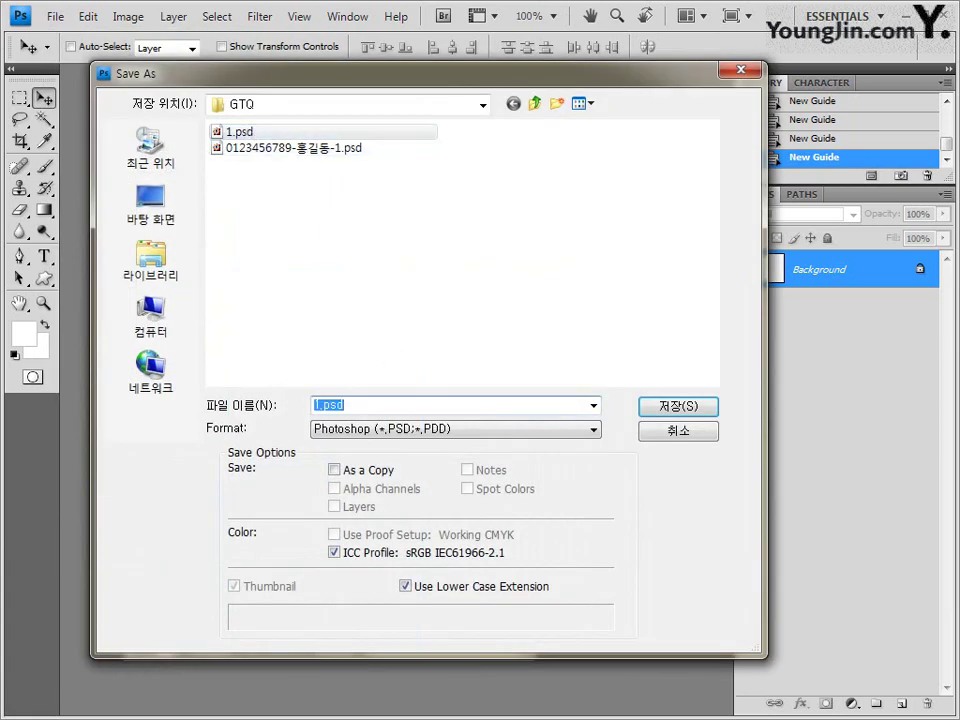
pyautogui.write('2')
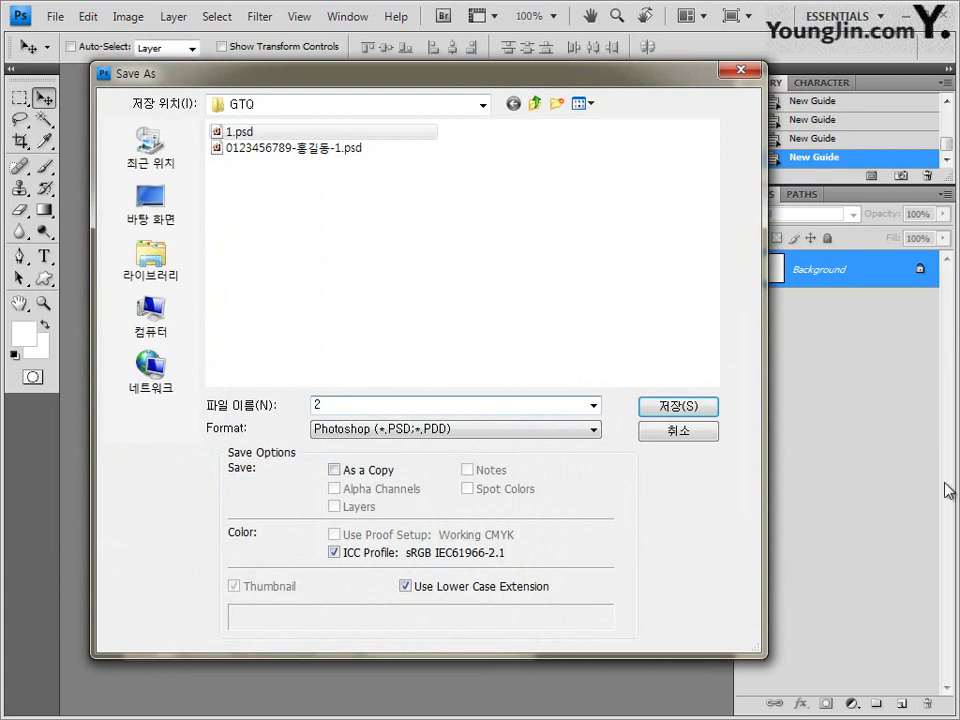
pyautogui.click(684, 406)
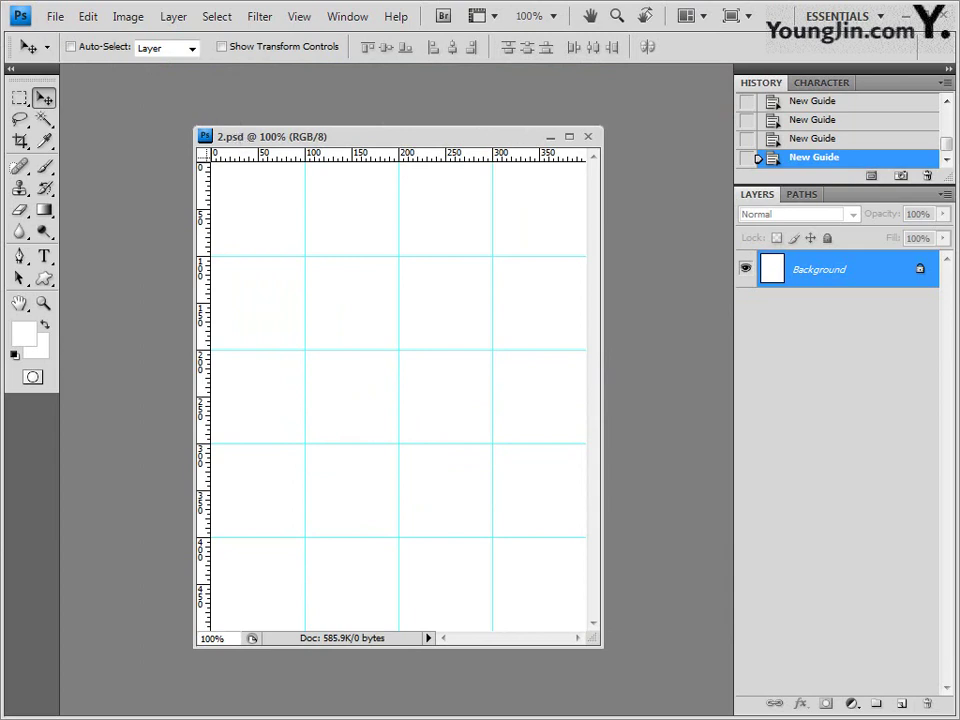
# Open 1급-4.jpg from the 기출문제02 folder, copy the whole image into 2.psd as a layer, and close the source
pyautogui.hotkey('alt', 'Tab')
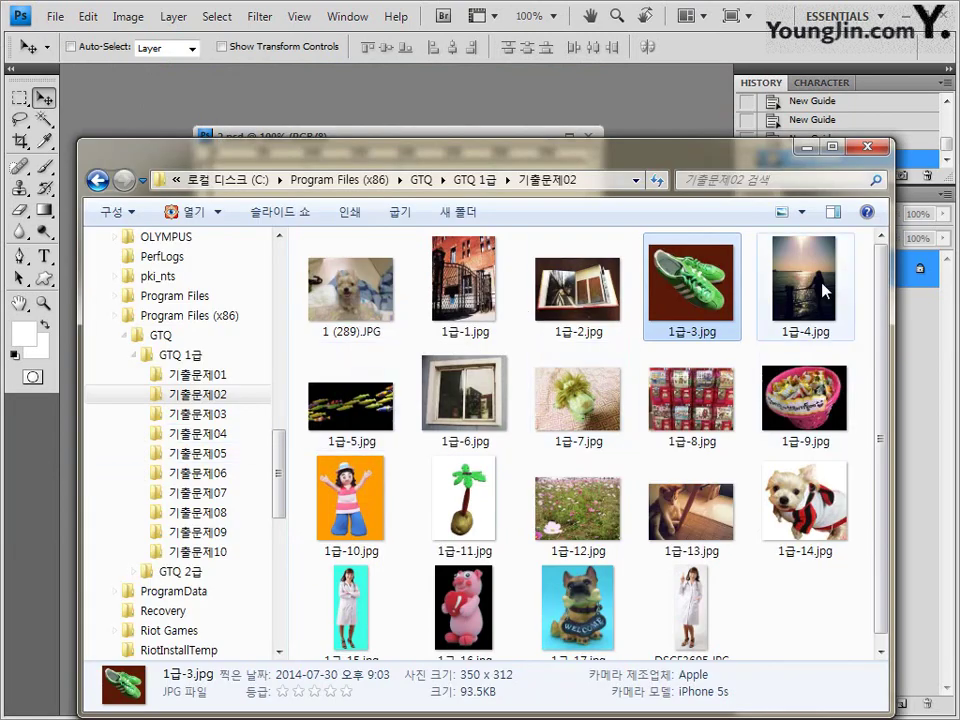
pyautogui.moveTo(825, 290); pyautogui.dragTo(697, 116)
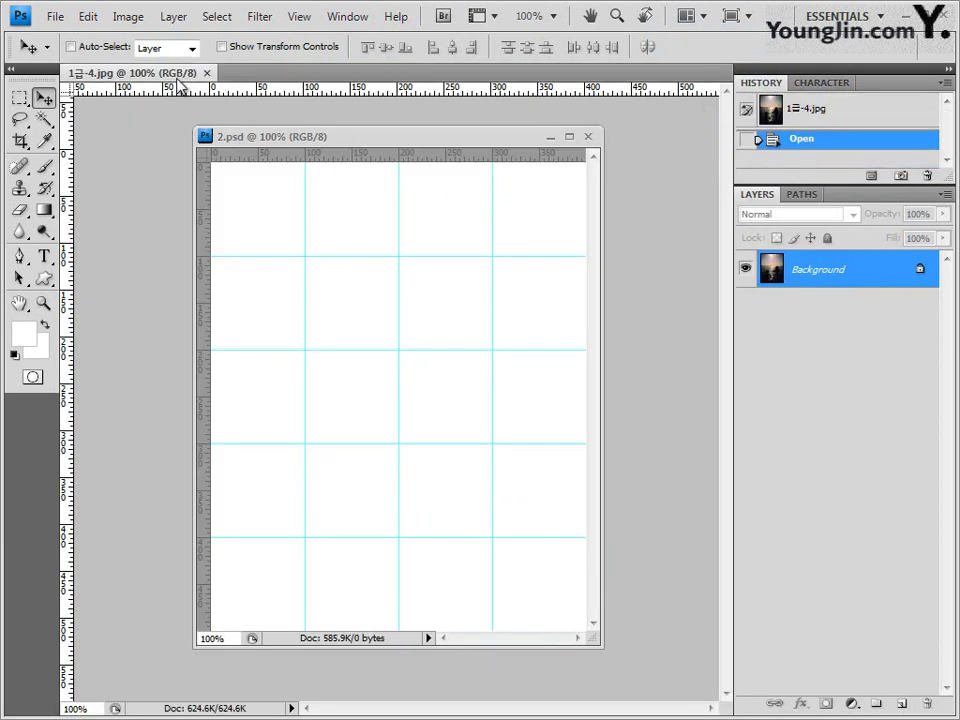
pyautogui.moveTo(170, 88); pyautogui.dragTo(265, 173)
pyautogui.hotkey('ctrl', 'a')
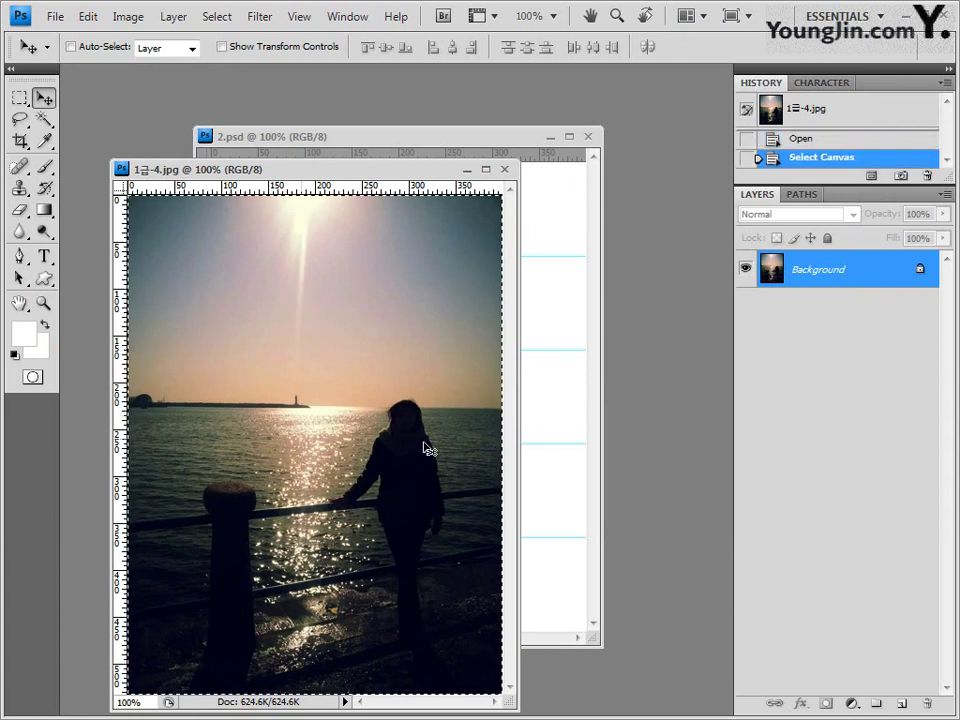
pyautogui.click(504, 169)
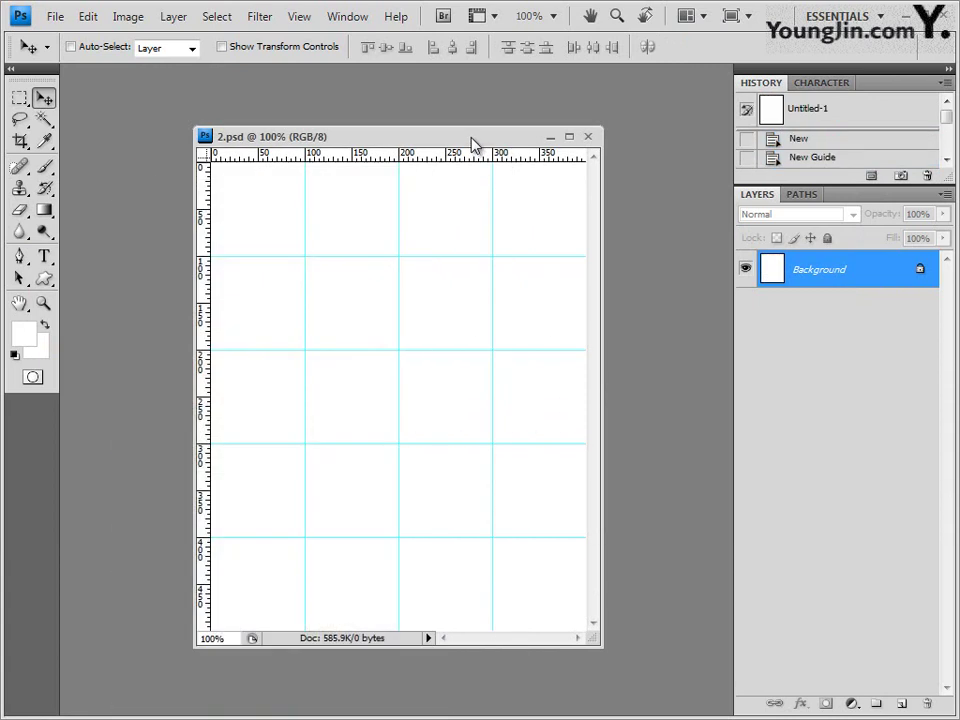
pyautogui.hotkey('ctrl', 'v')
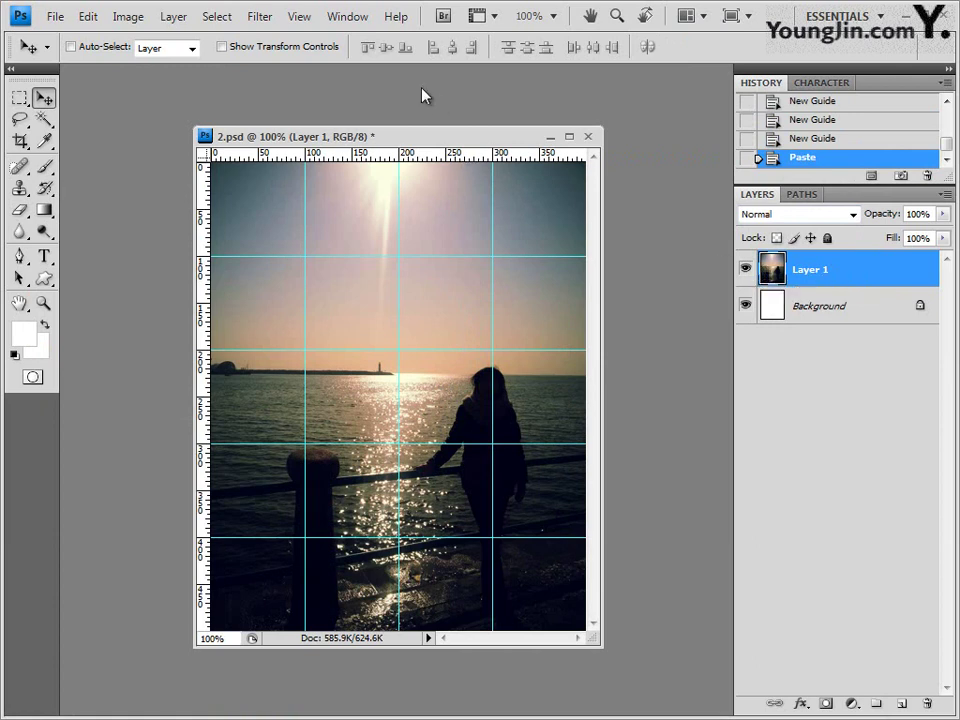
# Apply the Dry Brush filter to the seaside photo layer with Brush Size 2, Brush Detail 8 and Texture 1
pyautogui.click(251, 20)
pyautogui.moveTo(305, 163)
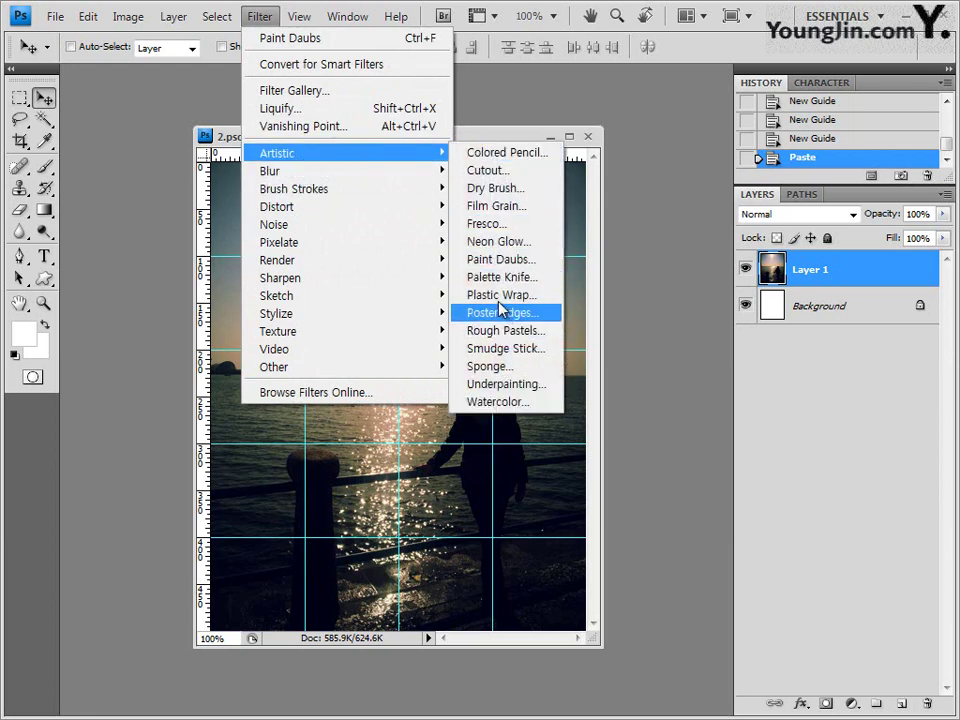
pyautogui.click(508, 188)
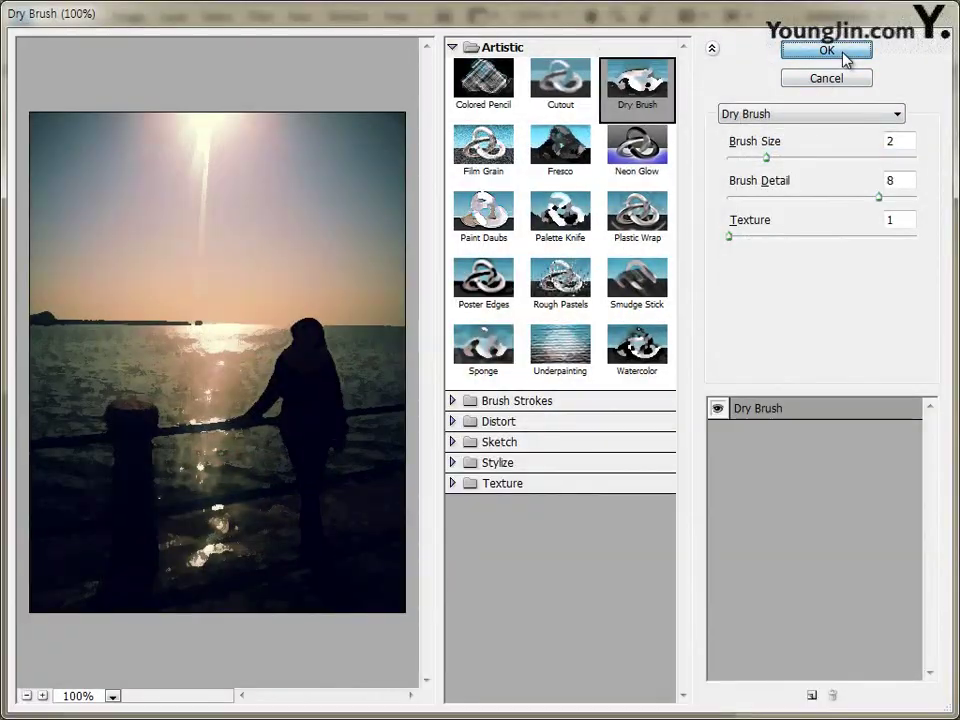
pyautogui.click(846, 58)
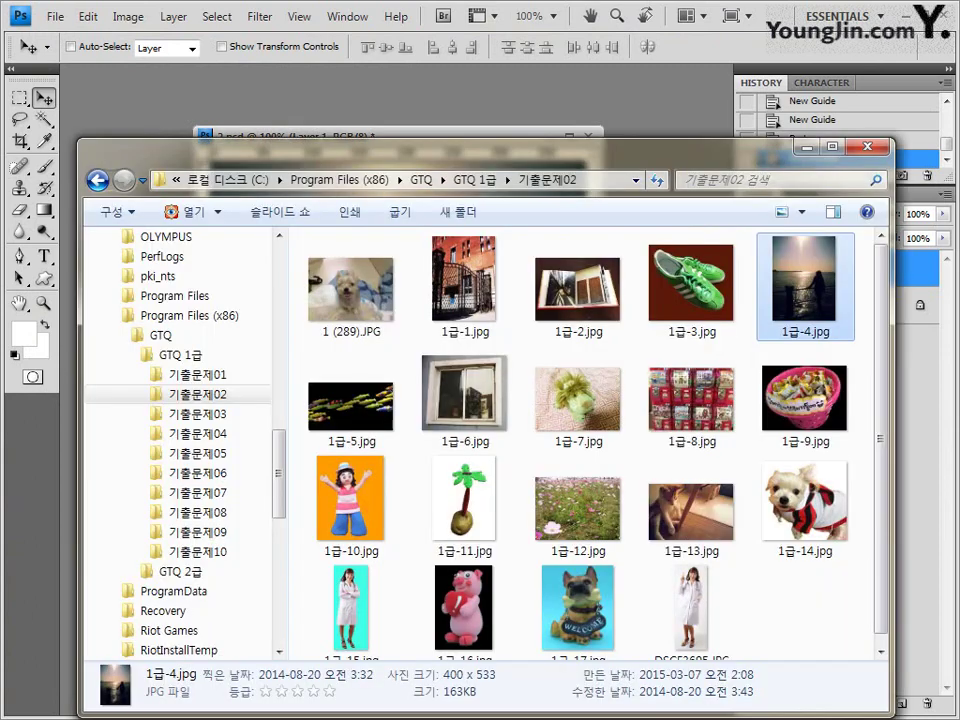
# Open 1급-5.jpg from the 기출문제02 folder and float its window over 2.psd
pyautogui.moveTo(352, 400); pyautogui.dragTo(358, 103)
pyautogui.moveTo(145, 75); pyautogui.dragTo(170, 225)
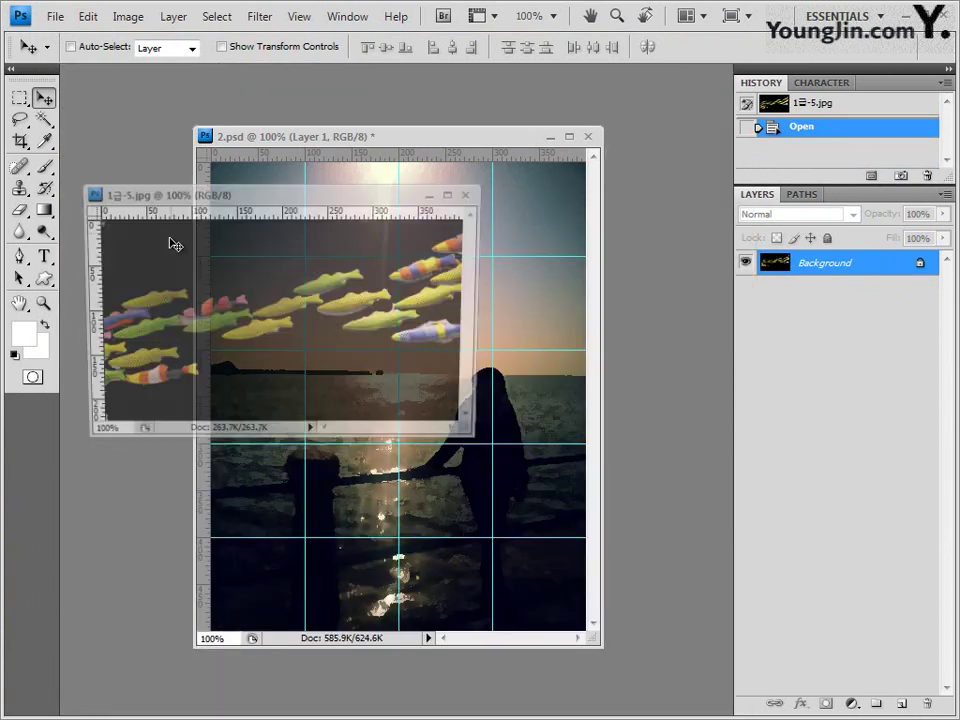
pyautogui.moveTo(221, 196); pyautogui.dragTo(229, 212)
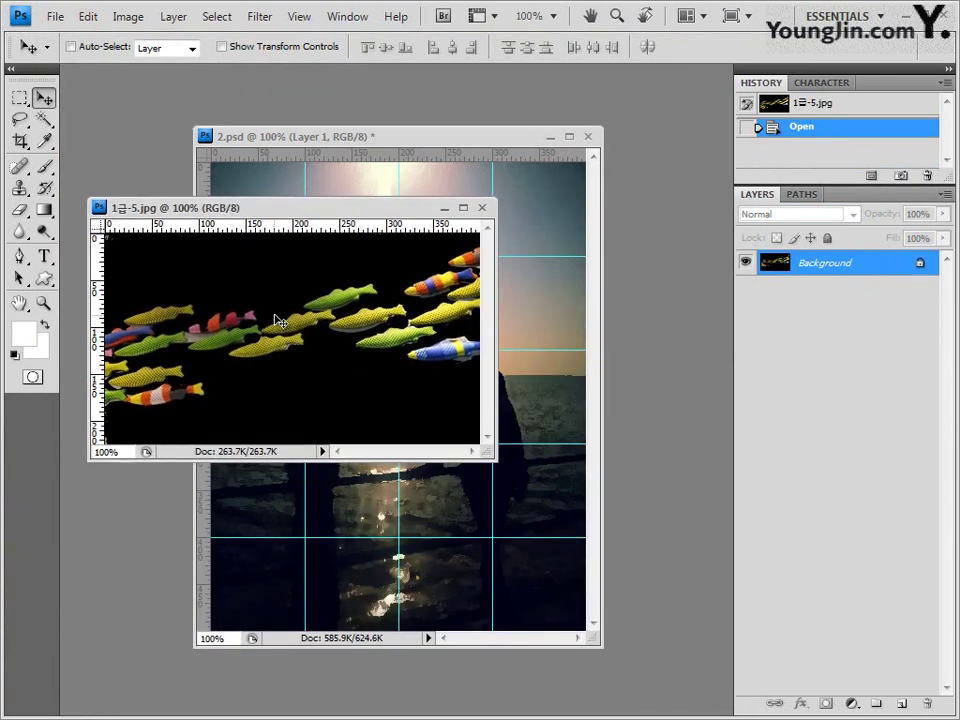
# Select the black background around the fish with the Magic Wand at tolerance 32, and invert the selection
pyautogui.moveTo(43, 118); pyautogui.dragTo(100, 140)
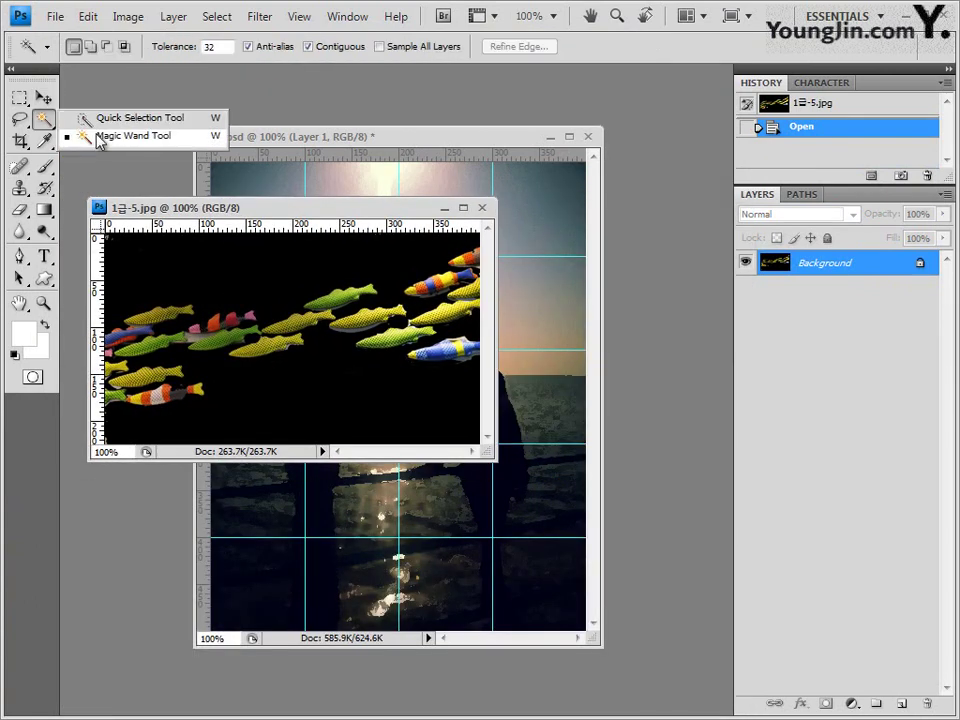
pyautogui.click(100, 140)
pyautogui.doubleClick(213, 47)
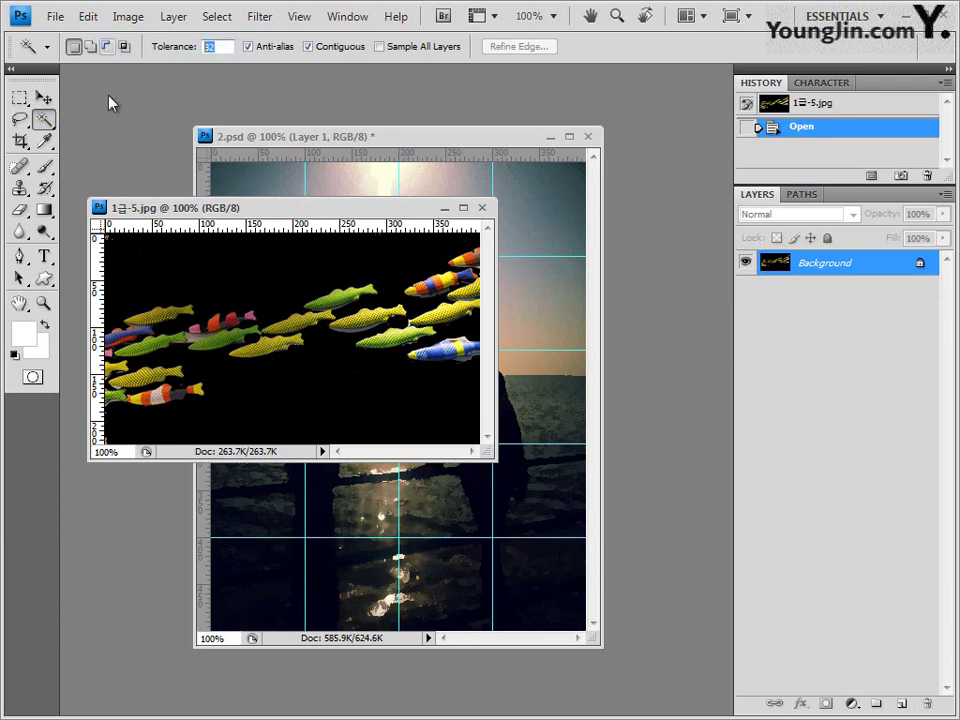
pyautogui.click(264, 282)
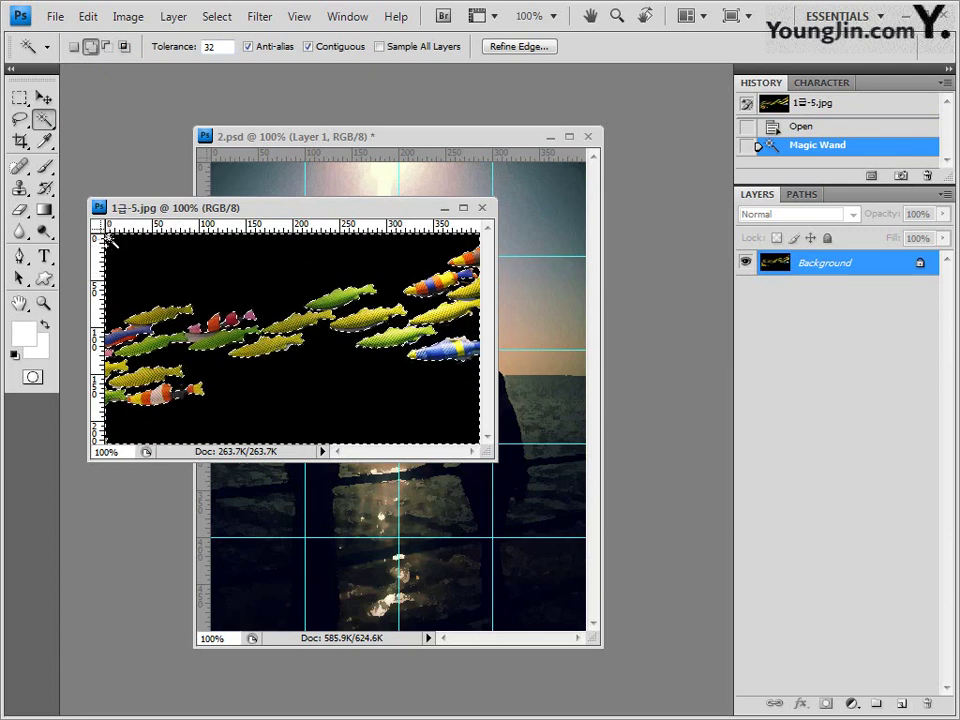
pyautogui.keyDown('shift'); pyautogui.click(120, 255); pyautogui.keyUp('shift')
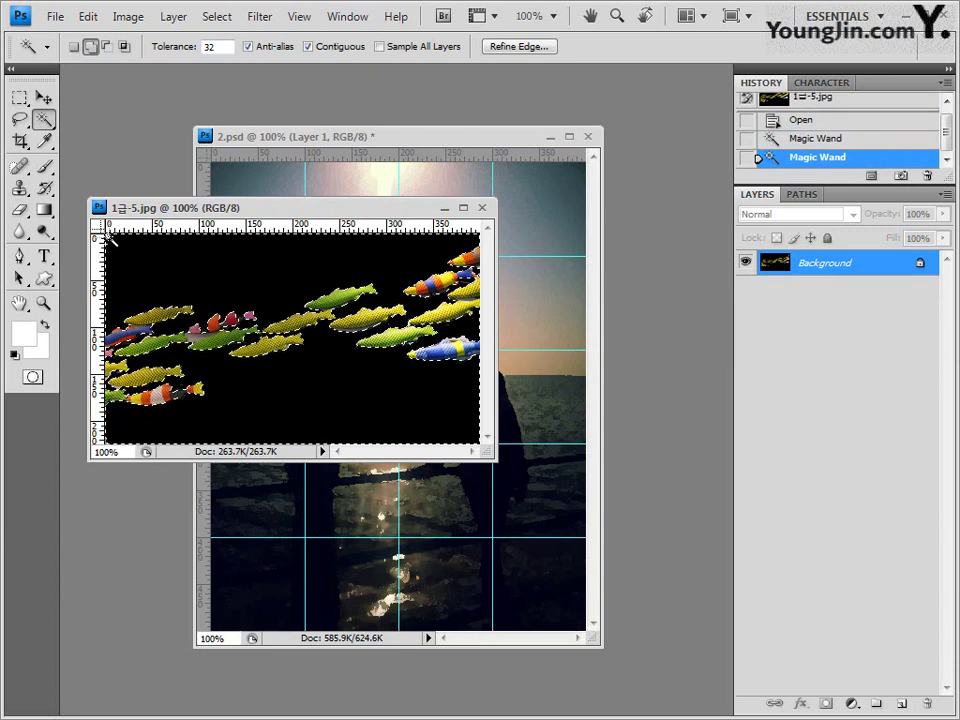
pyautogui.keyDown('shift'); pyautogui.click(110, 240); pyautogui.keyUp('shift')
pyautogui.keyDown('shift'); pyautogui.click(110, 240); pyautogui.keyUp('shift')
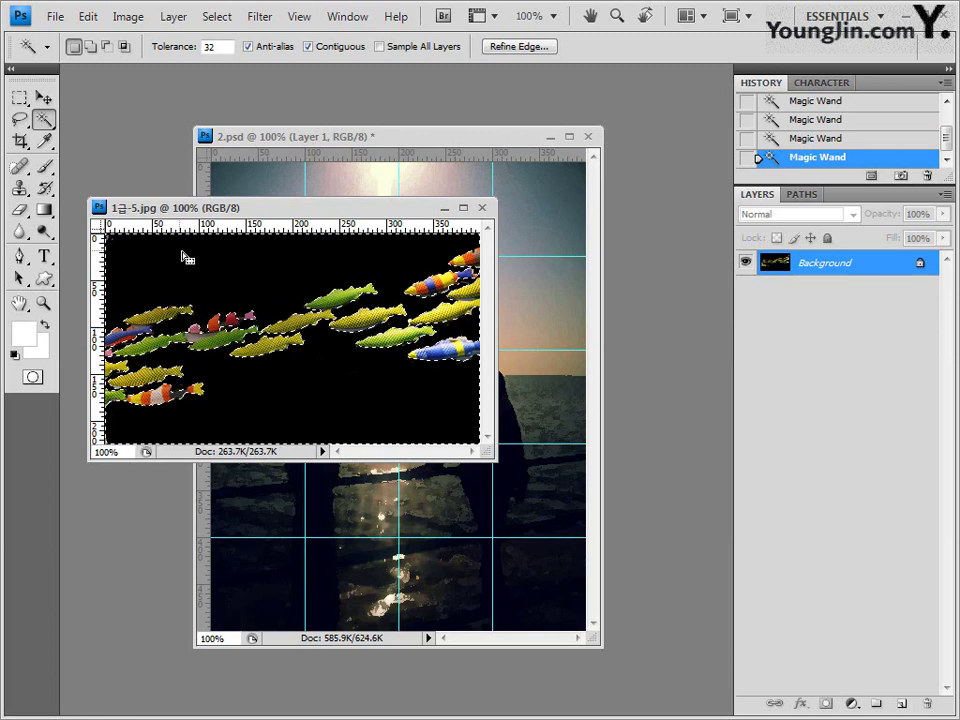
pyautogui.click(217, 17)
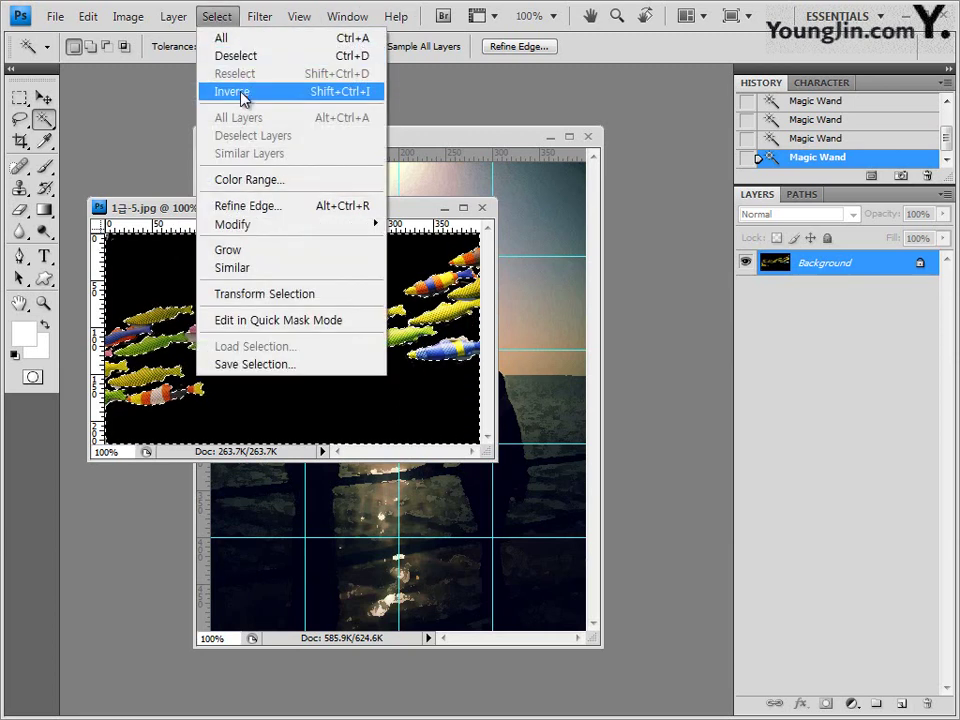
pyautogui.click(240, 92)
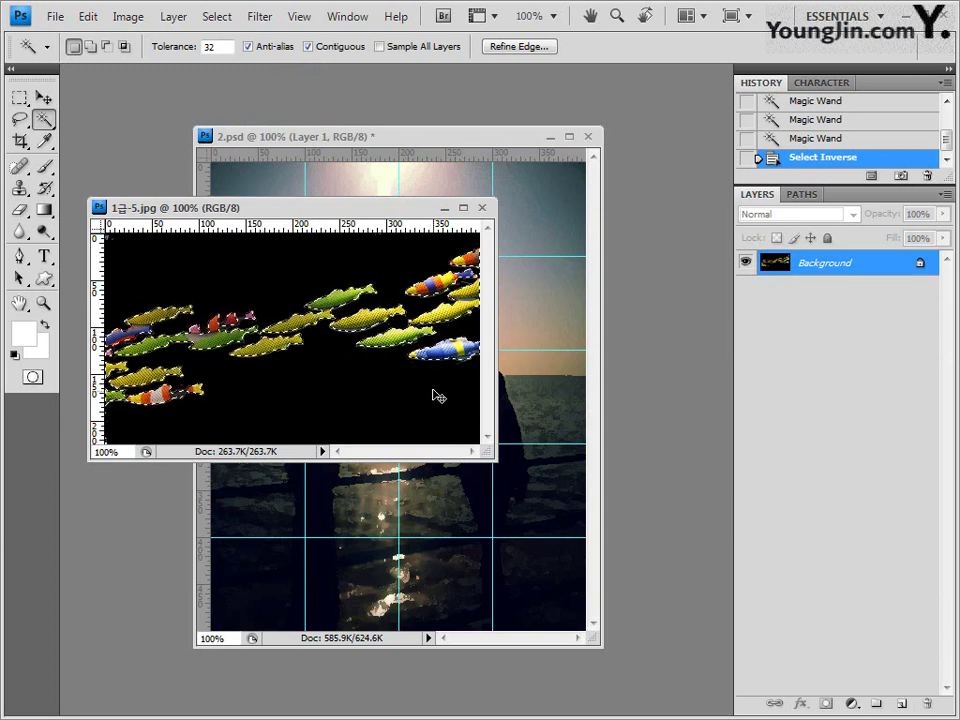
# Paste the copied fish into 2.psd, closing their source image, and place them across the sky between about 25 and 195 pixels down
pyautogui.click(484, 209)
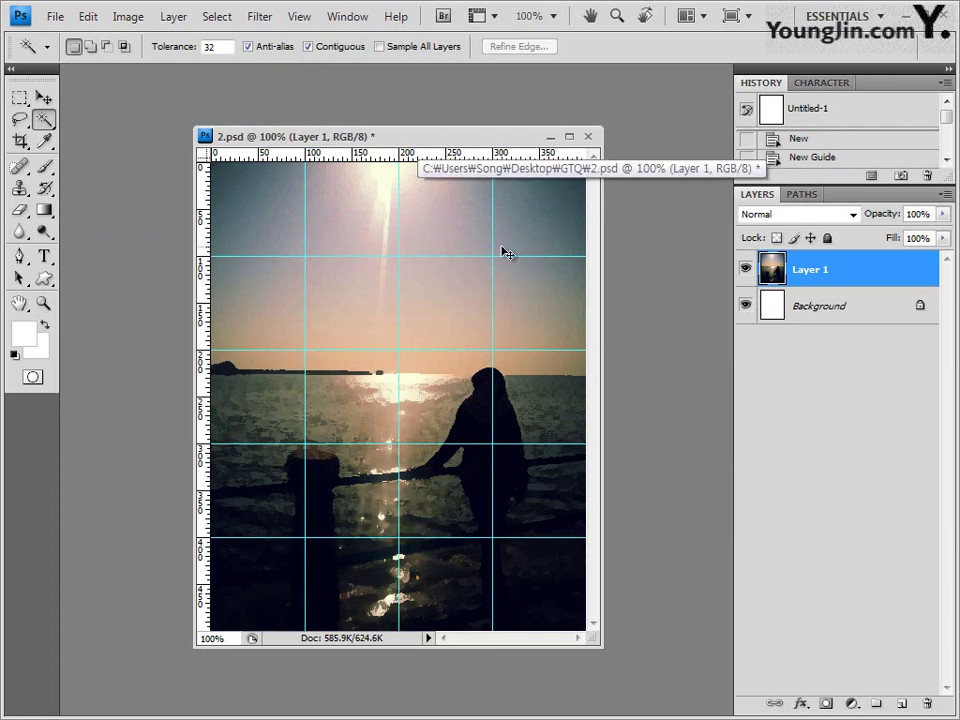
pyautogui.hotkey('ctrl', 'v')
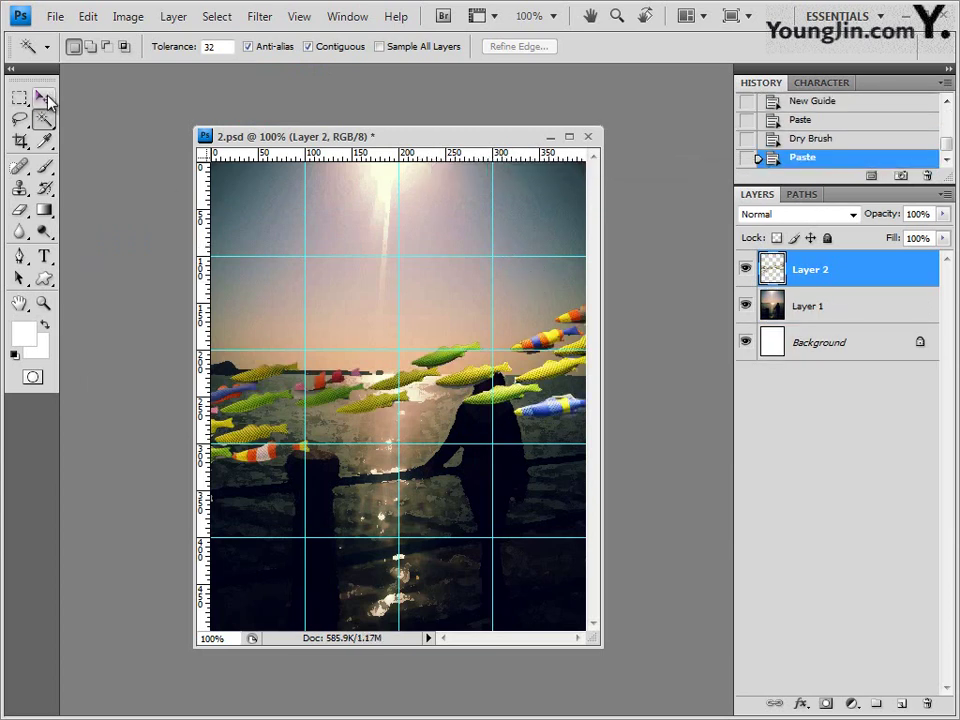
pyautogui.click(44, 98)
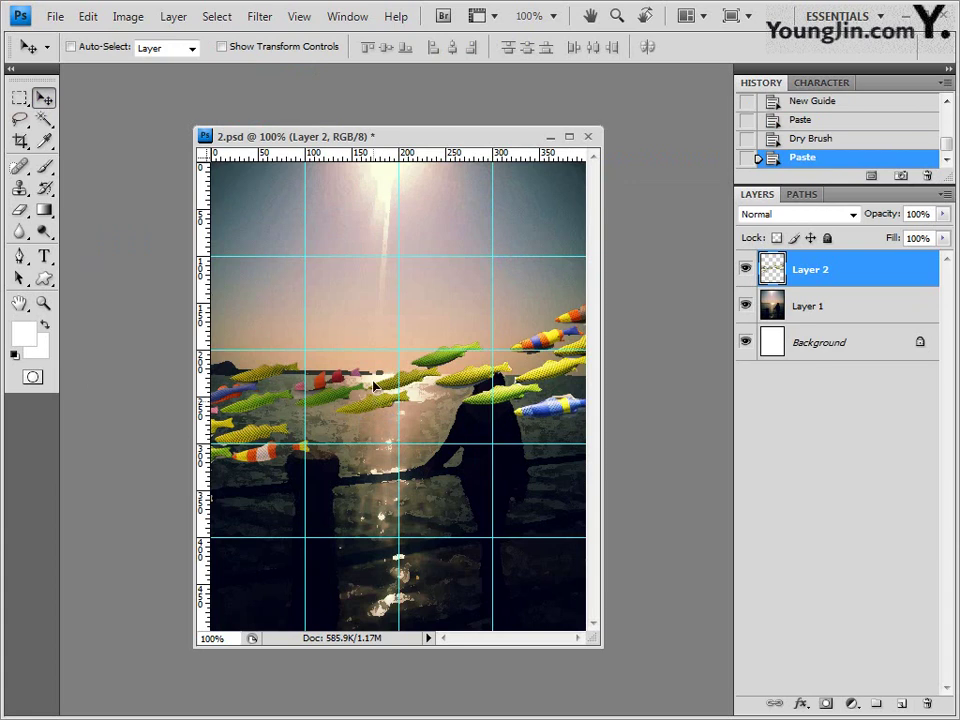
pyautogui.moveTo(374, 386); pyautogui.dragTo(371, 270)
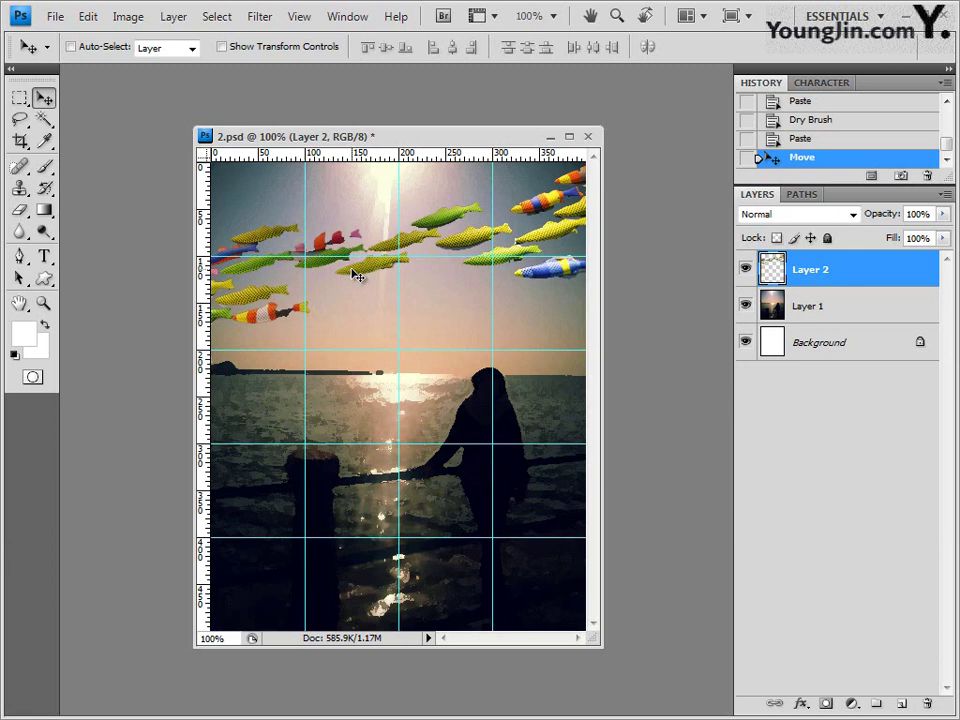
pyautogui.hotkey('shift', 'Down')
pyautogui.hotkey('shift', 'Down')
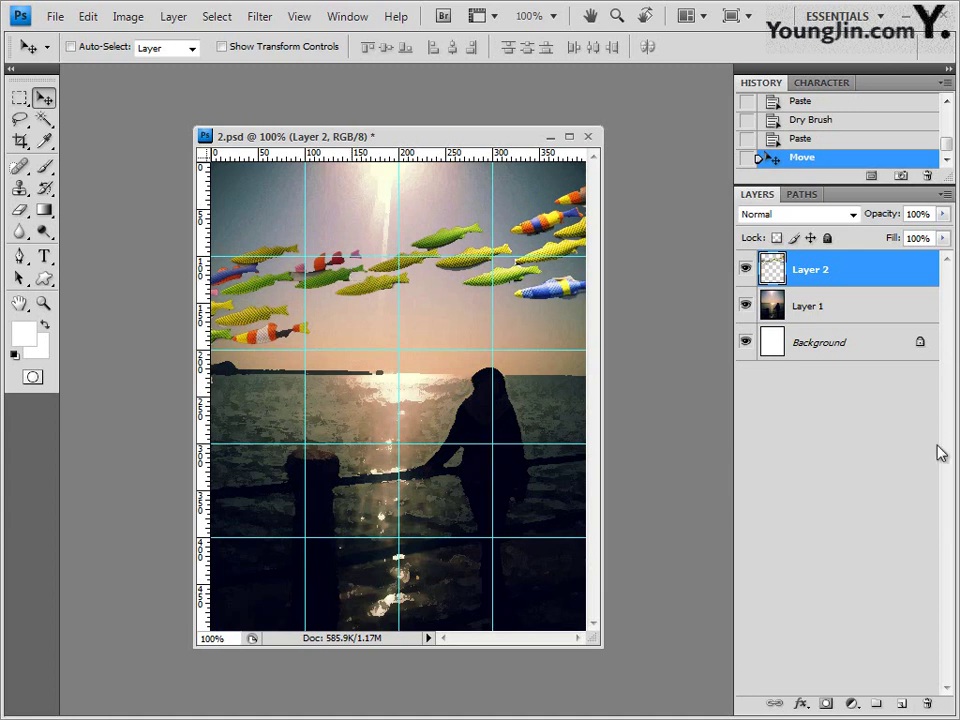
# Add an Outer Glow to the fish layer with Screen blending, 75% opacity and 5 px size
pyautogui.click(801, 705)
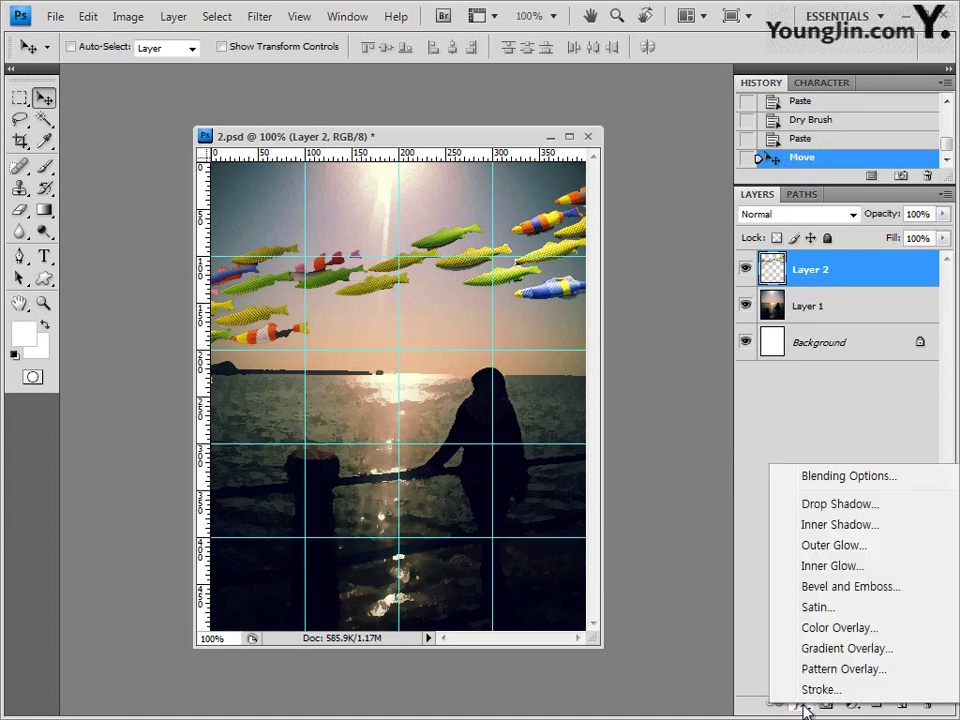
pyautogui.click(855, 548)
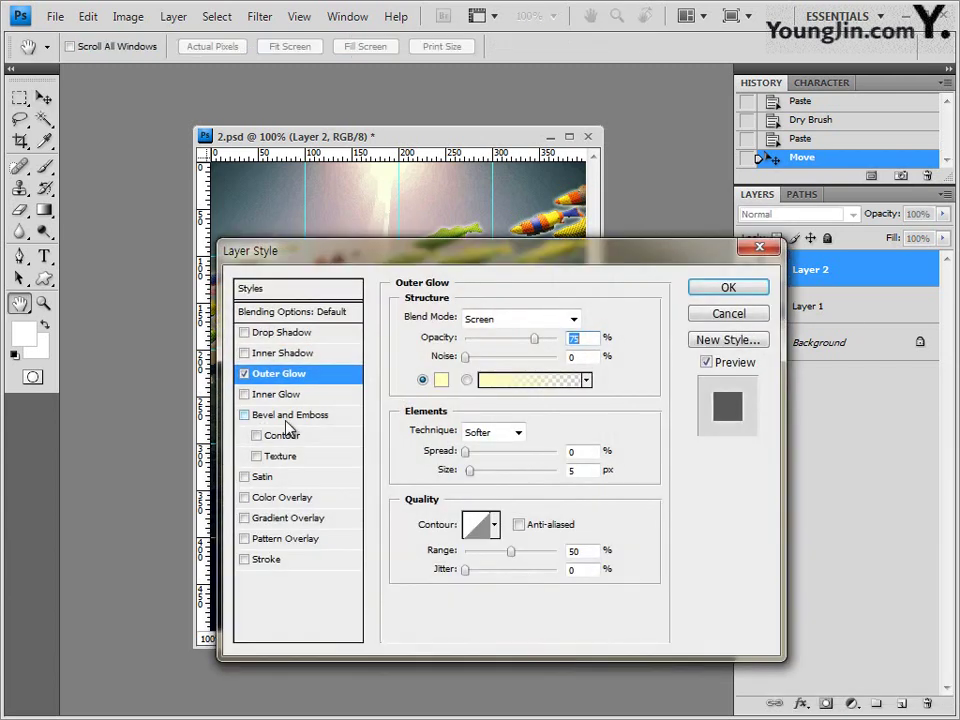
pyautogui.click(744, 290)
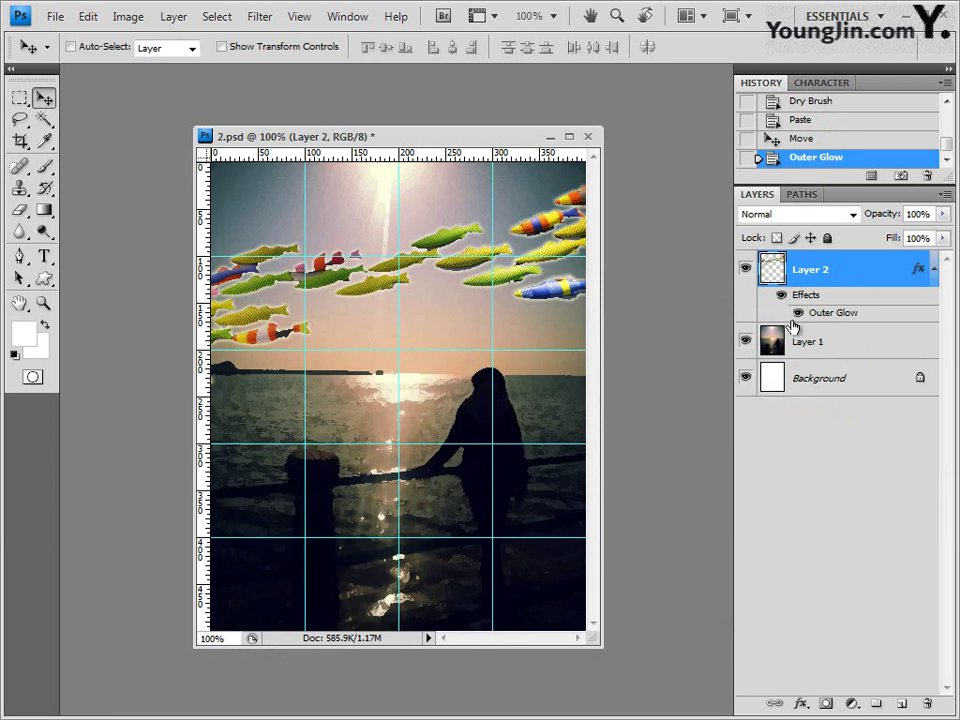
# Add a Hue/Saturation adjustment layer above the fish, with Colorize on, hue 277 and saturation 50
pyautogui.click(852, 705)
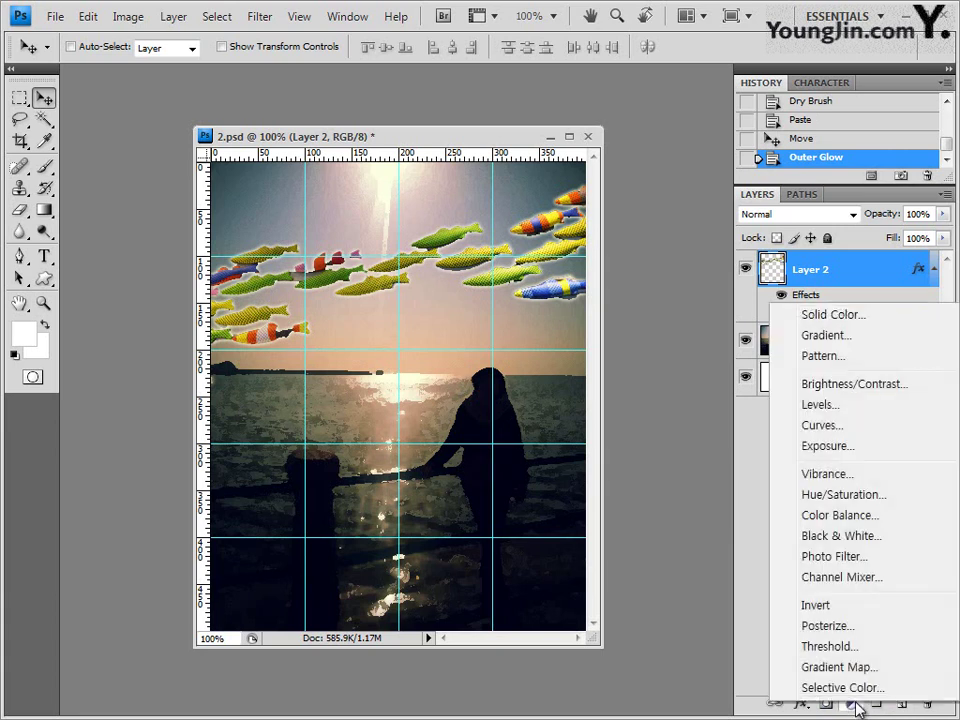
pyautogui.click(880, 500)
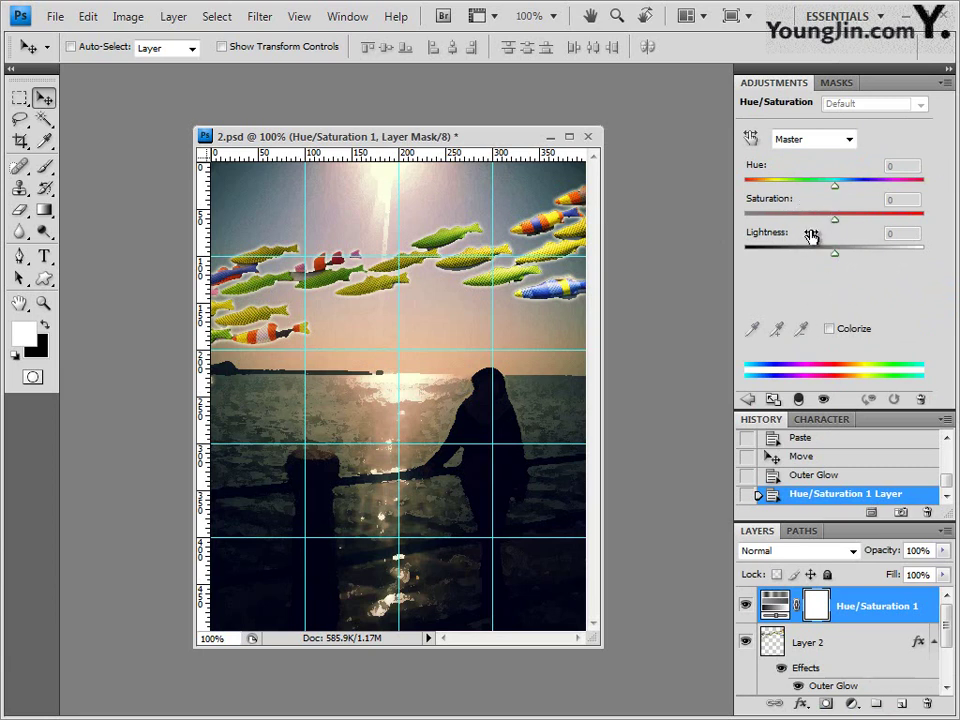
pyautogui.click(829, 329)
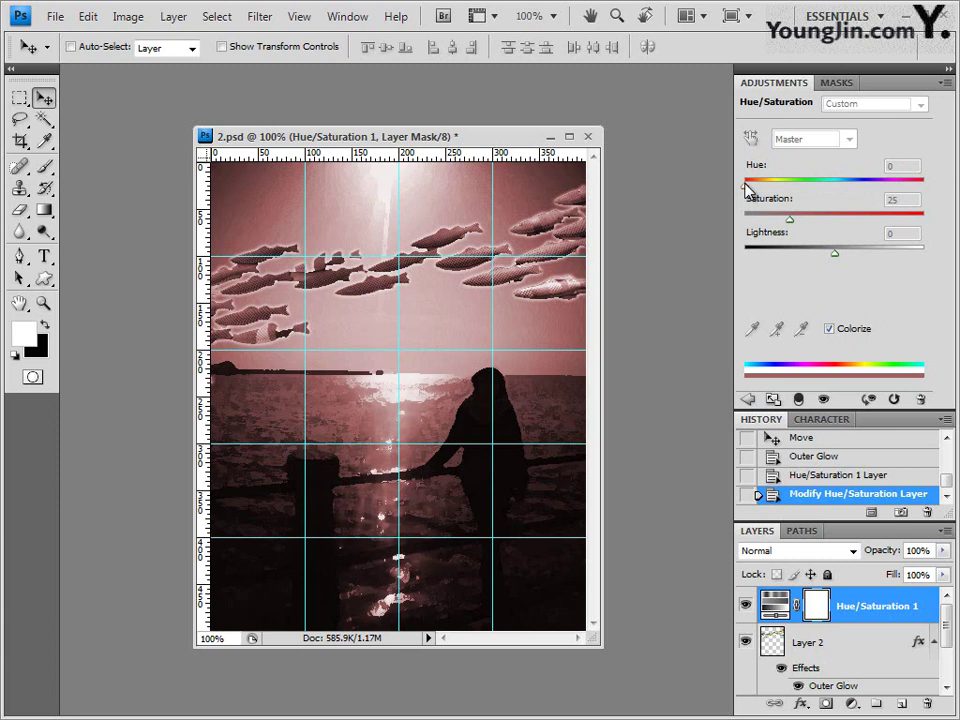
pyautogui.moveTo(748, 188); pyautogui.dragTo(885, 189)
pyautogui.moveTo(791, 221); pyautogui.dragTo(834, 218)
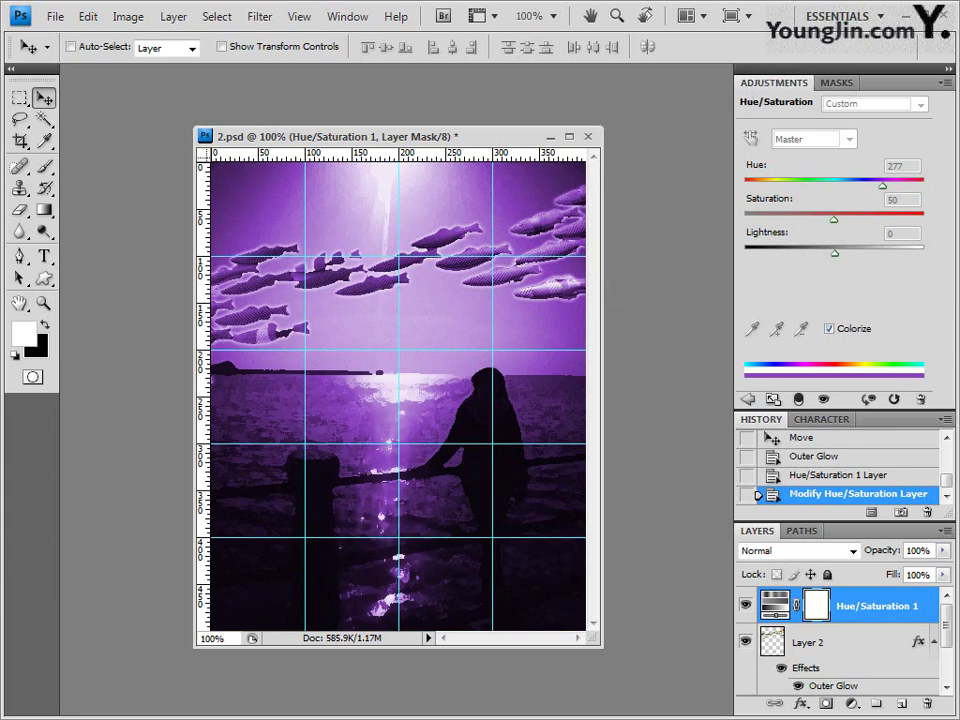
# Close the Adjustments and Masks group and enlarge the layer list so all layers are in view
pyautogui.click(946, 84)
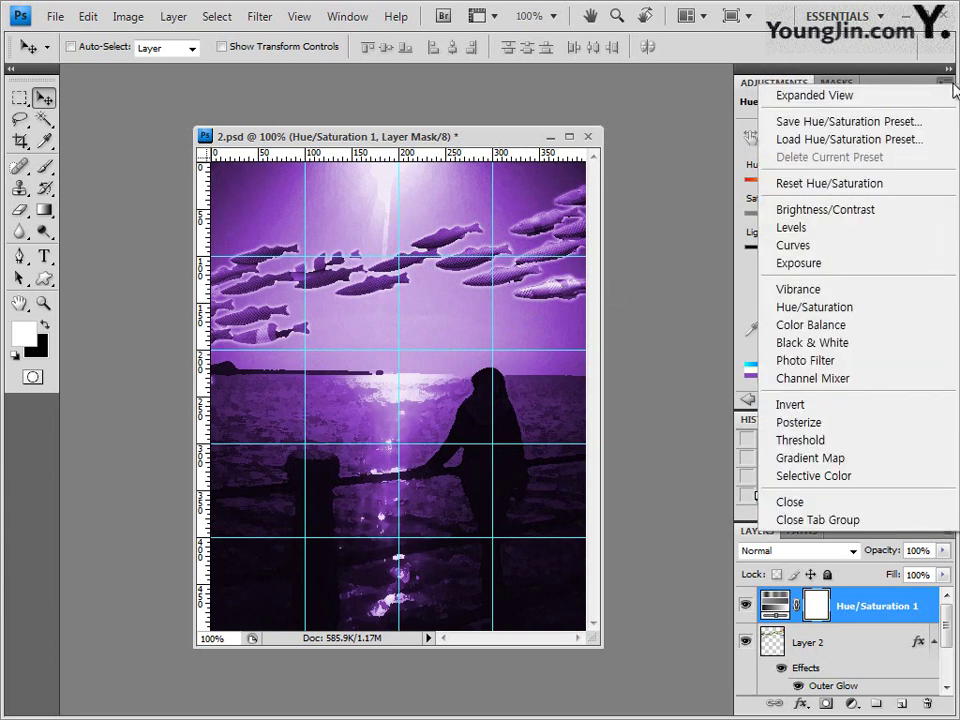
pyautogui.click(865, 520)
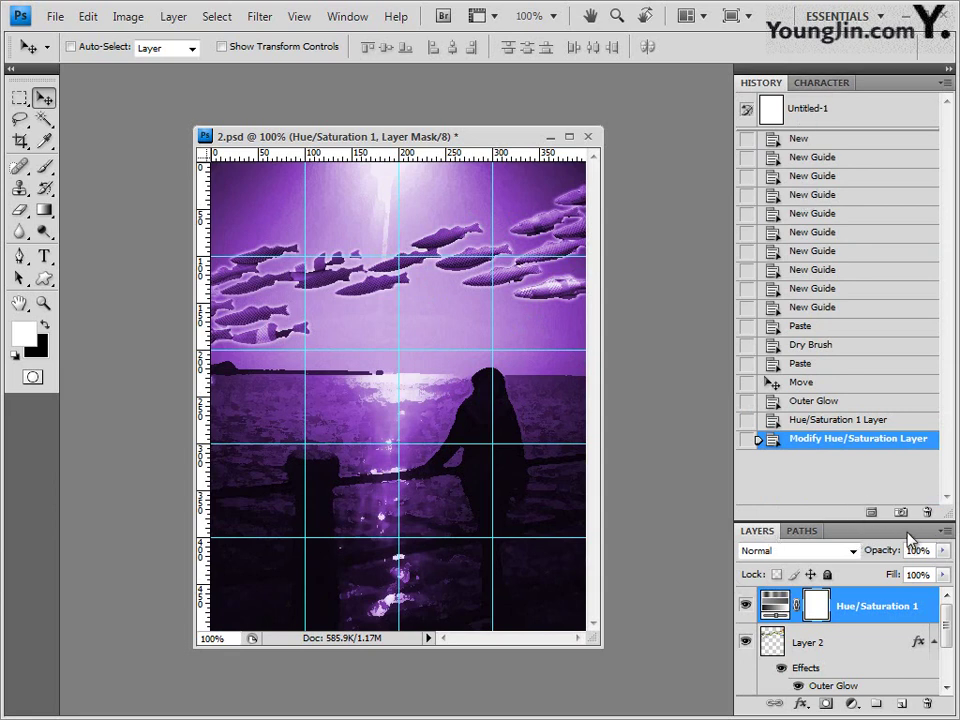
pyautogui.moveTo(857, 520); pyautogui.dragTo(848, 237)
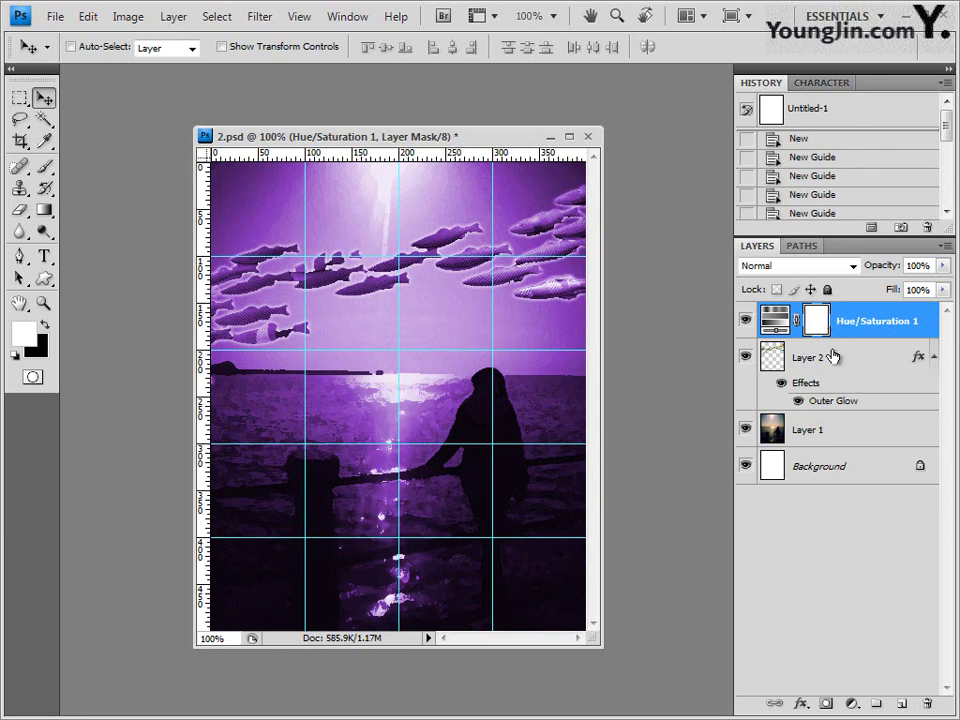
# Clip the Hue/Saturation layer to the fish layer and give it Color Burn blending at 70% opacity
pyautogui.click(883, 323)
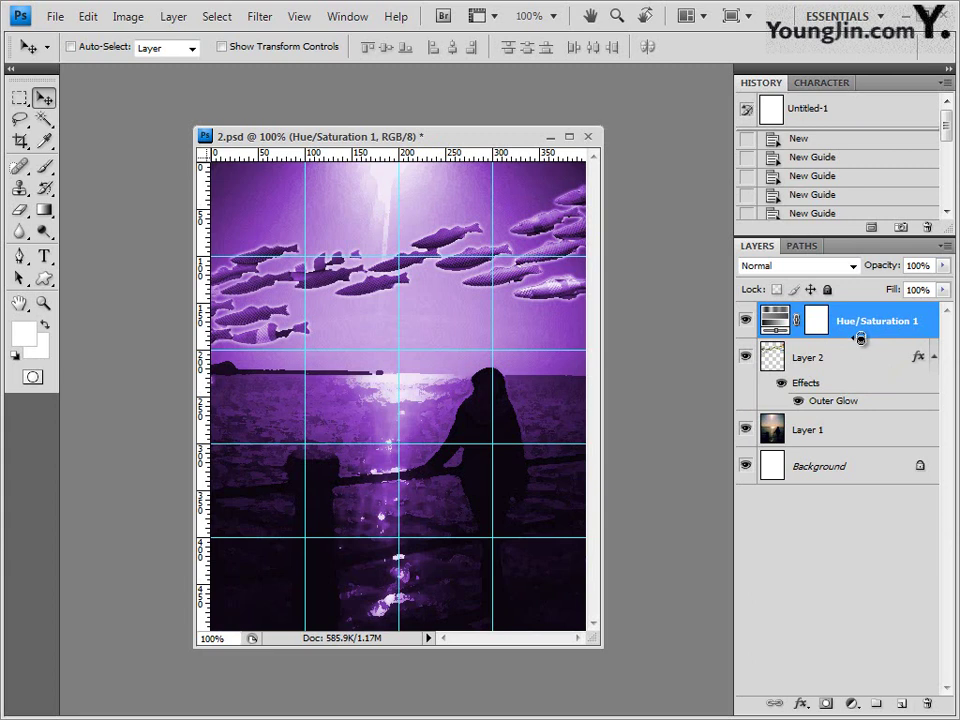
pyautogui.keyDown('alt'); pyautogui.click(860, 340); pyautogui.keyUp('alt')
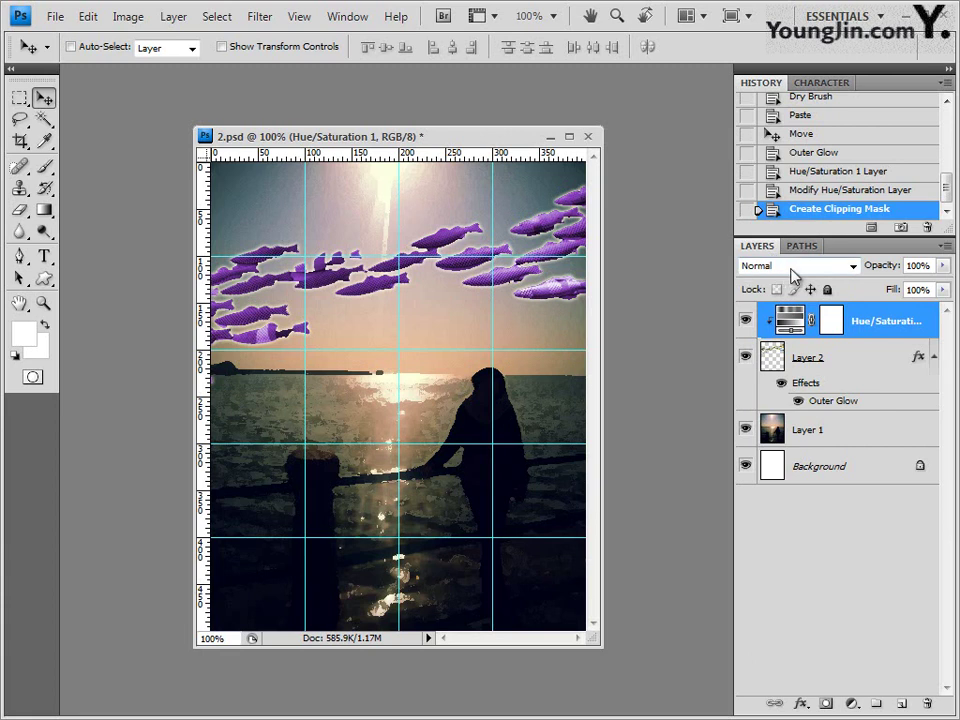
pyautogui.click(853, 266)
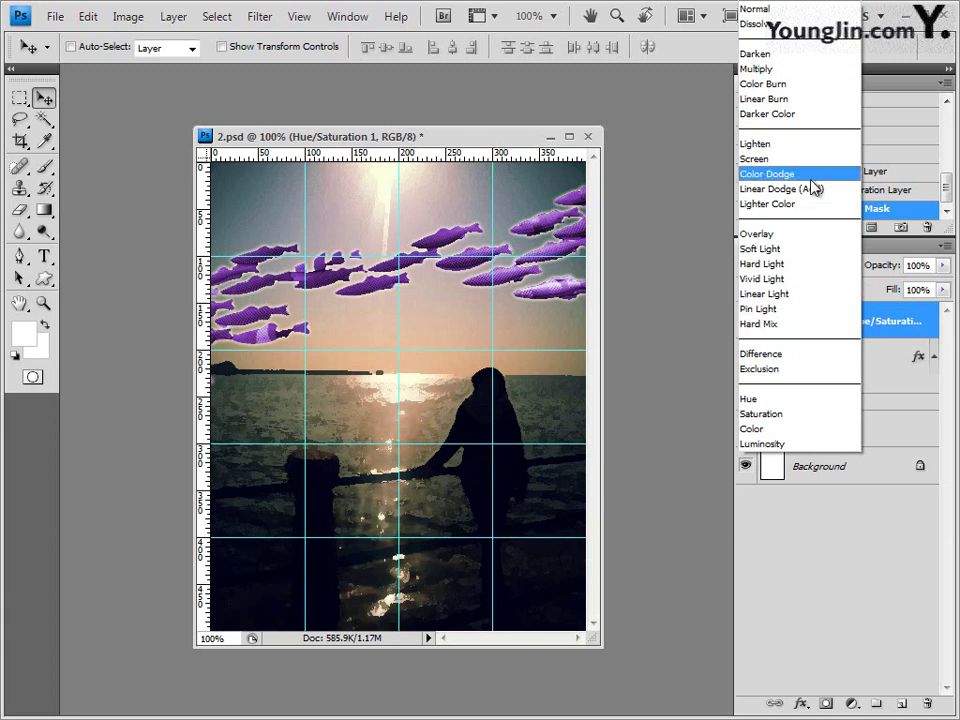
pyautogui.click(804, 90)
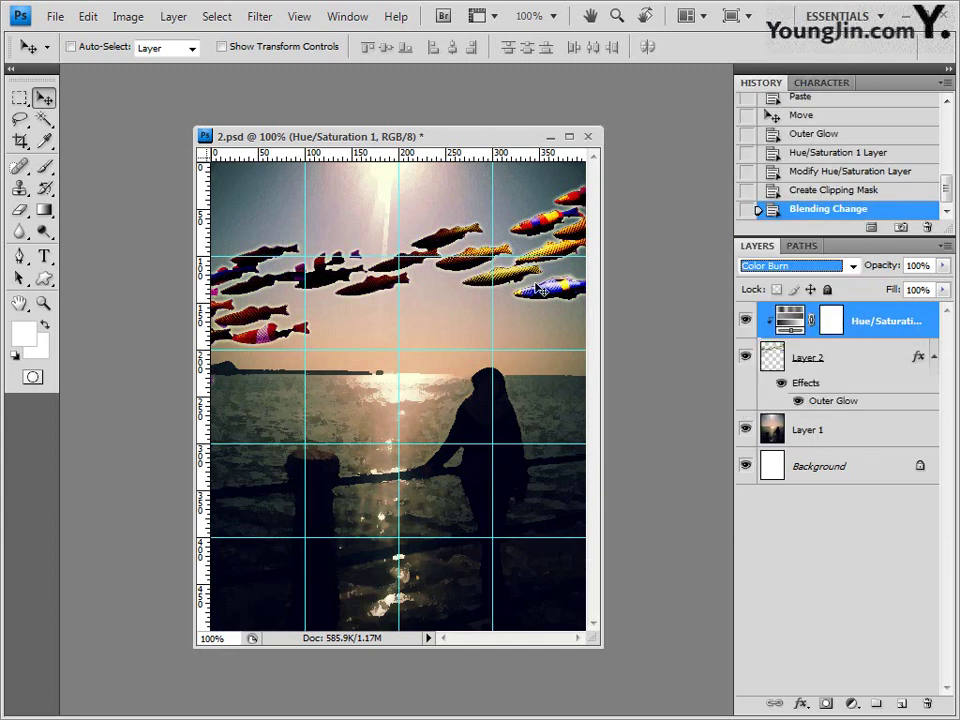
pyautogui.click(932, 266)
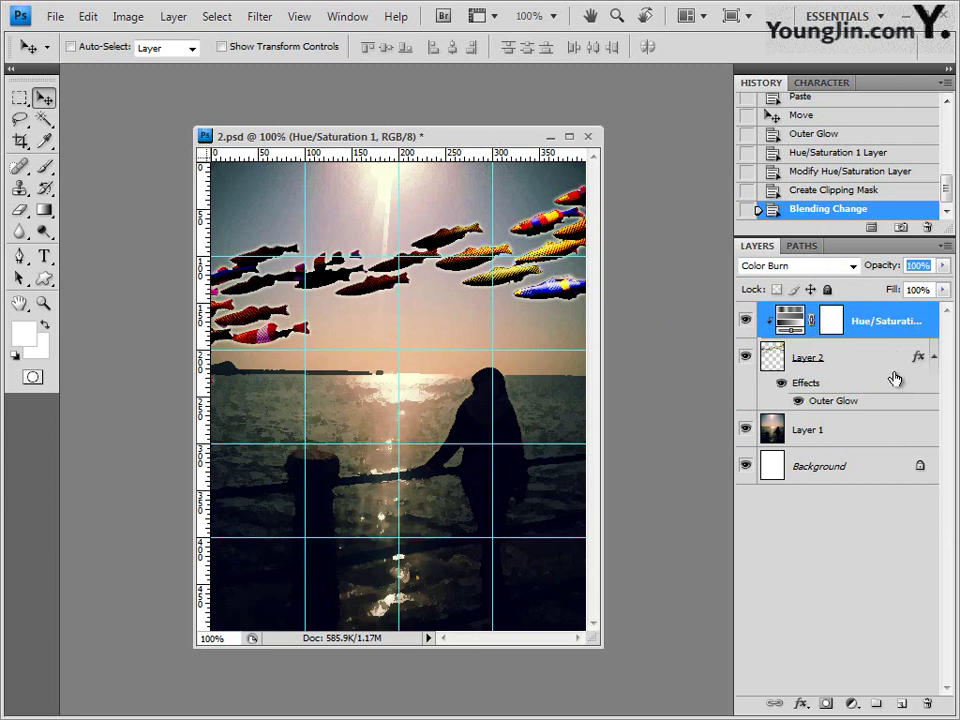
pyautogui.write('70')
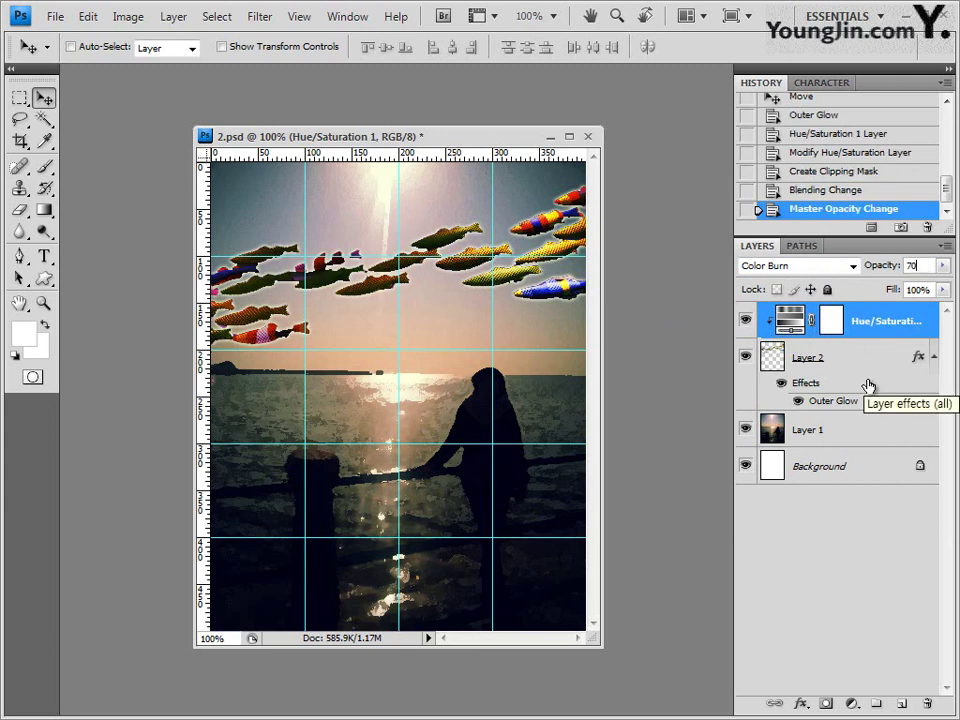
pyautogui.press('Return')
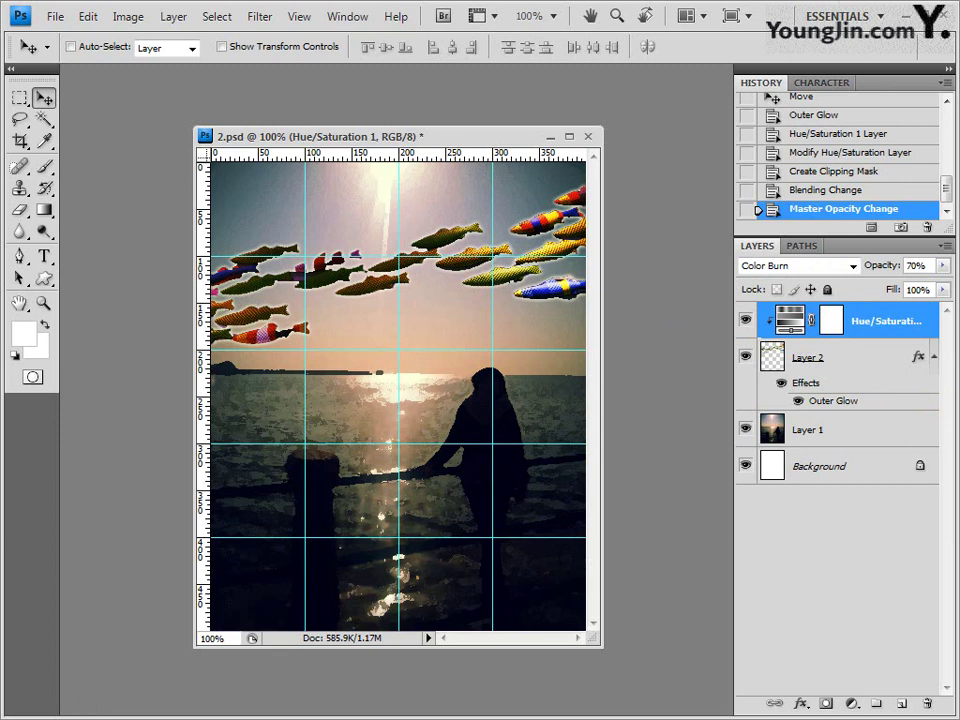
# Open 1급-6.jpg and float its window over 2.psd
pyautogui.hotkey('alt', 'Tab')
pyautogui.moveTo(429, 443); pyautogui.dragTo(335, 125)
pyautogui.moveTo(107, 70); pyautogui.dragTo(172, 198)
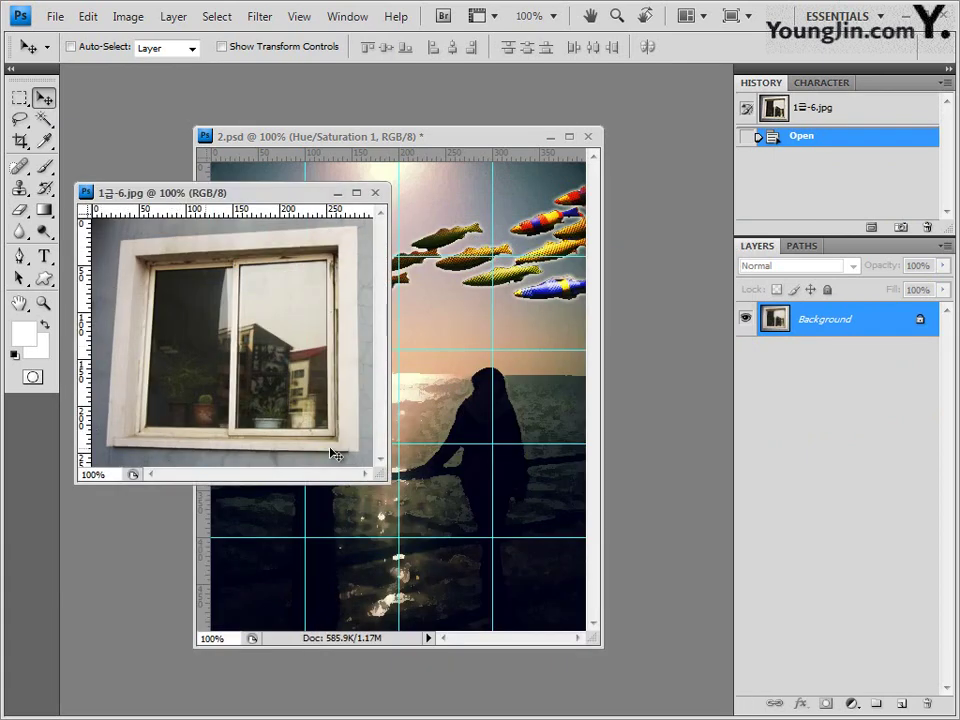
# Select the house window in 1급-6.jpg along its outer frame with the Polygonal Lasso
pyautogui.click(23, 121)
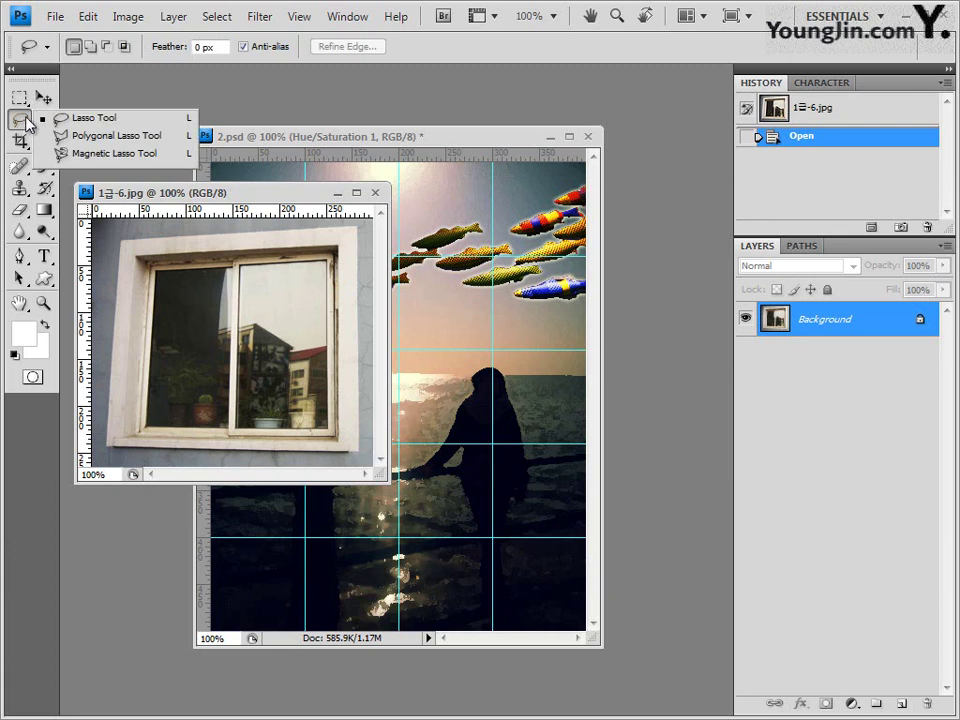
pyautogui.click(78, 136)
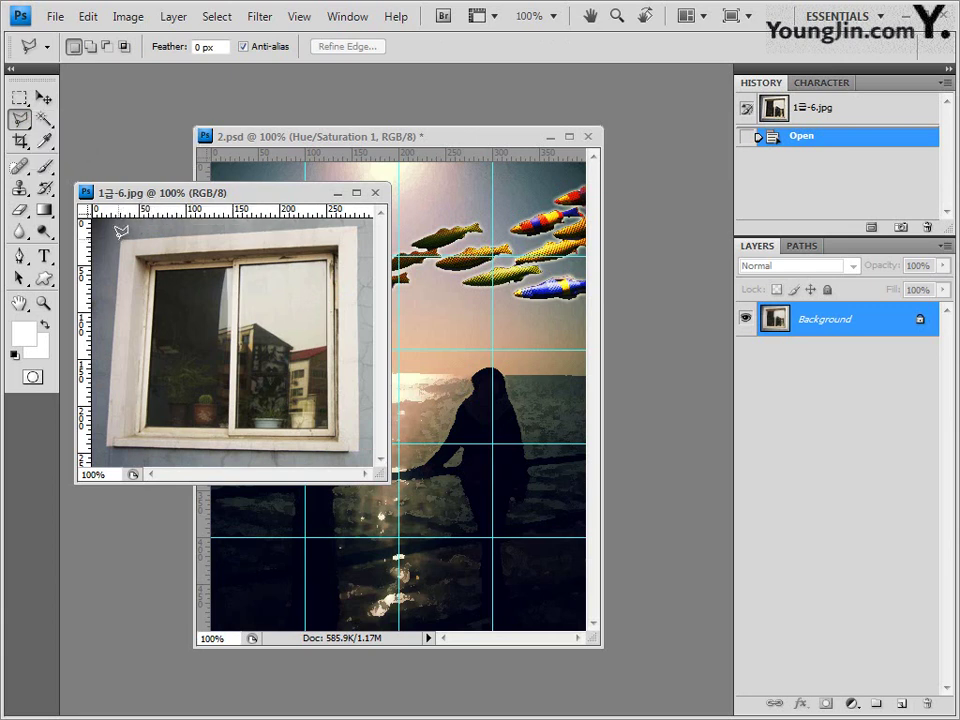
pyautogui.click(121, 231)
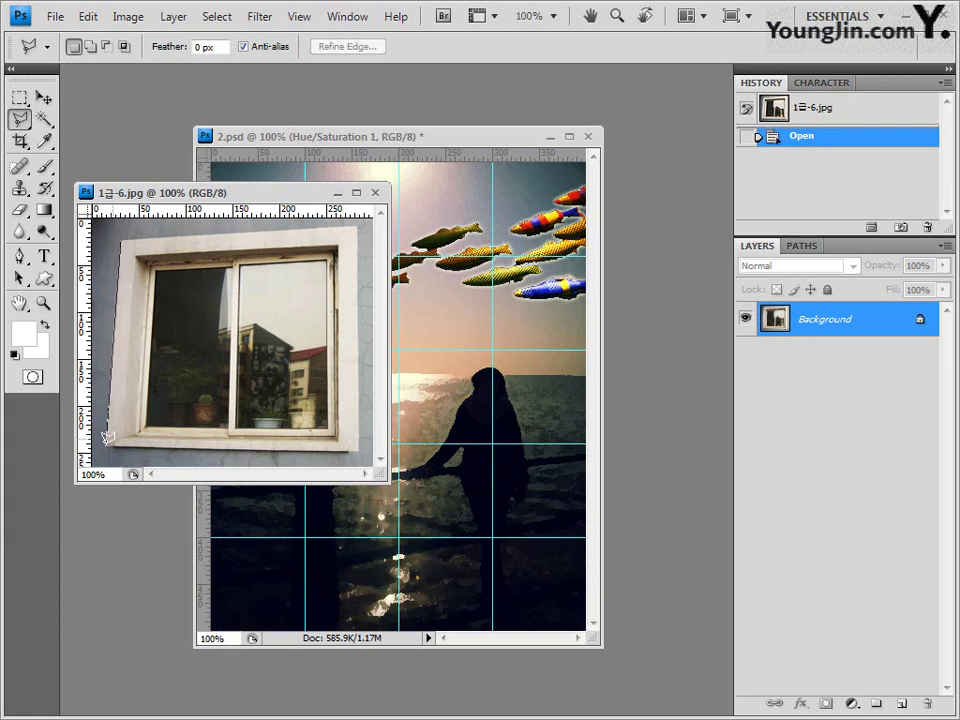
pyautogui.click(106, 441)
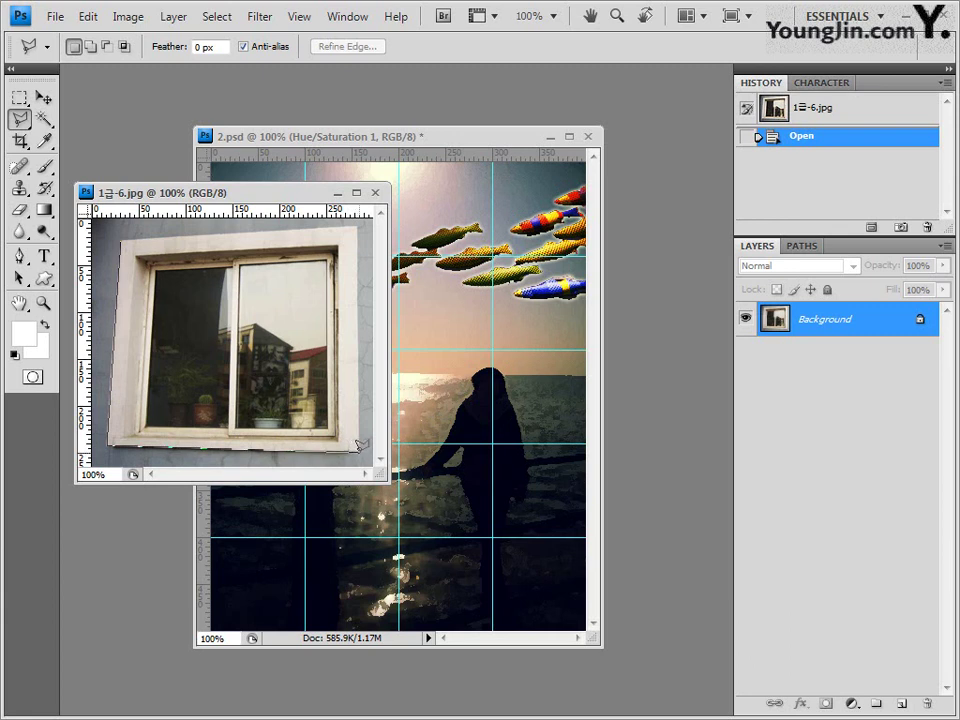
pyautogui.click(358, 450)
pyautogui.click(355, 228)
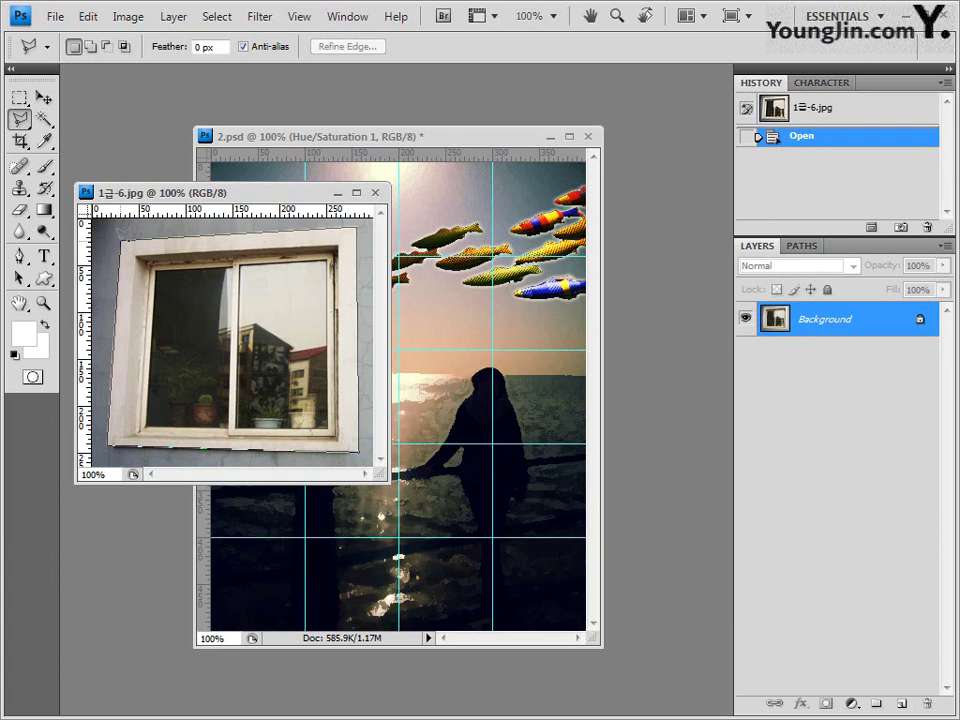
pyautogui.doubleClick(121, 241)
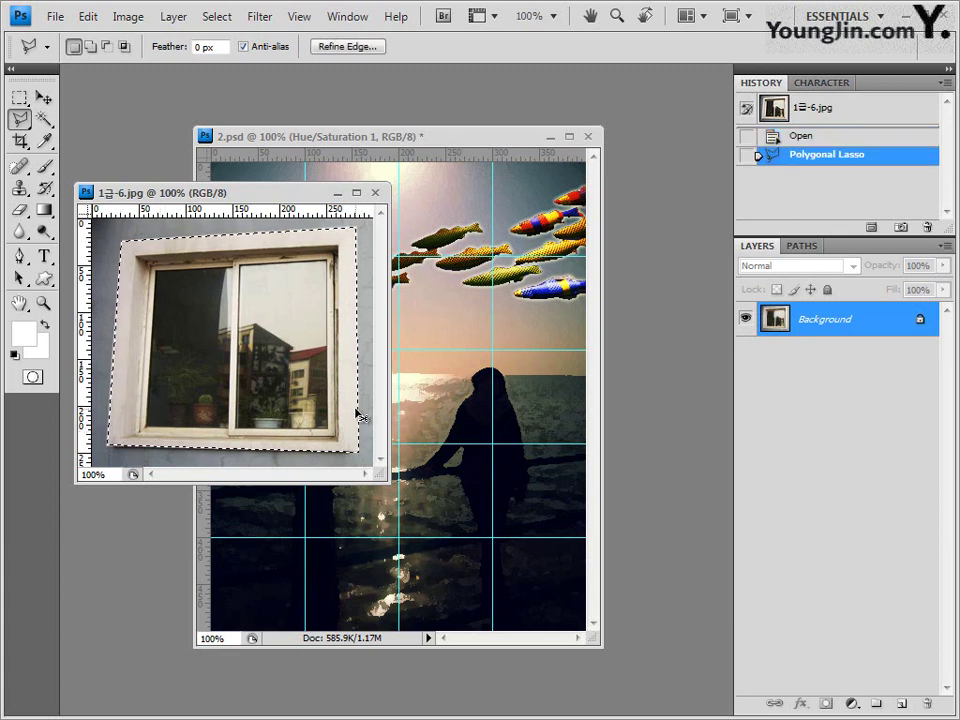
# Paste the copied house window into 2.psd, closing its source image, and move it to about 180 px across and 194 px down
pyautogui.click(375, 192)
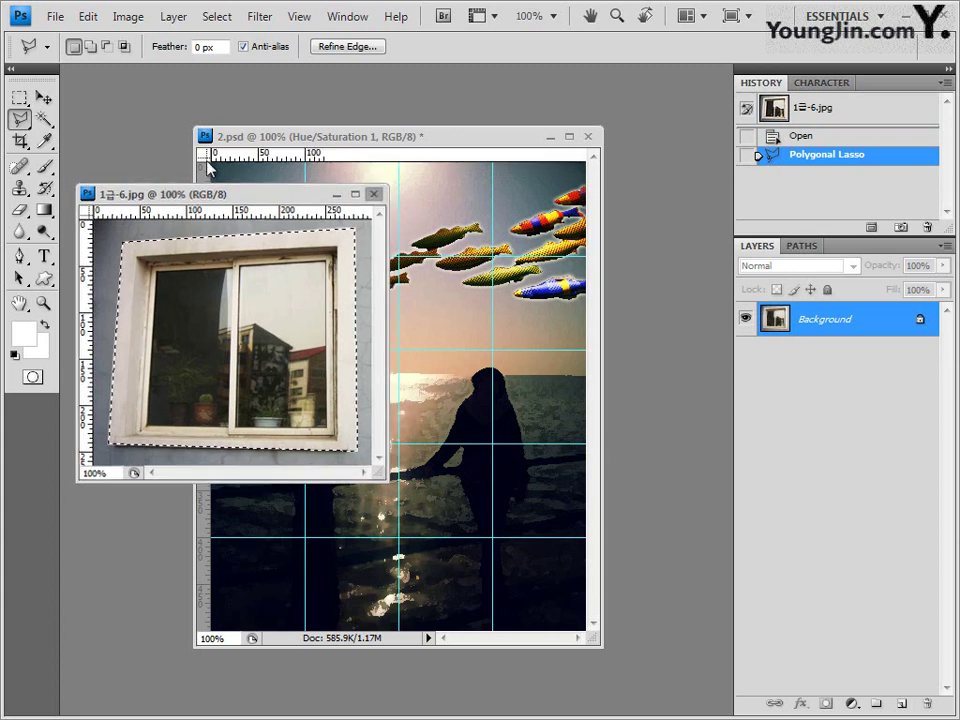
pyautogui.click(45, 97)
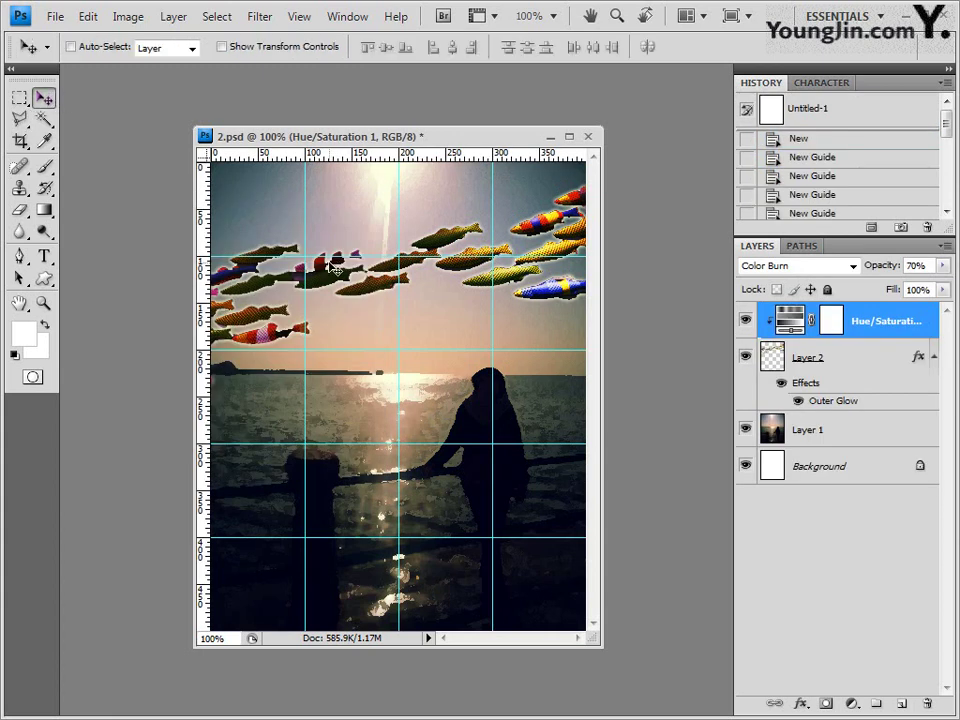
pyautogui.hotkey('ctrl', 'v')
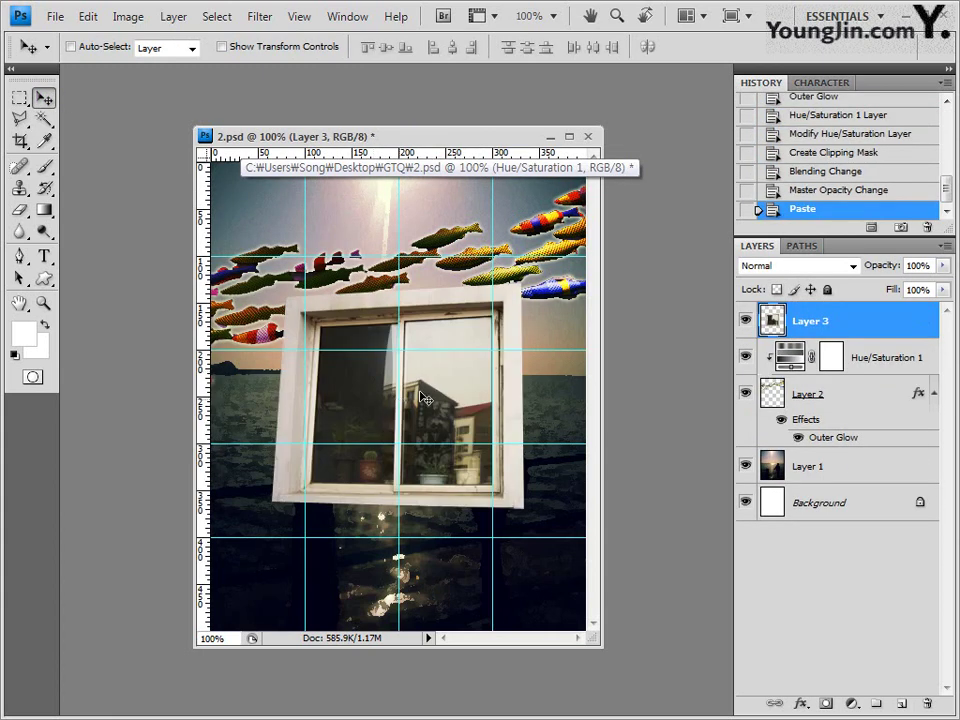
pyautogui.moveTo(466, 393); pyautogui.dragTo(446, 339)
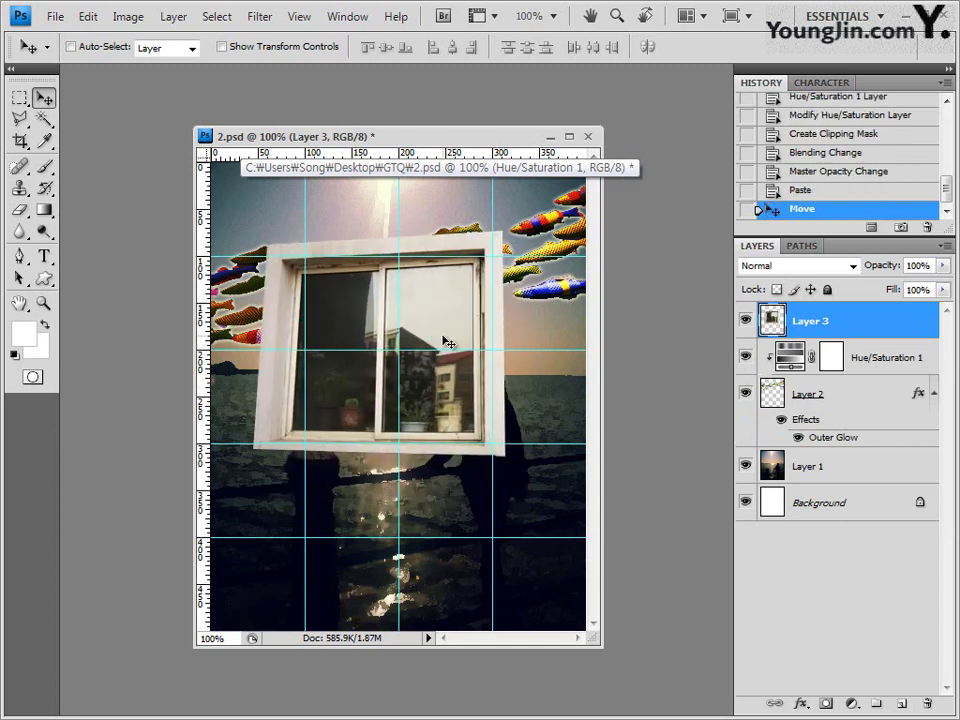
# Scale the house window proportionally to about 58% and centre it at about X 123 px, Y 102 px
pyautogui.hotkey('ctrl', 't')
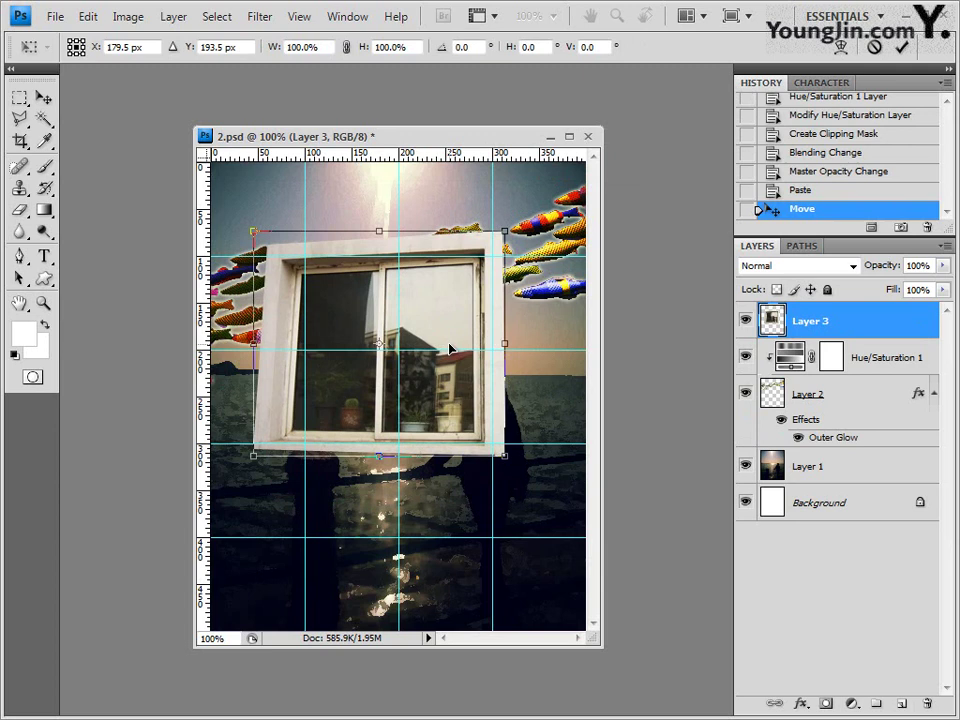
pyautogui.moveTo(504, 456); pyautogui.dragTo(400, 362)
pyautogui.moveTo(331, 372); pyautogui.dragTo(331, 333)
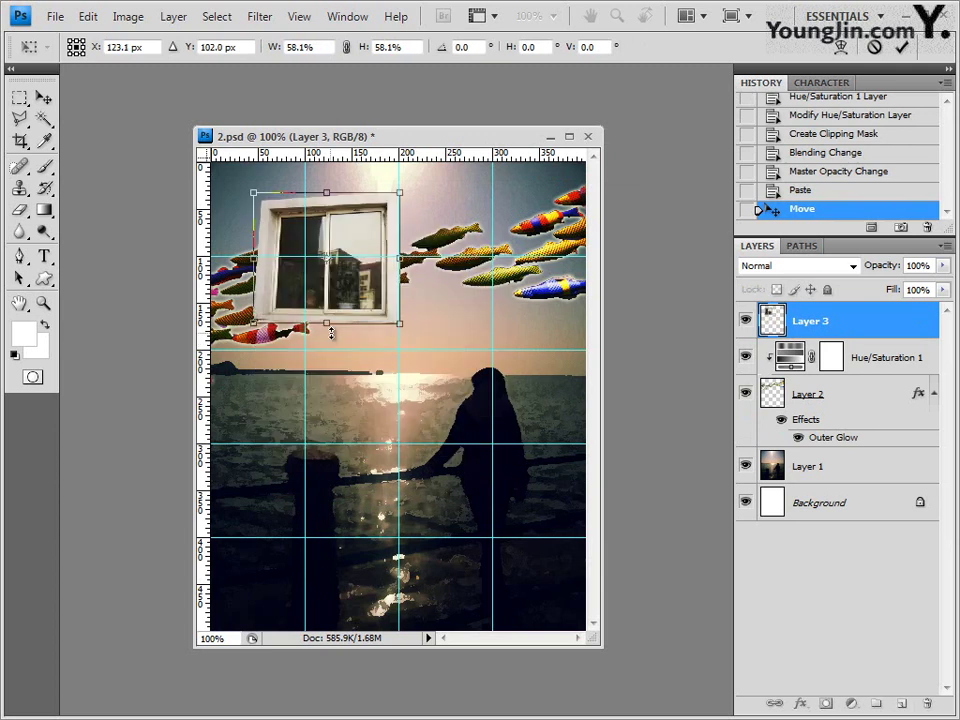
pyautogui.press('Return')
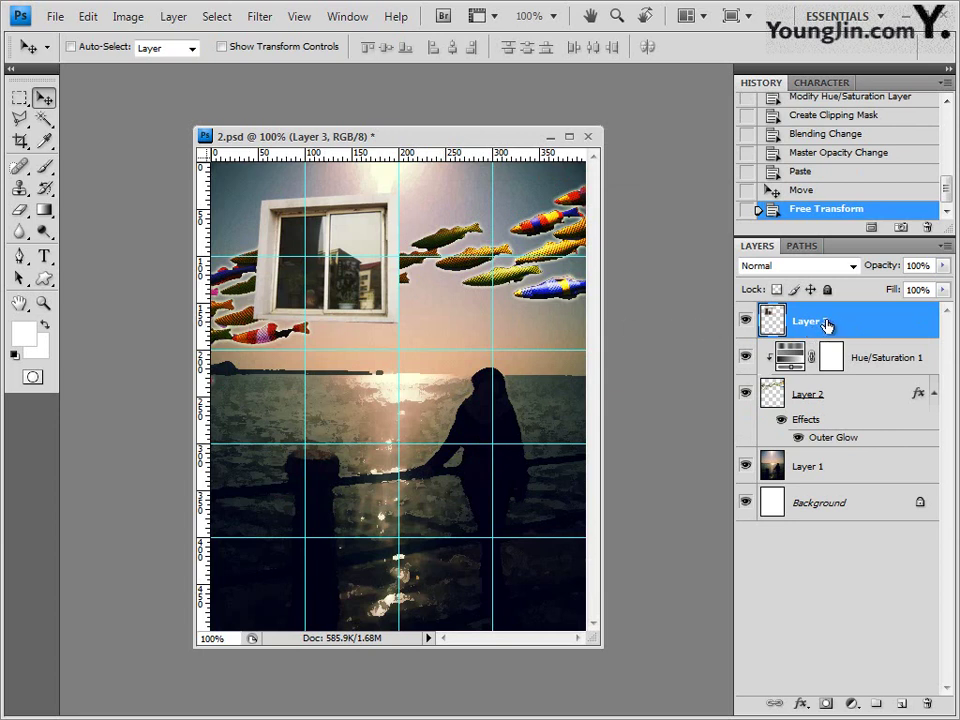
# Move the house window layer beneath the fish layer and add an Outer Glow to it
pyautogui.moveTo(826, 324); pyautogui.dragTo(821, 453)
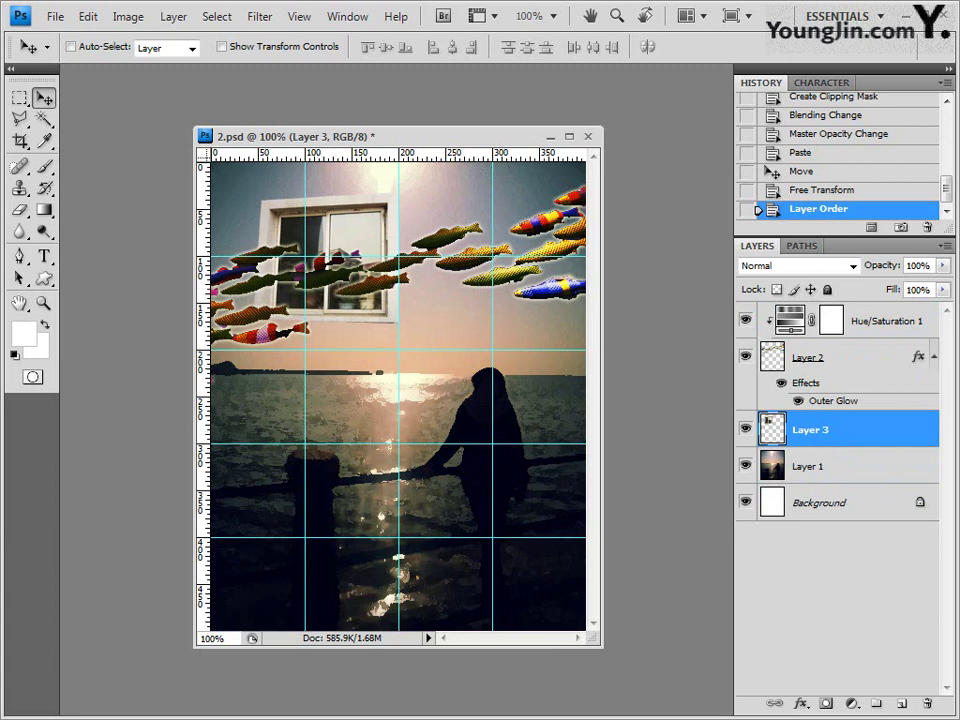
pyautogui.click(800, 703)
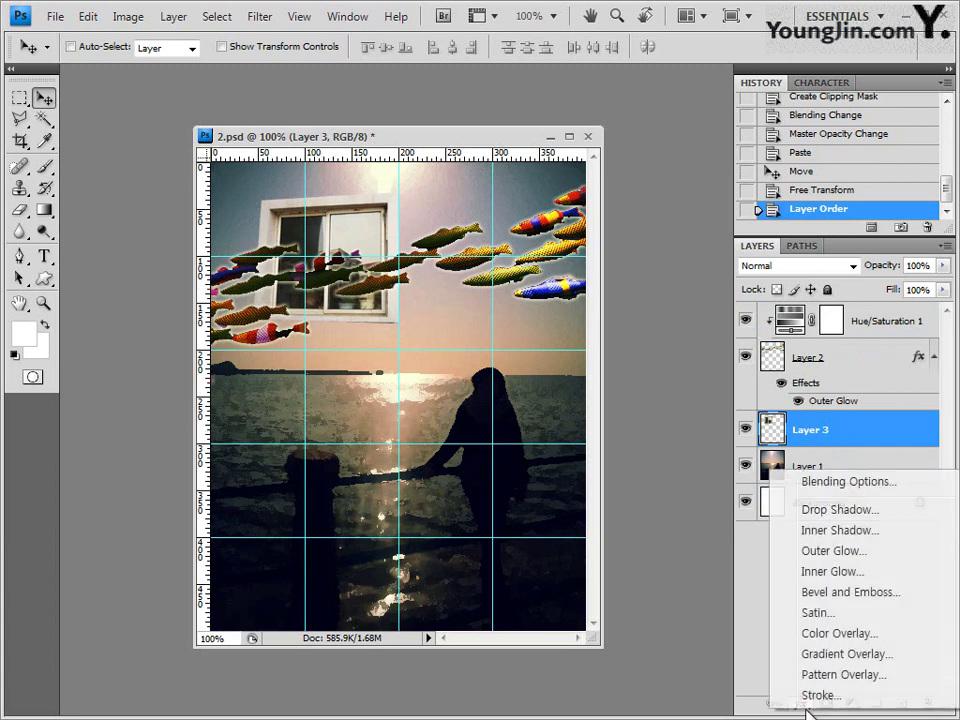
pyautogui.click(838, 549)
pyautogui.click(729, 287)
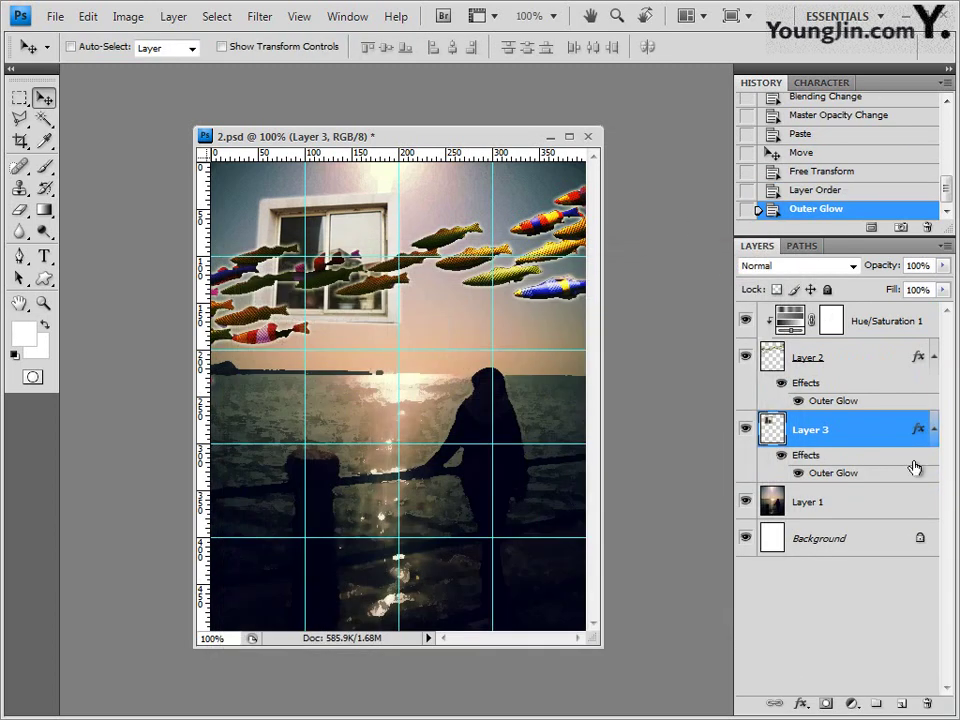
# Draw a crescent moon custom shape layer above Hue/Saturation 1, about 27 px wide and 47 px high, near X 230 px, Y 140 px
pyautogui.click(880, 328)
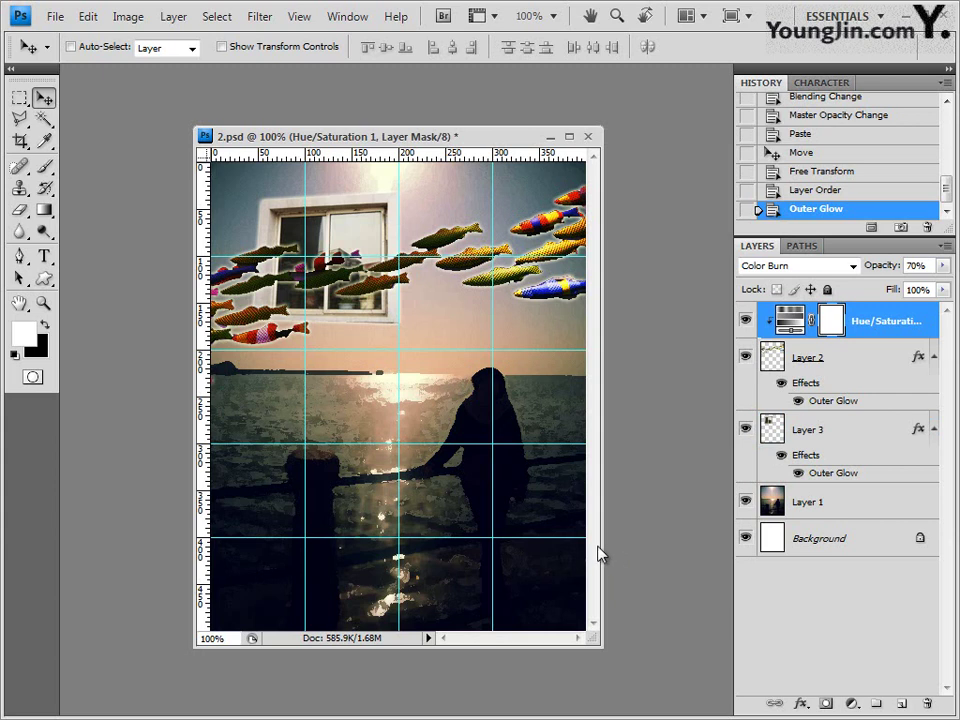
pyautogui.click(45, 280)
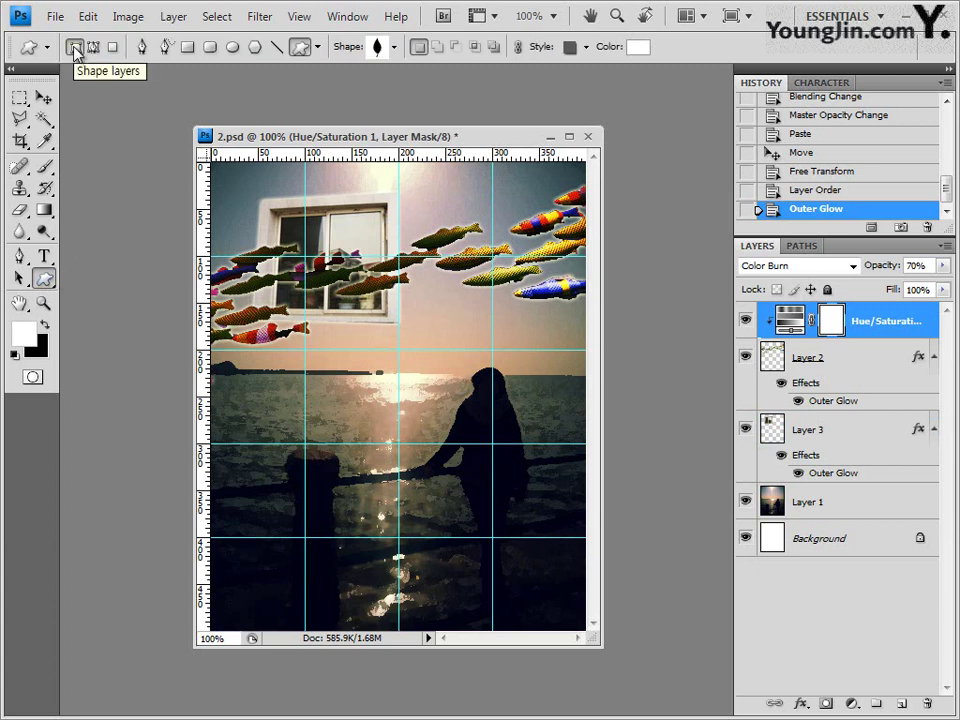
pyautogui.click(395, 50)
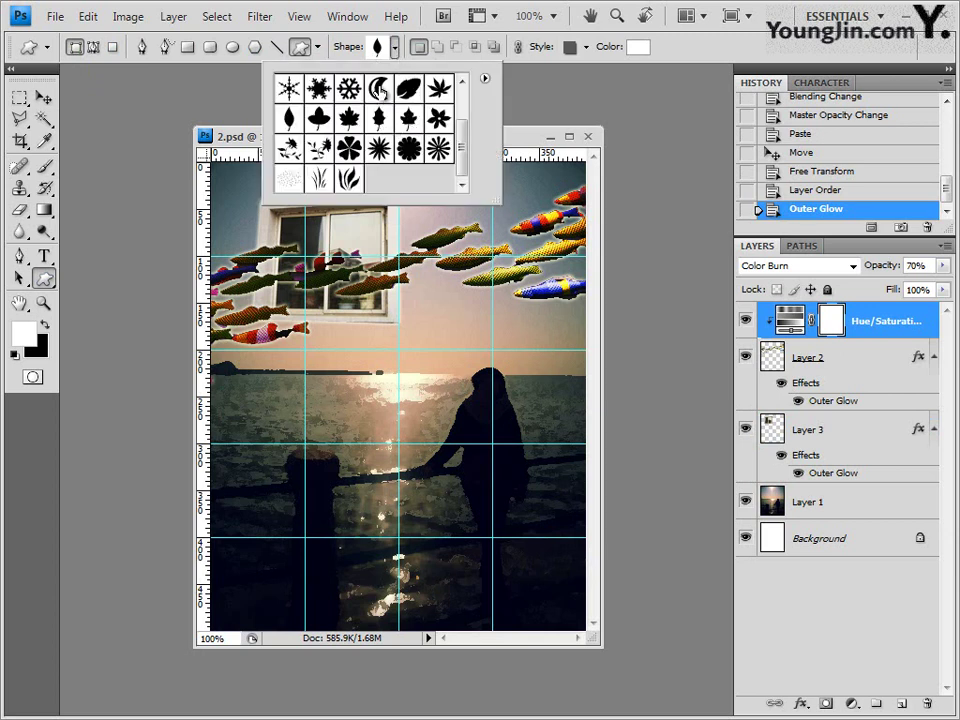
pyautogui.click(383, 89)
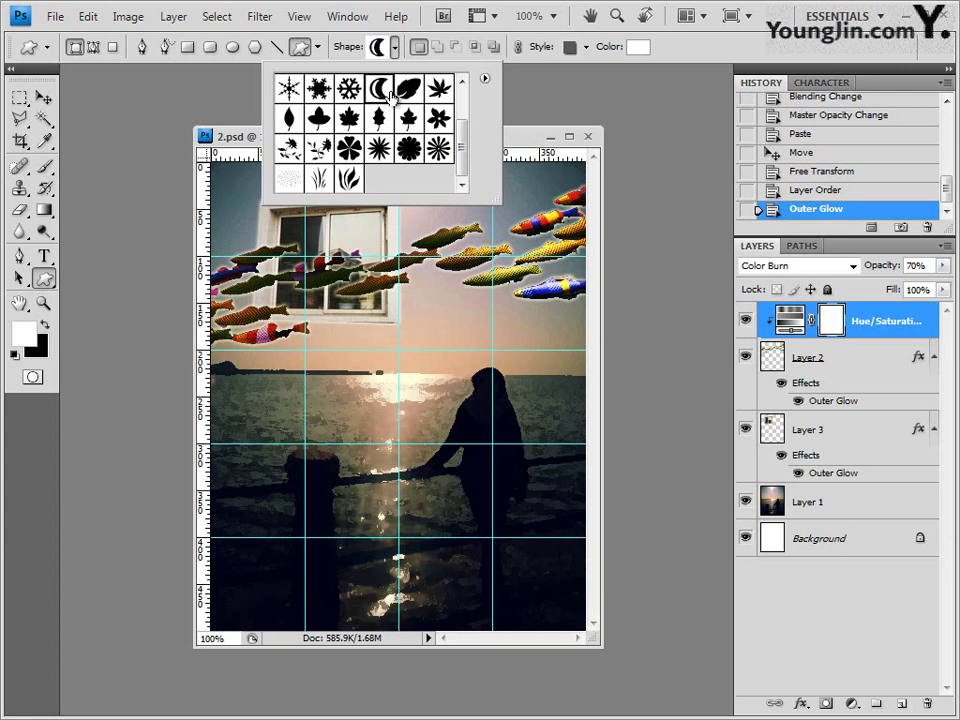
pyautogui.click(246, 144)
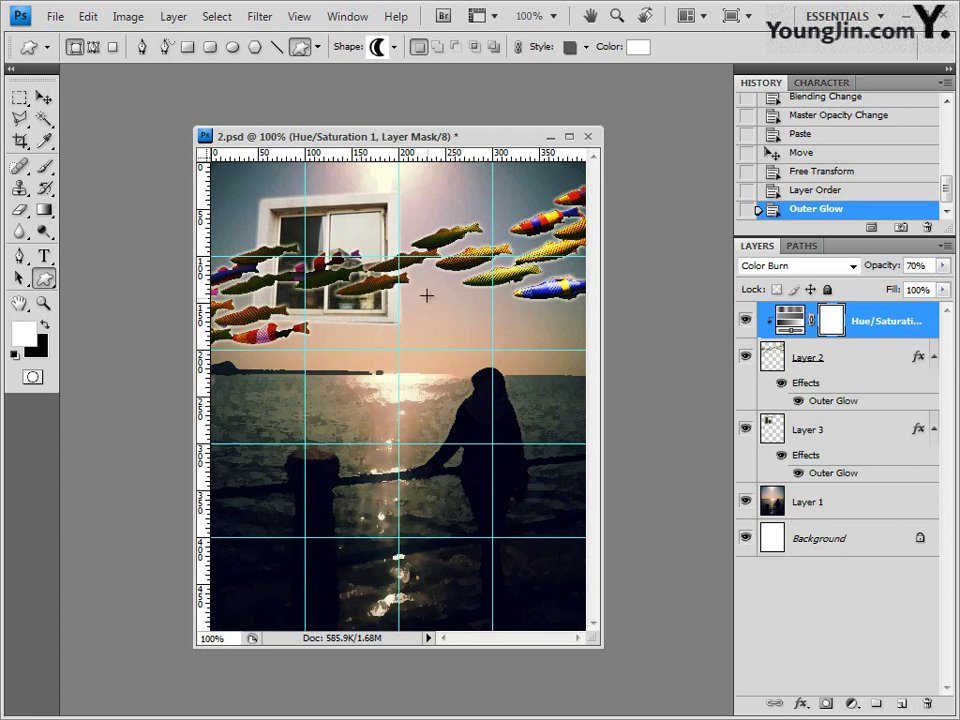
pyautogui.moveTo(427, 293); pyautogui.dragTo(452, 337)
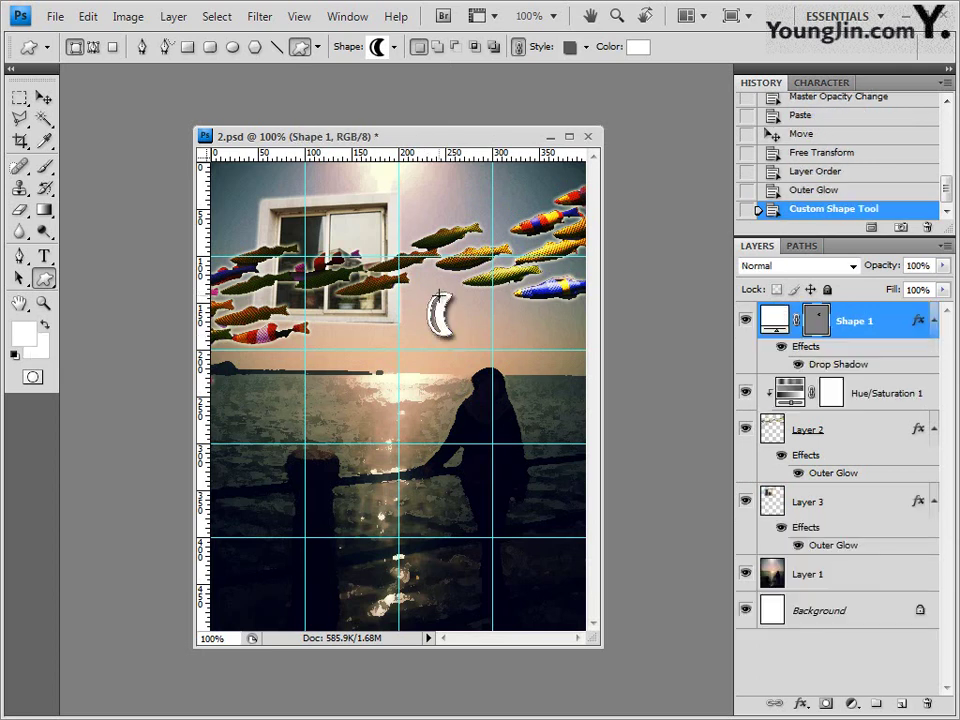
# Remove the default layer style from the crescent moon shape and set its fill colour to #fcff00
pyautogui.click(587, 48)
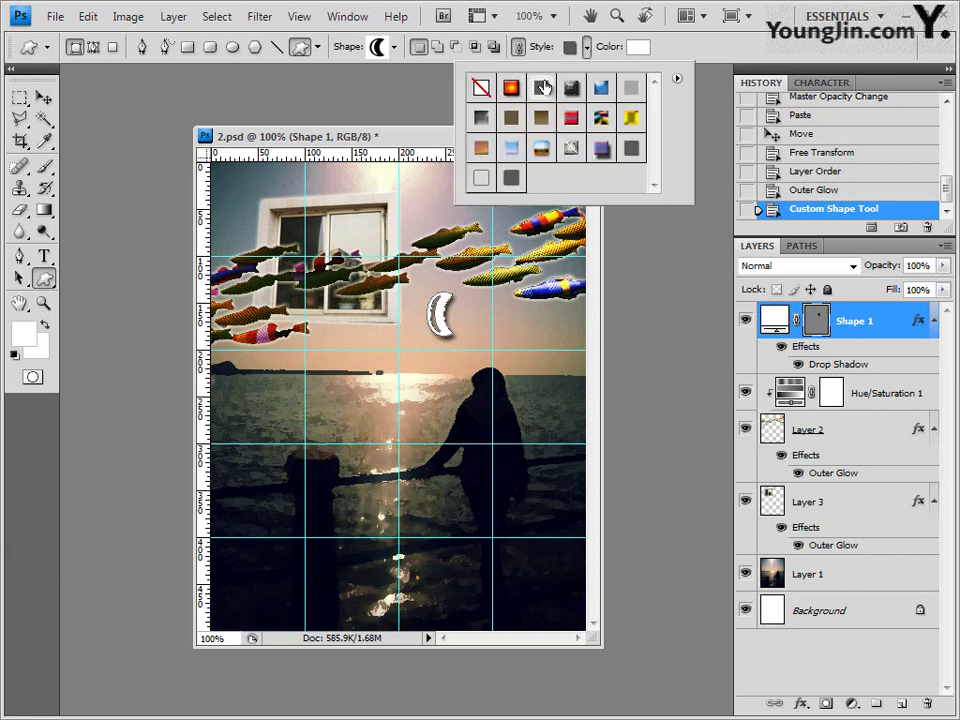
pyautogui.click(481, 89)
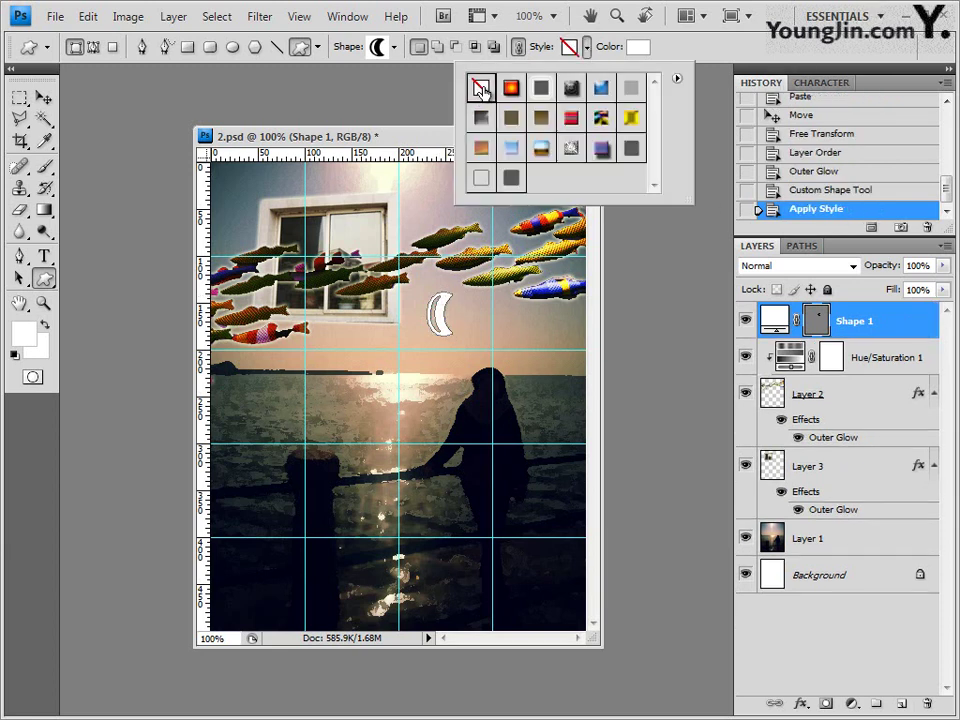
pyautogui.click(637, 47)
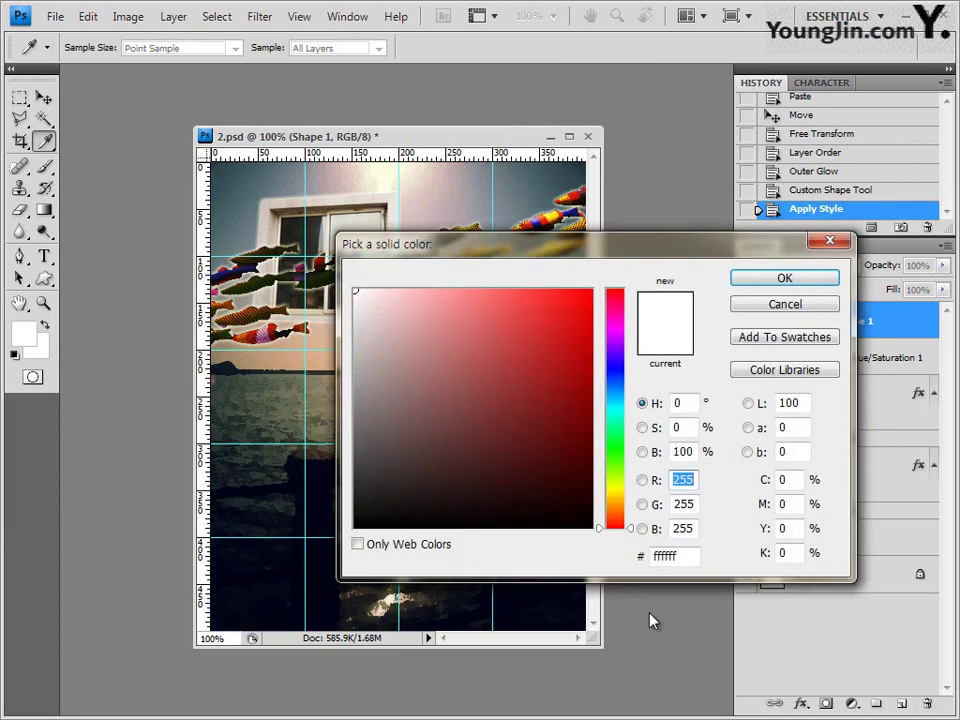
pyautogui.doubleClick(684, 556)
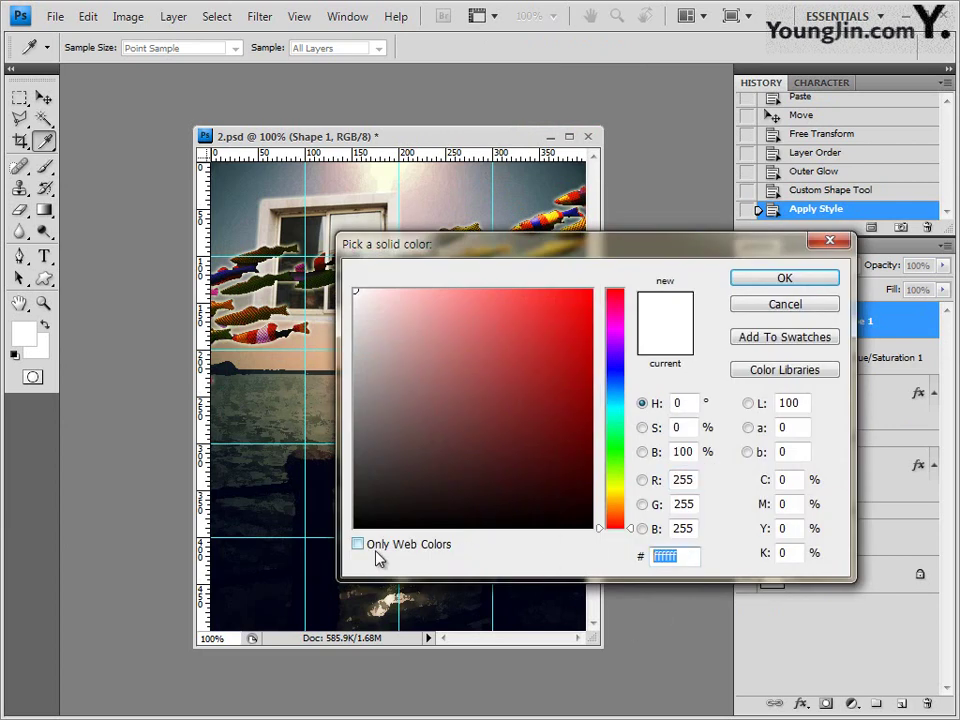
pyautogui.write('0')
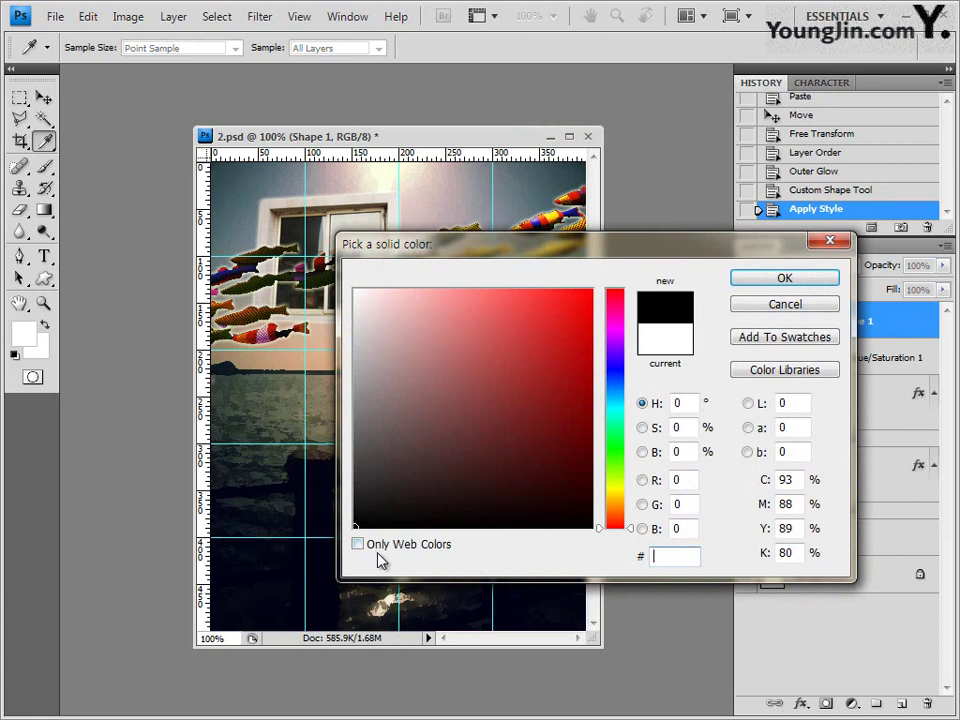
pyautogui.write('fc')
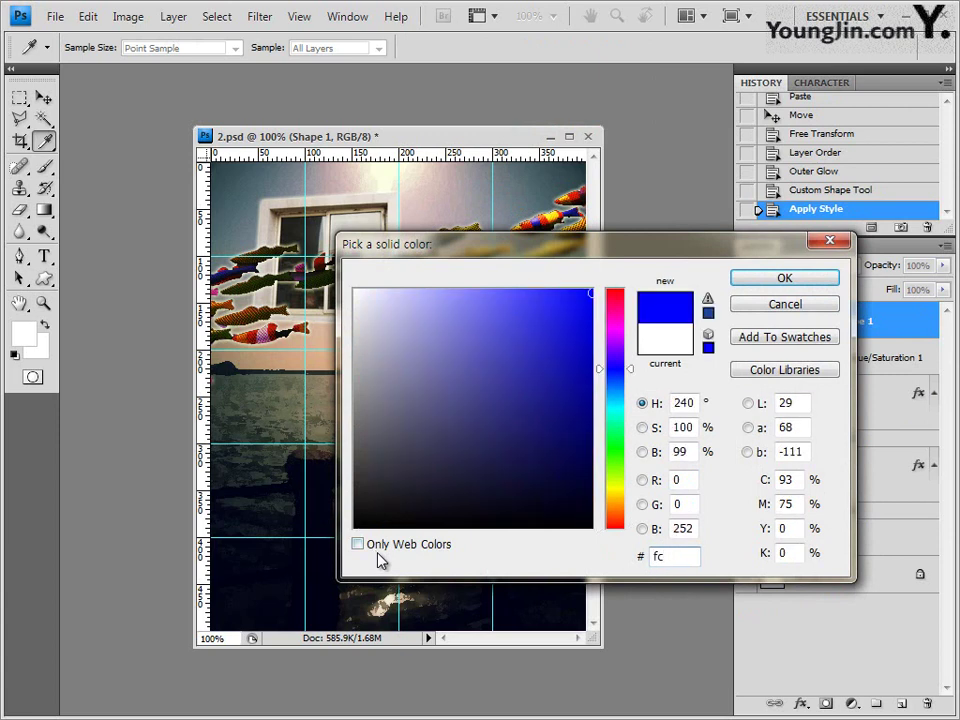
pyautogui.write('ff00')
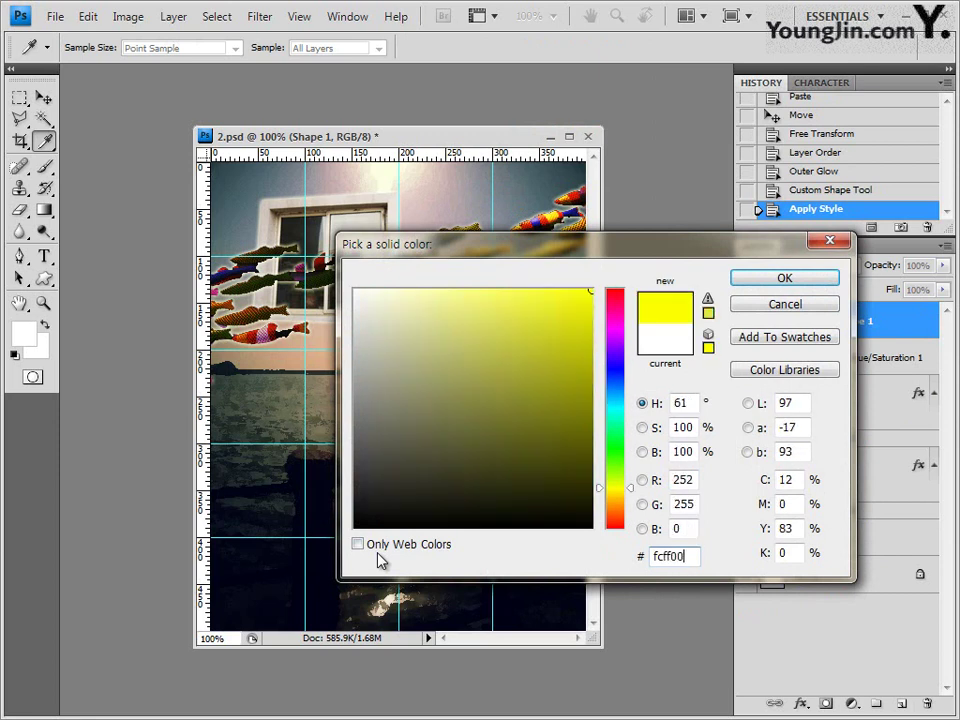
pyautogui.click(766, 283)
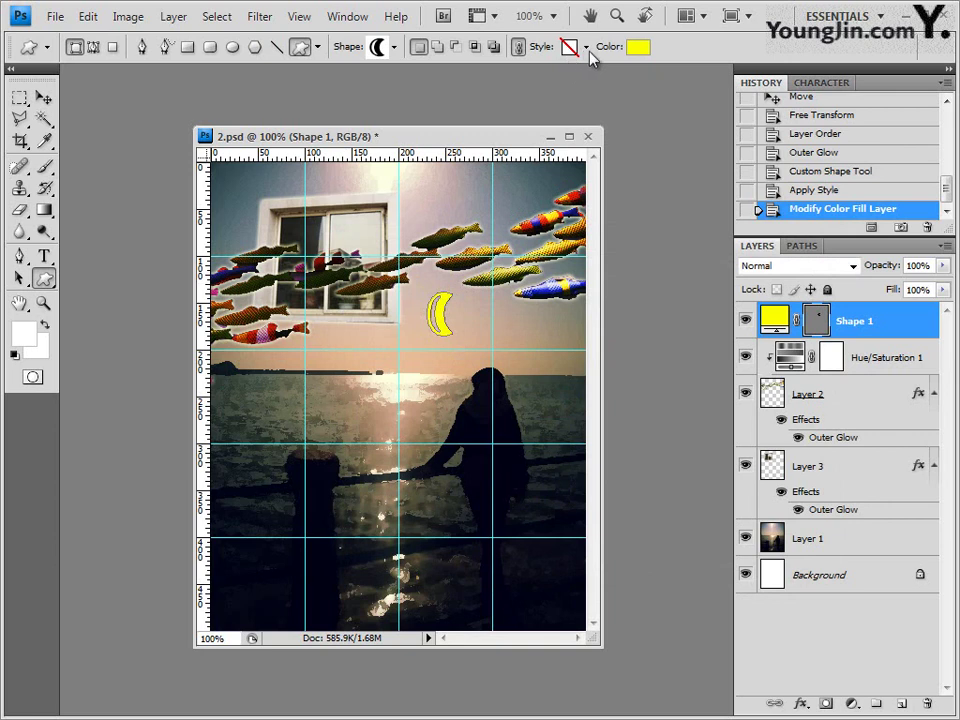
# Add a Bevel and Emboss effect to the crescent moon with Inner Bevel, 100% depth and 5 px size
pyautogui.click(801, 705)
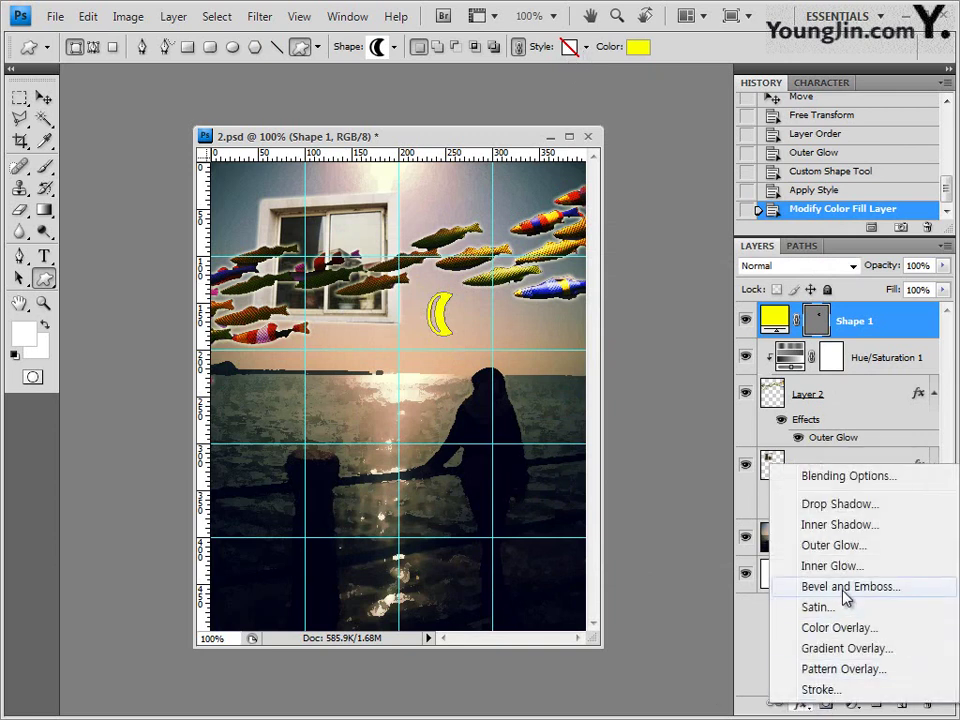
pyautogui.click(848, 587)
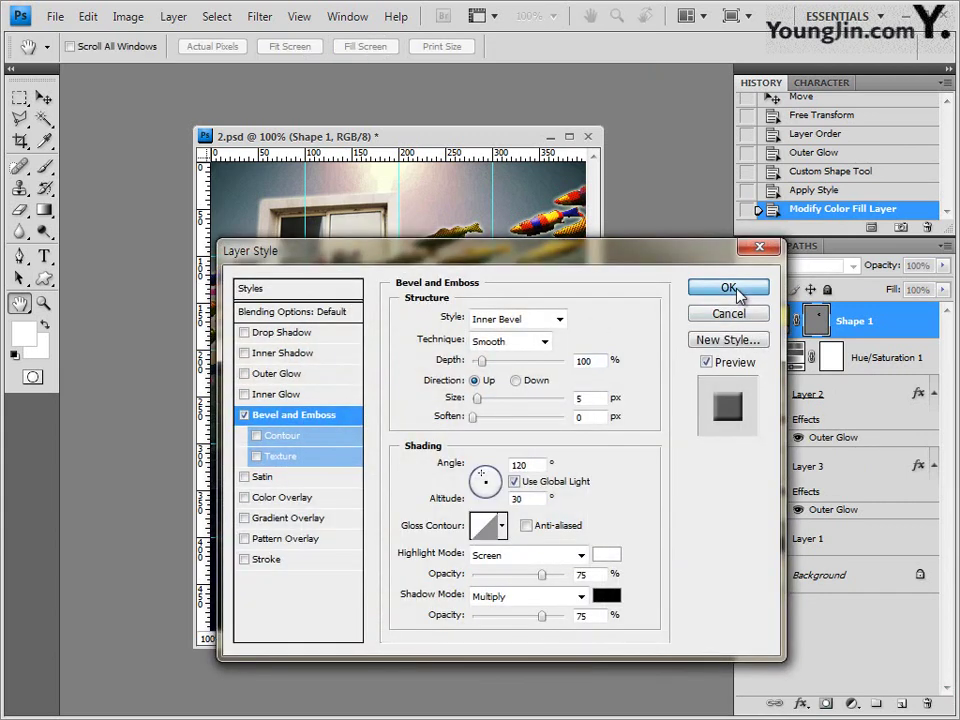
pyautogui.click(729, 285)
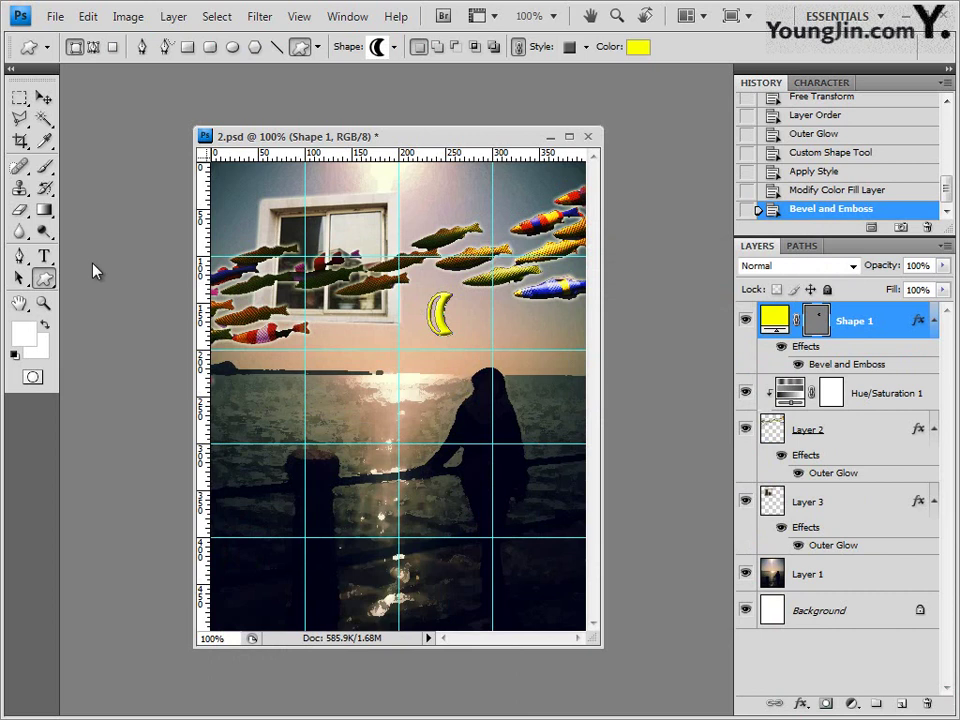
# Load the Animals shape set and draw a fish shape about 37 px wide on the horizon, near X 111 px, Y 213 px
pyautogui.click(394, 47)
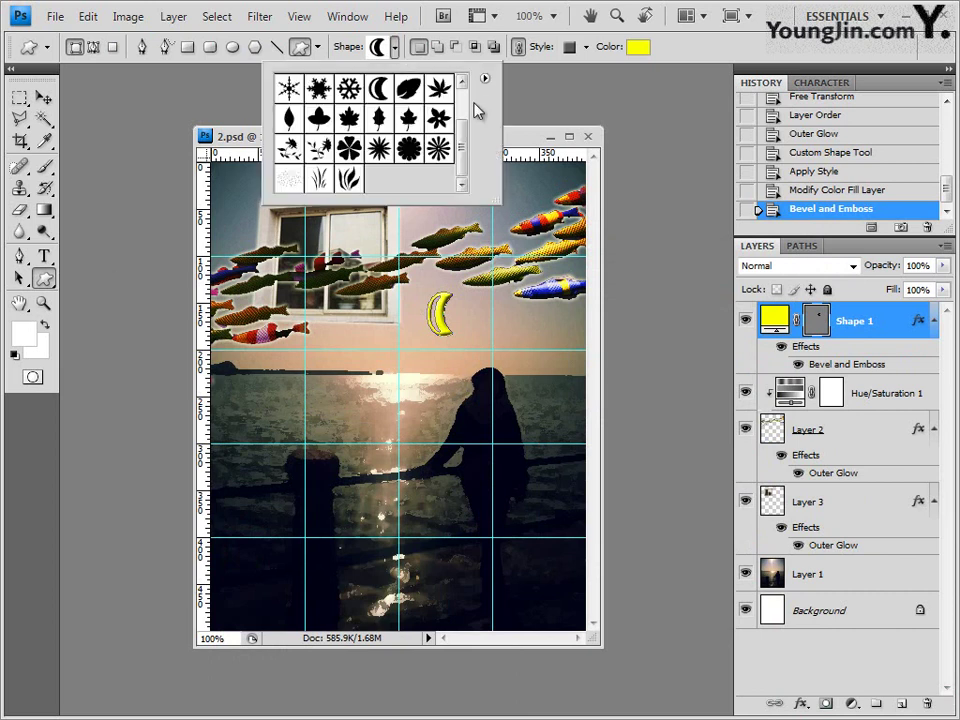
pyautogui.click(484, 78)
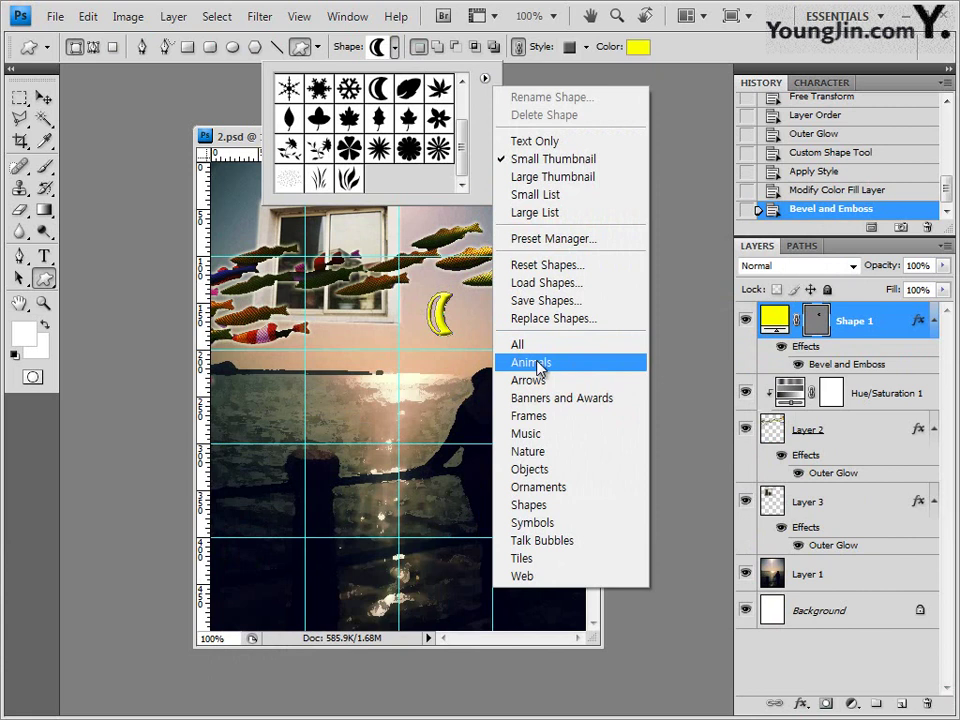
pyautogui.click(530, 362)
pyautogui.click(411, 299)
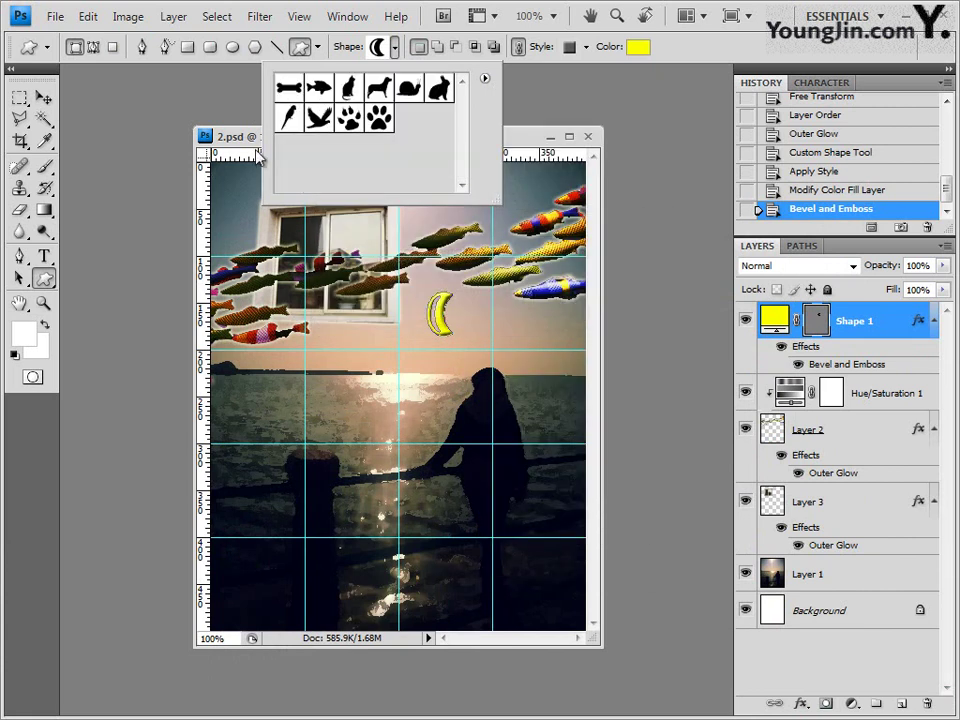
pyautogui.click(319, 90)
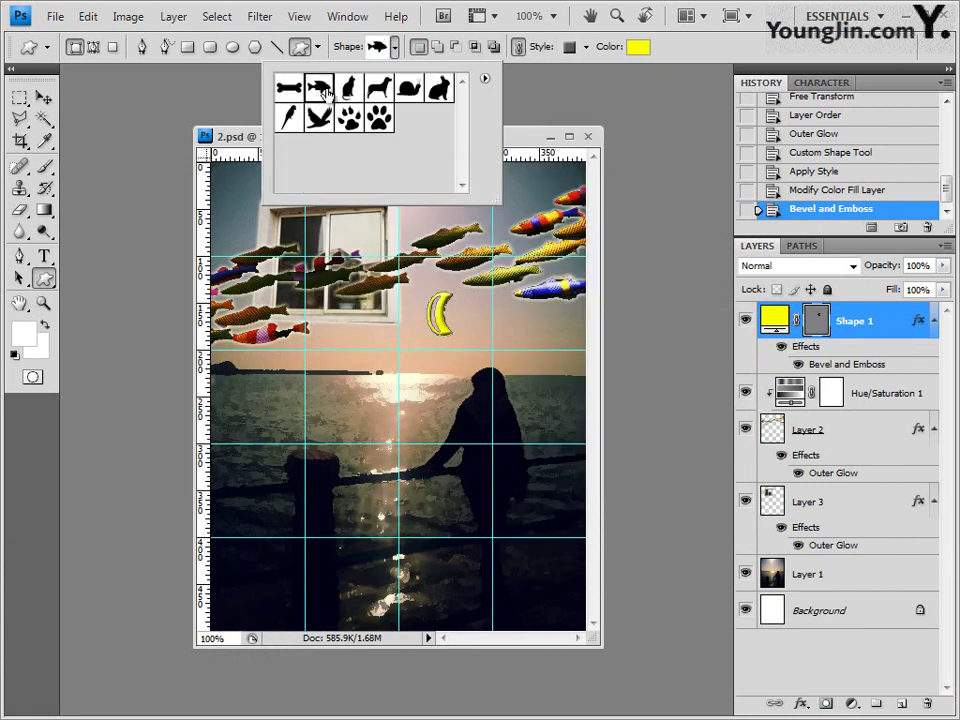
pyautogui.doubleClick(321, 92)
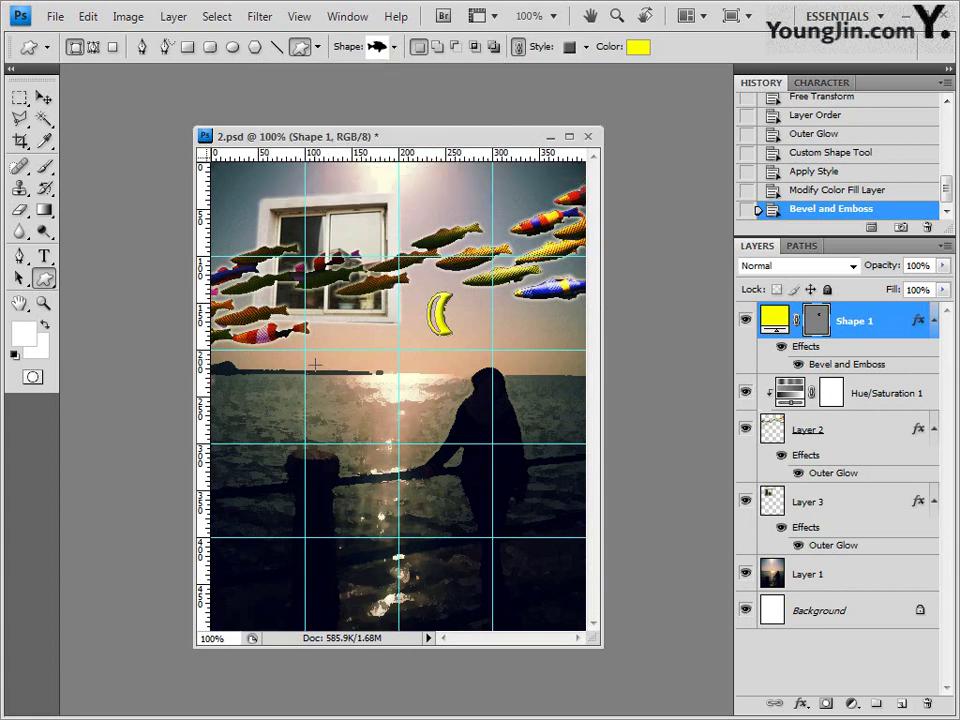
pyautogui.moveTo(315, 362); pyautogui.dragTo(350, 378)
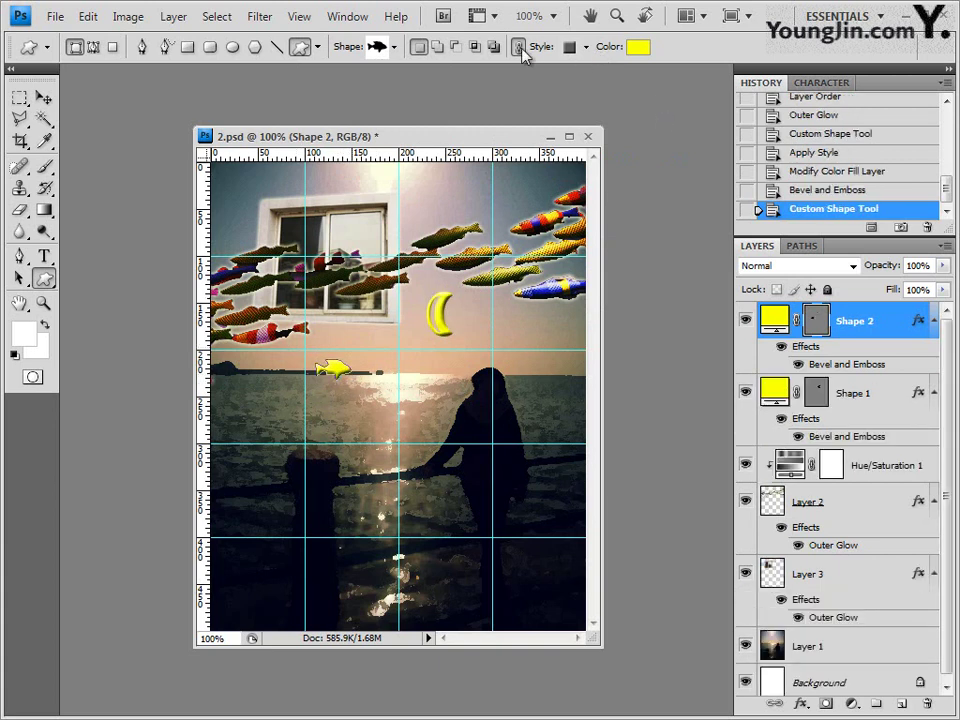
# Remove the layer style from the fish shape and set its fill colour to white, #ffffff
pyautogui.click(585, 47)
pyautogui.click(481, 88)
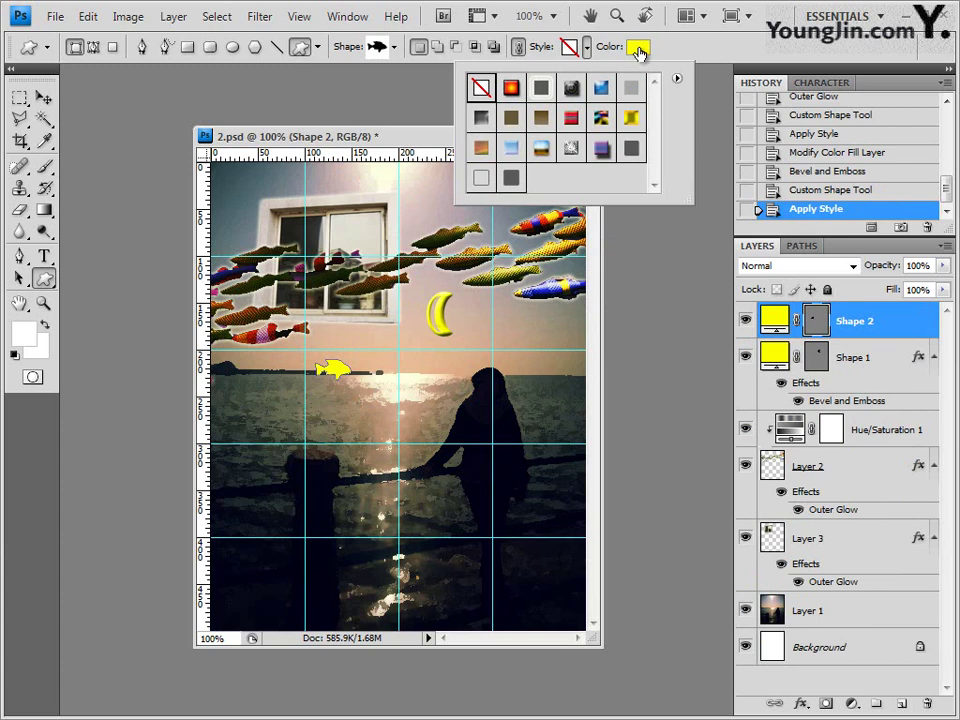
pyautogui.click(638, 47)
pyautogui.click(695, 551)
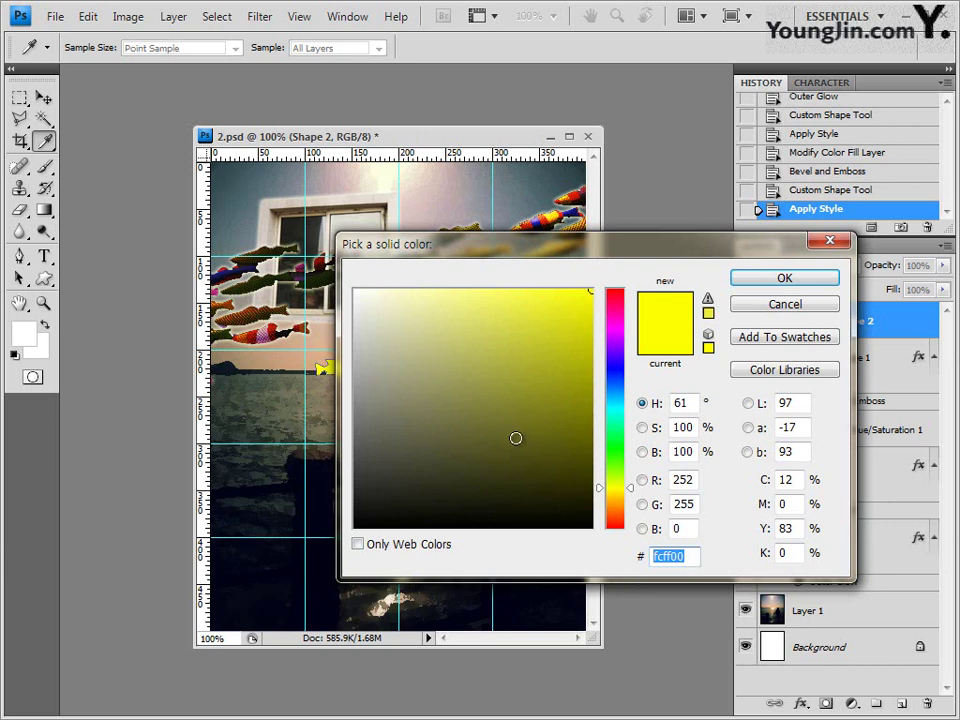
pyautogui.moveTo(518, 437); pyautogui.dragTo(146, 144)
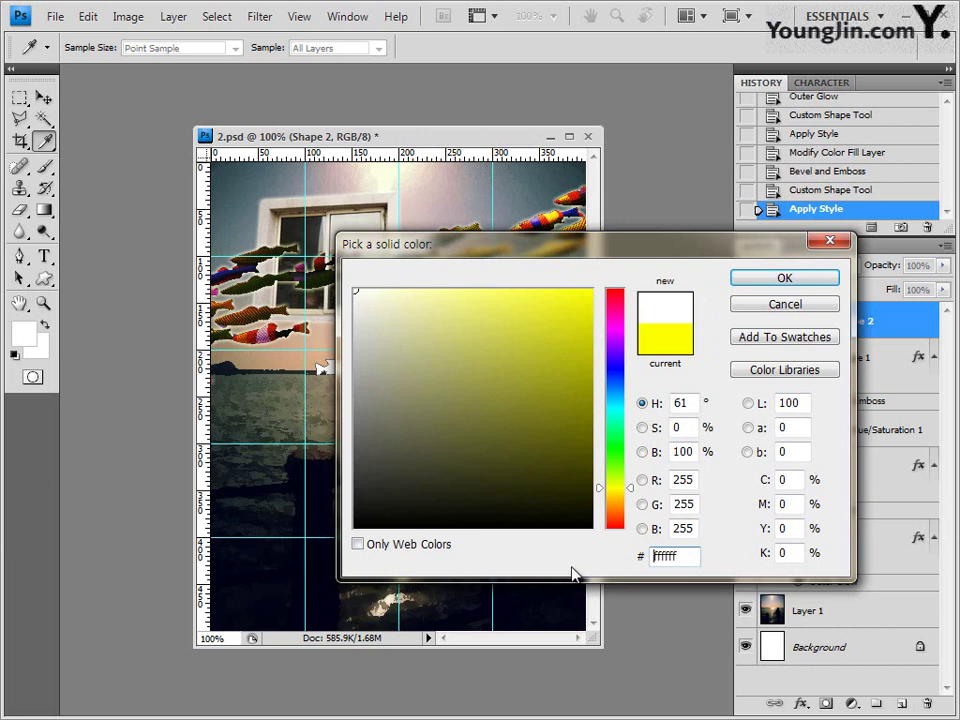
pyautogui.click(804, 283)
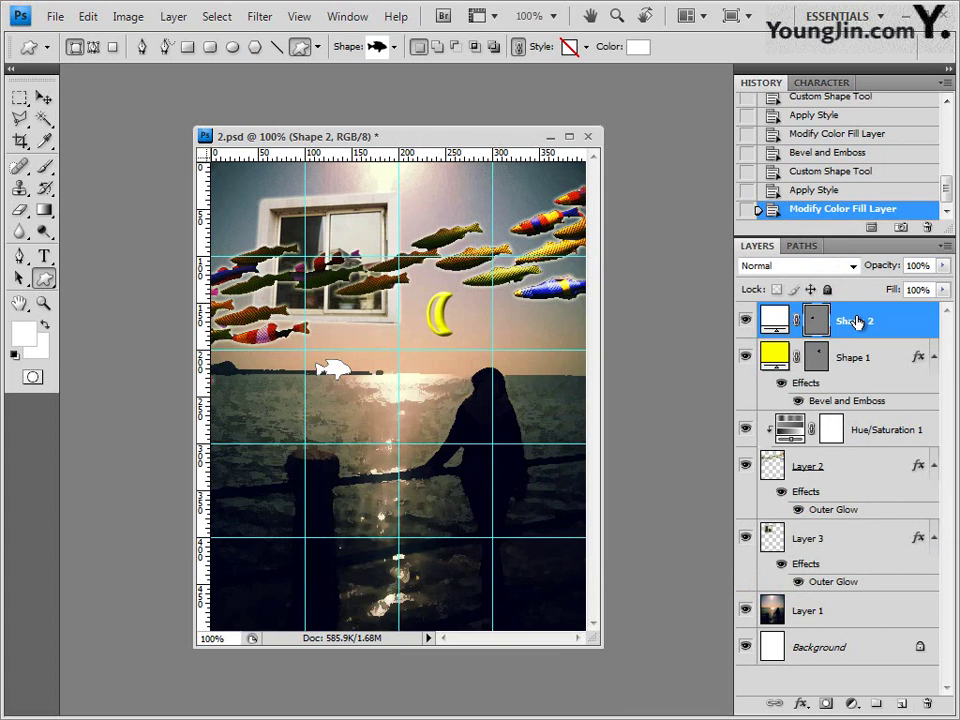
# Add an Outer Glow to the fish shape with Screen blending, 75% opacity and 5 px size
pyautogui.click(800, 704)
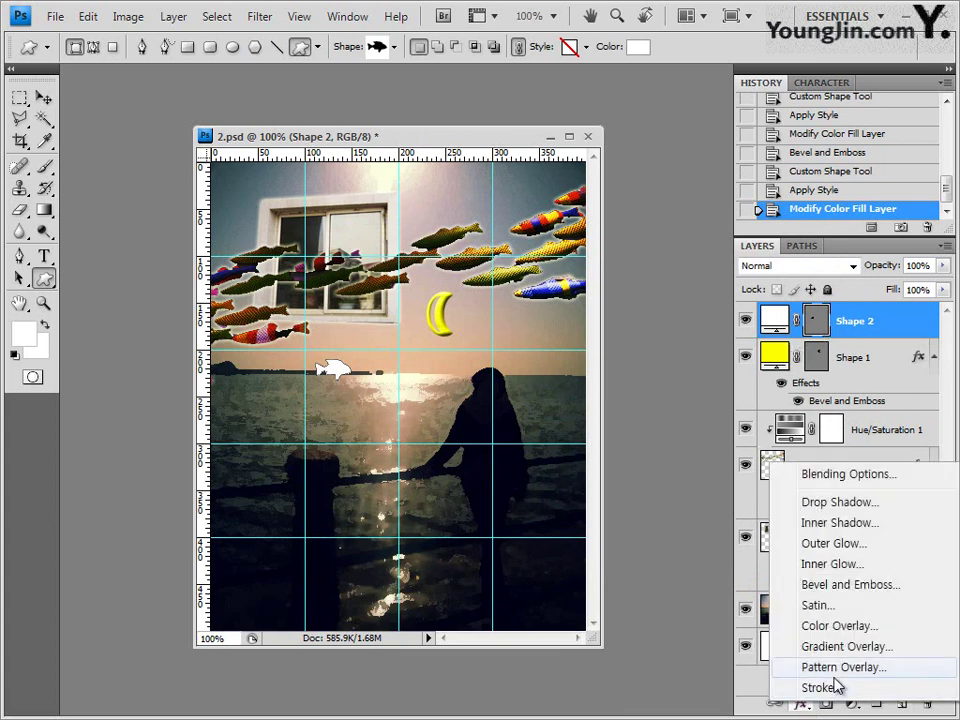
pyautogui.click(864, 548)
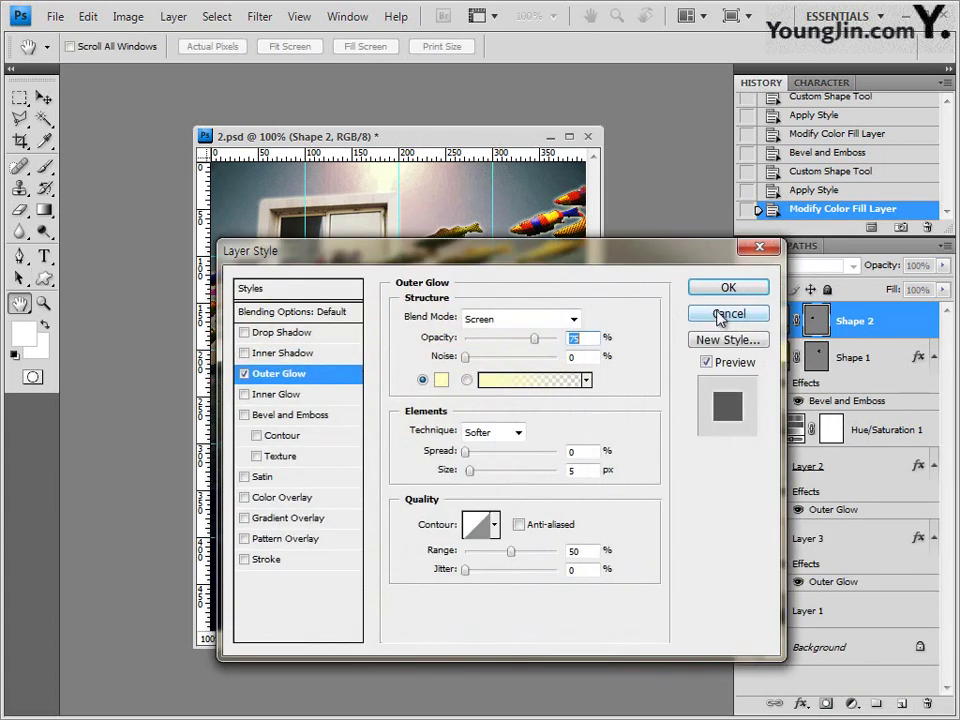
pyautogui.click(729, 286)
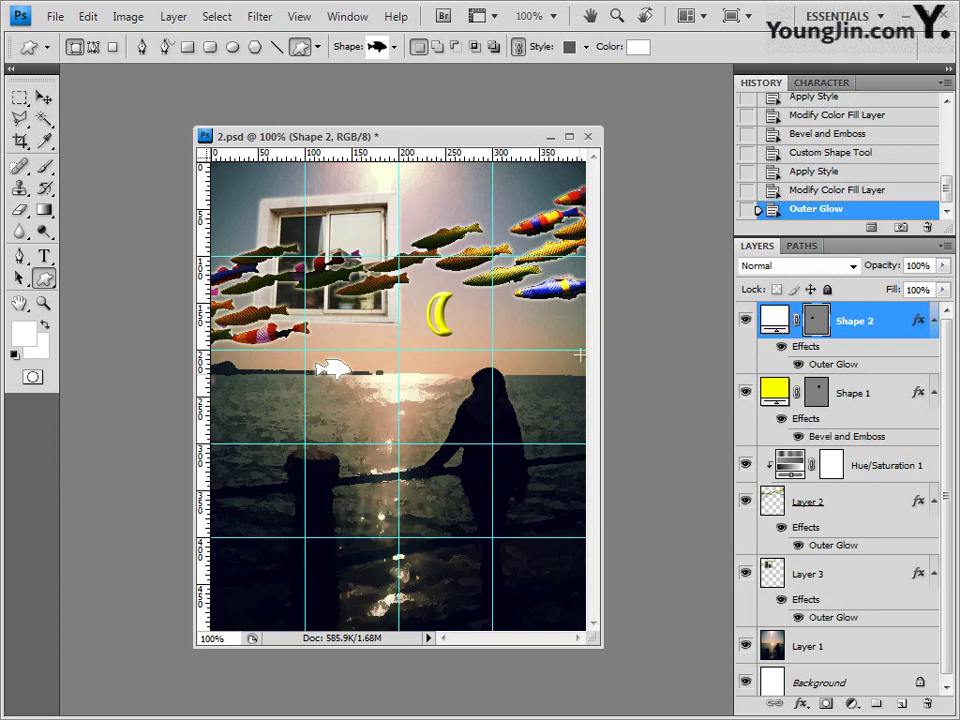
# Start a left-aligned text line near X 140 px, Y 375 px, using Arial Bold at 36 pt with Crisp anti-aliasing
pyautogui.click(43, 256)
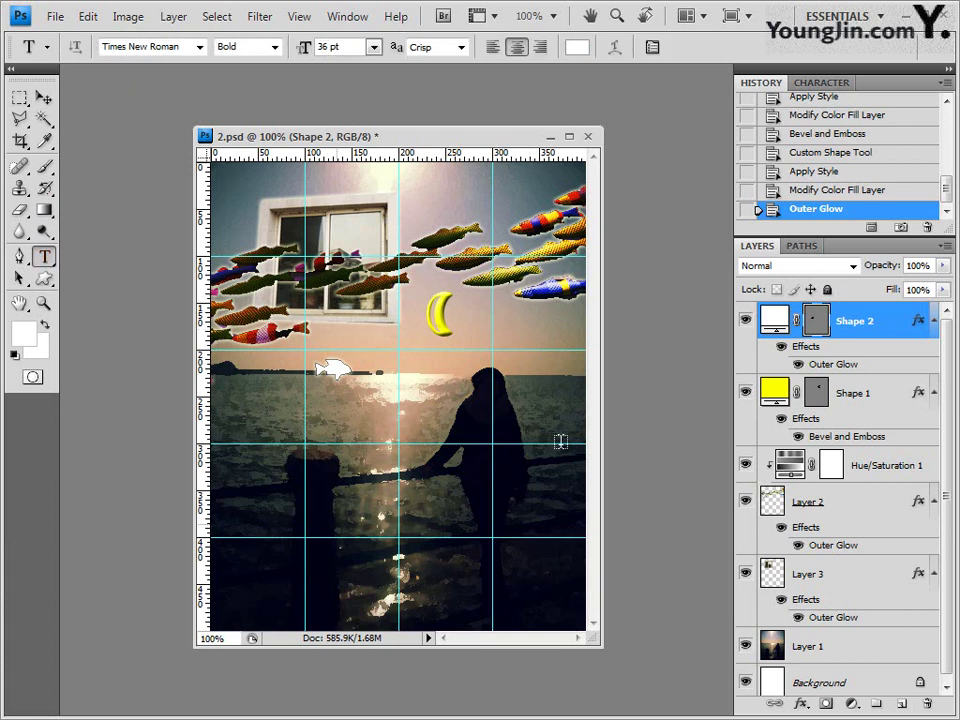
pyautogui.click(342, 514)
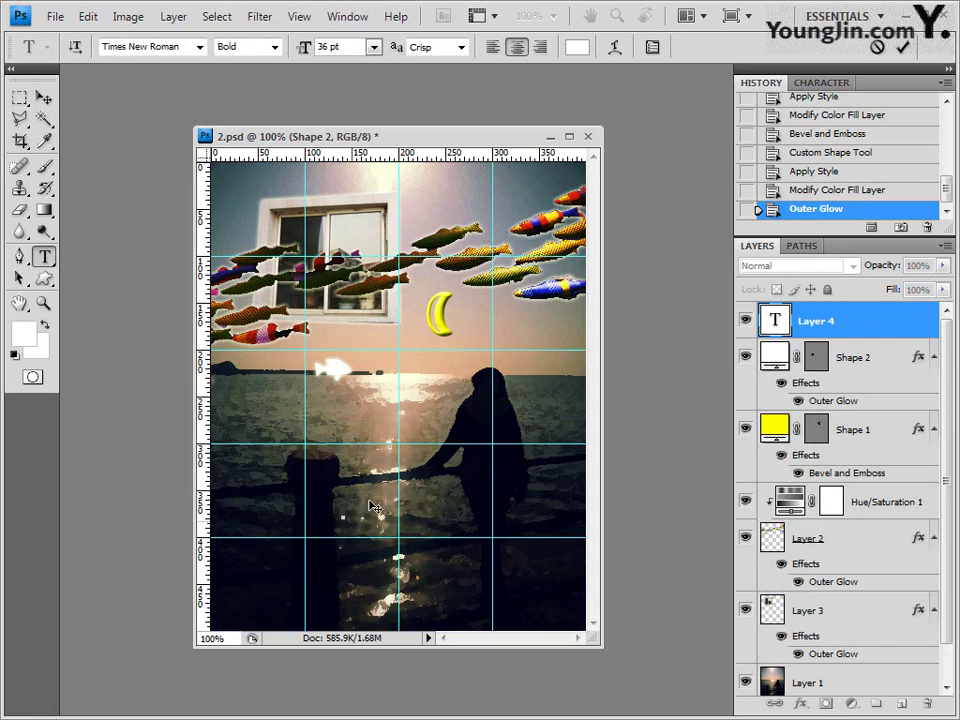
pyautogui.click(200, 48)
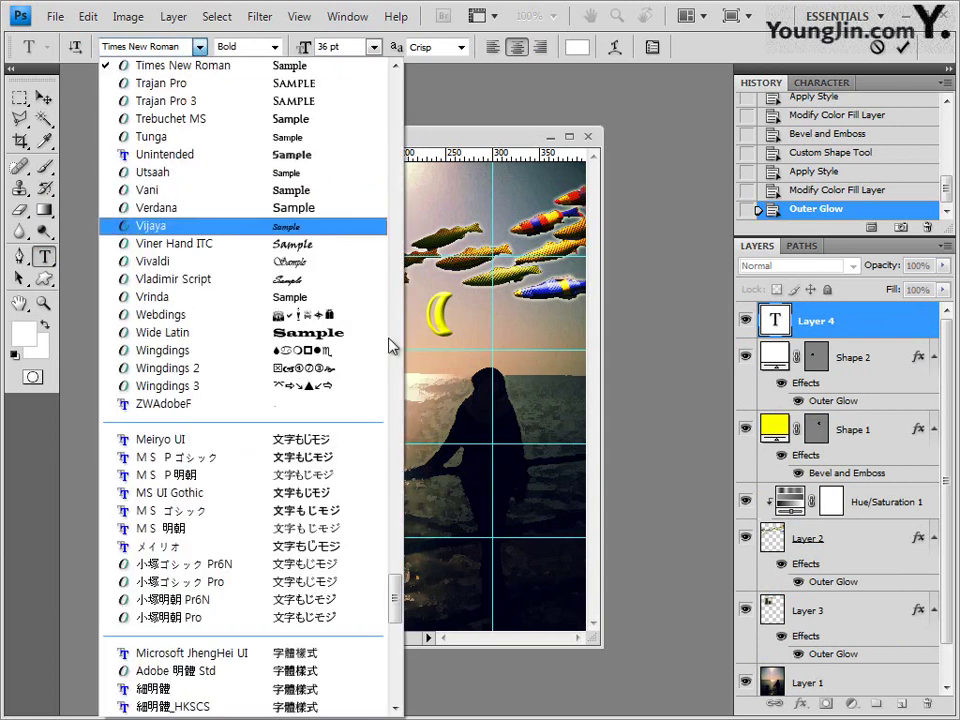
pyautogui.moveTo(393, 610); pyautogui.dragTo(424, 295)
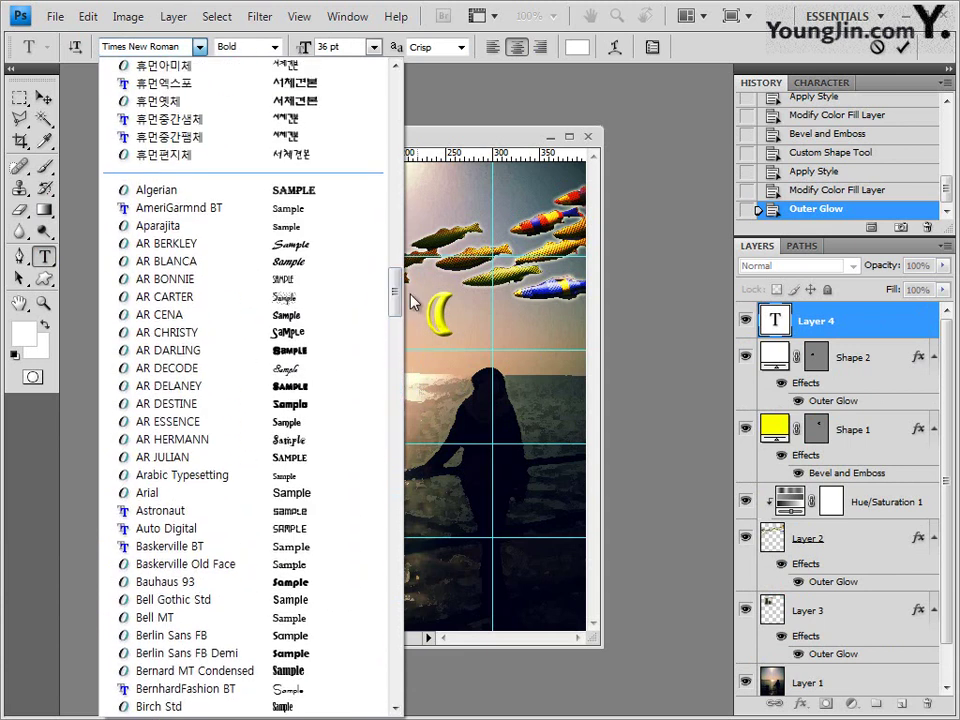
pyautogui.click(290, 489)
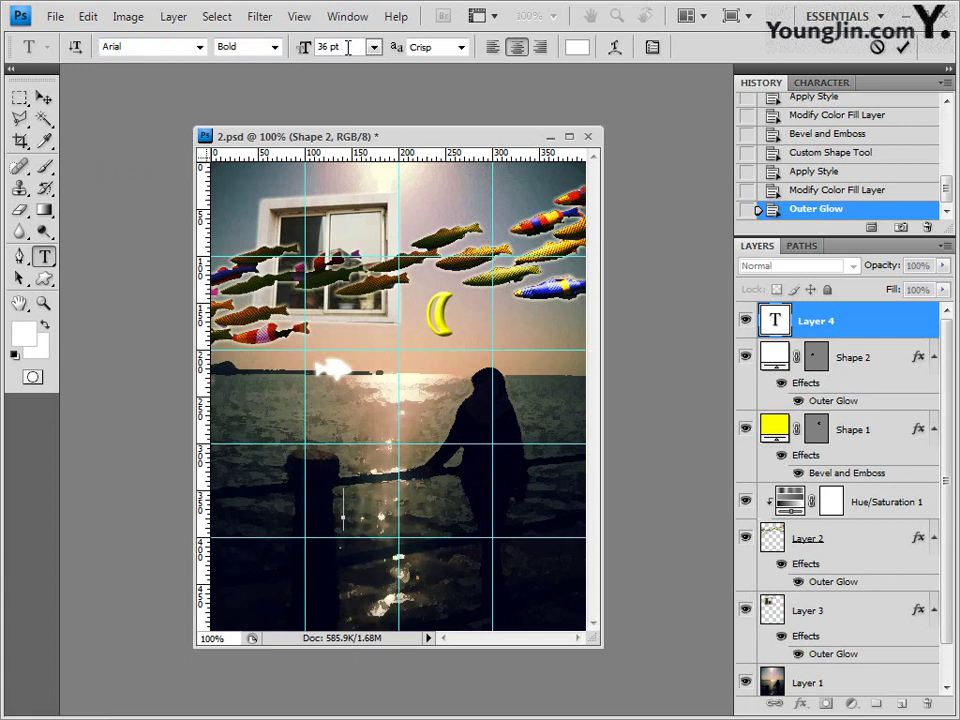
pyautogui.click(459, 46)
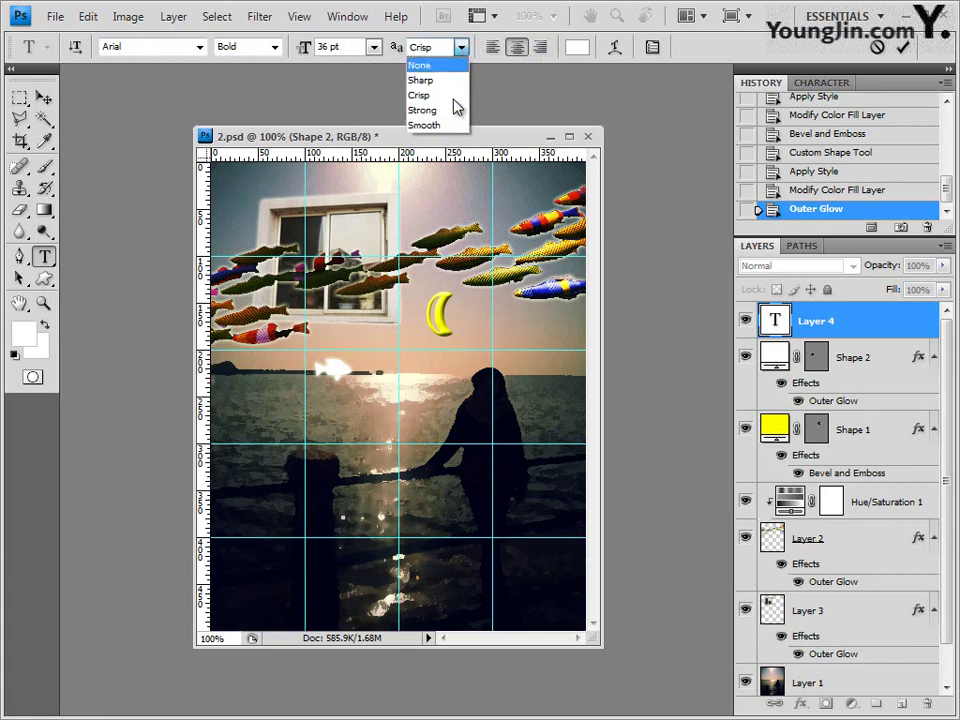
pyautogui.click(462, 48)
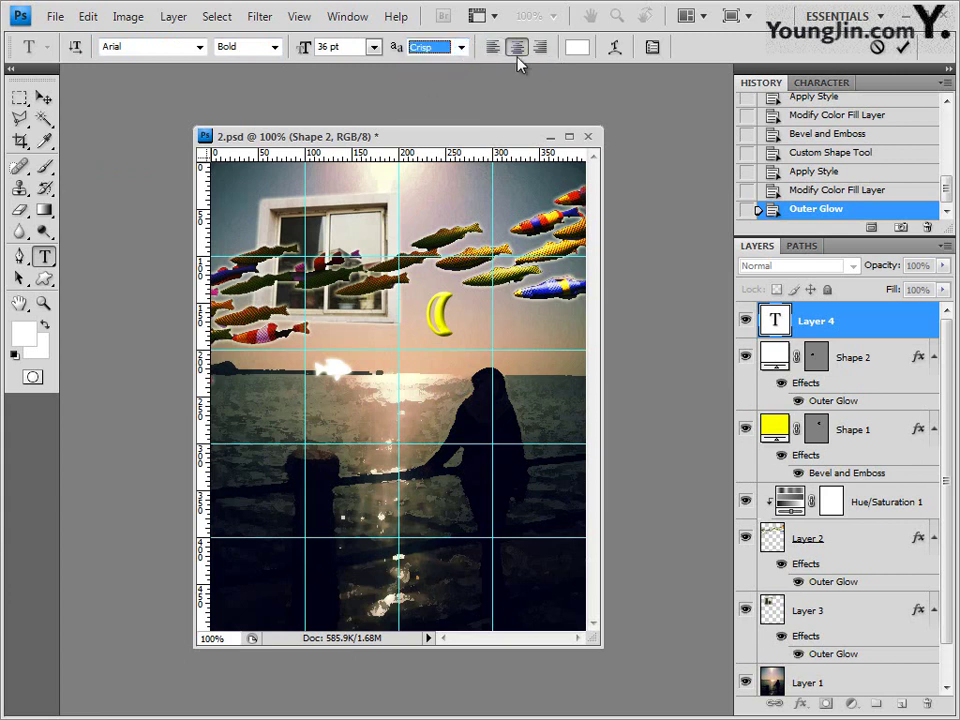
# Set the text colour to yellow, #fcff00, and enter "Night Fantasy"
pyautogui.click(576, 47)
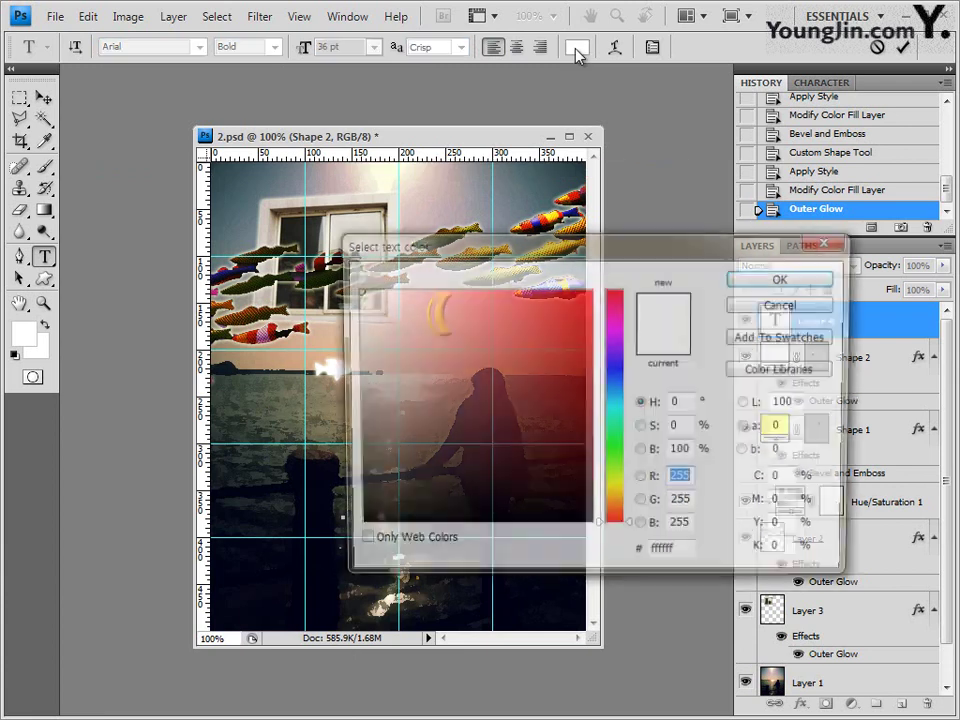
pyautogui.click(672, 556)
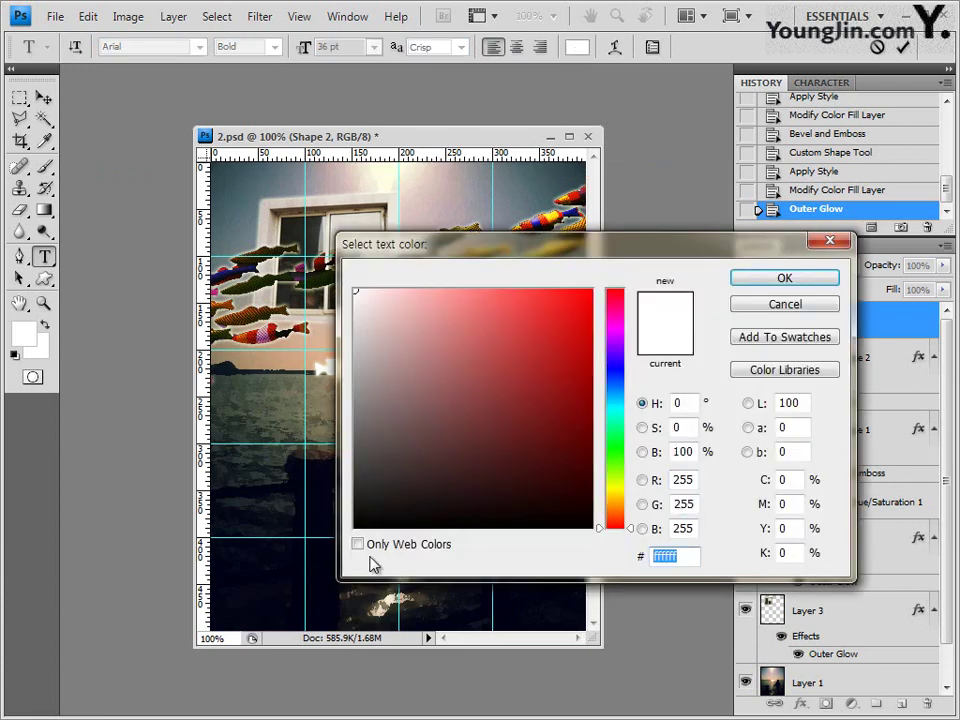
pyautogui.write('fcff')
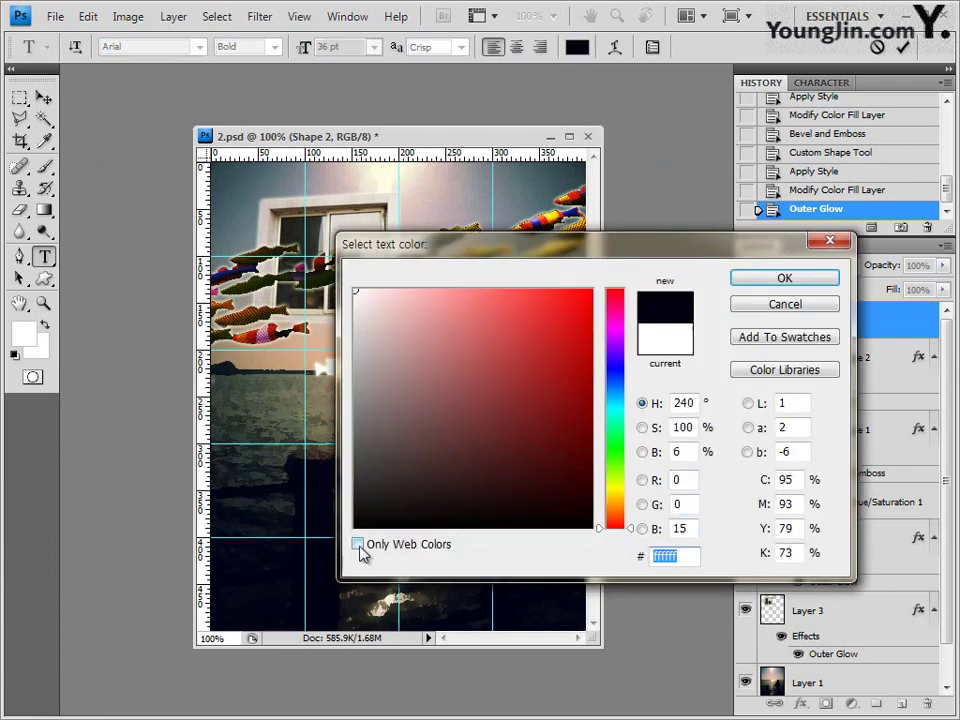
pyautogui.write('00')
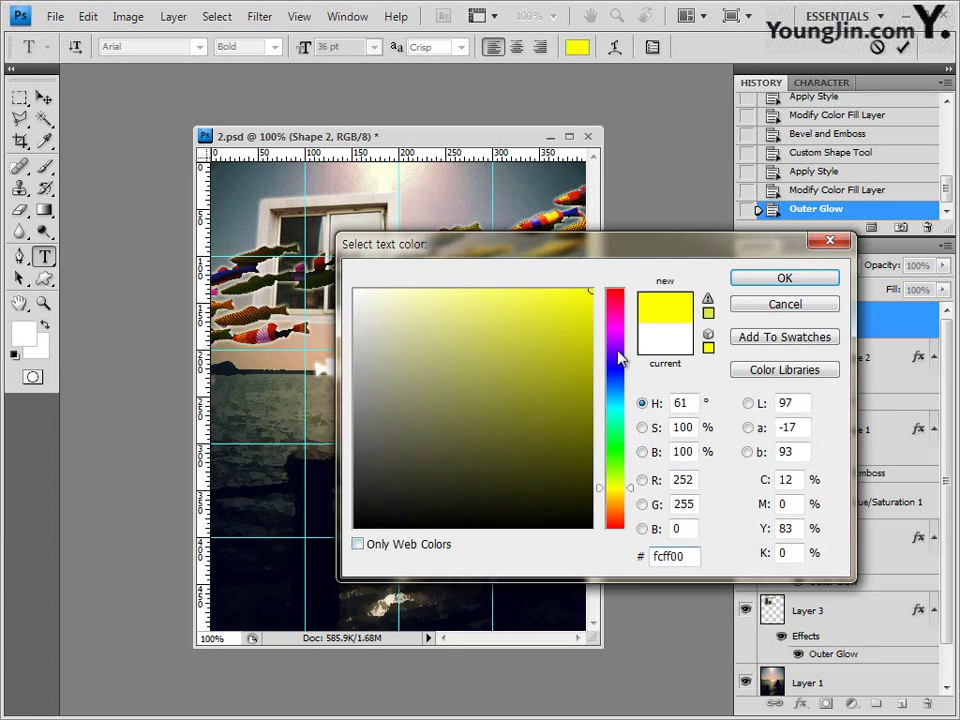
pyautogui.click(785, 278)
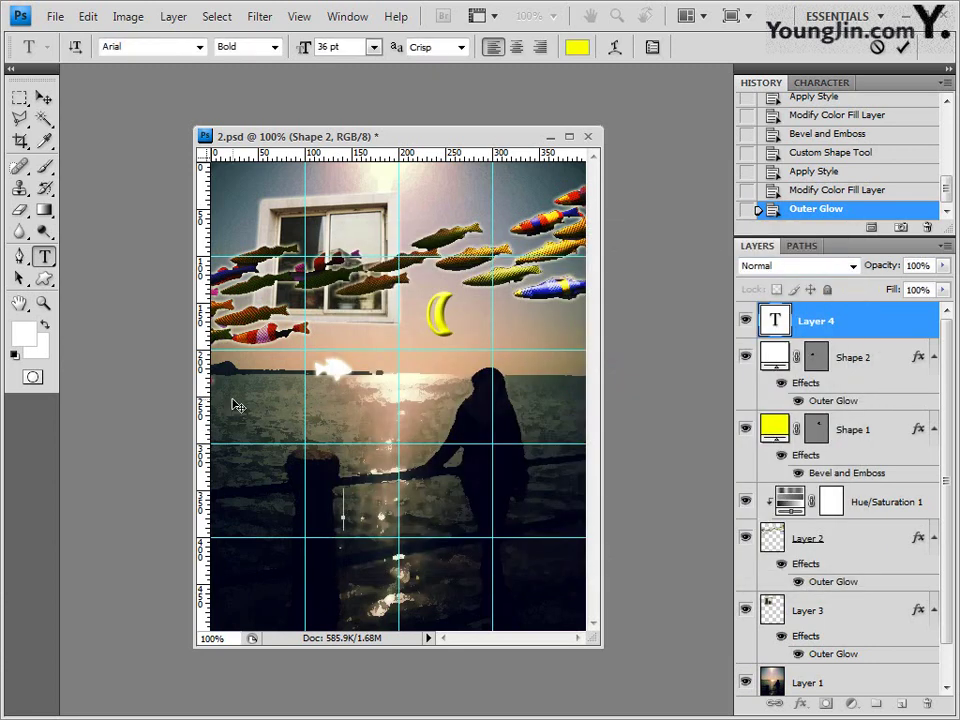
pyautogui.write('Night Fantasy')
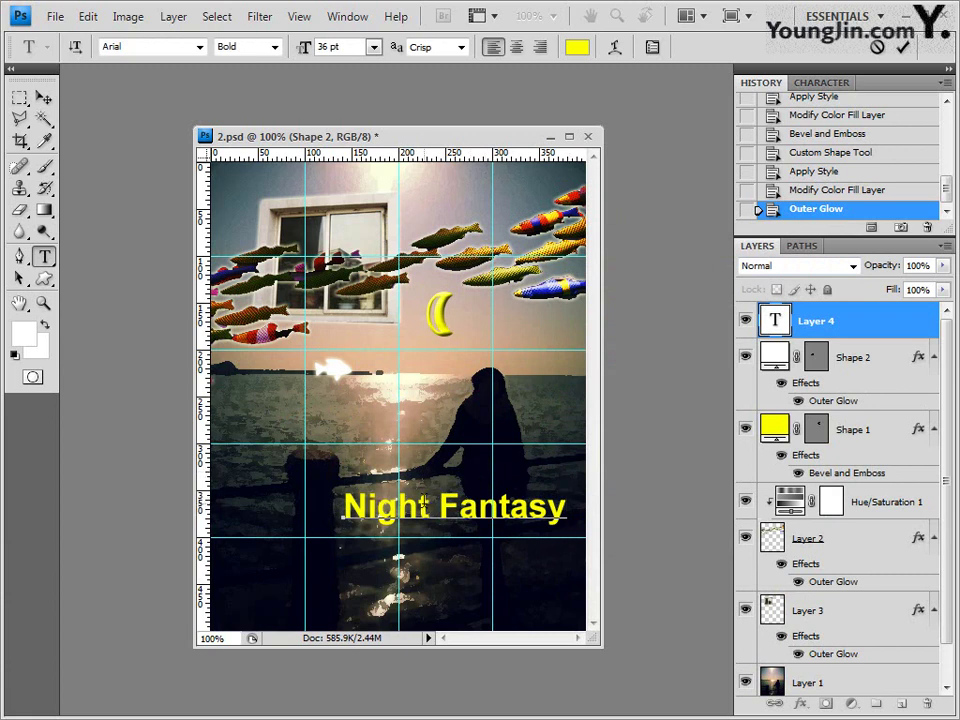
# Recolour the word "Fantasy" to white, #ffffff, and commit the text
pyautogui.moveTo(438, 508); pyautogui.dragTo(566, 508)
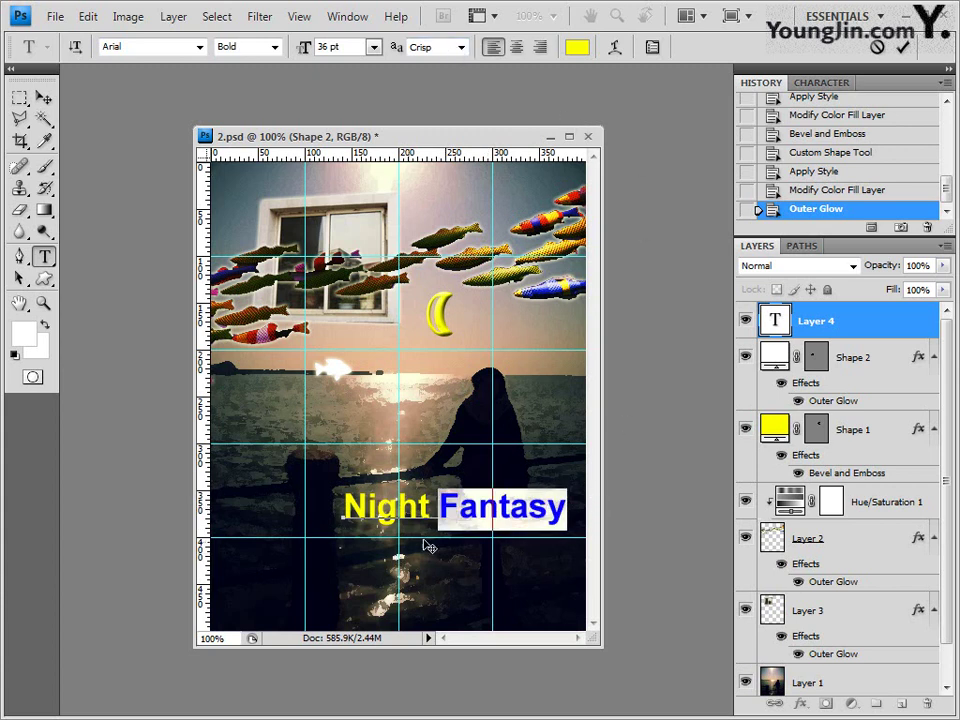
pyautogui.click(576, 47)
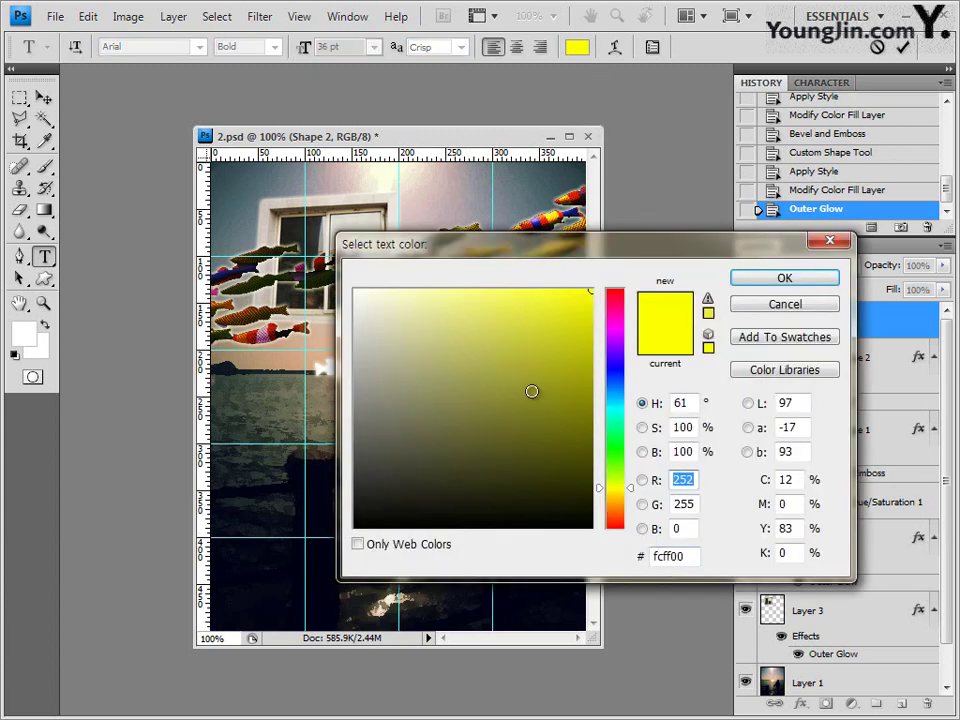
pyautogui.click(355, 291)
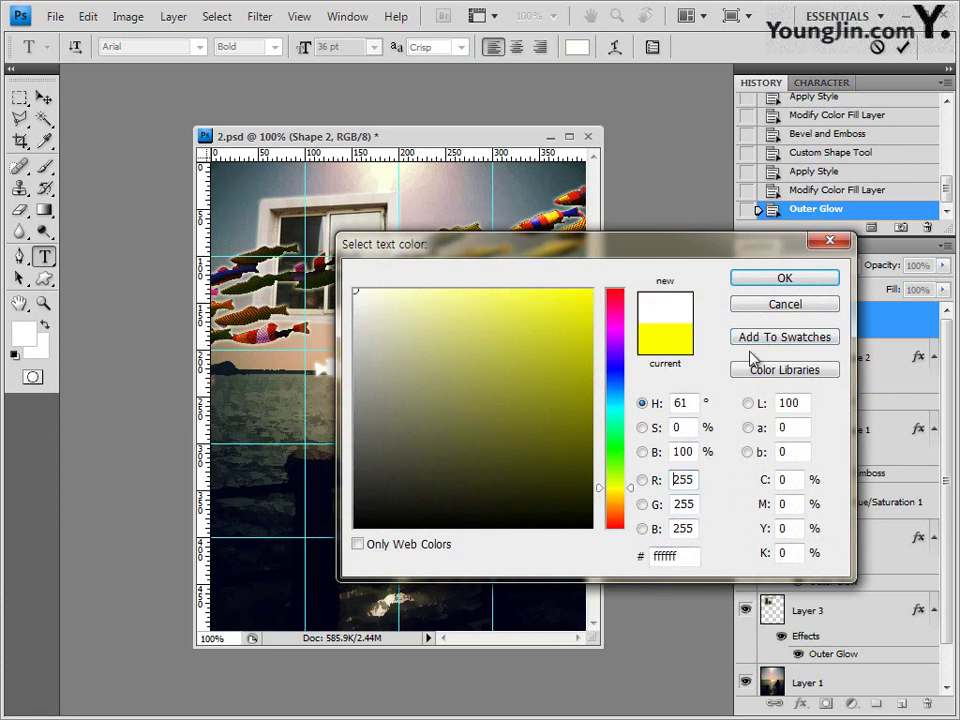
pyautogui.click(678, 557)
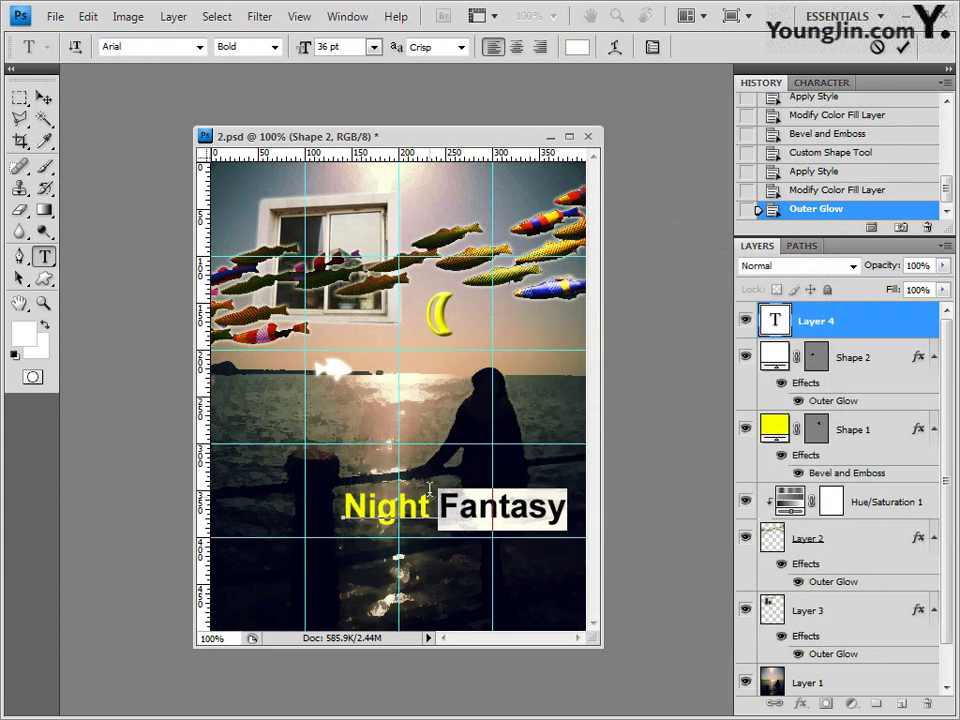
pyautogui.click(512, 580)
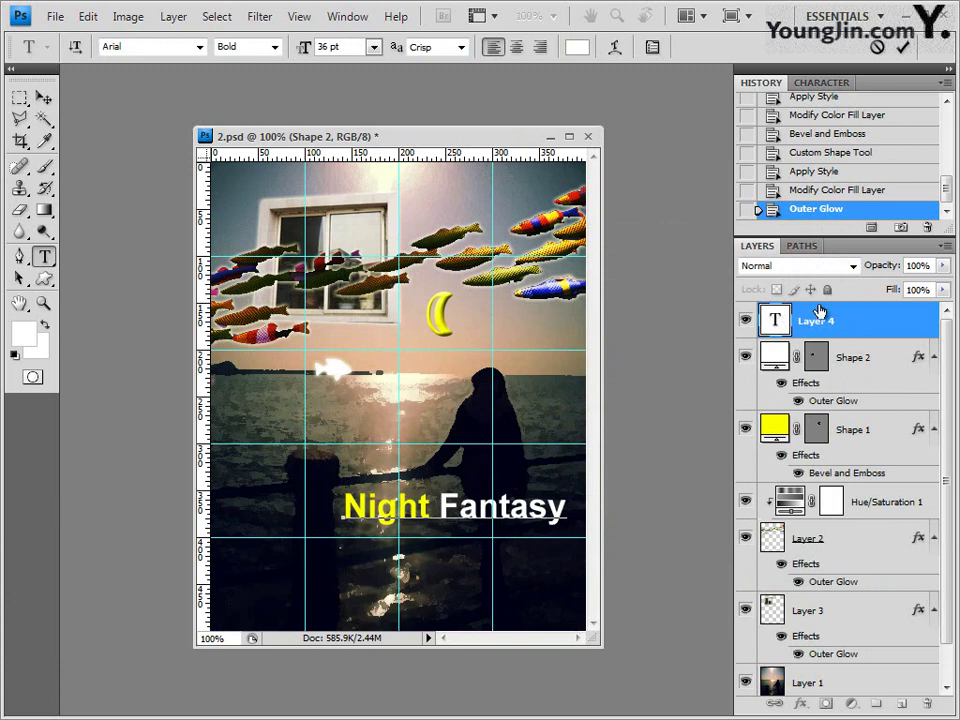
pyautogui.click(876, 319)
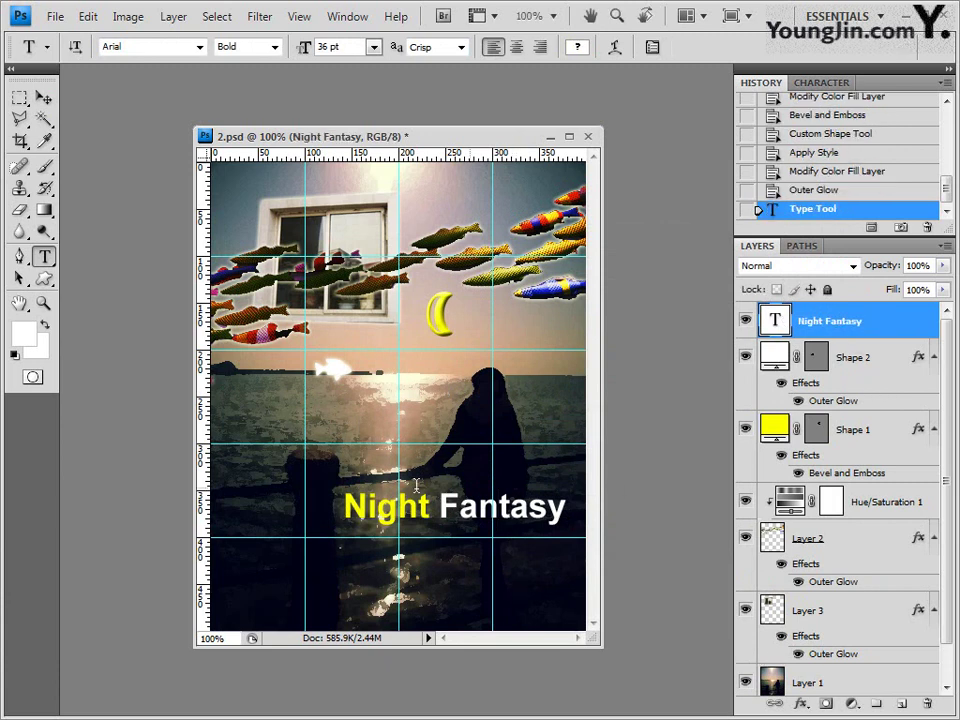
# Add a 3 px outside Stroke in purple, #813486, and a default Drop Shadow to the Night Fantasy text
pyautogui.click(800, 706)
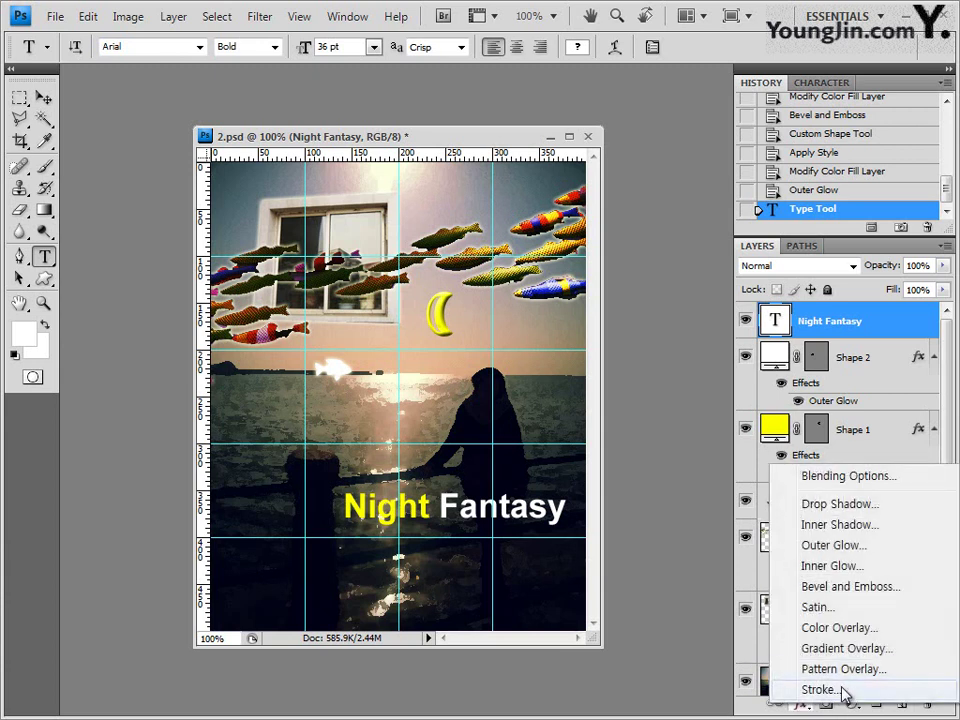
pyautogui.click(844, 688)
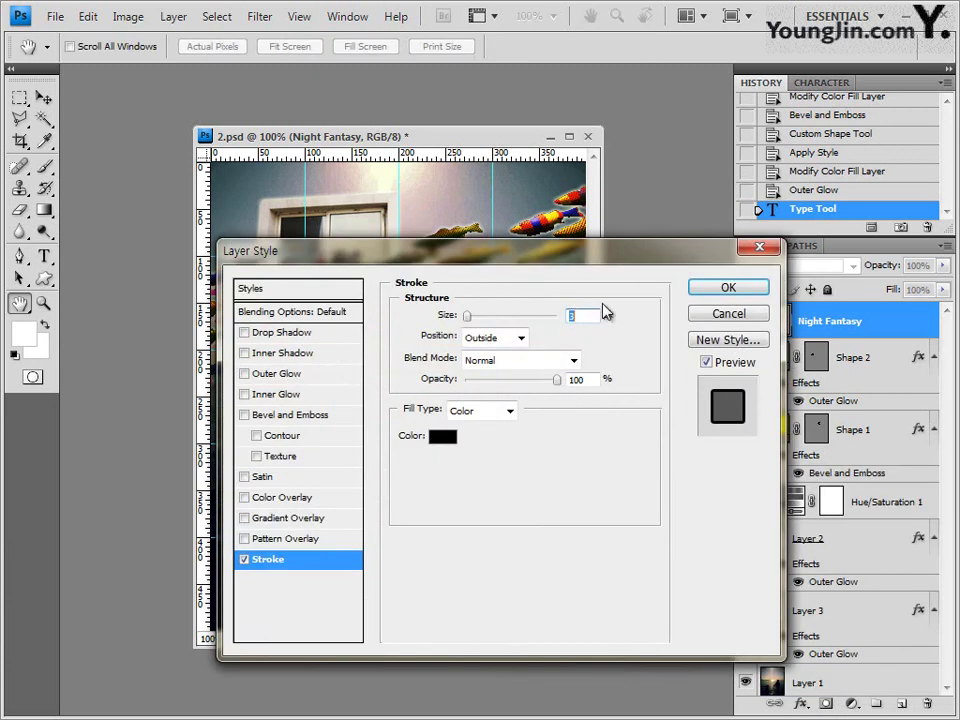
pyautogui.click(452, 435)
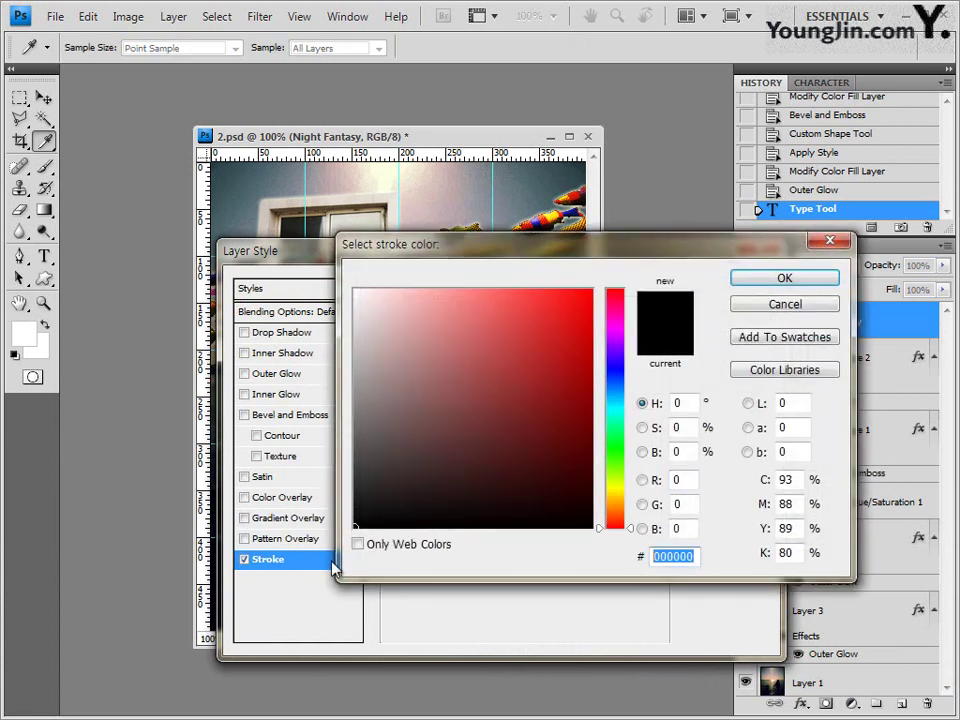
pyautogui.write('813486')
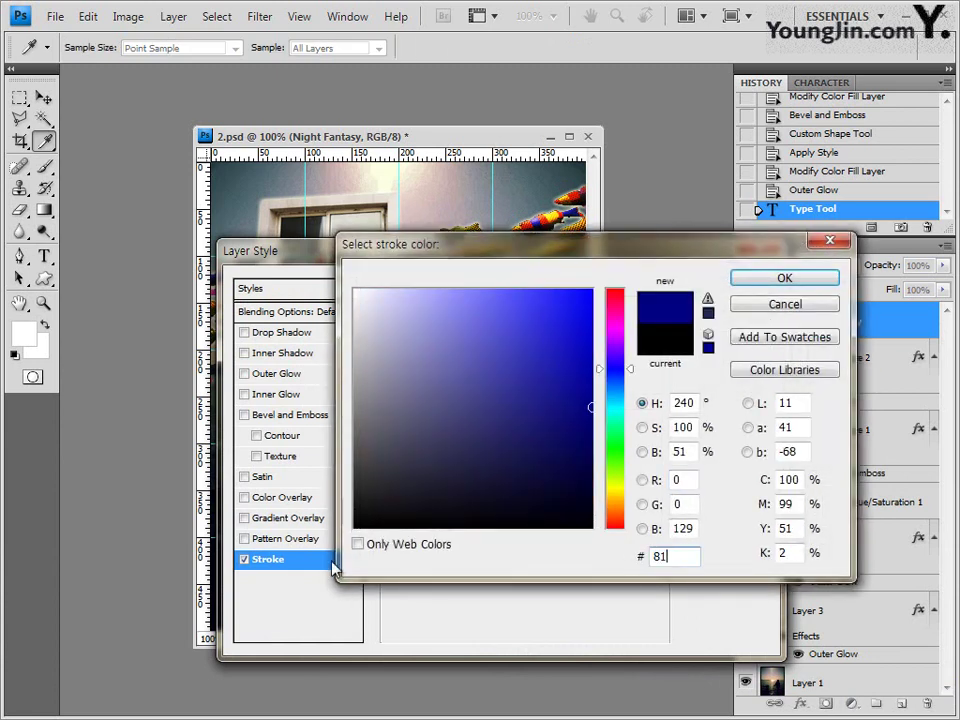
pyautogui.click(784, 279)
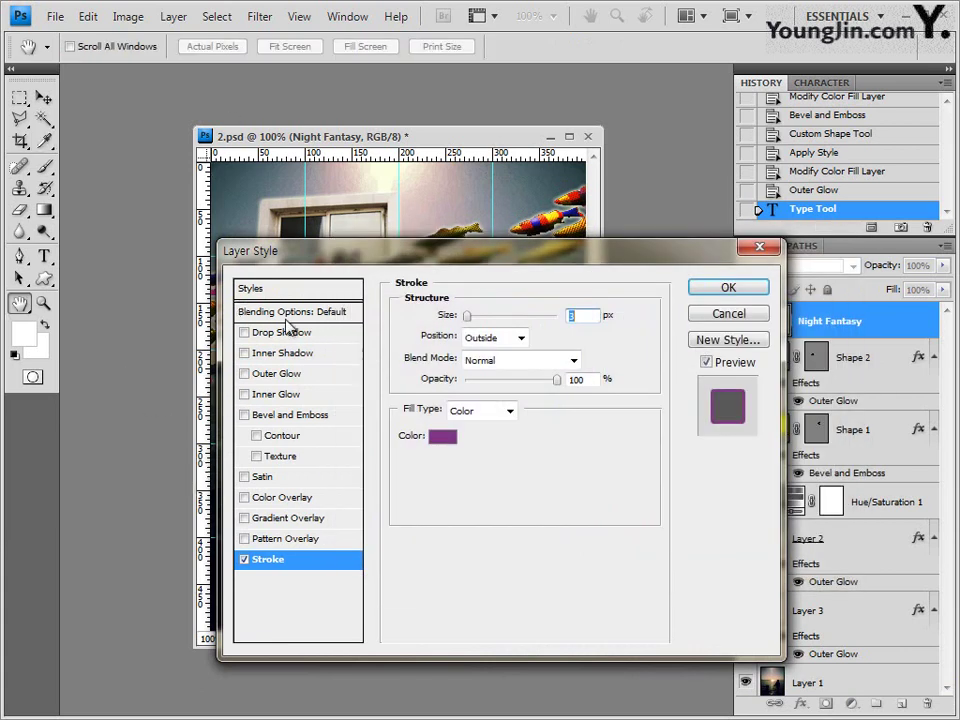
pyautogui.click(255, 337)
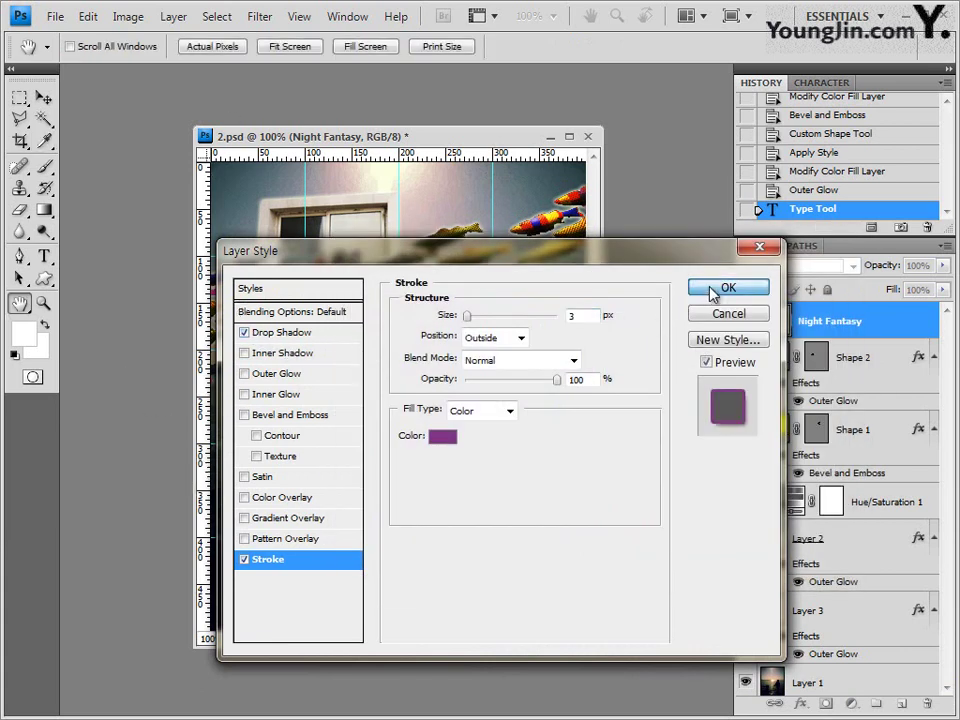
pyautogui.click(728, 287)
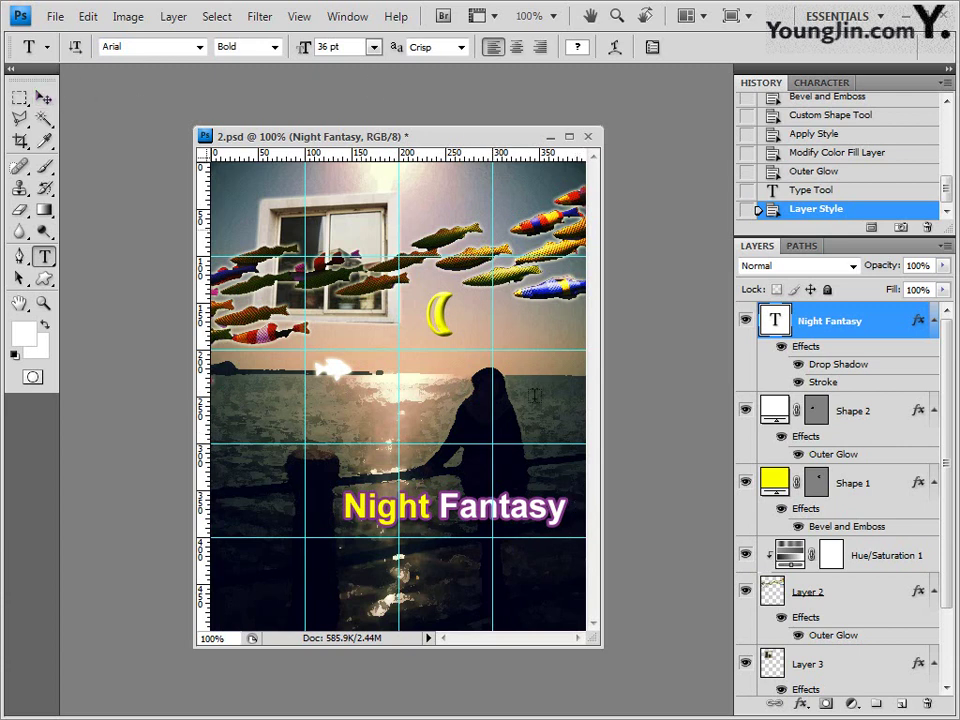
# Warp the Night Fantasy text with a horizontal Rise style at +50% bend and move it about 50 px left and 30 px up
pyautogui.click(616, 51)
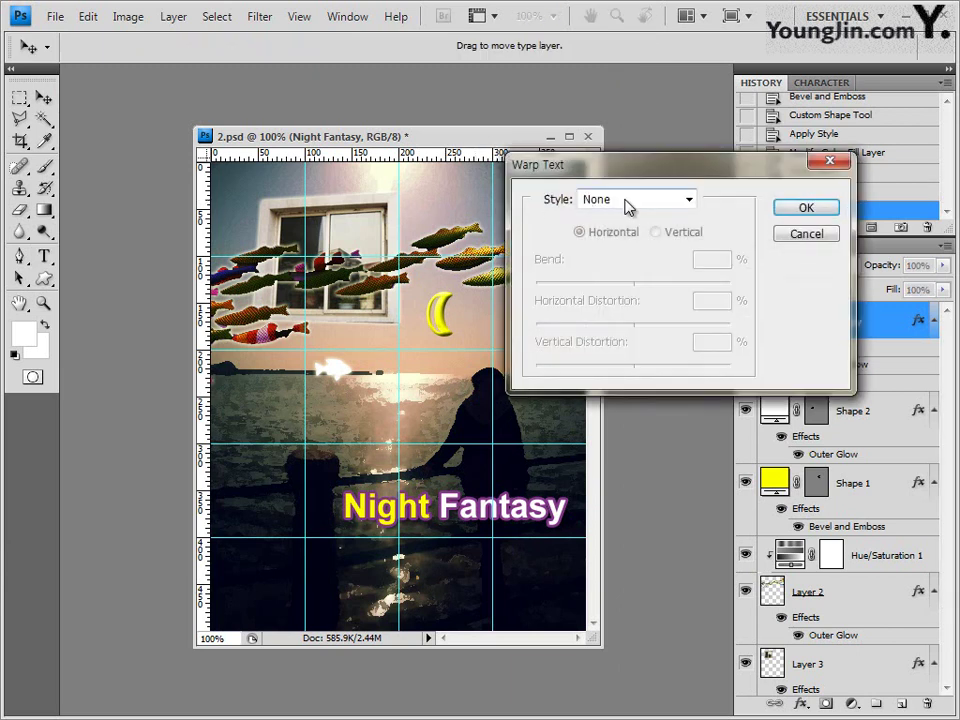
pyautogui.click(627, 202)
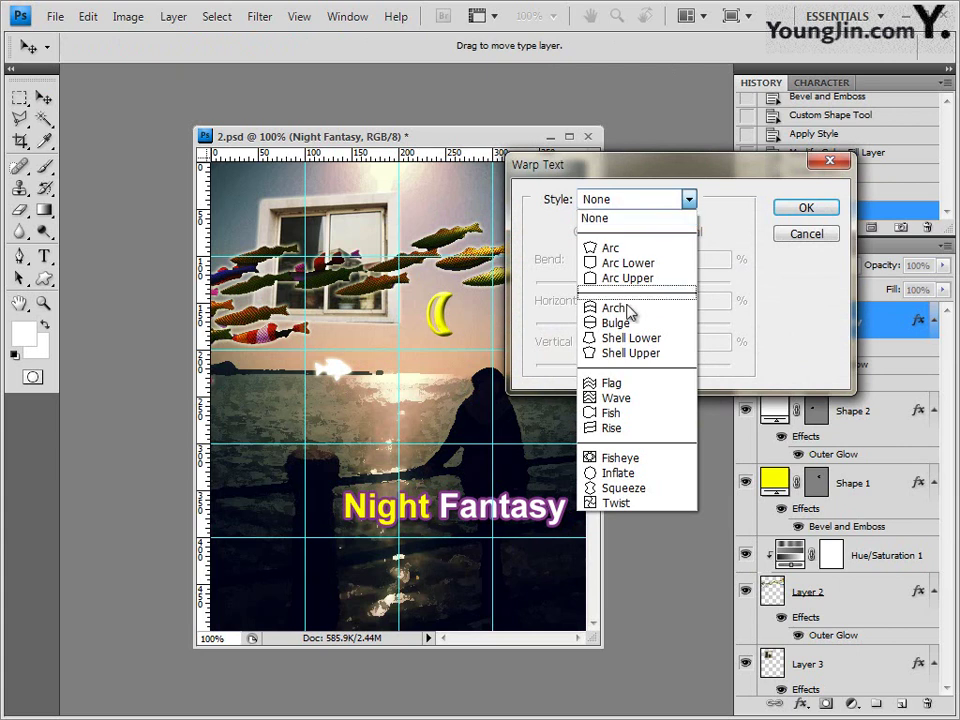
pyautogui.click(613, 428)
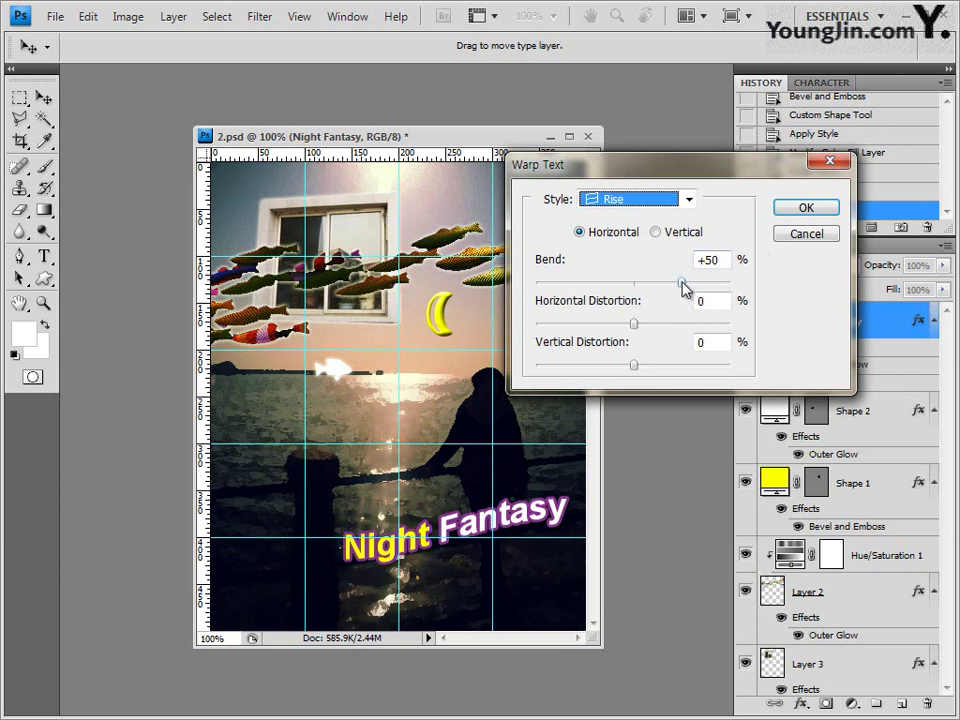
pyautogui.moveTo(711, 180); pyautogui.dragTo(711, 198)
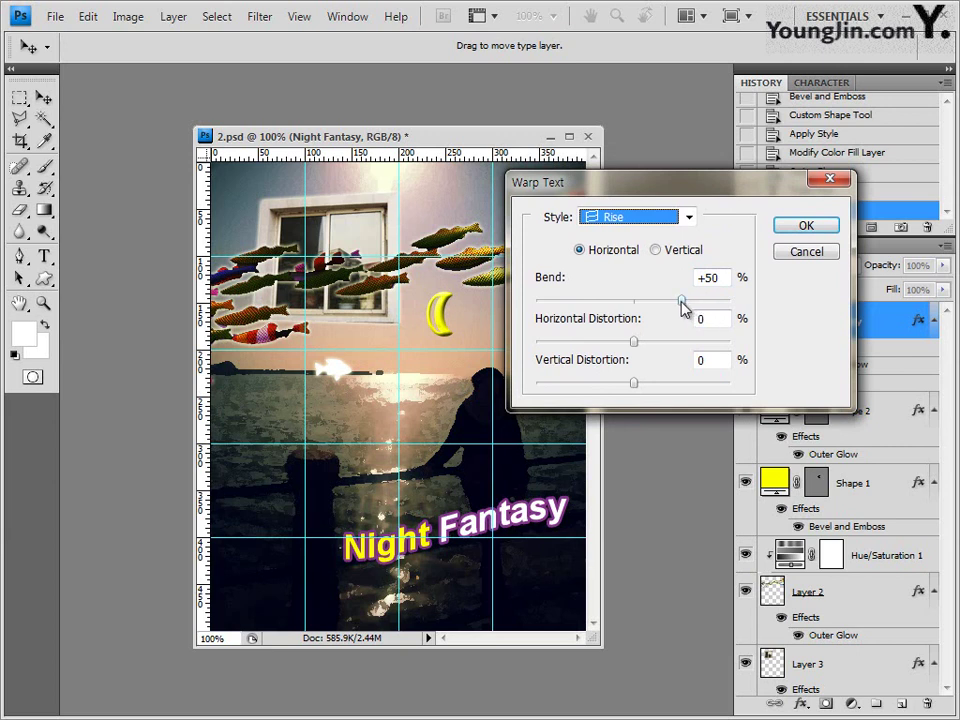
pyautogui.click(812, 226)
pyautogui.click(45, 100)
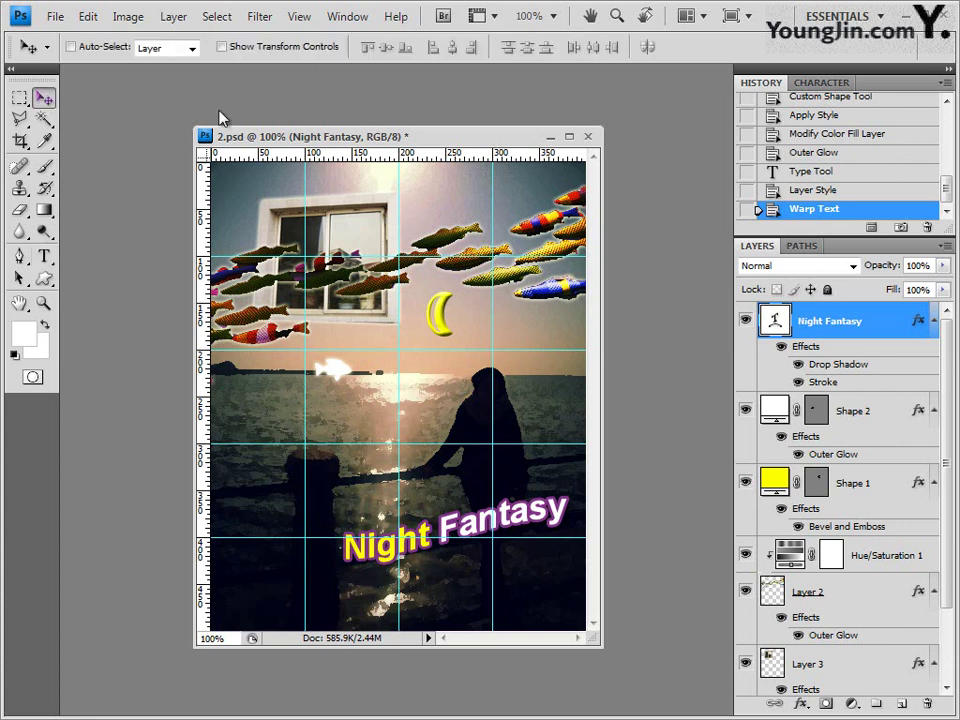
pyautogui.moveTo(449, 526); pyautogui.dragTo(419, 503)
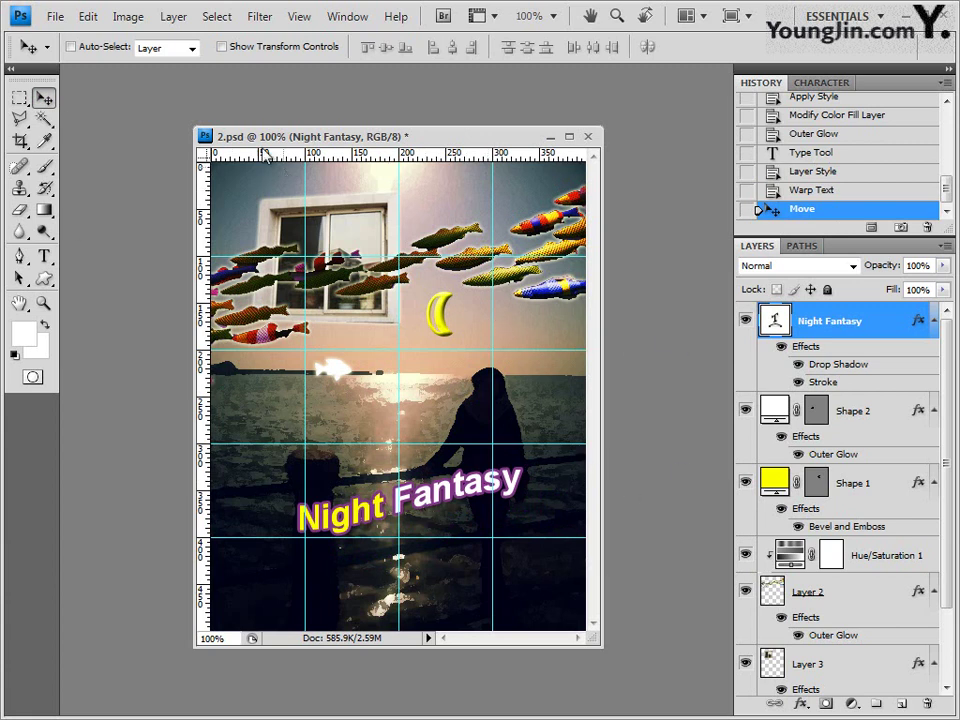
# Save 2.psd with Maximize compatibility turned on
pyautogui.click(55, 18)
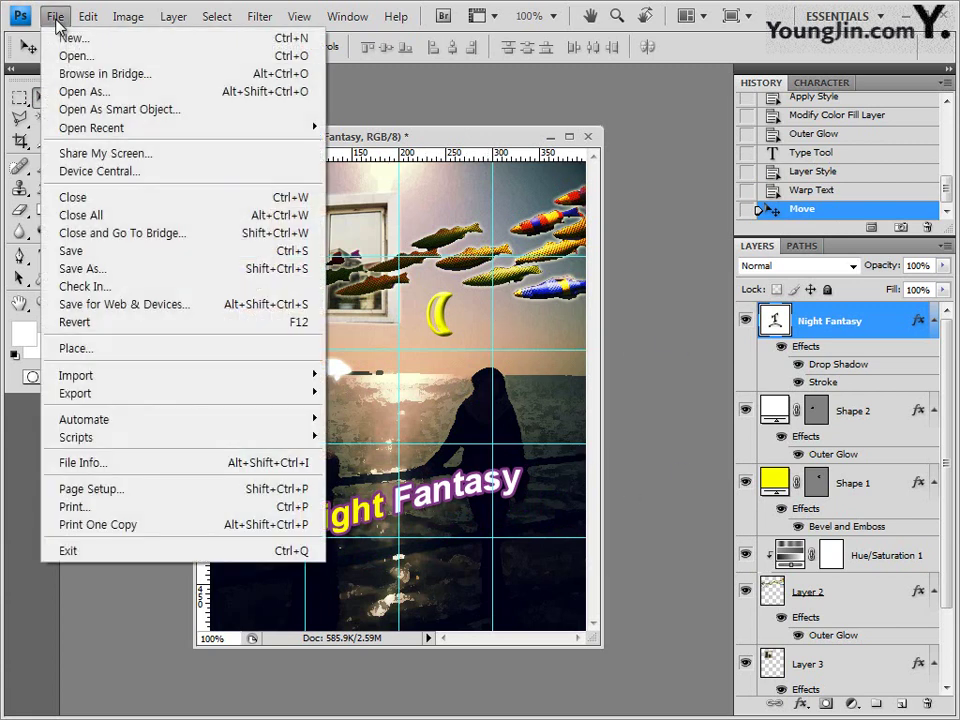
pyautogui.click(84, 257)
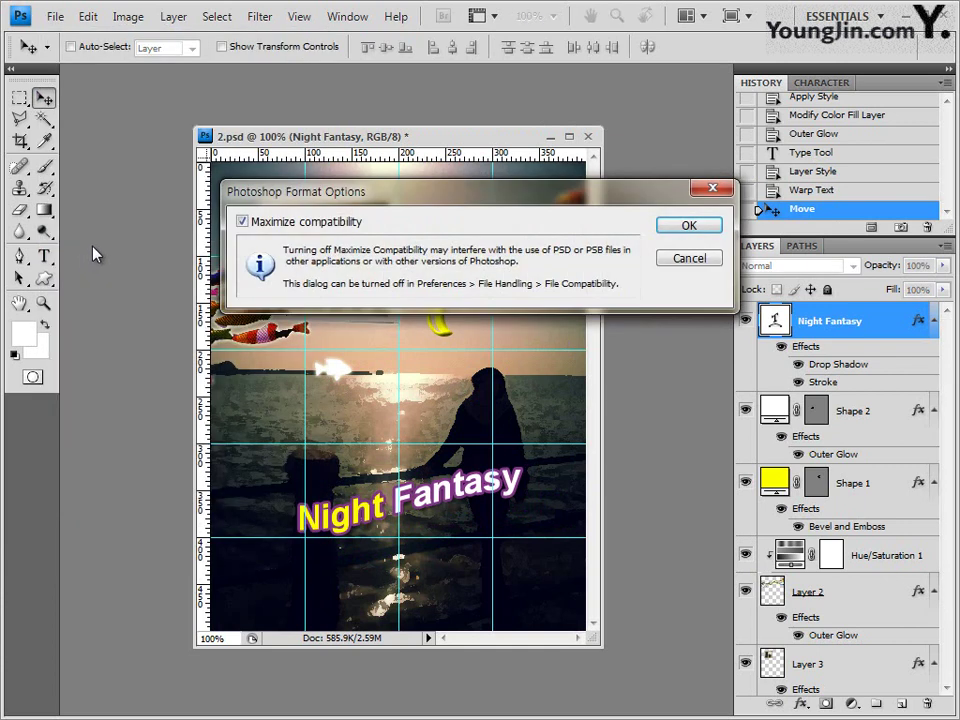
pyautogui.click(688, 223)
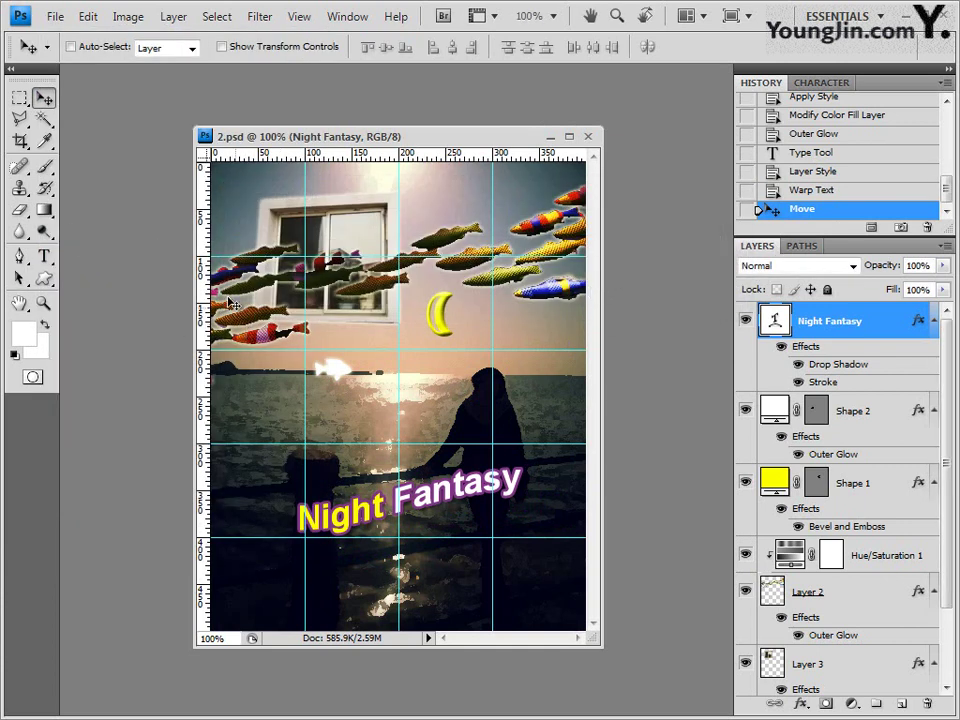
# Clear all guides from the collage and start saving a copy in the GTQ folder in JPEG format
pyautogui.click(303, 18)
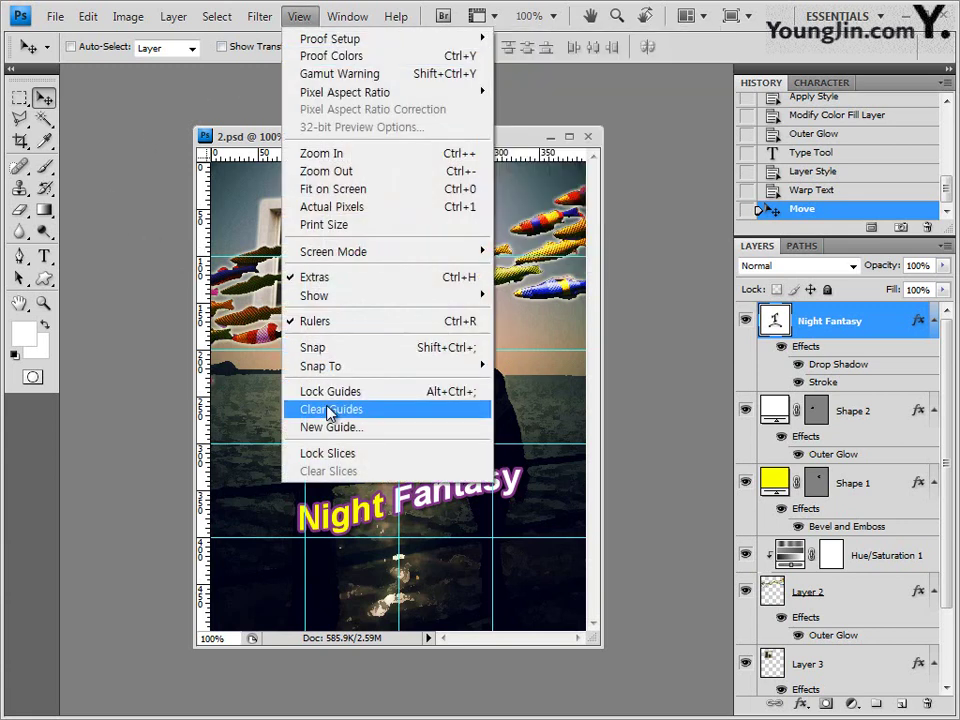
pyautogui.click(330, 411)
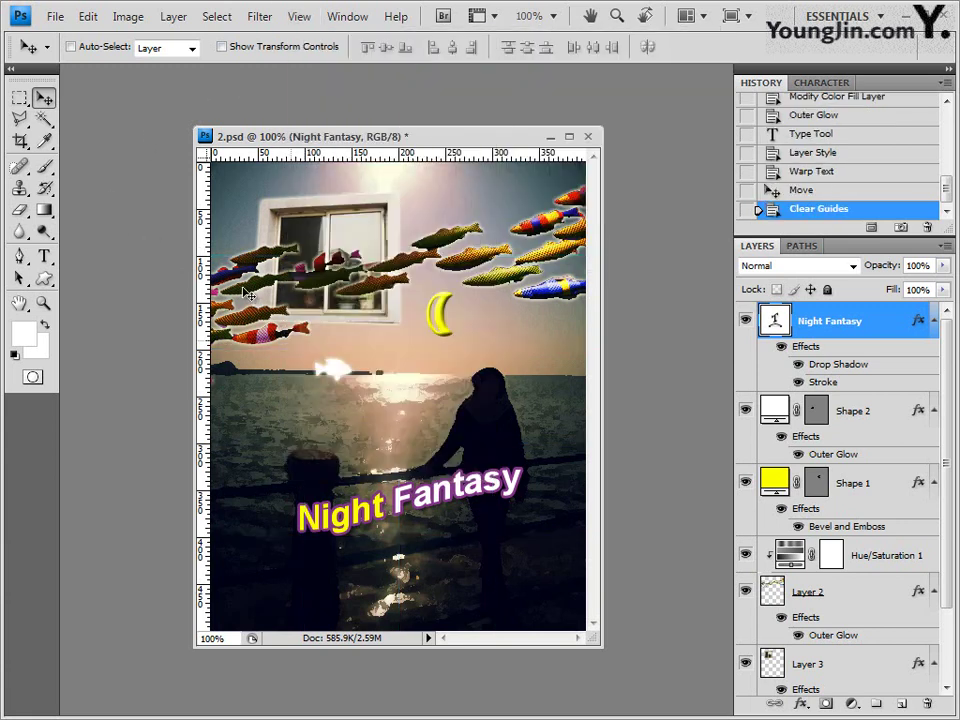
pyautogui.click(55, 17)
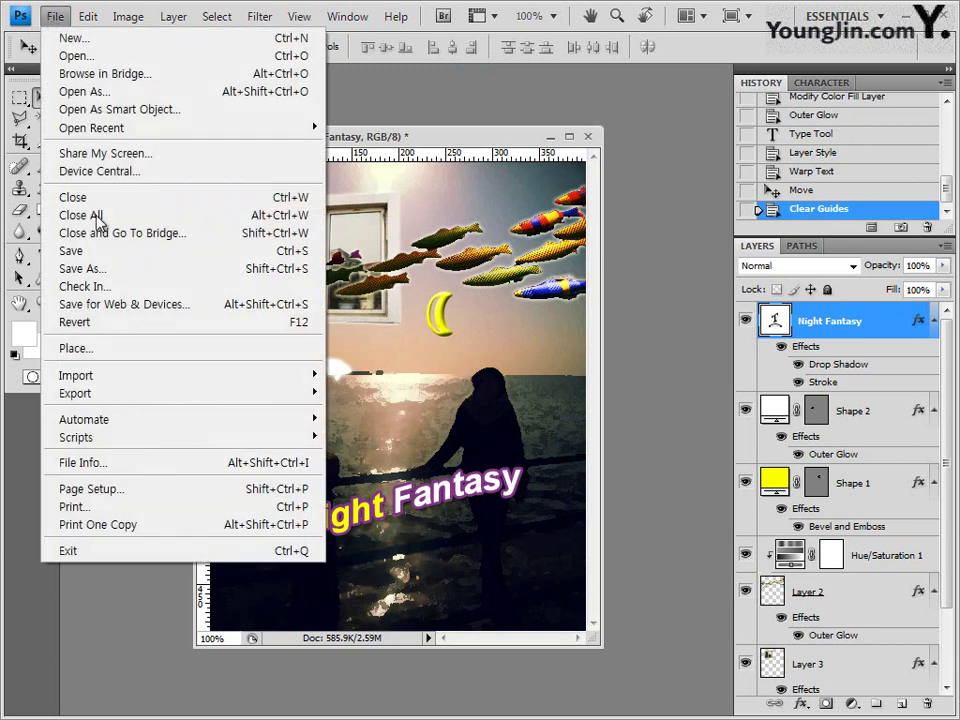
pyautogui.click(80, 269)
pyautogui.click(466, 441)
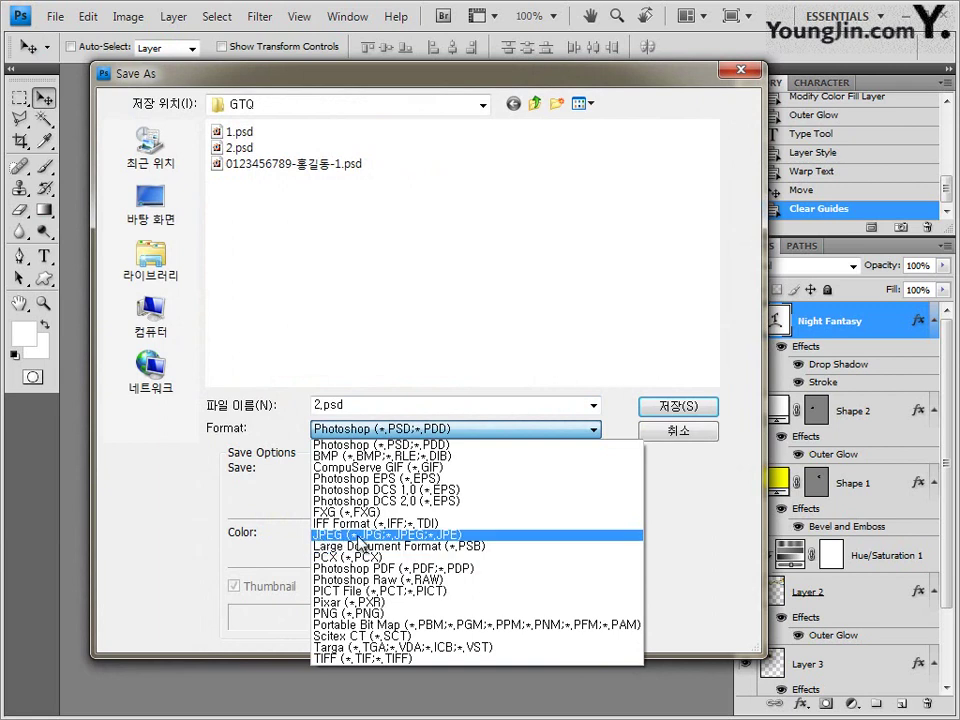
pyautogui.click(358, 537)
# Name the JPEG copy after the existing exam file, replacing its final question number, and save it at quality 8 (High)
pyautogui.click(300, 131)
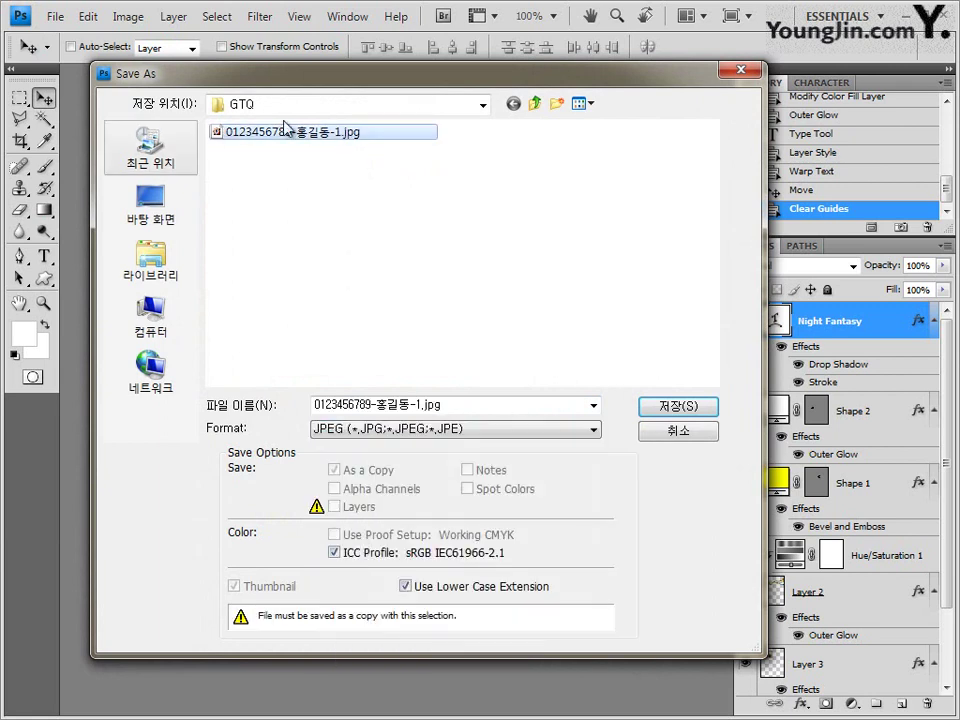
pyautogui.click(418, 404)
pyautogui.click(420, 404)
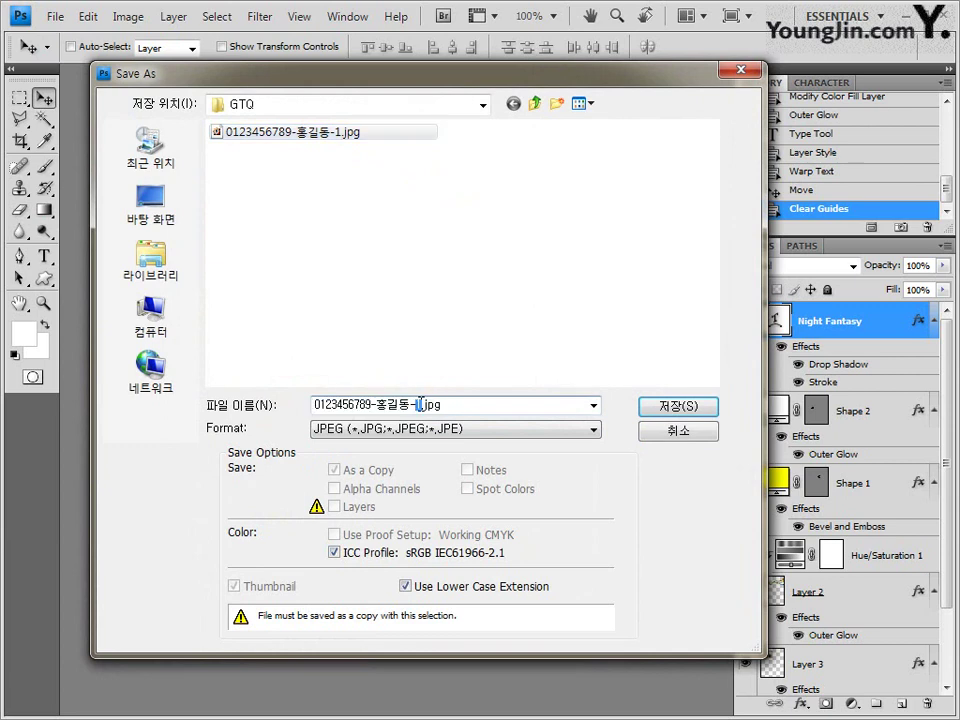
pyautogui.click(690, 406)
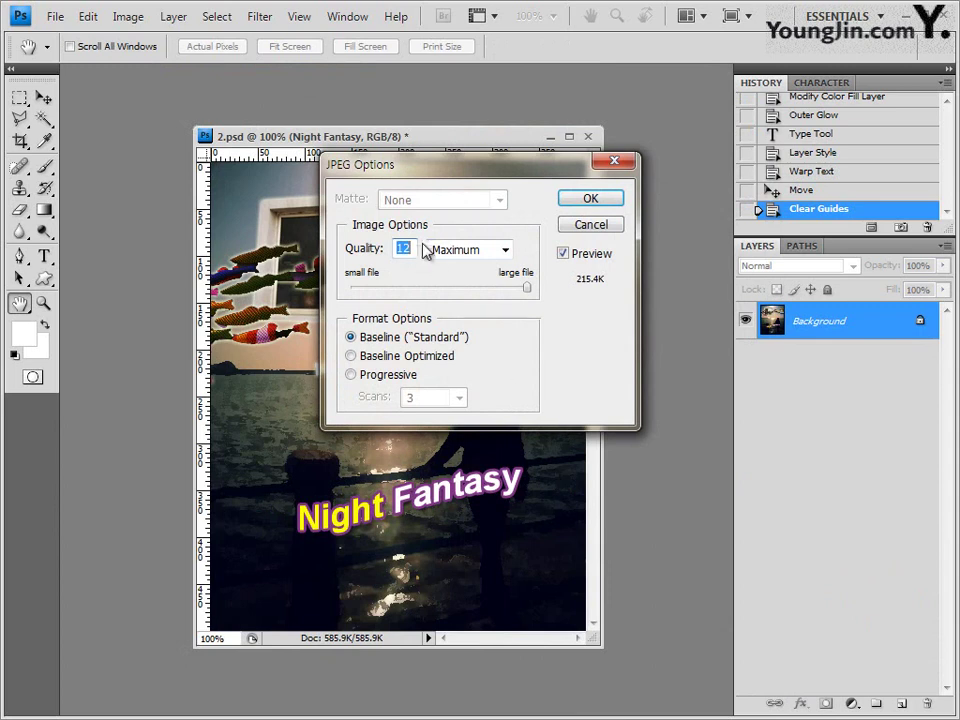
pyautogui.click(466, 290)
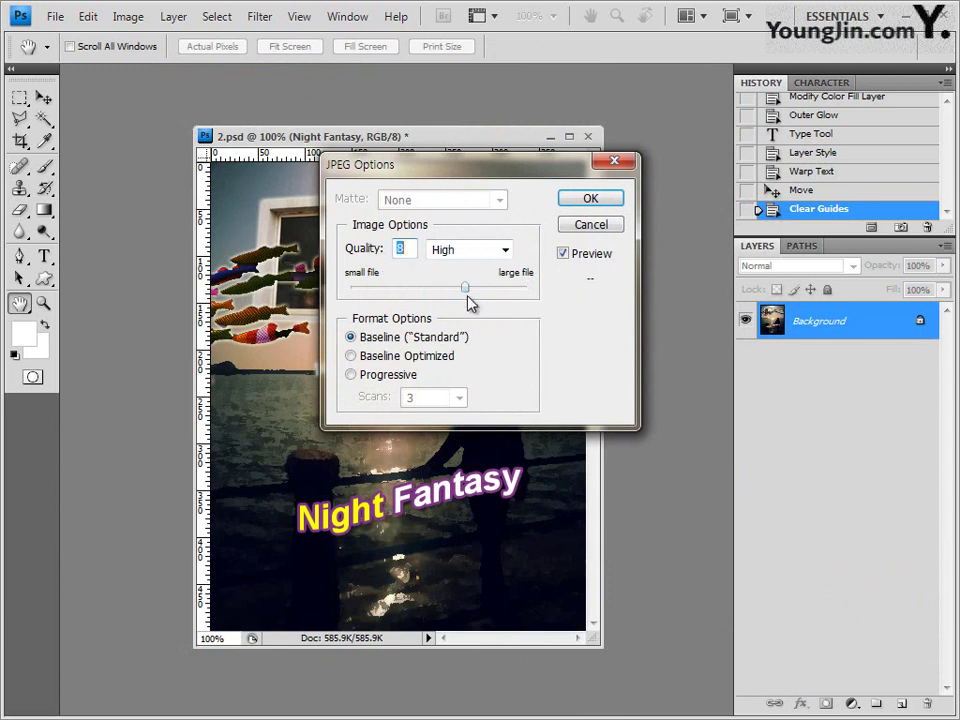
pyautogui.click(611, 201)
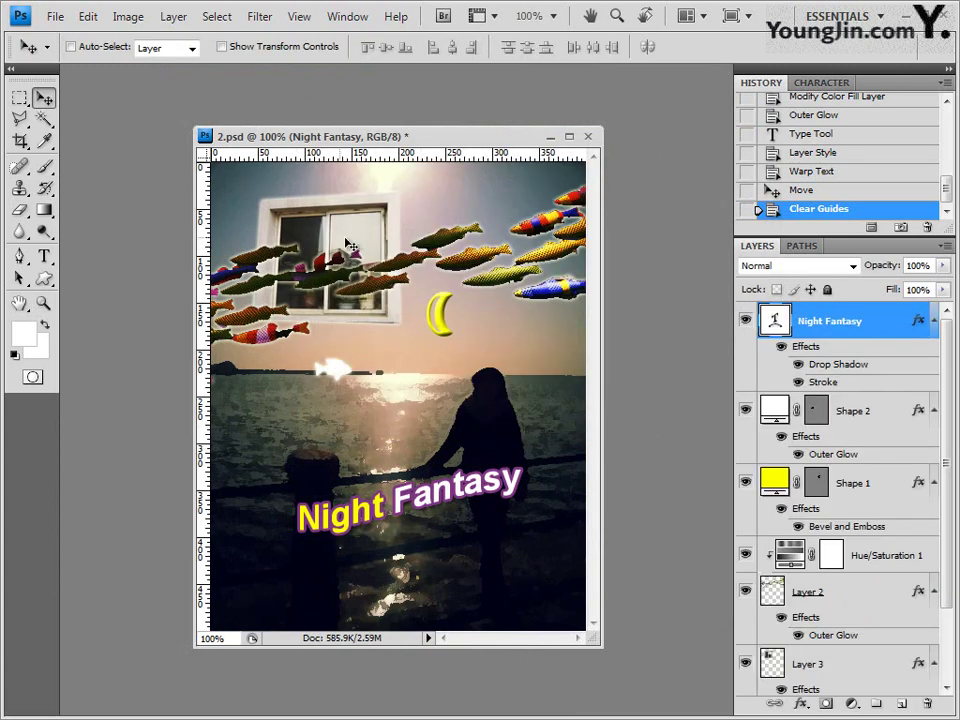
# Resize the collage to 40 pixels wide with proportions constrained and Bicubic resampling
pyautogui.moveTo(328, 142); pyautogui.dragTo(320, 135)
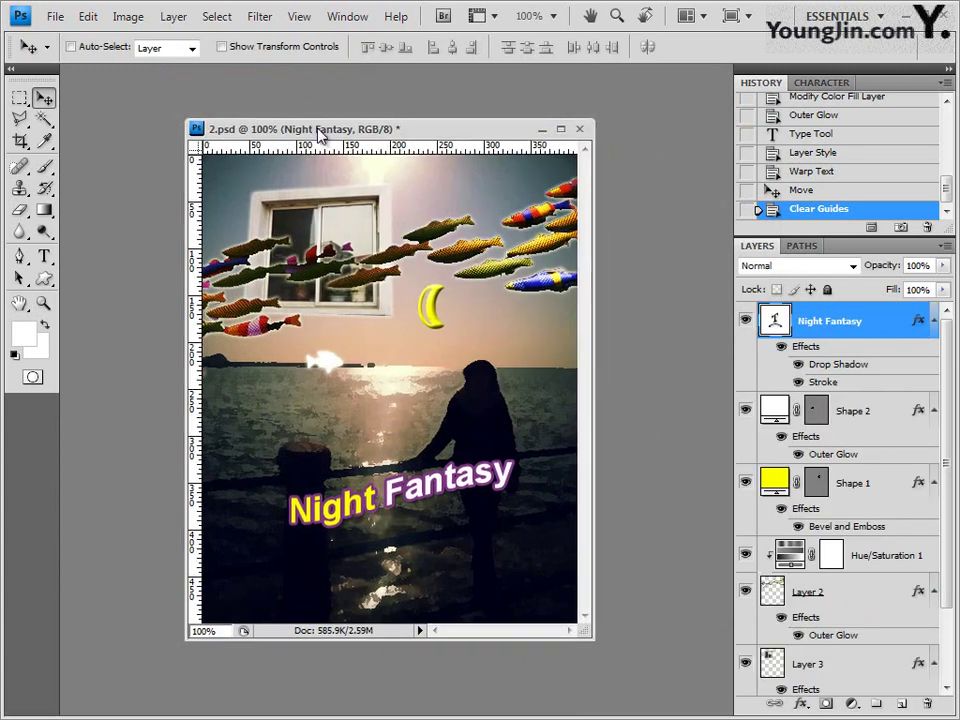
pyautogui.click(130, 17)
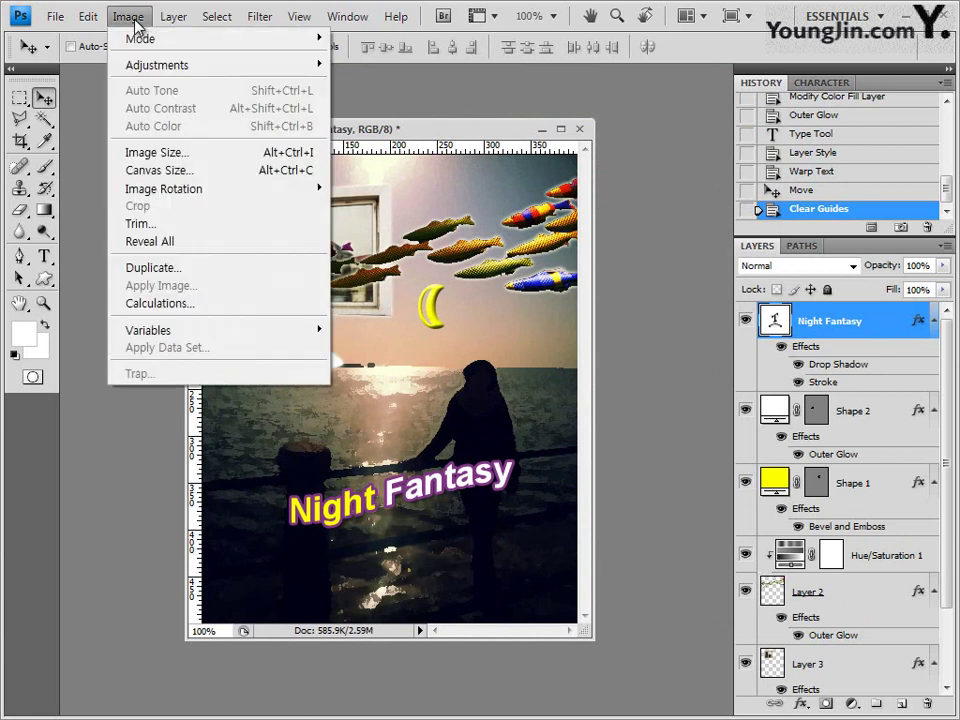
pyautogui.click(160, 152)
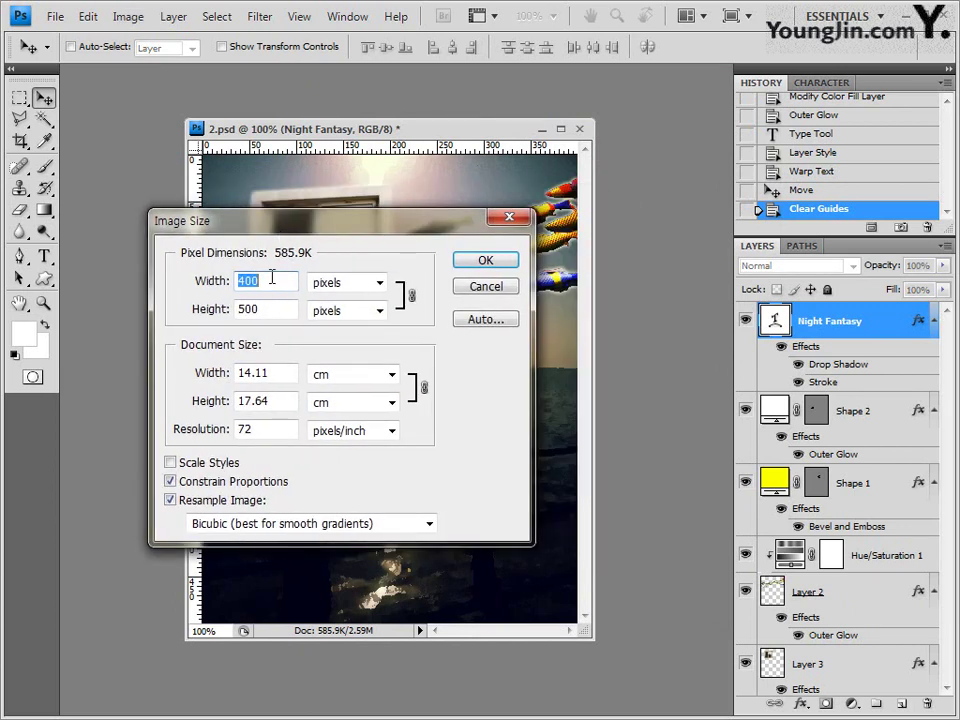
pyautogui.write('40')
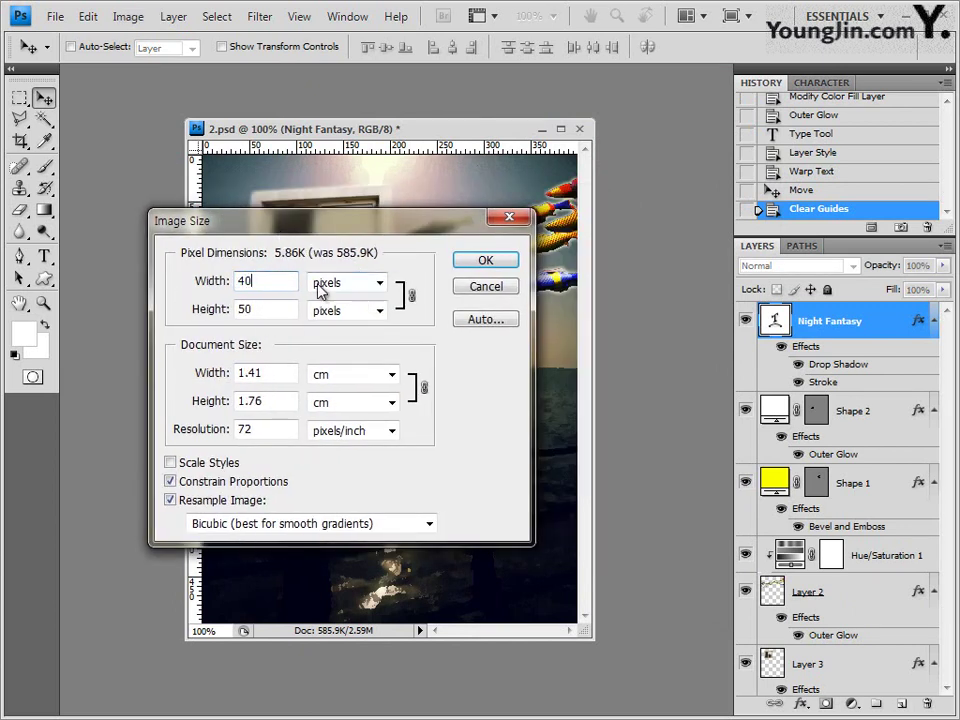
pyautogui.click(486, 261)
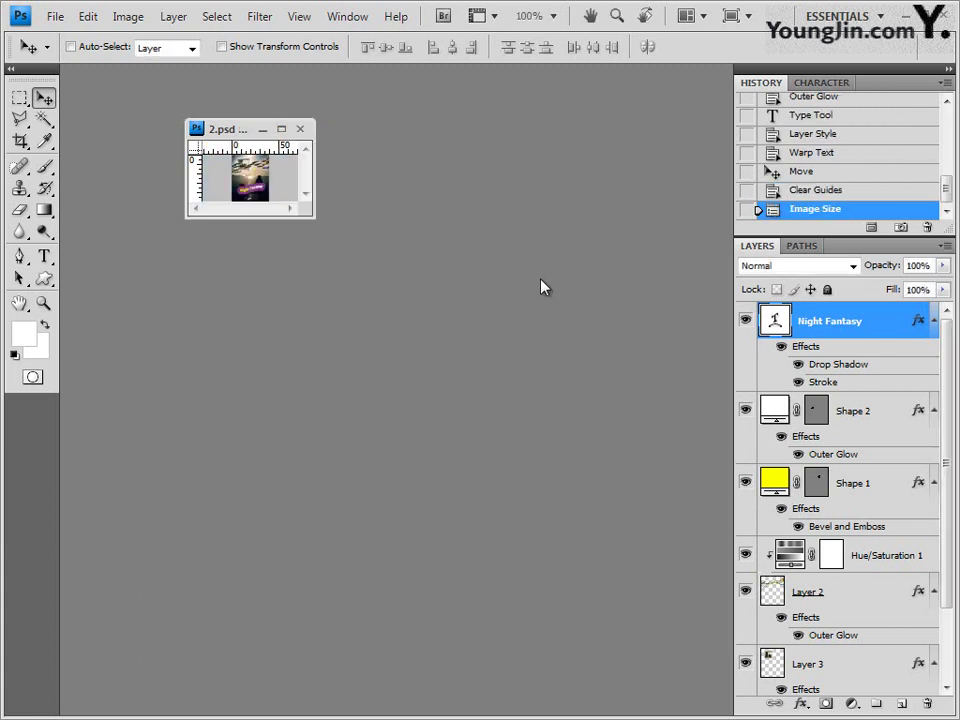
# Save the reduced collage as a layered PSD in GTQ, named after the existing exam PSD with its question number replaced, and close it
pyautogui.click(55, 16)
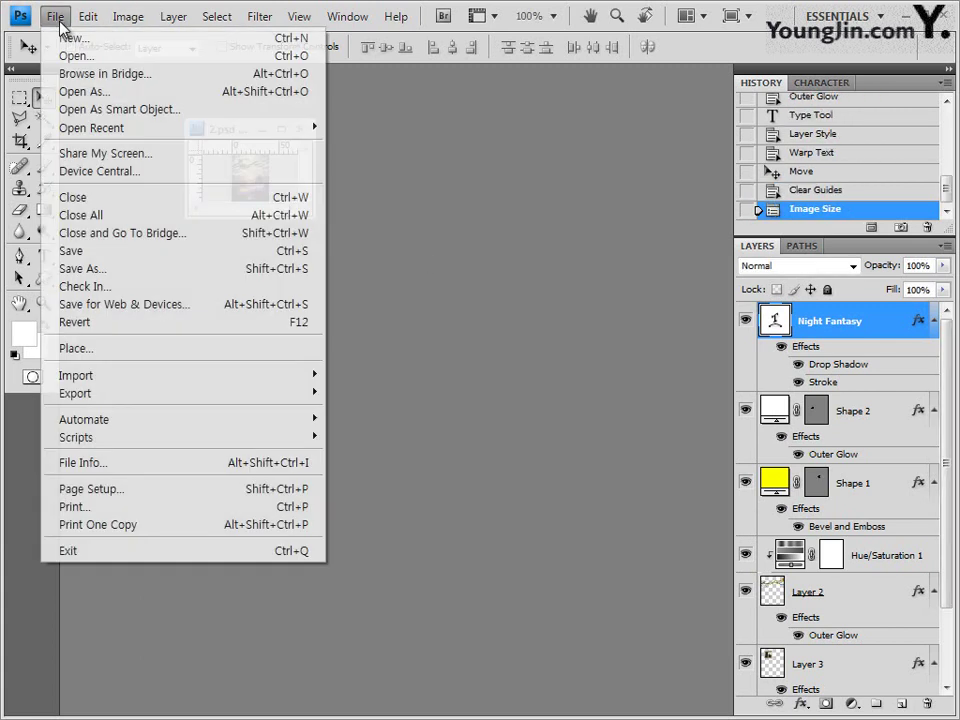
pyautogui.click(118, 277)
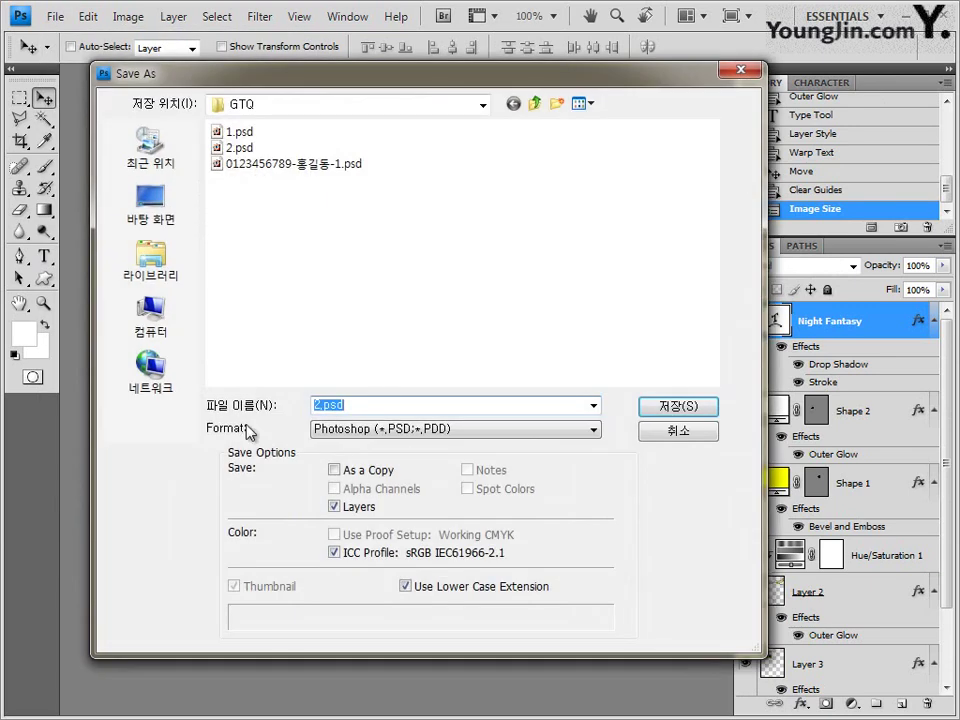
pyautogui.click(336, 166)
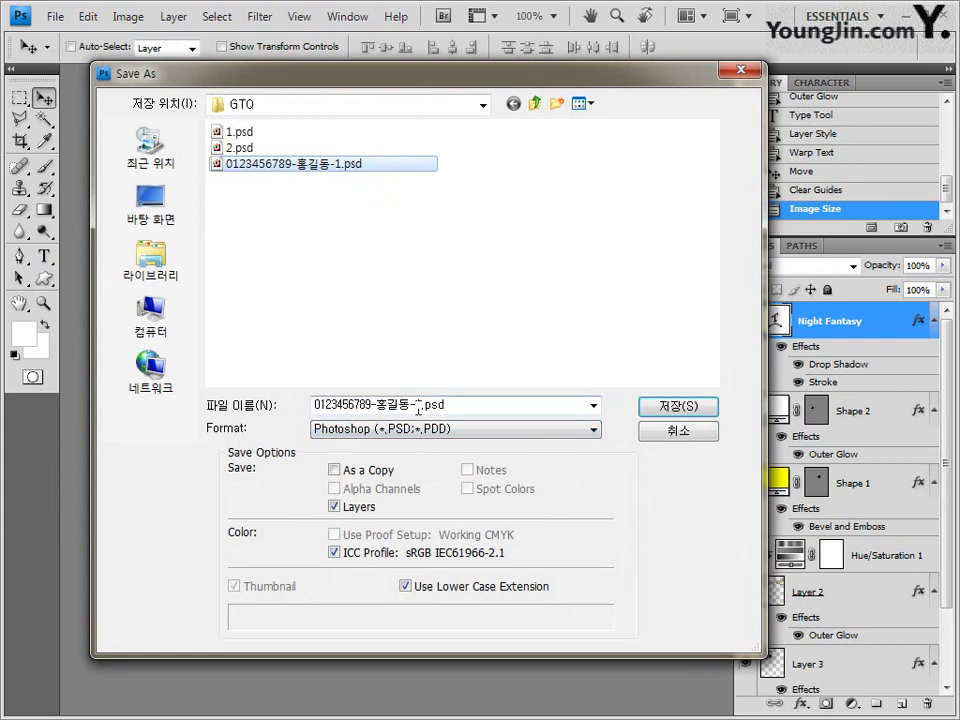
pyautogui.doubleClick(418, 405)
pyautogui.click(418, 405)
pyautogui.moveTo(416, 405); pyautogui.dragTo(424, 405)
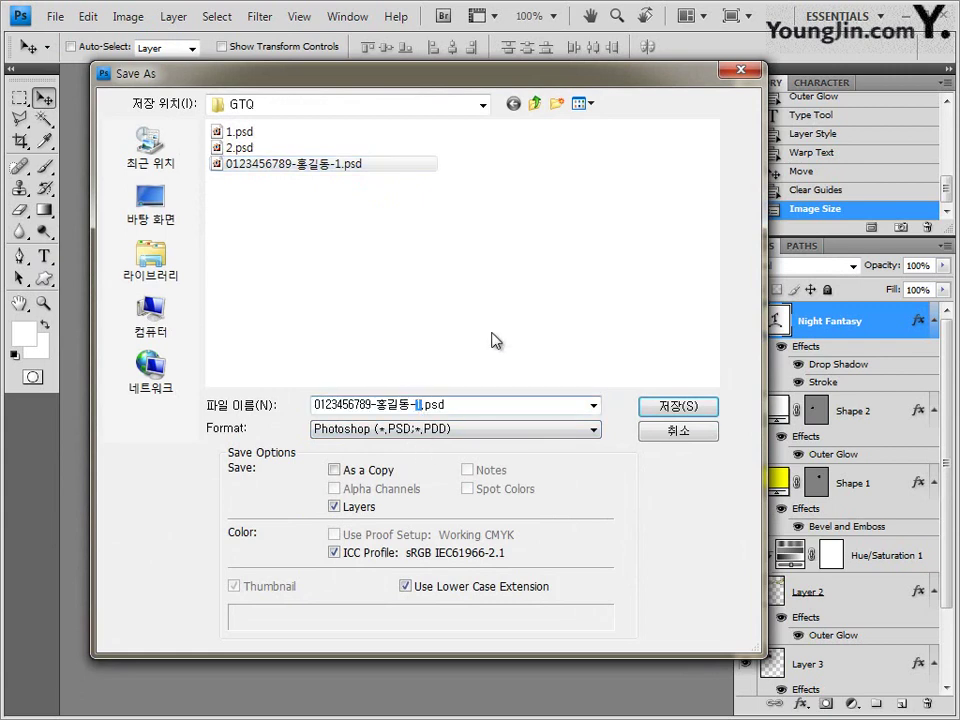
pyautogui.click(690, 406)
pyautogui.click(672, 224)
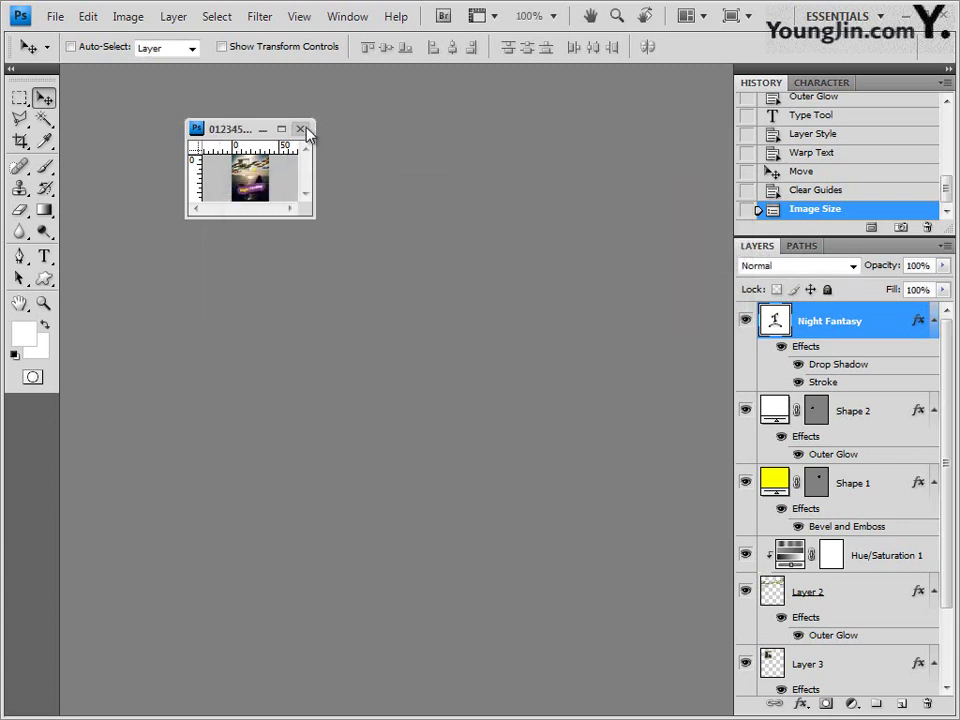
pyautogui.click(300, 129)
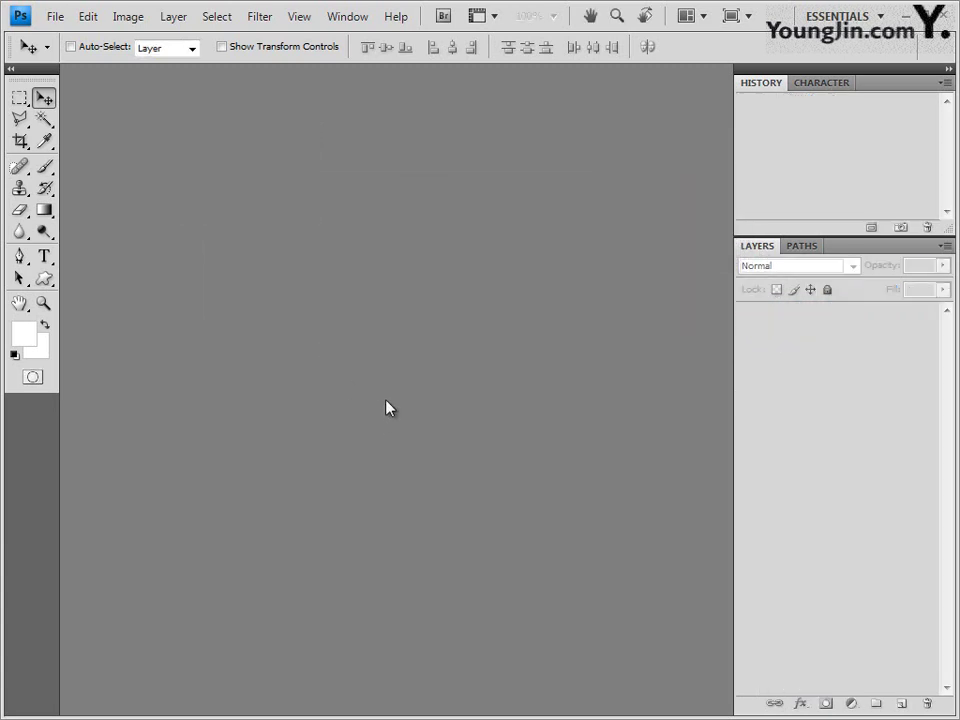